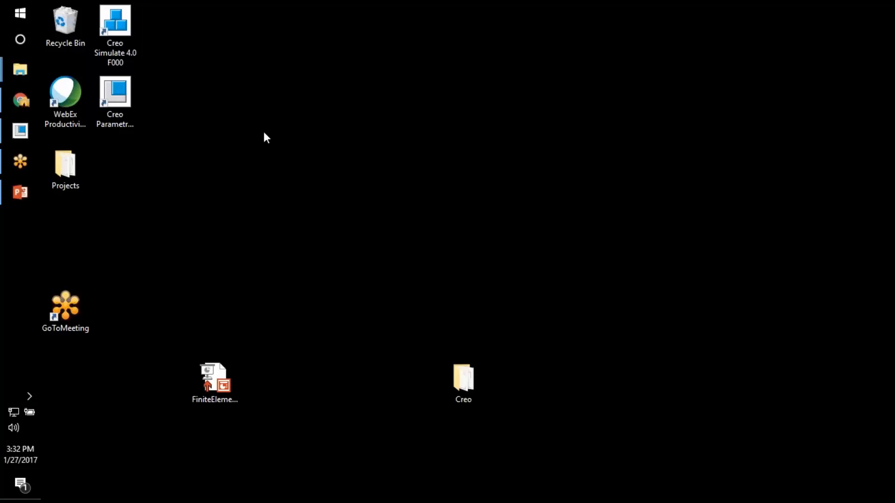
double_click(138, 95)
double_click(115, 26)
click(110, 48)
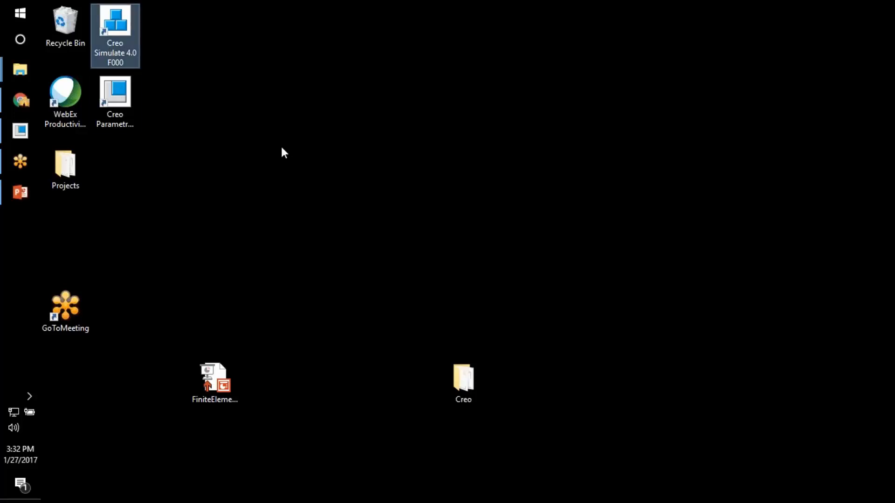
double_click(116, 96)
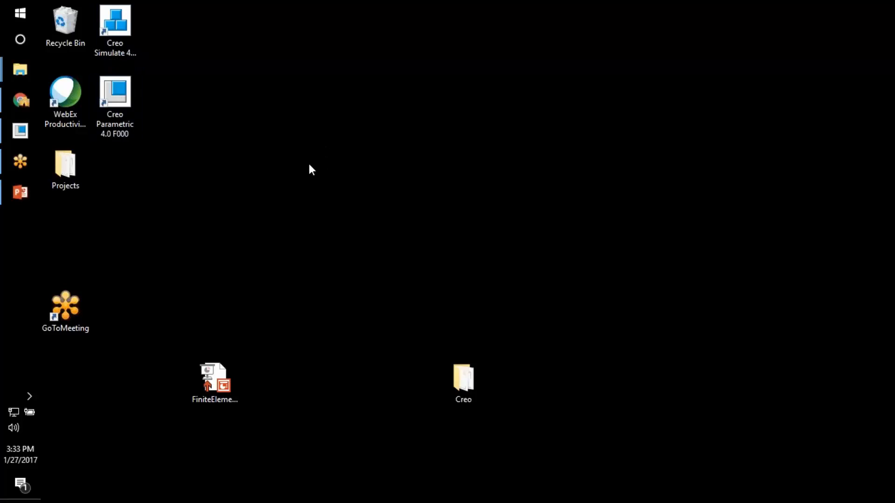
- Switch to Creo Parametric and open the valvebody.prt part
click(20, 130)
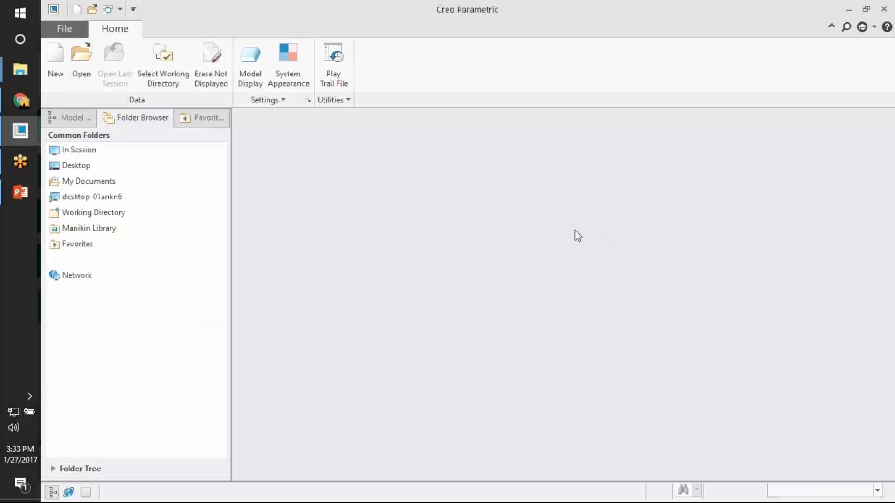
click(82, 69)
double_click(298, 158)
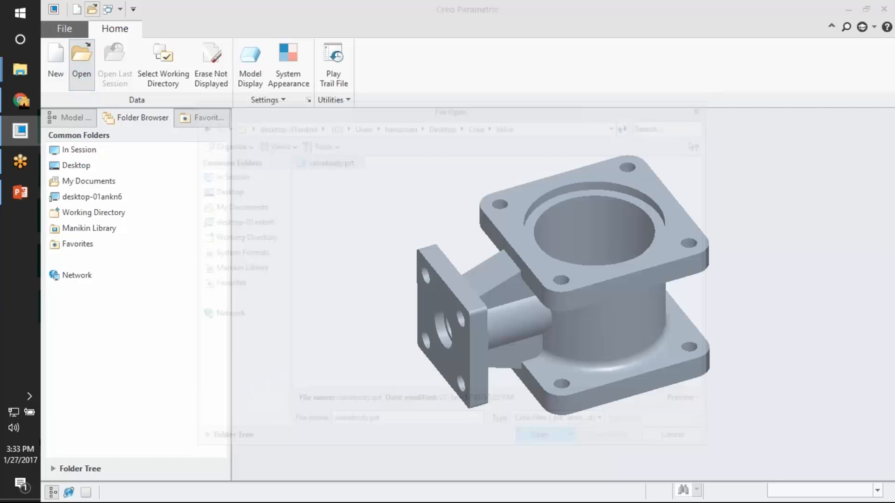
- Start the Simulate application on the valve body part
middle_drag(586, 238, 566, 256)
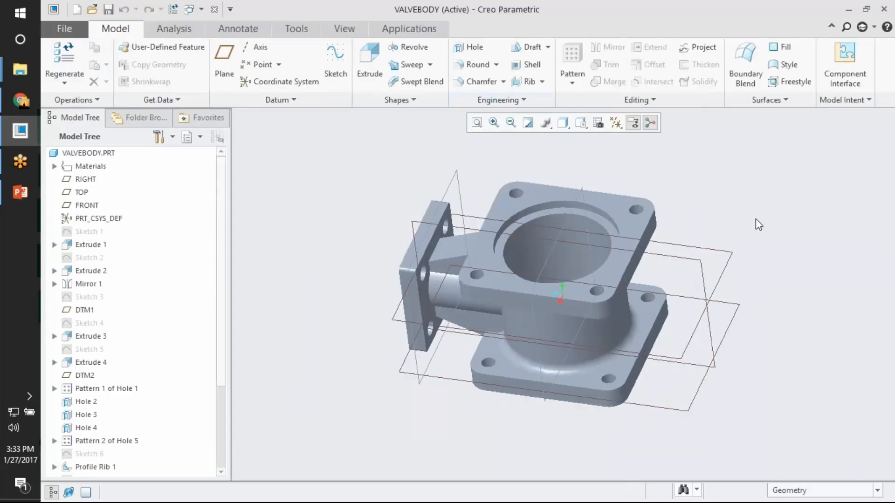
shift+middle_drag(665, 209, 681, 210)
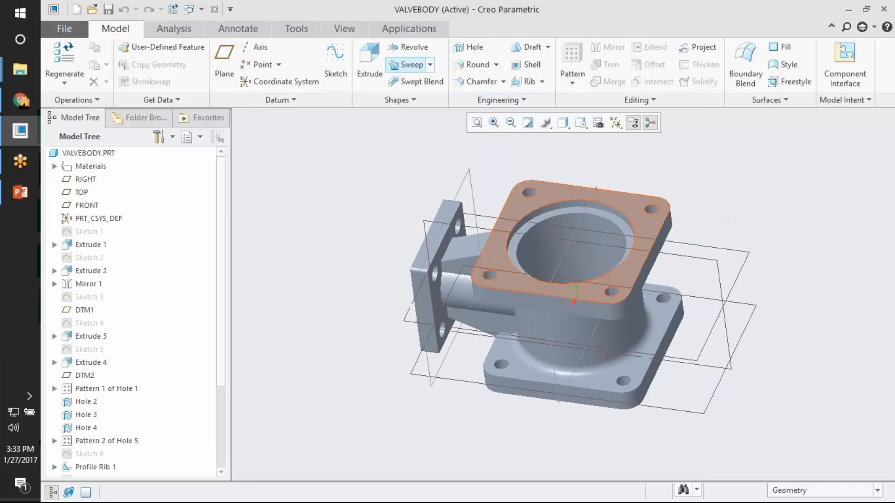
click(415, 35)
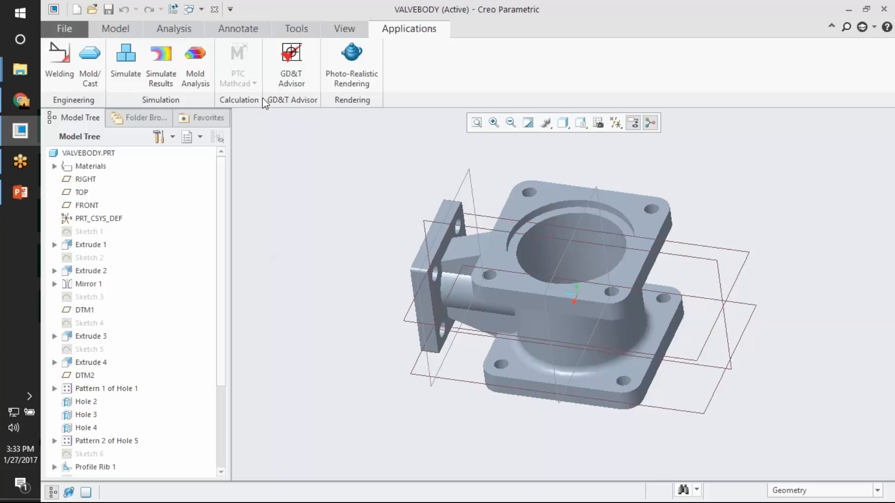
click(135, 83)
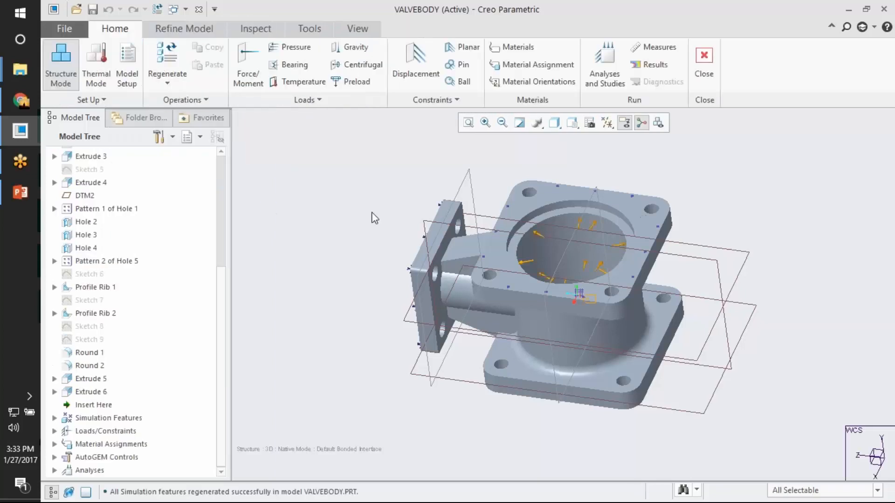
- Examine the loads and constraints on the valve body and look at its analyses and studies
mouse_move(357, 206)
middle_down()
mouse_move(379, 186)
mouse_move(362, 206)
middle_up()
scroll(444, 181, up, 4)
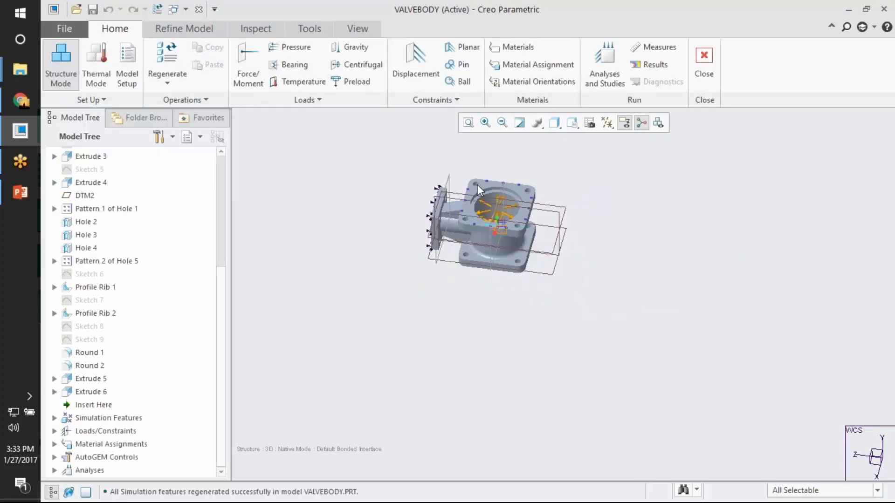
shift+middle_drag(487, 186, 585, 261)
scroll(619, 287, down, 3)
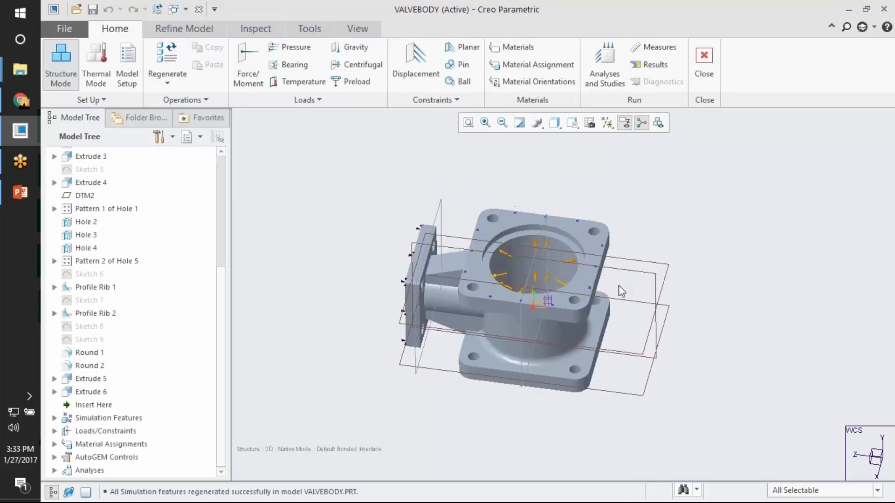
scroll(619, 285, down, 2)
scroll(569, 269, up, 2)
shift+middle_drag(607, 220, 648, 208)
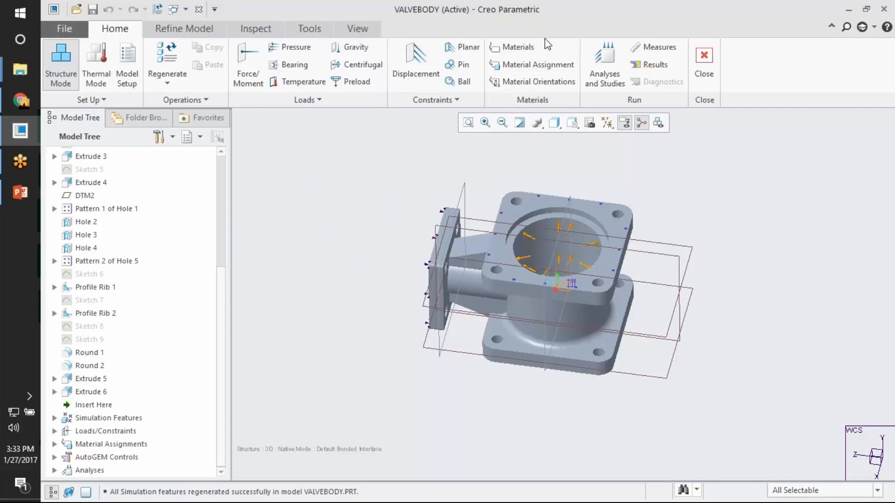
click(605, 65)
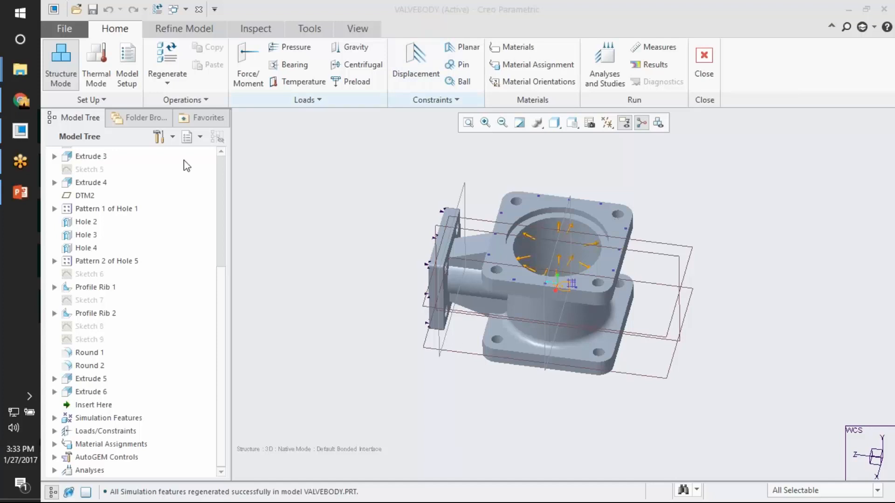
click(273, 199)
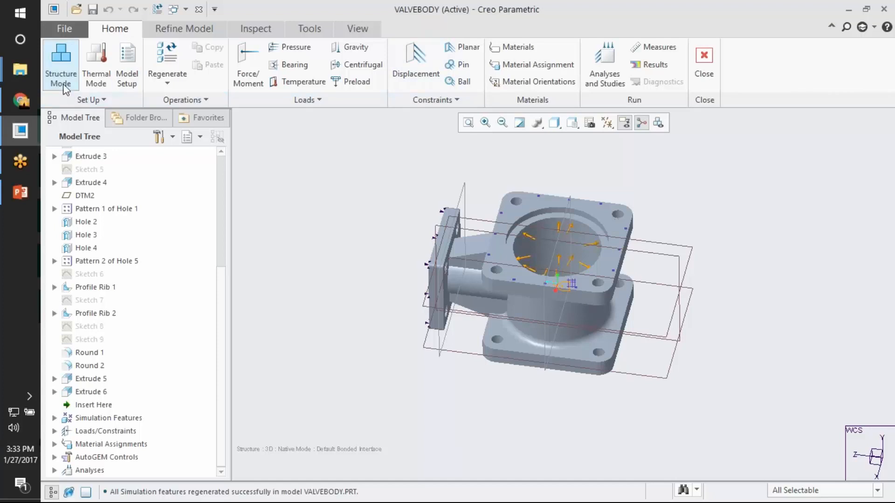
- View the thermal mode commands, return to structure mode and look at the additional constraint options
click(96, 70)
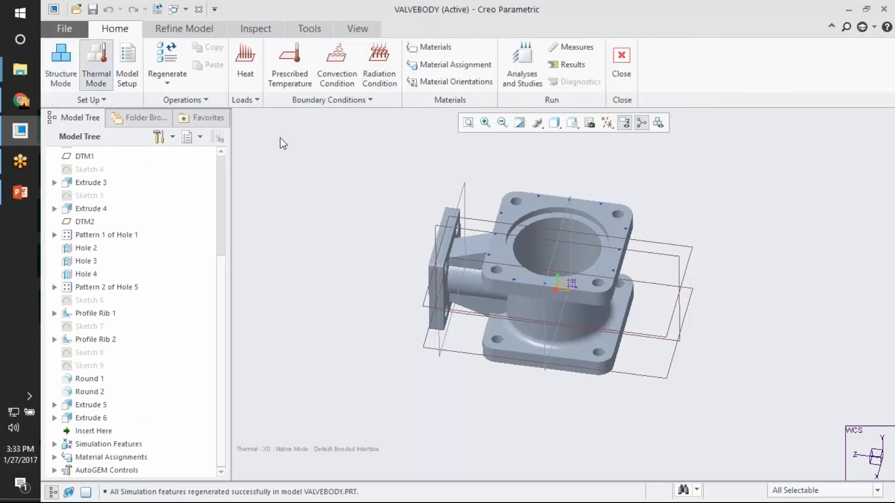
click(59, 69)
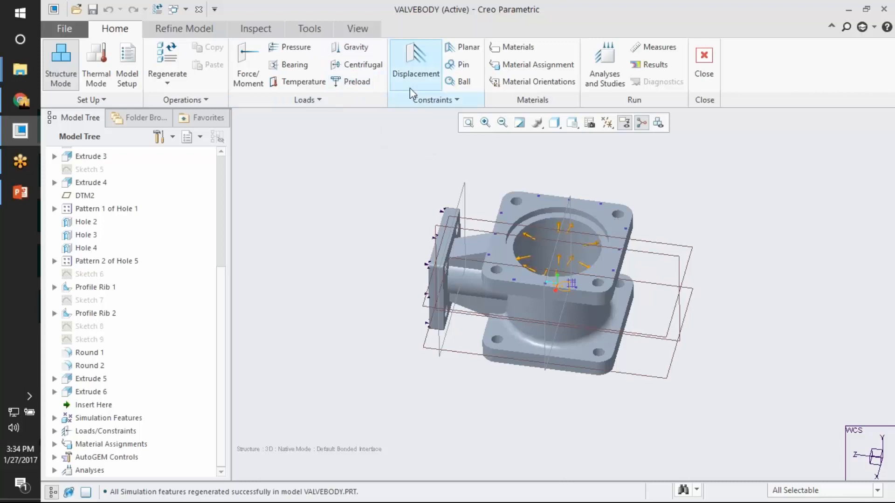
click(420, 100)
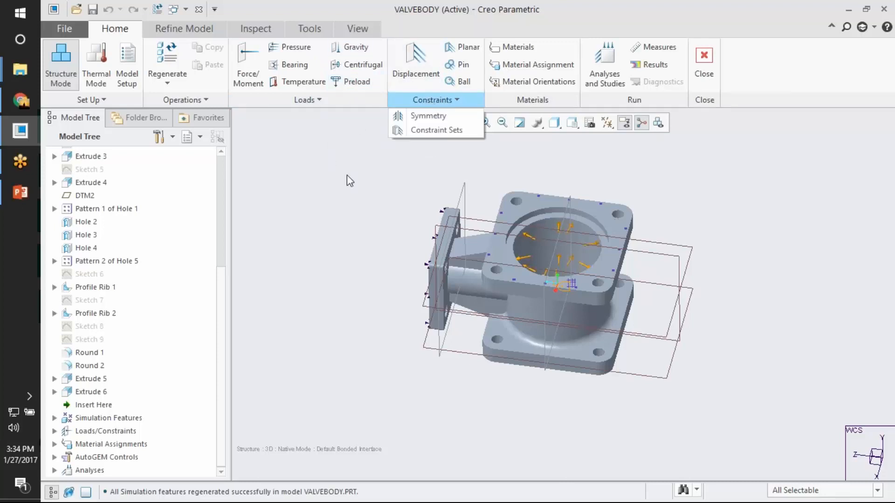
click(419, 100)
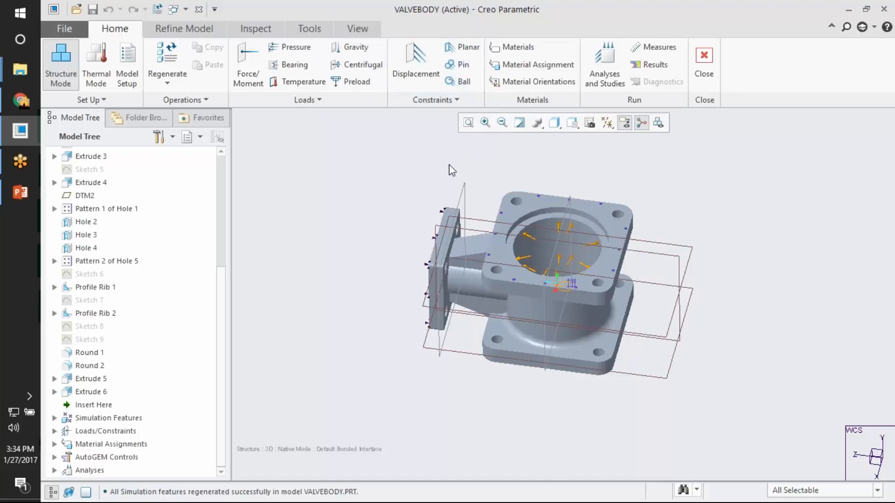
- Review the beam, spring, mass and shell idealization options for refining the simulation model
click(189, 29)
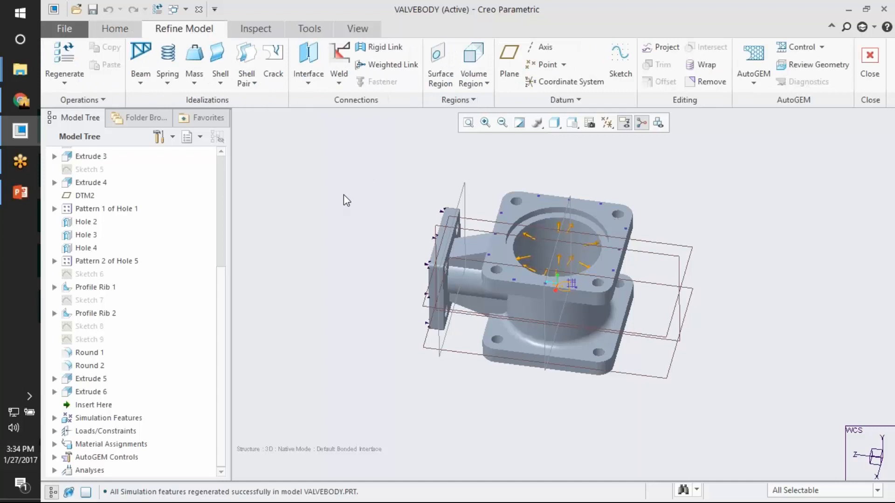
click(140, 84)
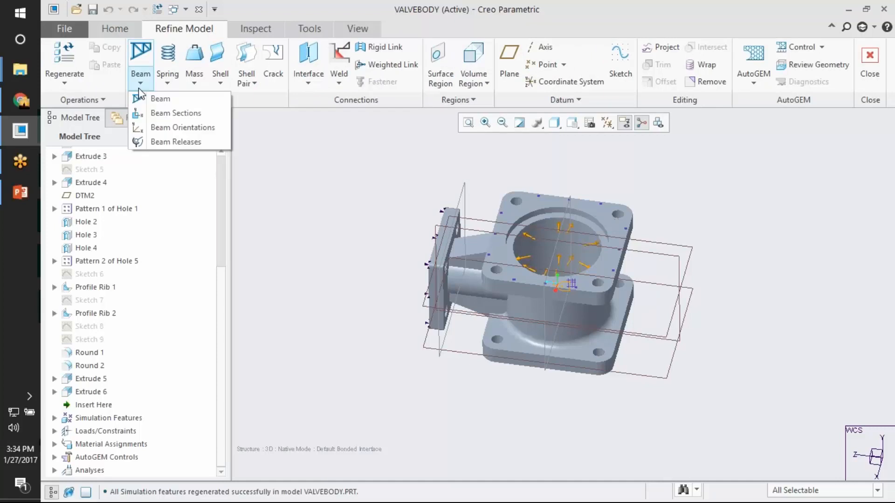
click(243, 145)
click(167, 82)
click(294, 186)
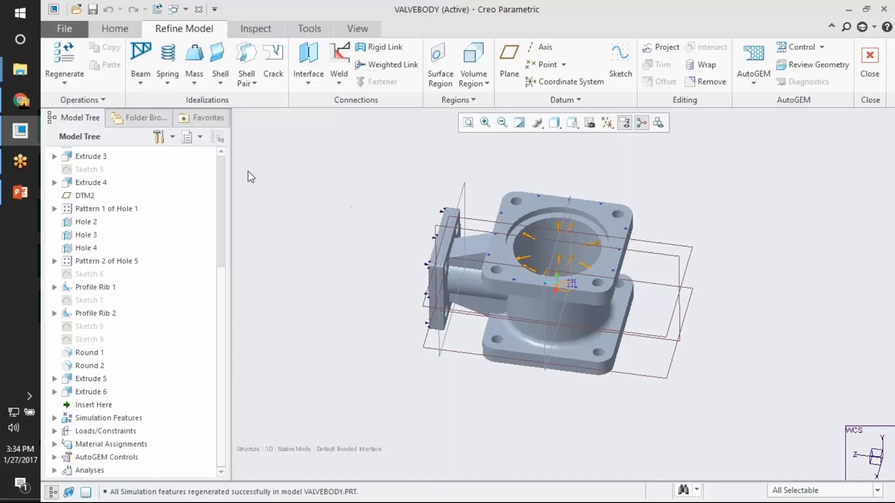
click(195, 84)
click(294, 237)
click(221, 83)
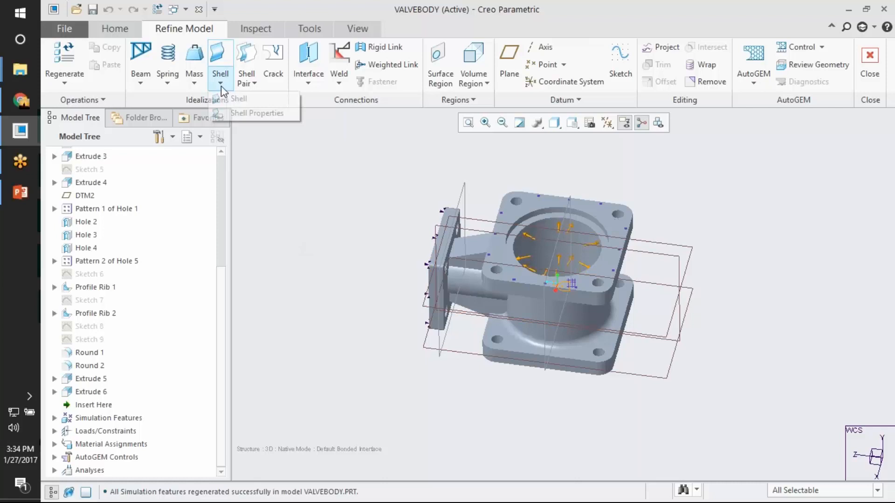
click(270, 192)
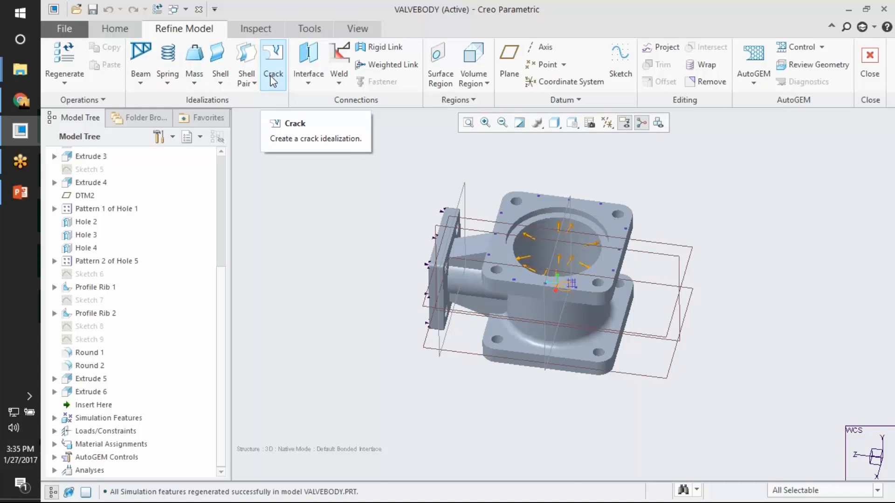
- Review the interface connection definition, switching its type to Contact, and close it without creating an interface
click(307, 84)
click(312, 203)
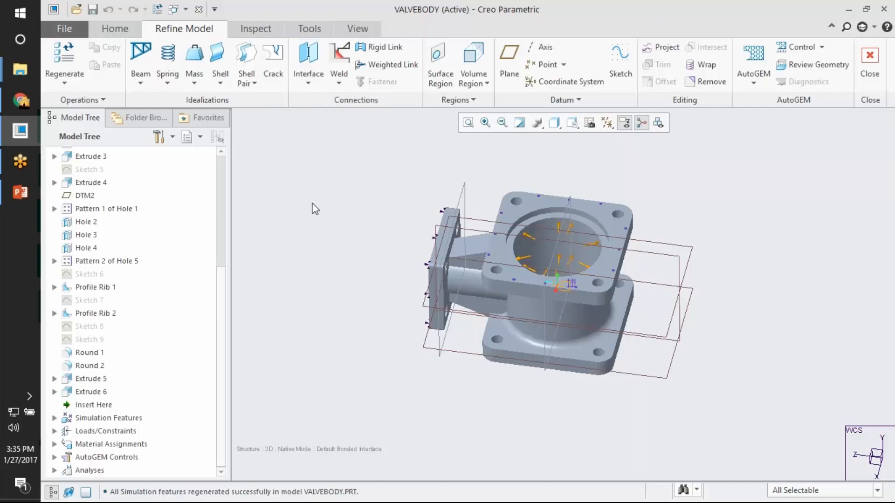
click(307, 84)
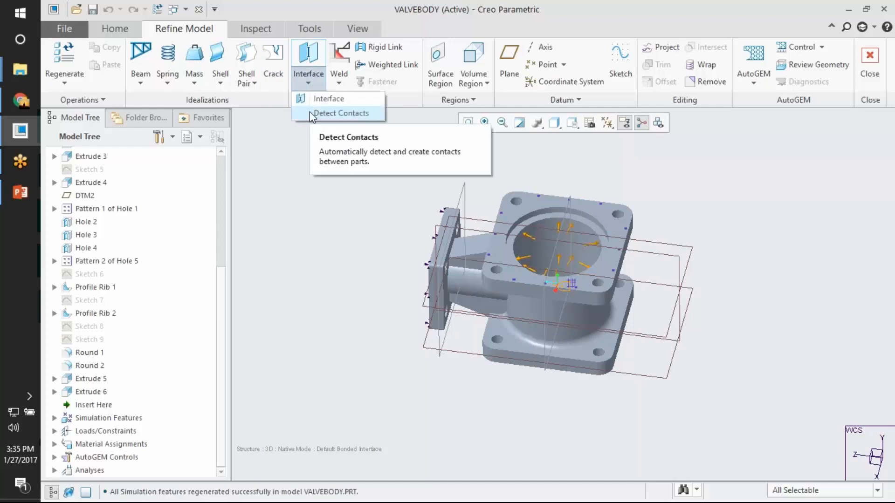
click(321, 99)
click(822, 179)
click(801, 192)
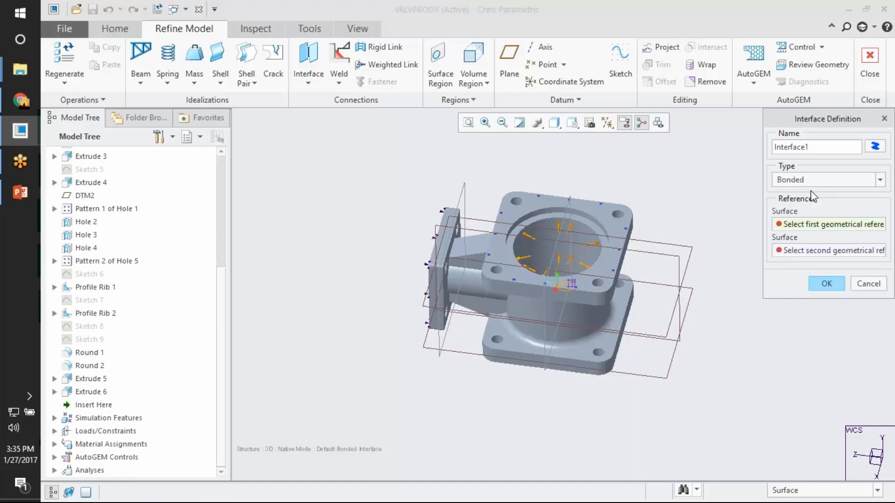
click(822, 179)
click(810, 214)
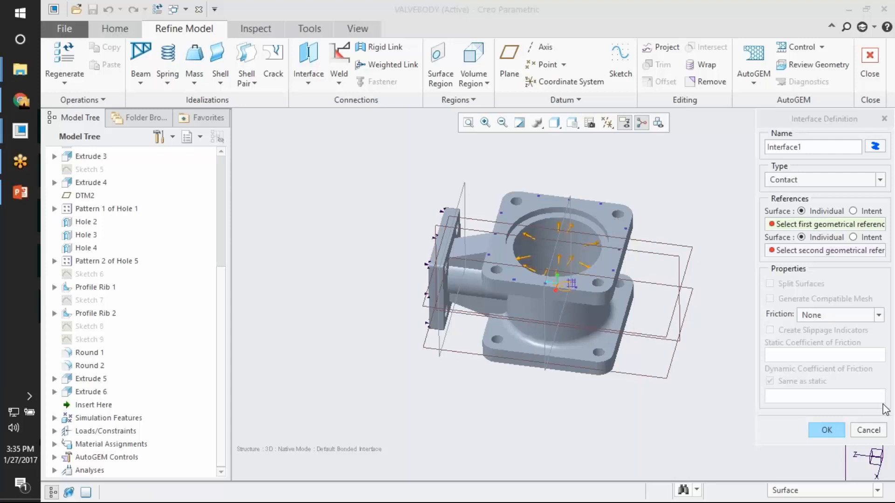
click(869, 430)
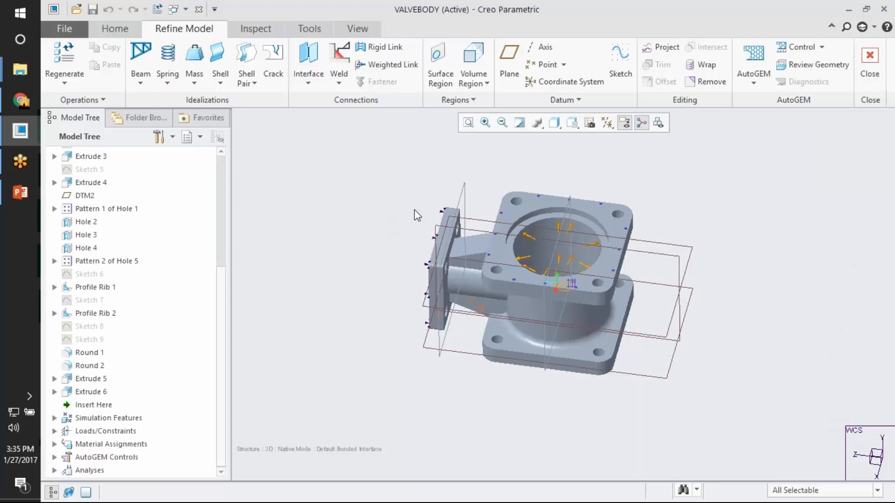
- Review the available weld types in the weld connection definition and close it without creating a weld
click(342, 84)
click(353, 96)
click(814, 181)
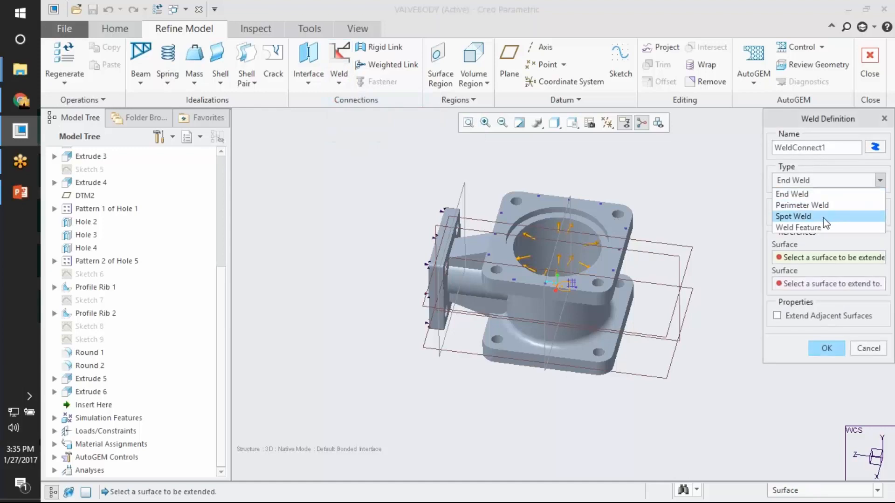
click(821, 246)
click(868, 349)
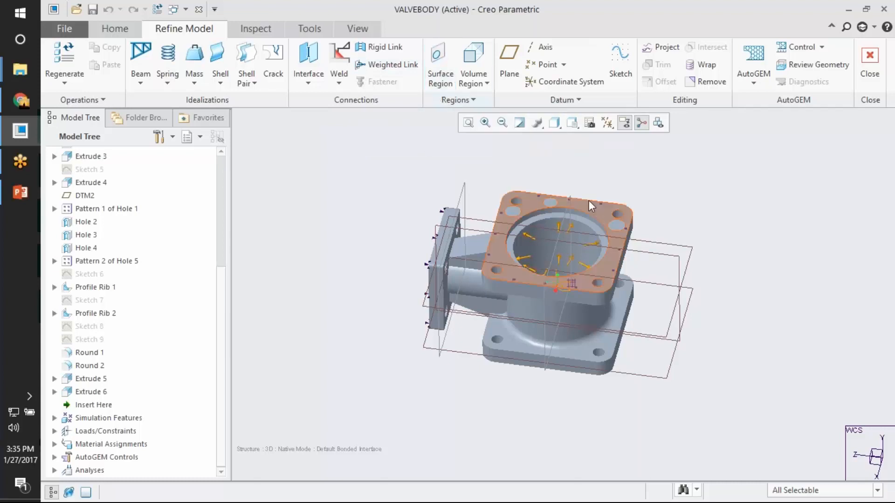
- Inspect the valve body's top flange from several angles, briefly selecting its flat upper face and clearing the selection
scroll(606, 202, up, 2)
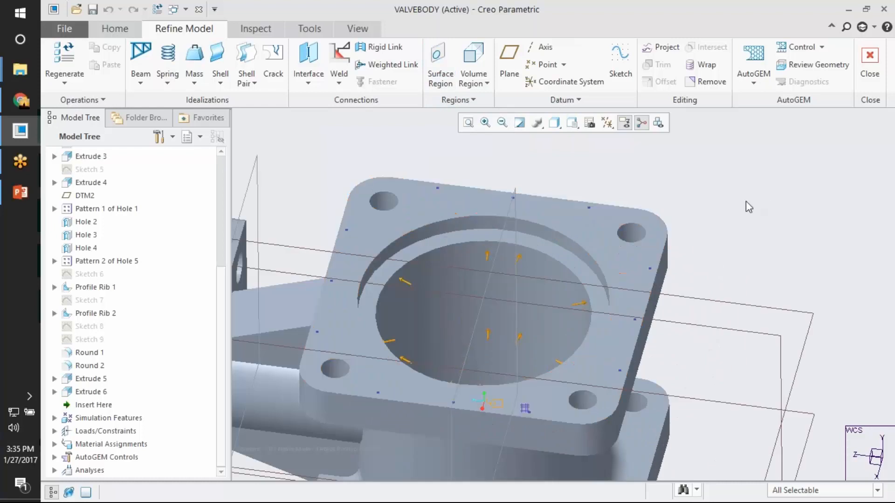
middle_drag(747, 204, 727, 185)
middle_drag(632, 239, 655, 165)
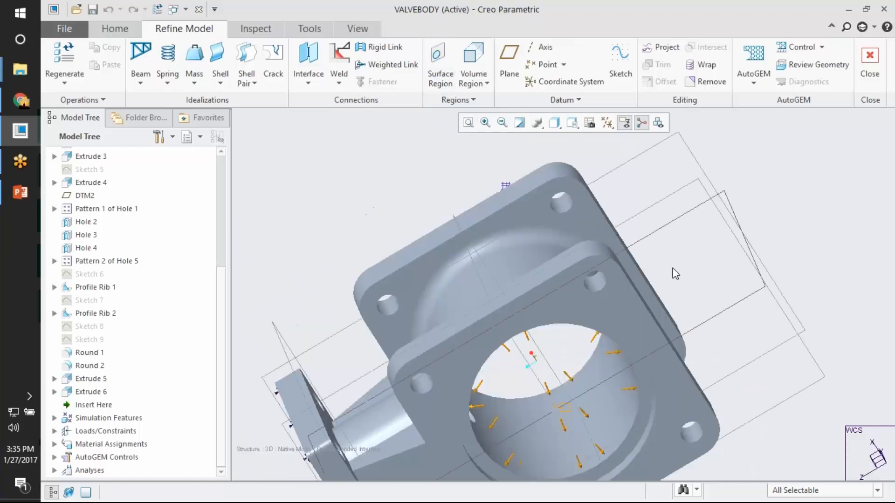
middle_drag(675, 274, 651, 187)
click(613, 217)
middle_drag(440, 142, 480, 198)
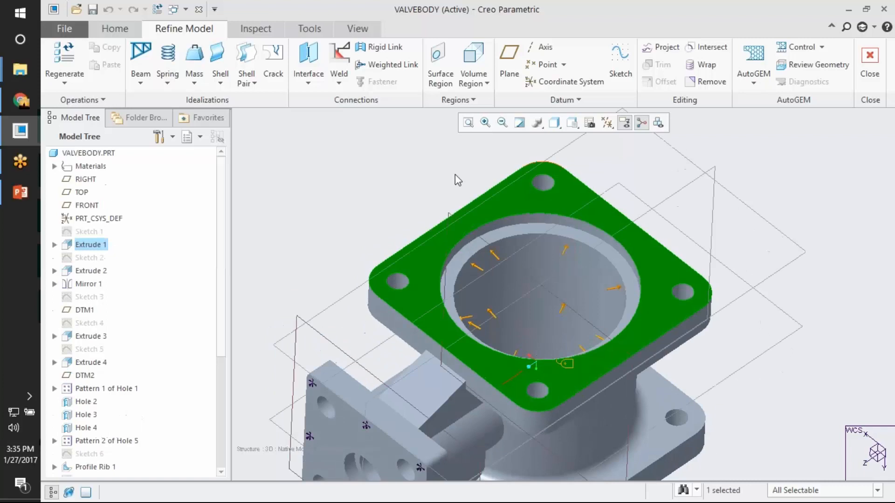
click(425, 140)
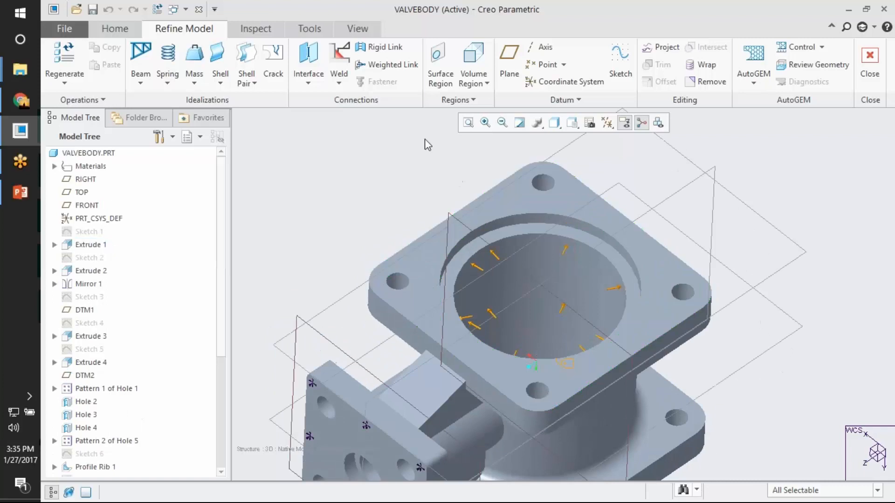
- Look at the volume region options and select the circular region beside a corner hole on the top flange
click(479, 83)
click(353, 177)
middle_drag(354, 179, 662, 187)
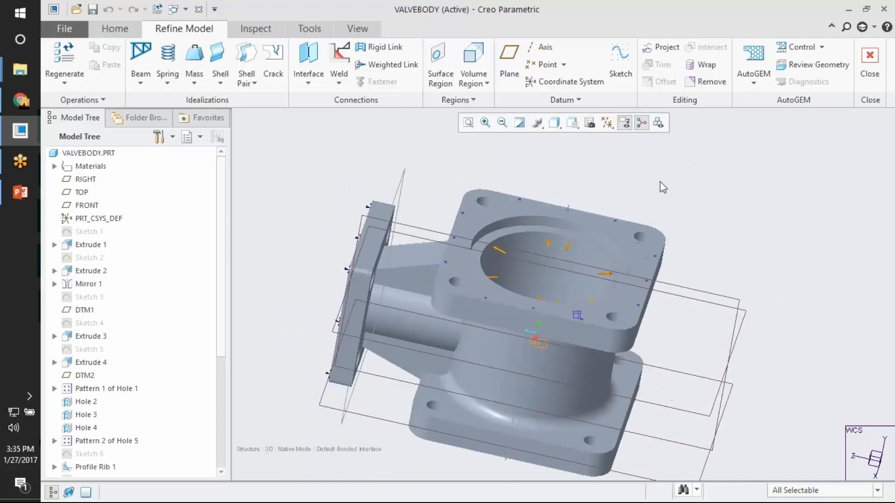
click(641, 250)
middle_drag(670, 246, 679, 261)
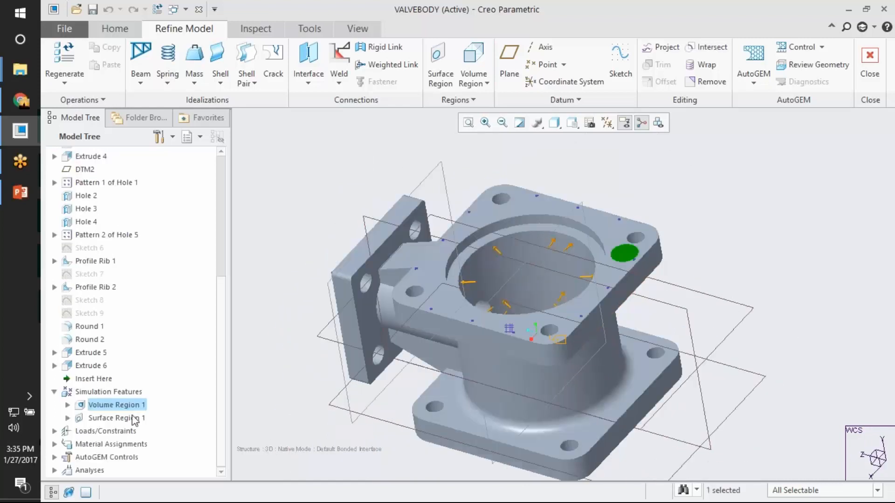
- Highlight Volume Region 1, examine its cylindrical outline through the top flange up close, and clear the selection
click(114, 405)
scroll(549, 274, down, 3)
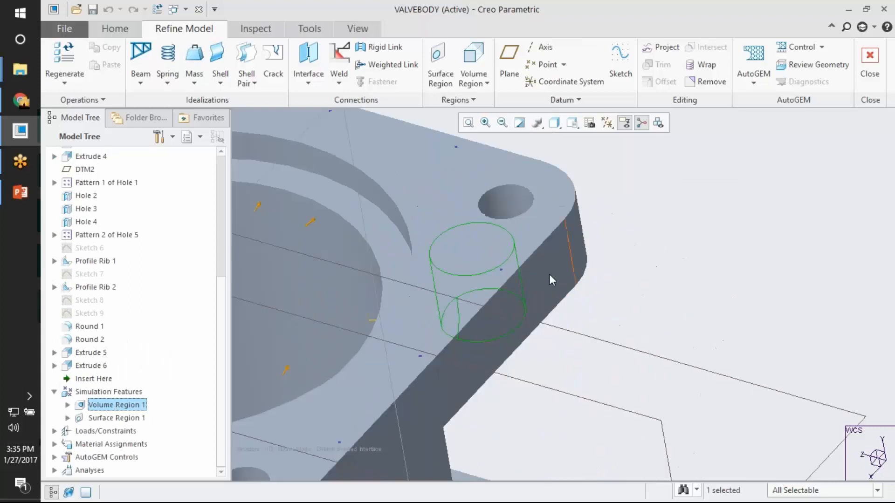
click(784, 241)
scroll(755, 233, up, 3)
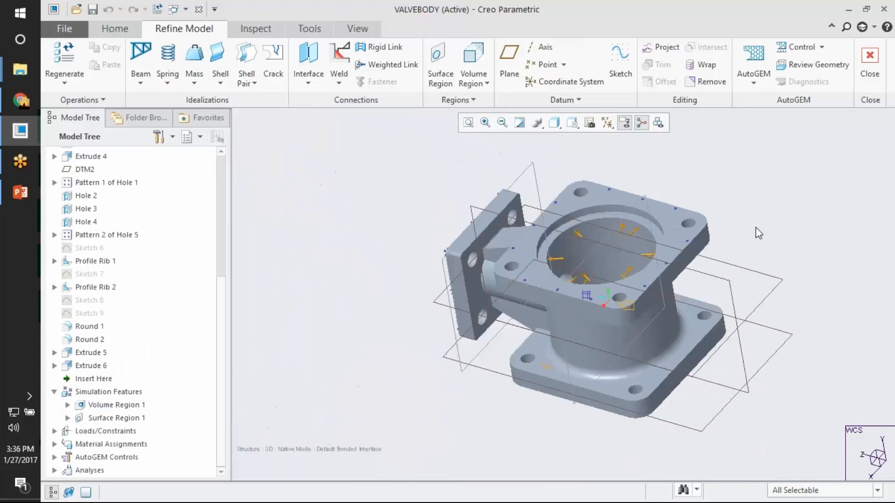
shift+middle_drag(764, 243, 688, 245)
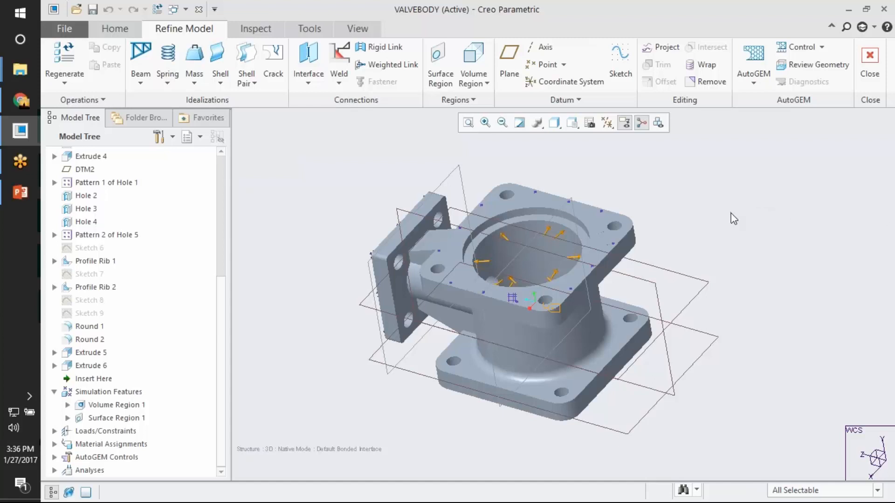
middle_drag(719, 202, 689, 255)
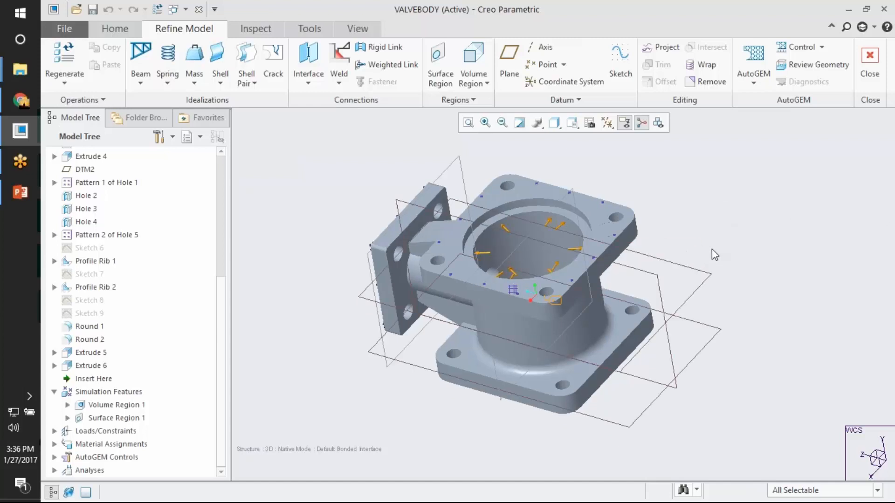
middle_drag(737, 243, 720, 258)
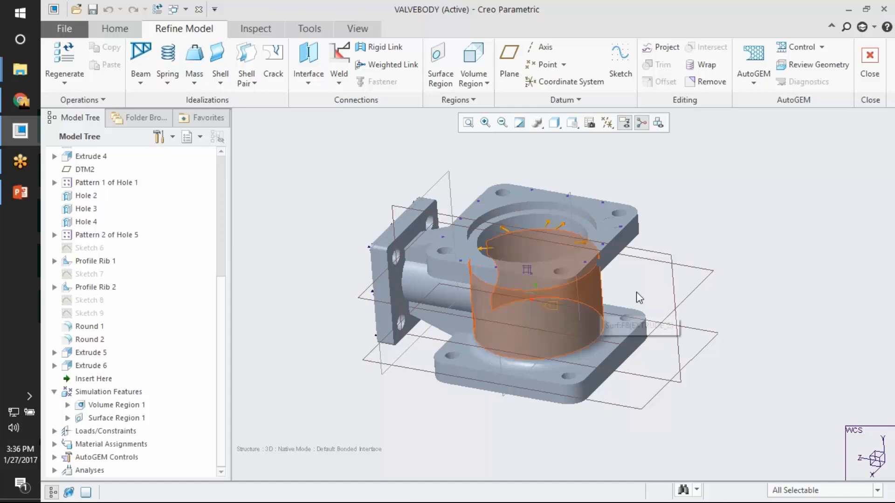
mouse_move(636, 291)
middle_down()
mouse_move(620, 298)
mouse_move(642, 280)
middle_up()
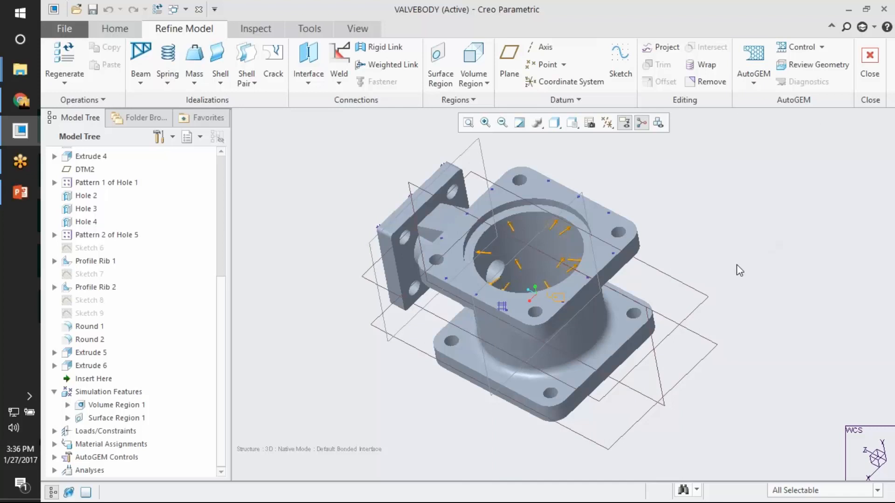
shift+middle_drag(723, 250, 723, 276)
- Start AutoGEM with the reference type Surface and assign the top flange's flat upper face as the surface to mesh
click(754, 60)
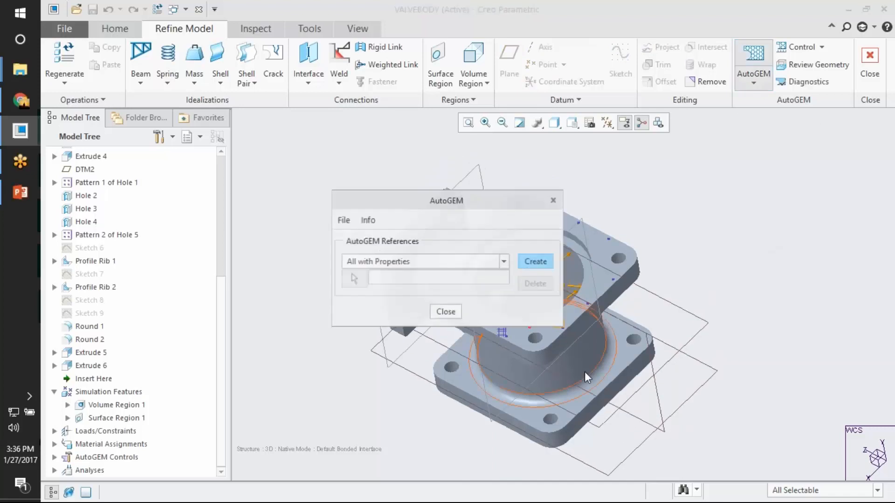
click(485, 261)
click(392, 295)
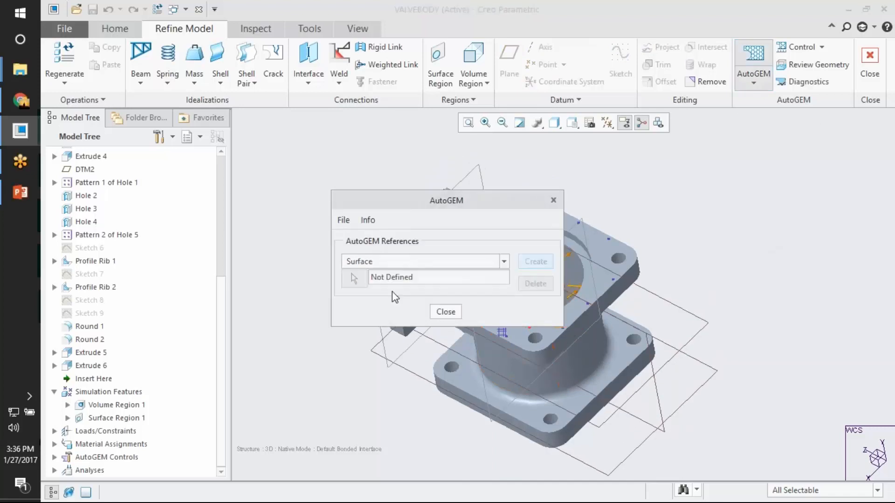
click(602, 252)
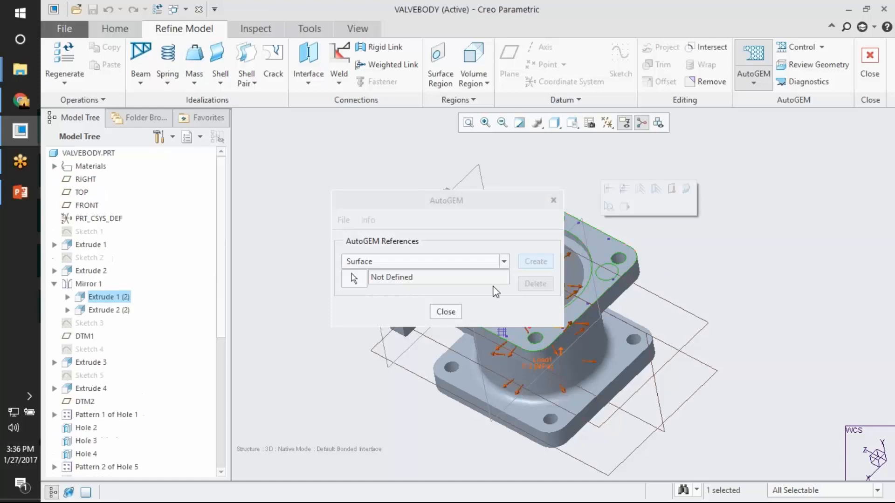
click(353, 278)
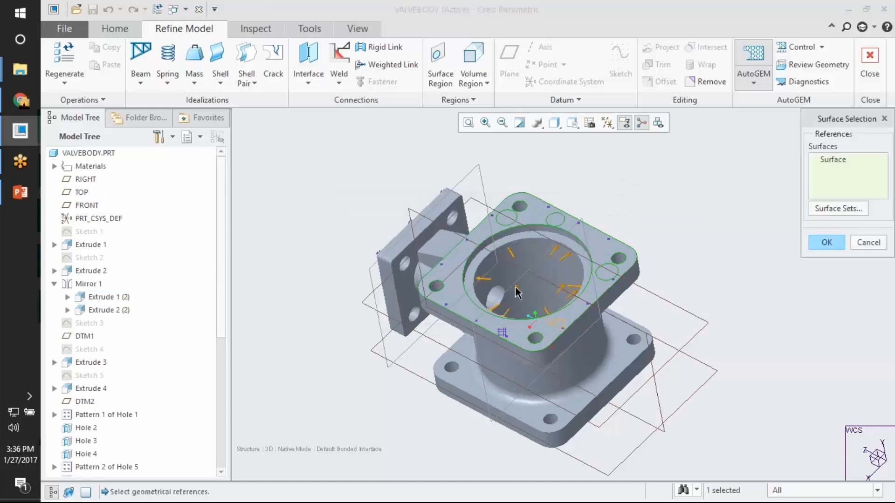
click(826, 242)
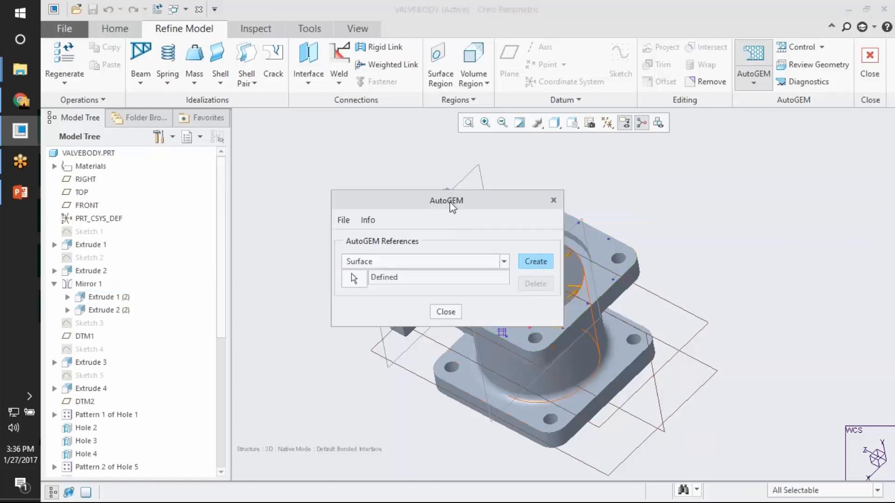
- Move the AutoGEM dialog clear of the model and generate the surface mesh on the flange face
drag(466, 203, 390, 158)
middle_drag(629, 352, 614, 265)
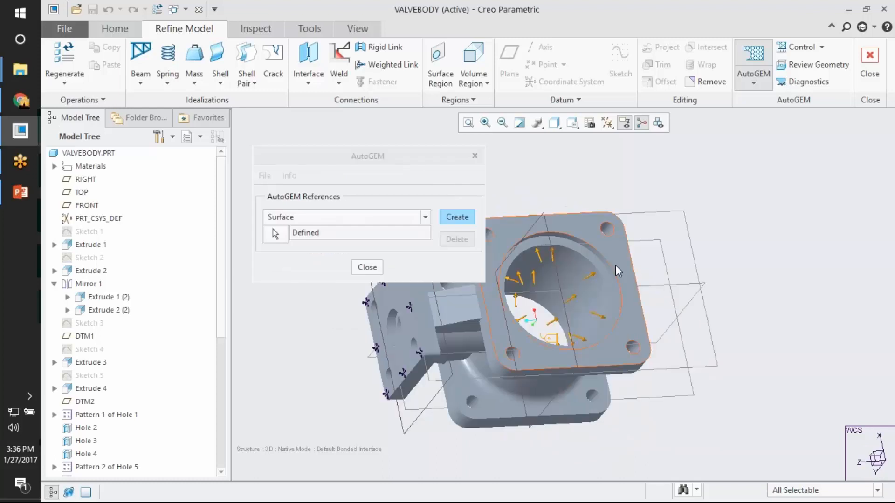
click(615, 265)
click(455, 219)
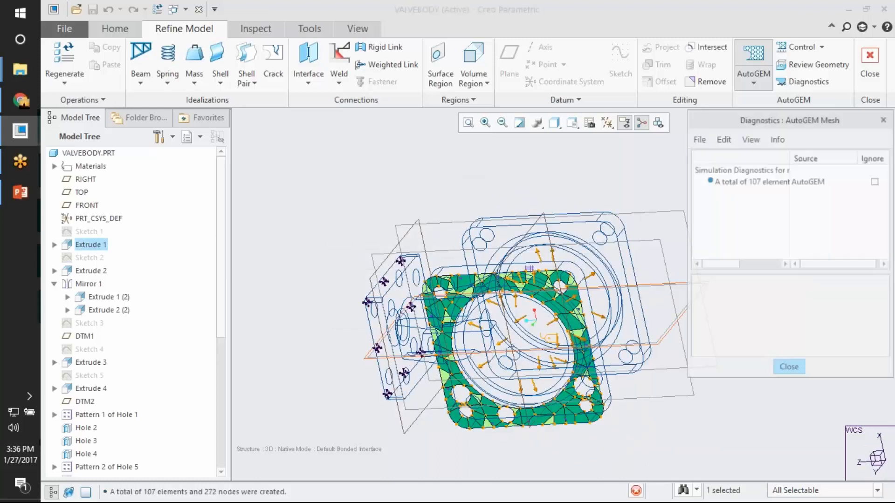
- Move the mesh summary aside and examine the flange mesh's triangular and quadrilateral elements from several angles
middle_drag(675, 286, 599, 161)
drag(470, 169, 324, 162)
mouse_move(635, 224)
ctrl+middle_down()
mouse_move(647, 341)
mouse_move(631, 219)
ctrl+middle_up()
ctrl+middle_drag(619, 294, 619, 212)
shift+middle_drag(610, 377, 629, 308)
ctrl+middle_drag(623, 353, 623, 299)
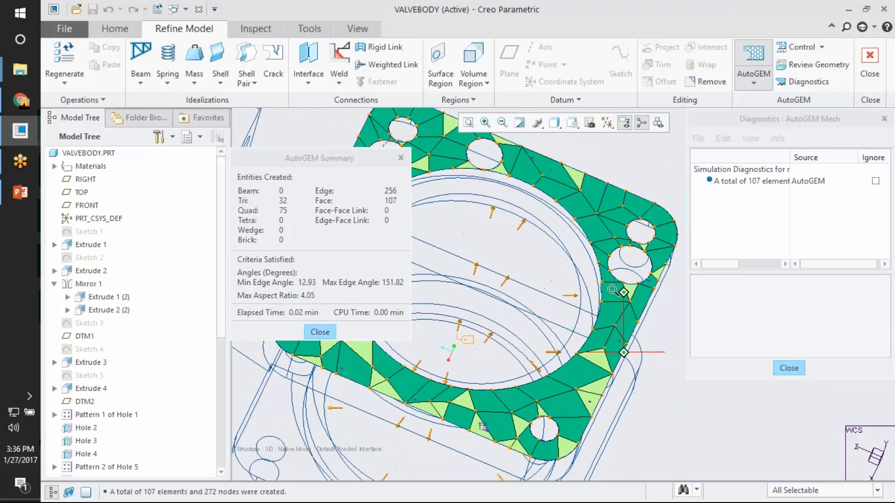
middle_drag(573, 419, 525, 333)
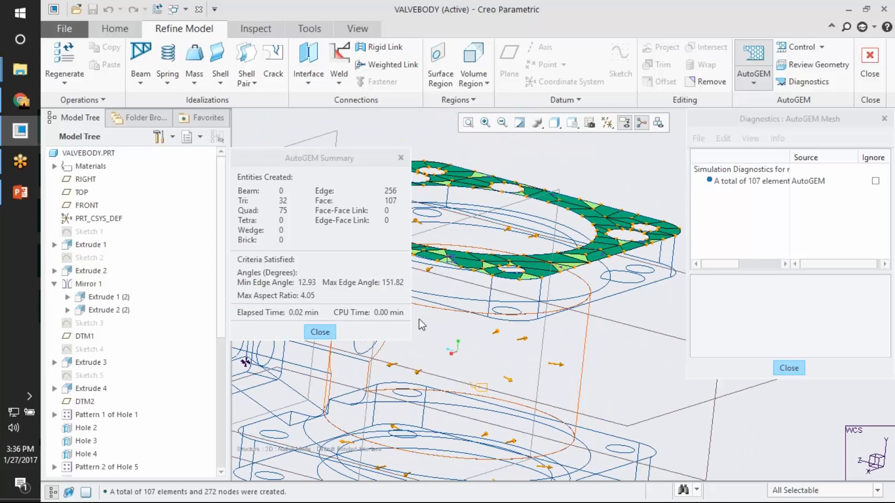
- Close the mesh summary and diagnostics, and exit AutoGEM without saving the mesh
click(319, 332)
click(788, 368)
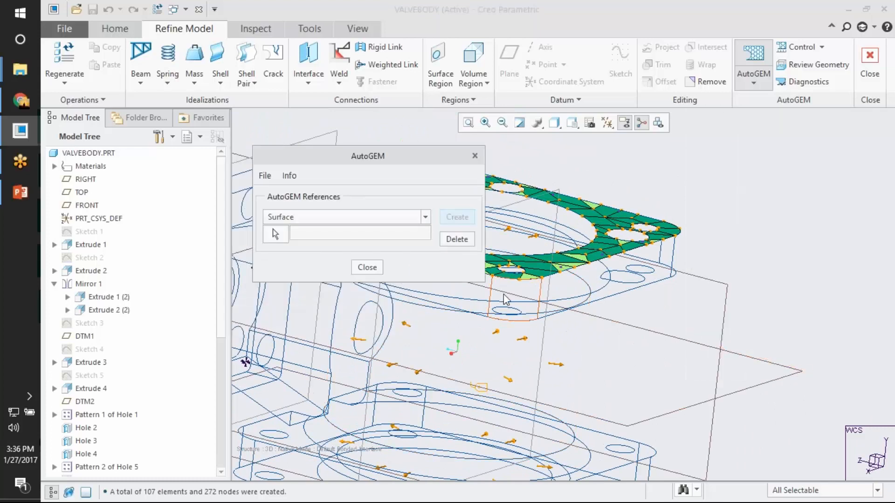
click(368, 266)
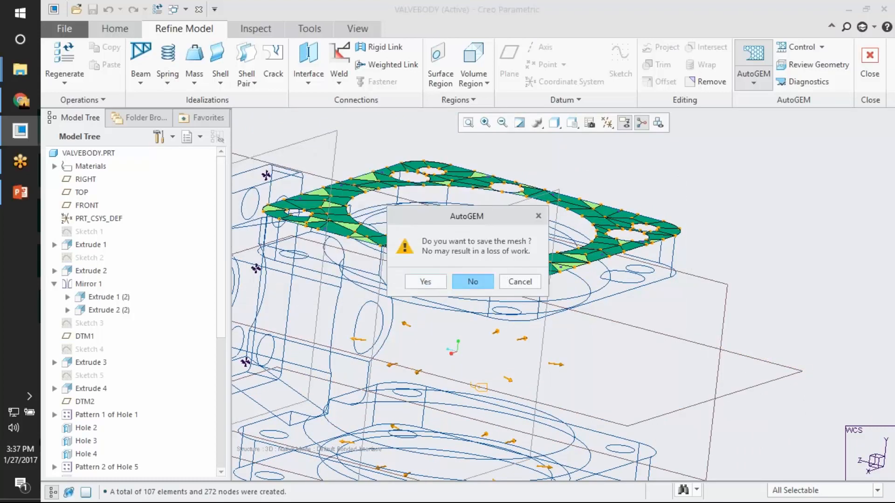
click(472, 281)
- Try an Edge Length By Curvature control referencing the top flange's flat upper face, and cancel it without creating the control
click(821, 47)
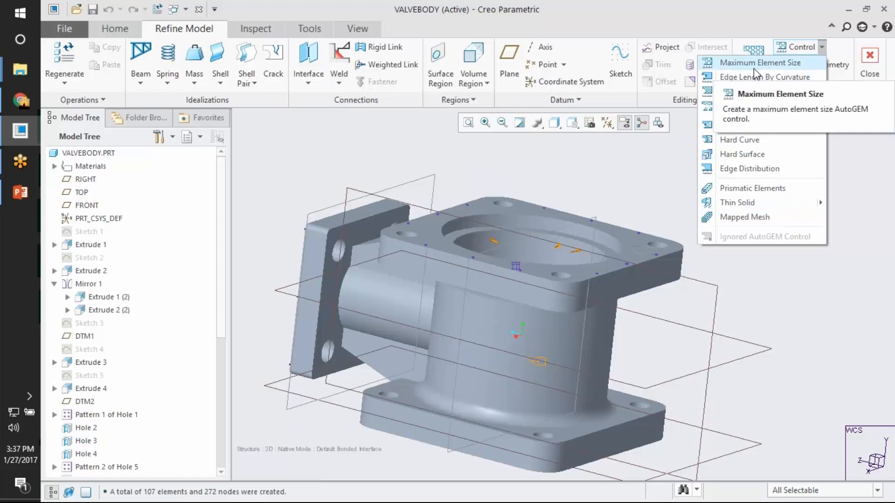
click(781, 79)
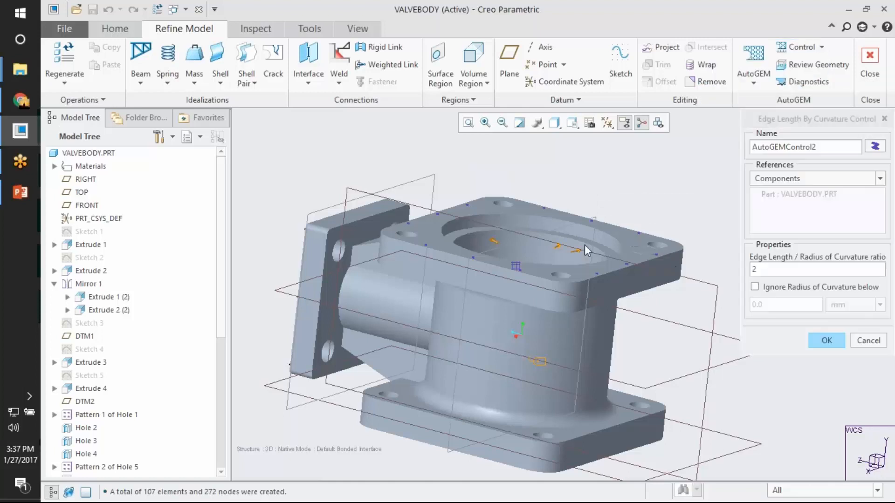
middle_drag(584, 245, 521, 334)
click(791, 180)
click(785, 204)
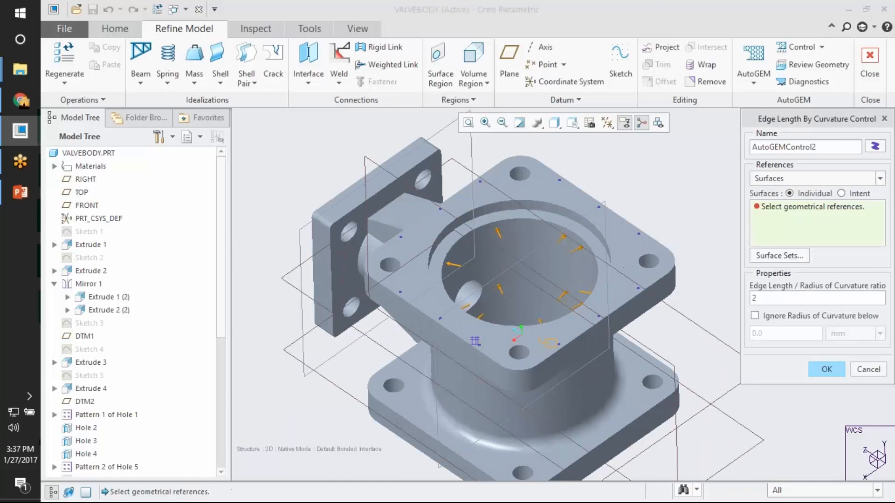
click(640, 254)
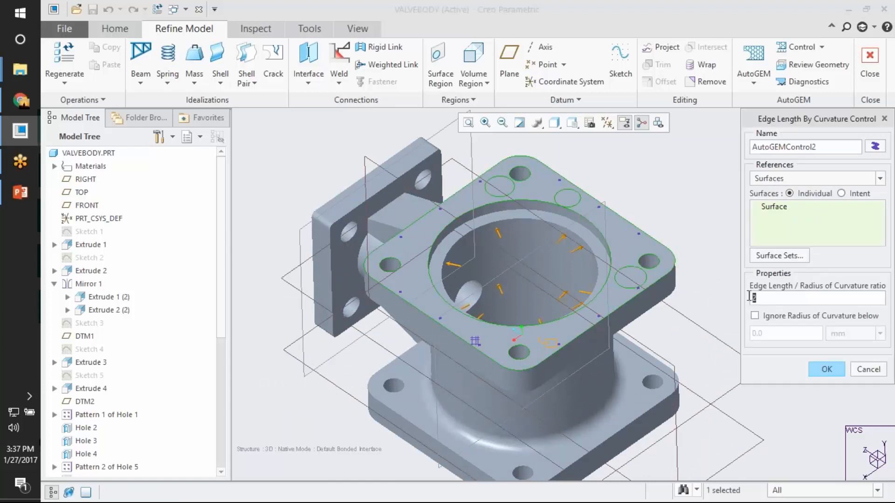
click(869, 370)
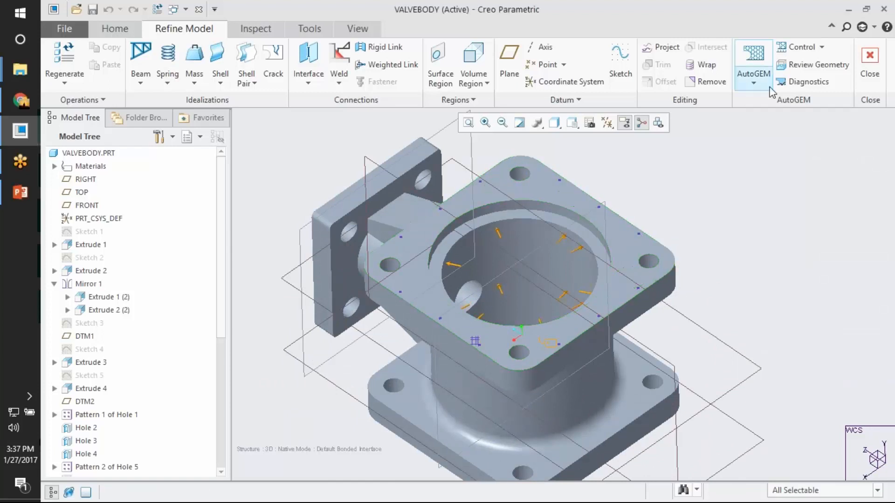
- Review the region shapes Brick, Quad, Tri and Wedge in a Mapped Mesh control and cancel it without creating the control
click(821, 47)
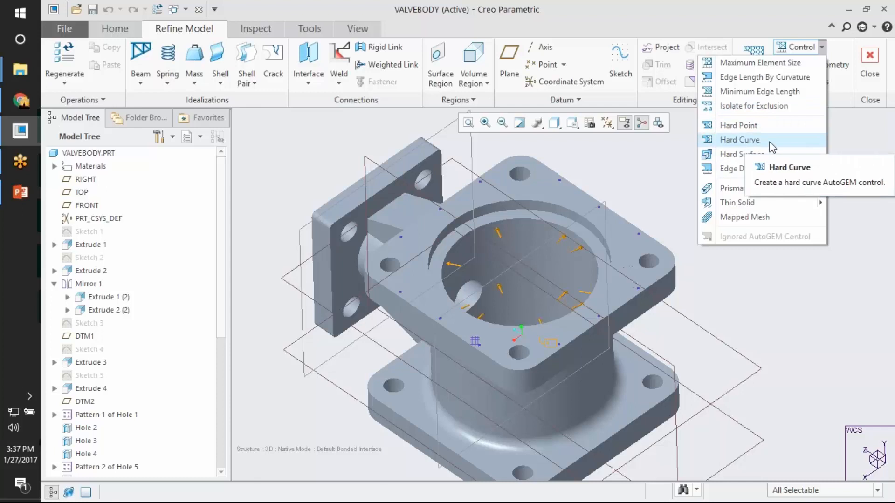
click(774, 217)
click(635, 266)
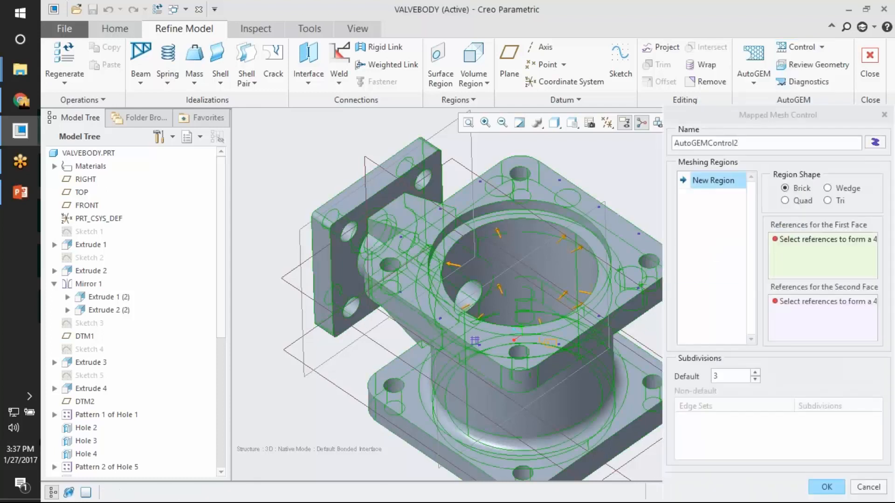
middle_drag(577, 266, 536, 321)
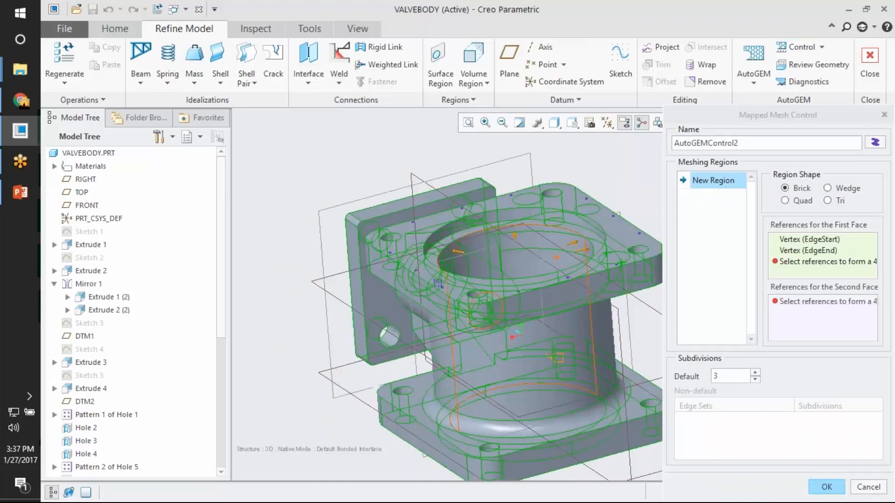
click(828, 201)
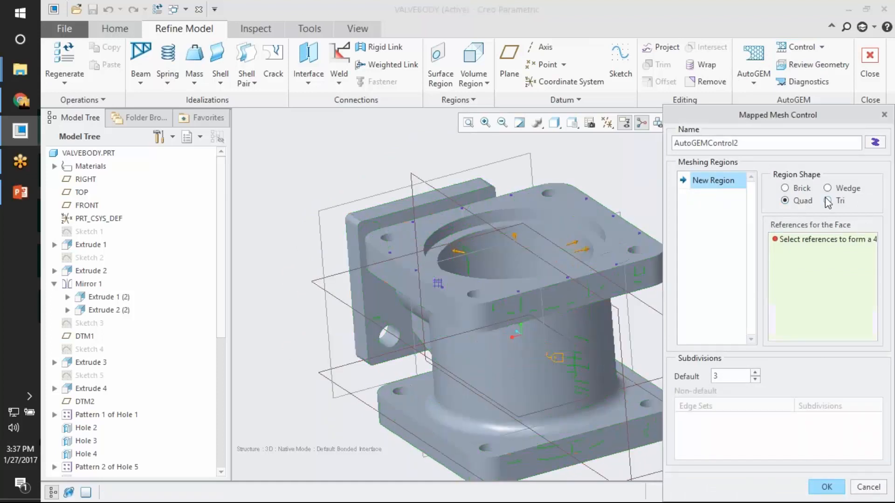
click(827, 189)
click(794, 190)
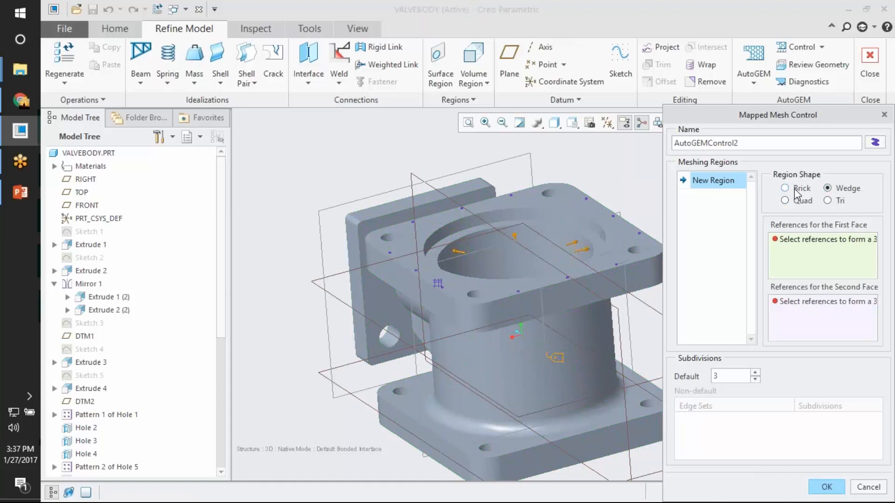
click(867, 487)
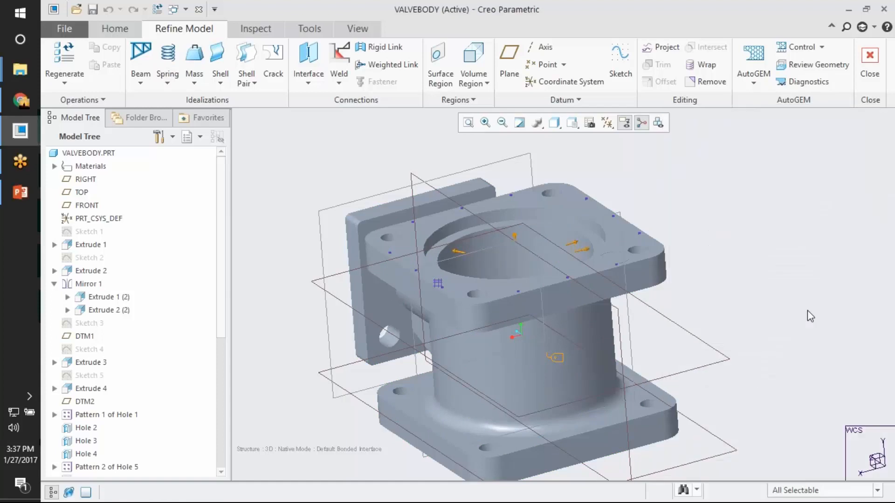
- Look over the geometry inspection and measuring tools, and return to the tools for loads, constraints, materials and analyses
middle_drag(755, 259, 725, 256)
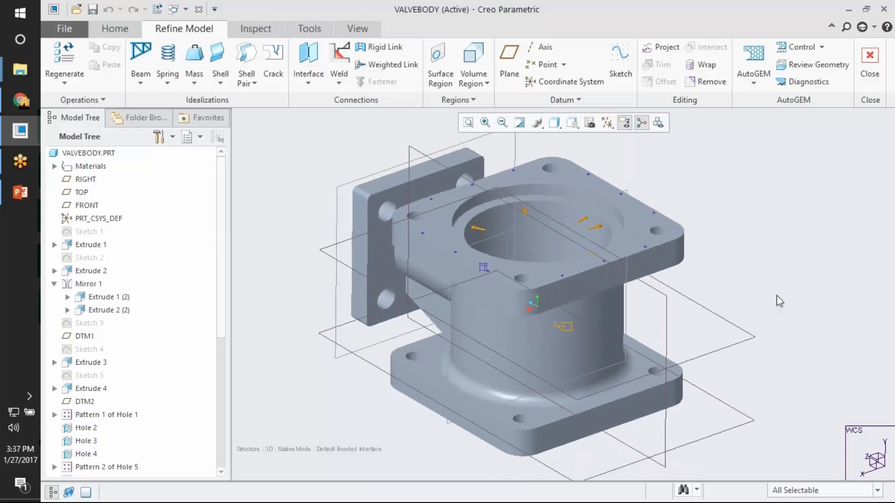
middle_drag(776, 295, 760, 297)
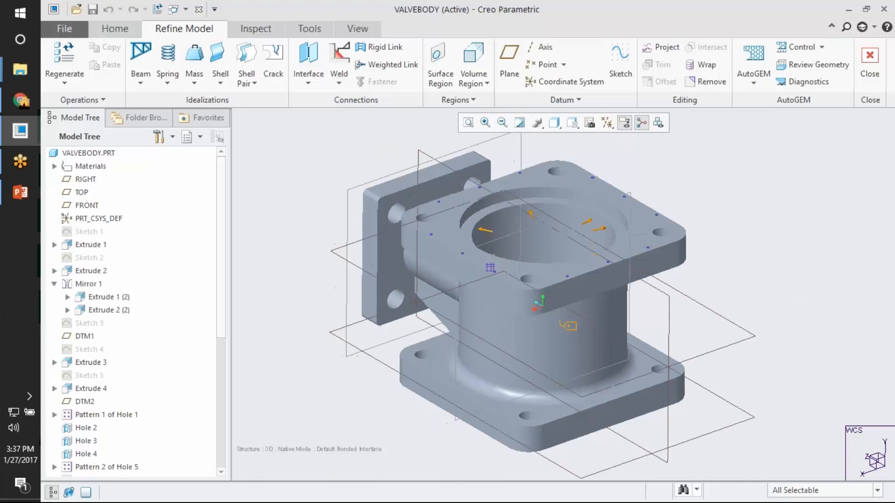
click(261, 33)
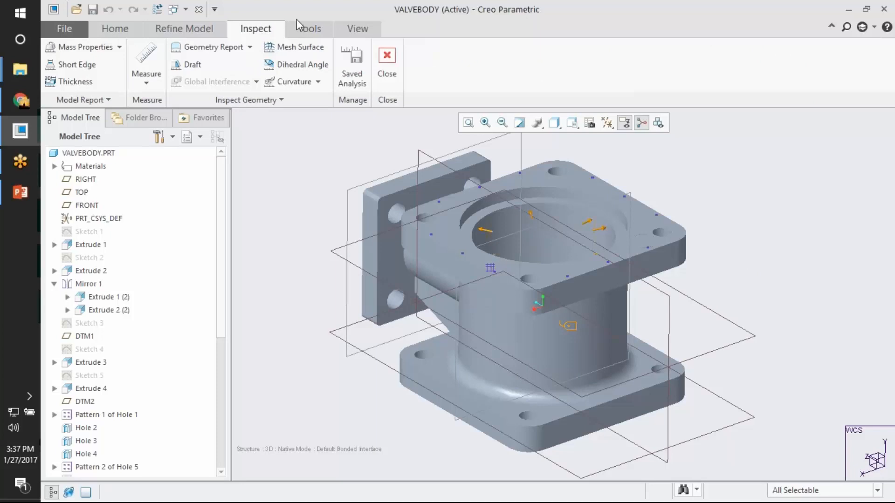
click(122, 32)
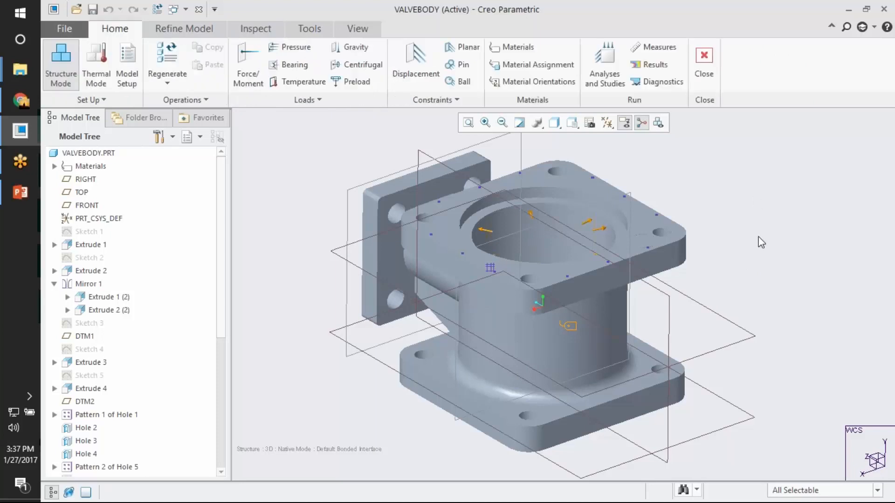
ctrl+middle_drag(747, 226, 747, 182)
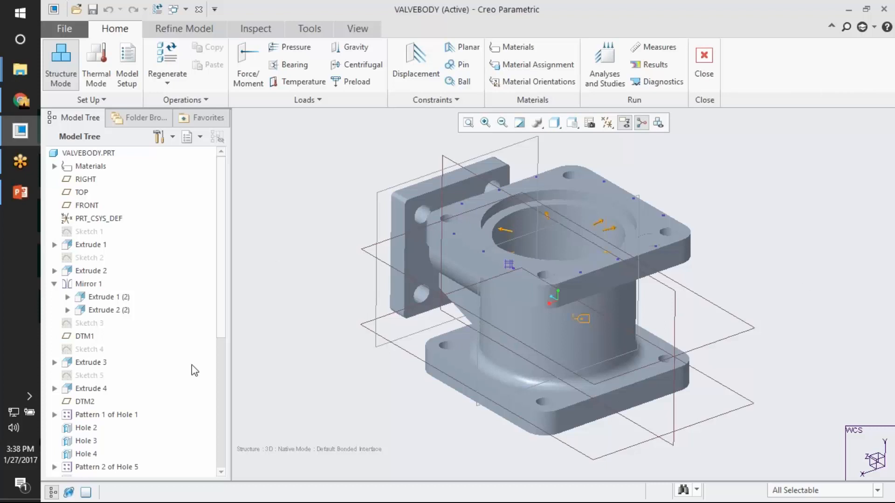
- Highlight the model's existing loads and constraints, and expand Volume Region 1 among the simulation features
scroll(218, 397, down, 3)
scroll(219, 397, down, 3)
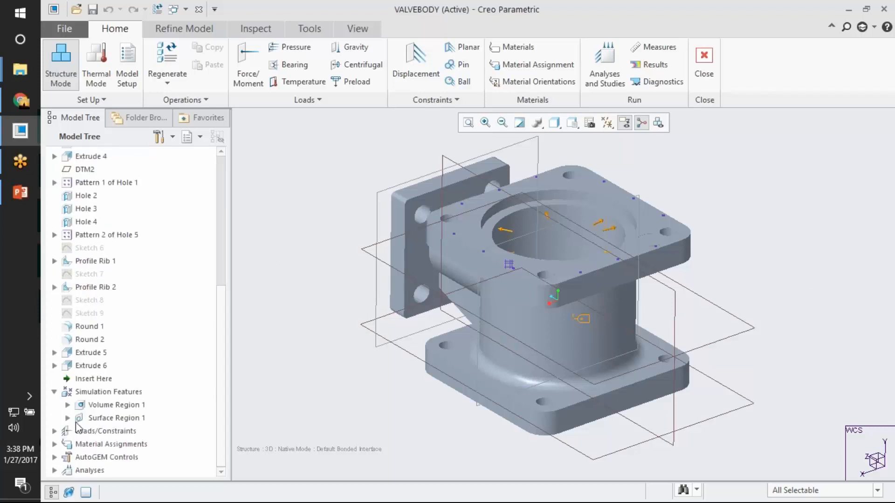
click(97, 431)
click(67, 405)
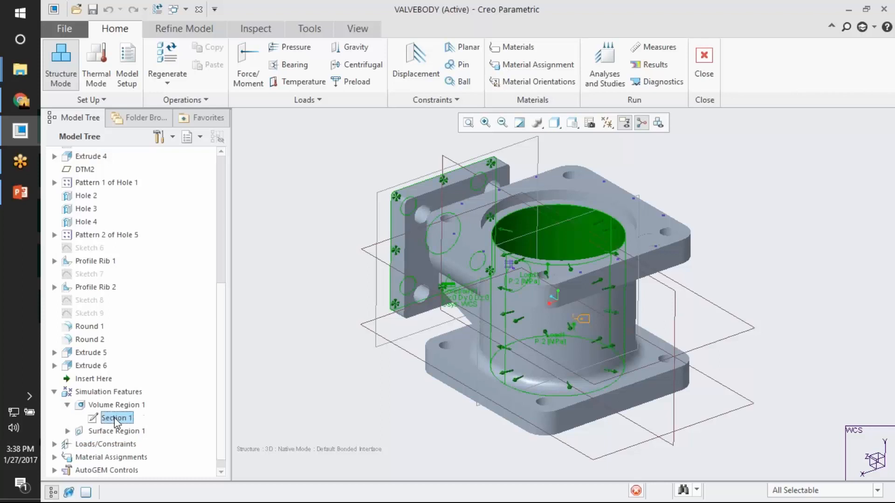
- Delete Volume Region 1 from the simulation features and accept the removal or modification of the objects that reference it
right_click(110, 417)
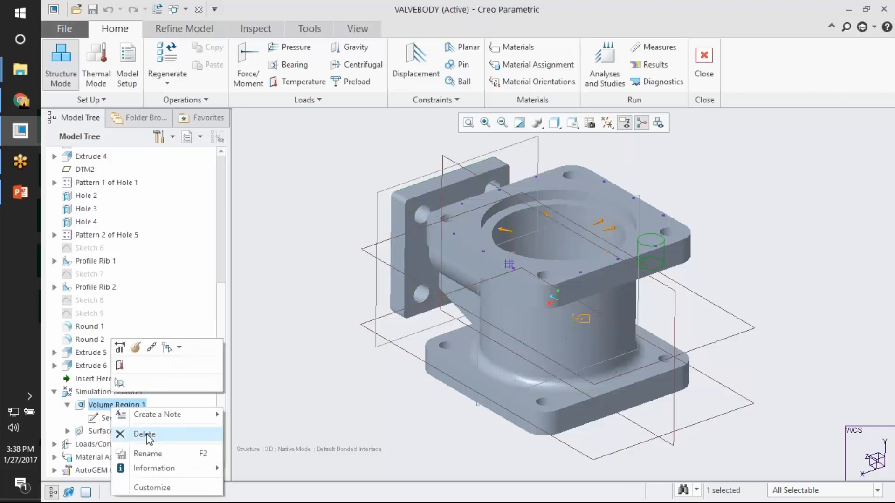
click(122, 436)
click(476, 282)
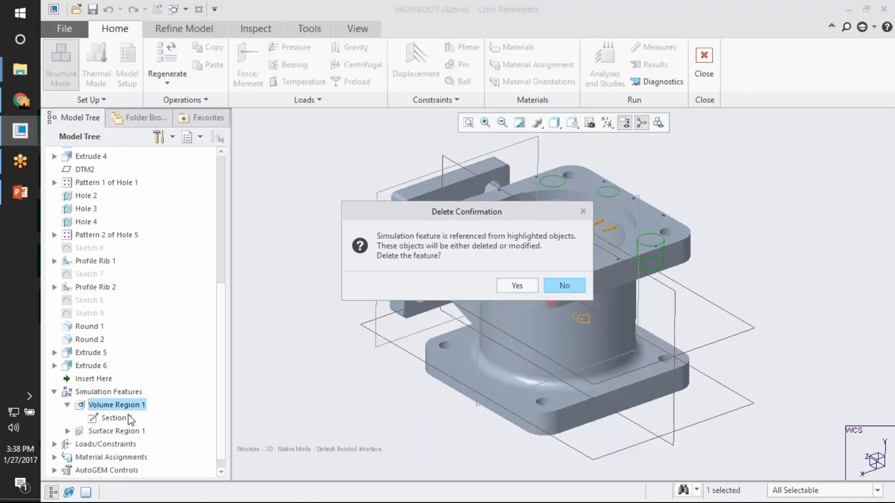
click(522, 285)
- Delete the bore's pressure load from LoadSet1 and confirm the deletion
click(54, 431)
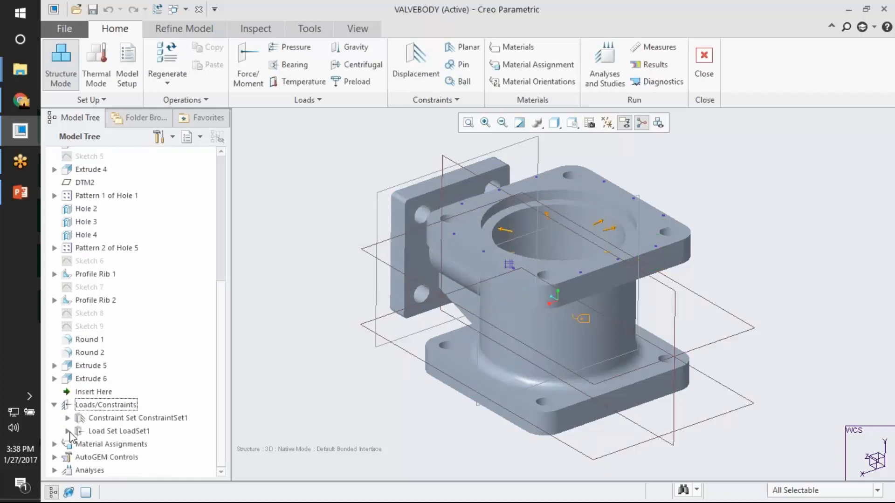
click(67, 431)
click(111, 445)
right_click(111, 445)
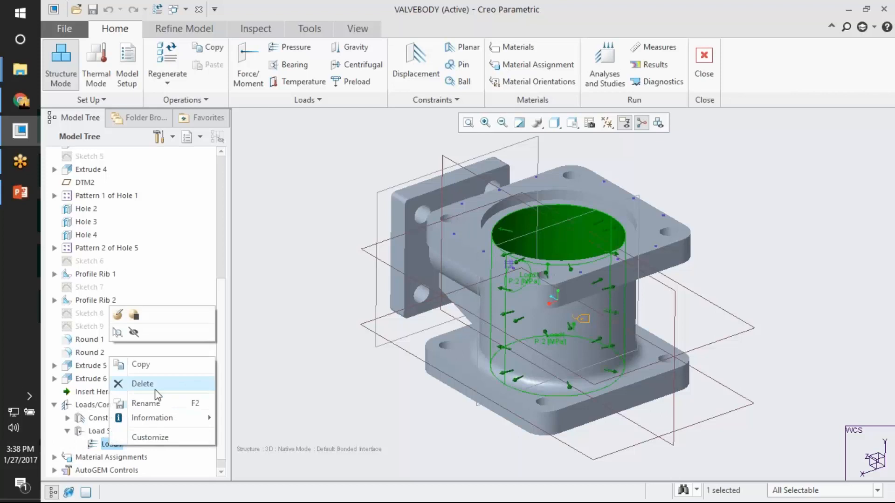
click(140, 382)
click(475, 281)
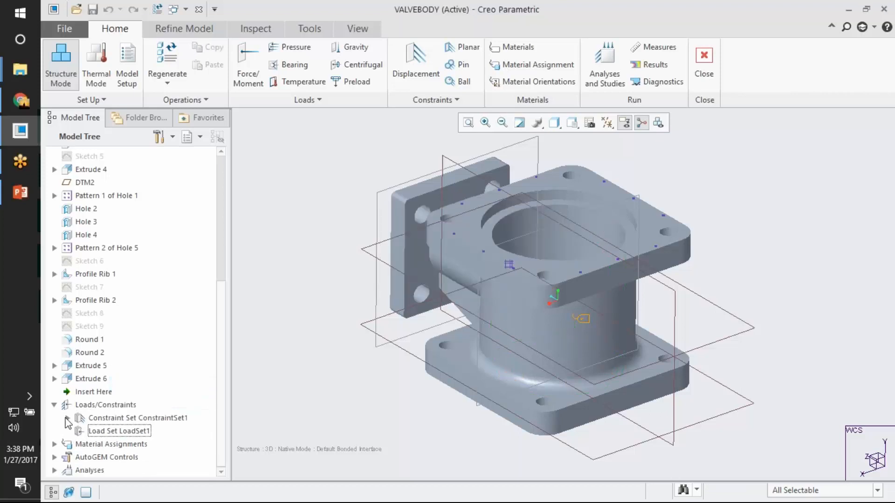
- Delete the side flange's displacement constraint from ConstraintSet1 and confirm the deletion
click(68, 418)
click(130, 435)
right_click(131, 435)
click(190, 373)
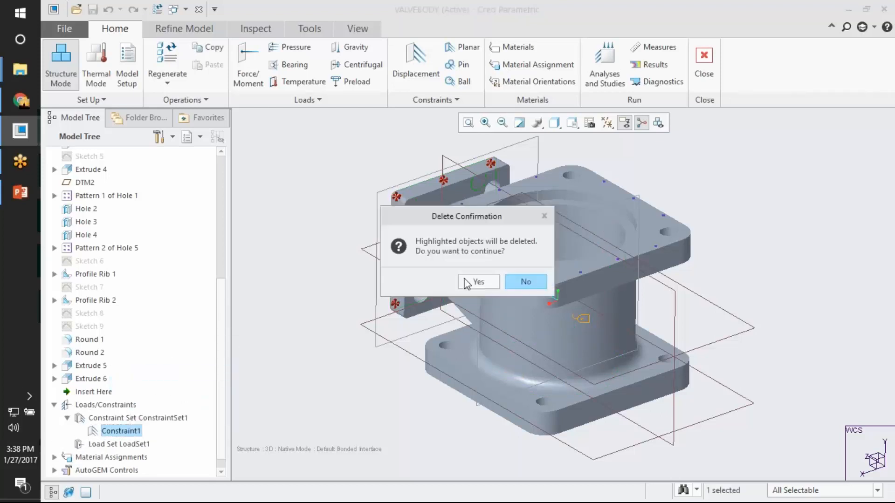
key(Return)
- Delete the valve body's material assignment and confirm the deletion
click(54, 444)
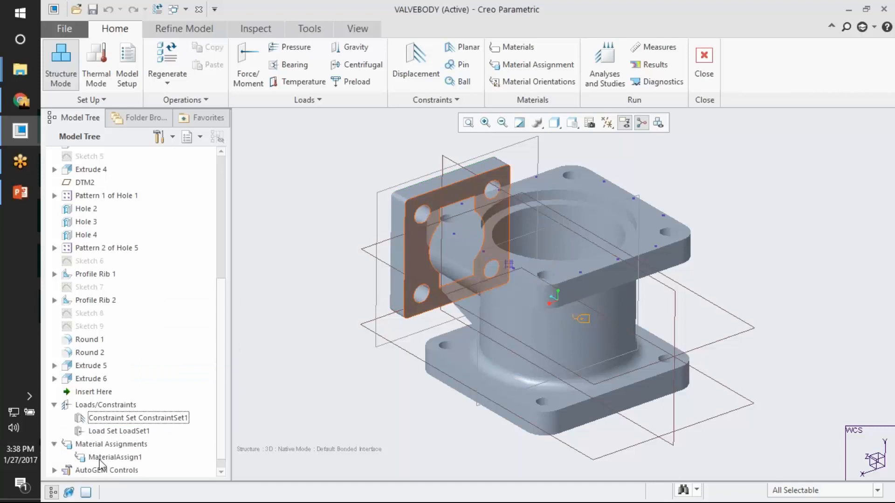
right_click(112, 457)
click(135, 397)
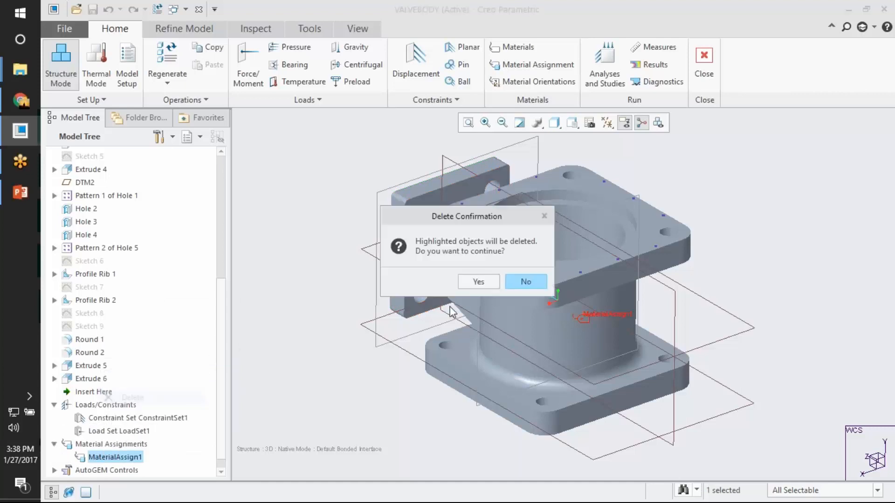
click(476, 281)
- Delete the existing AutoGEM mesh control and confirm the deletion
click(54, 457)
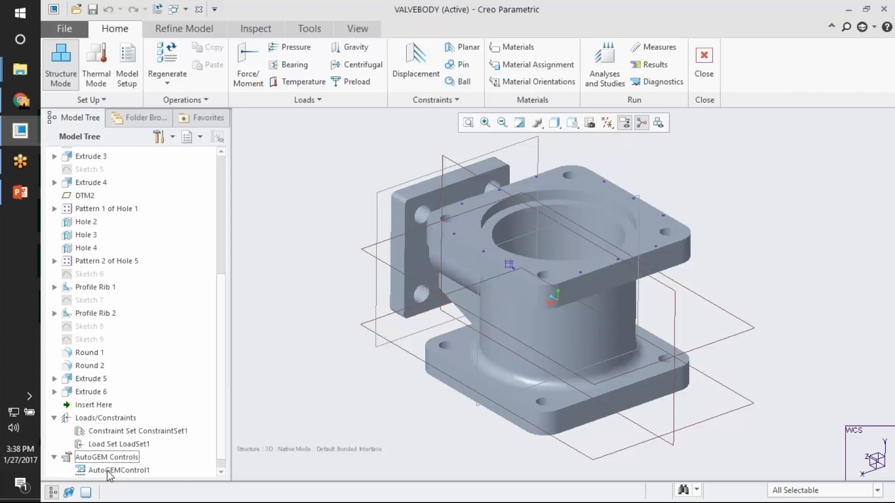
right_click(112, 469)
click(152, 410)
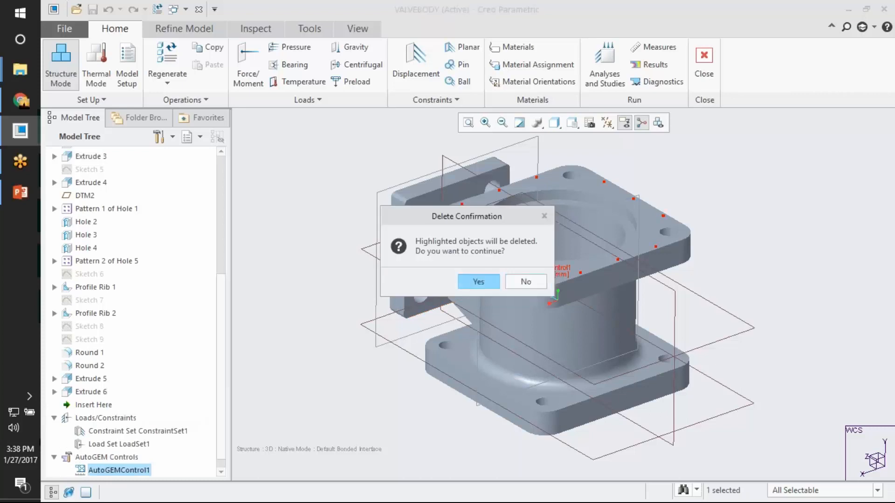
click(476, 281)
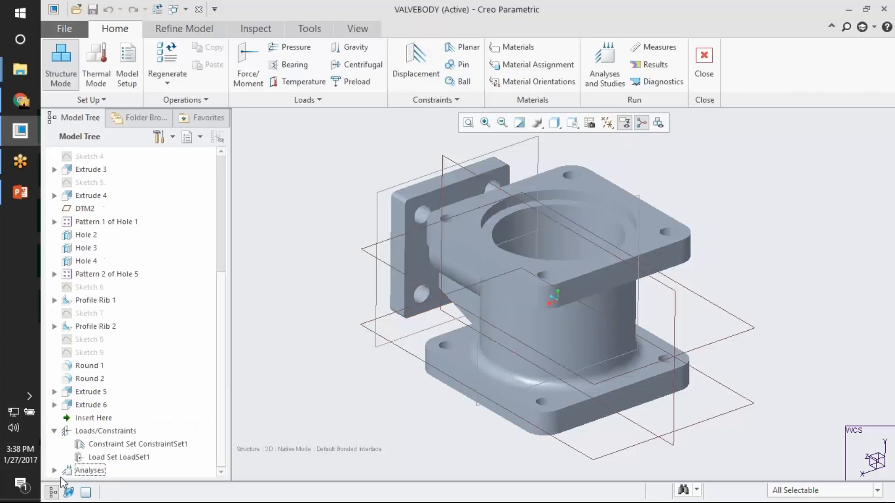
click(412, 77)
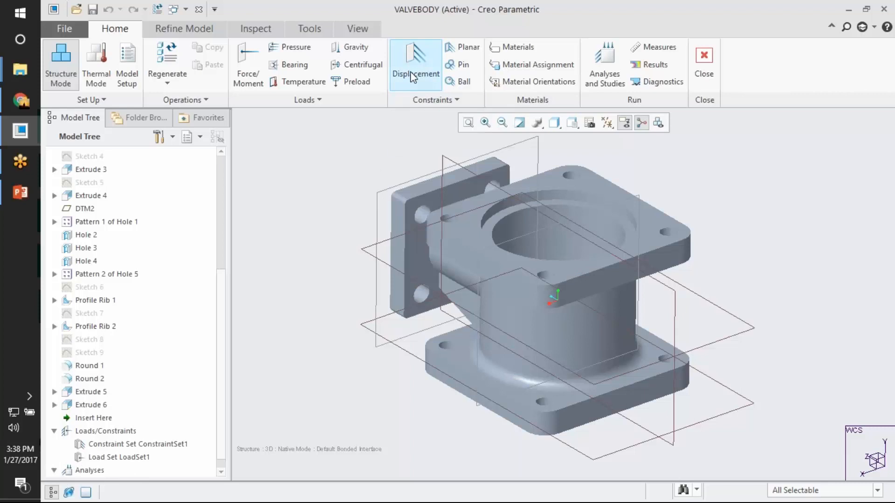
middle_drag(513, 238, 421, 270)
click(421, 270)
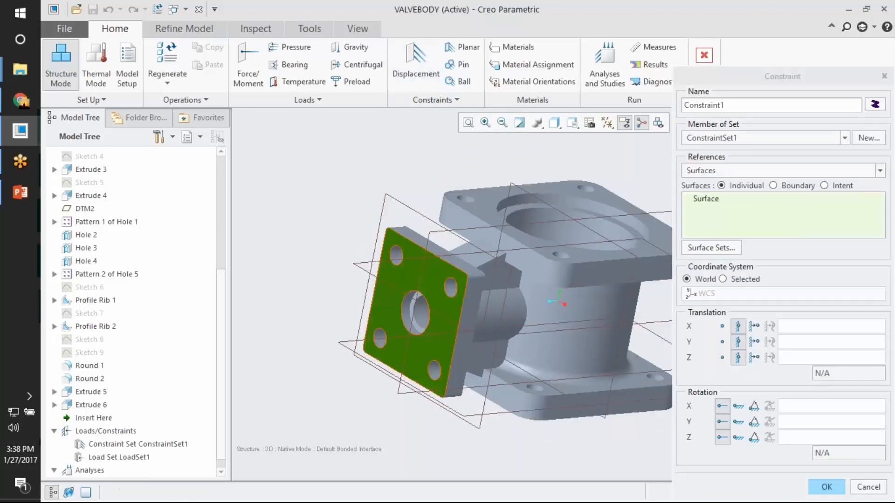
shift+middle_drag(587, 250, 513, 182)
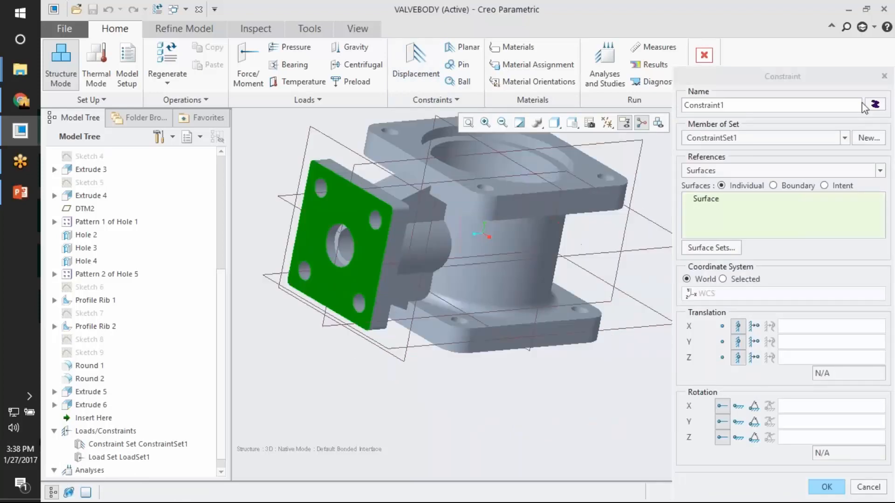
click(883, 77)
shift+middle_drag(735, 181, 781, 207)
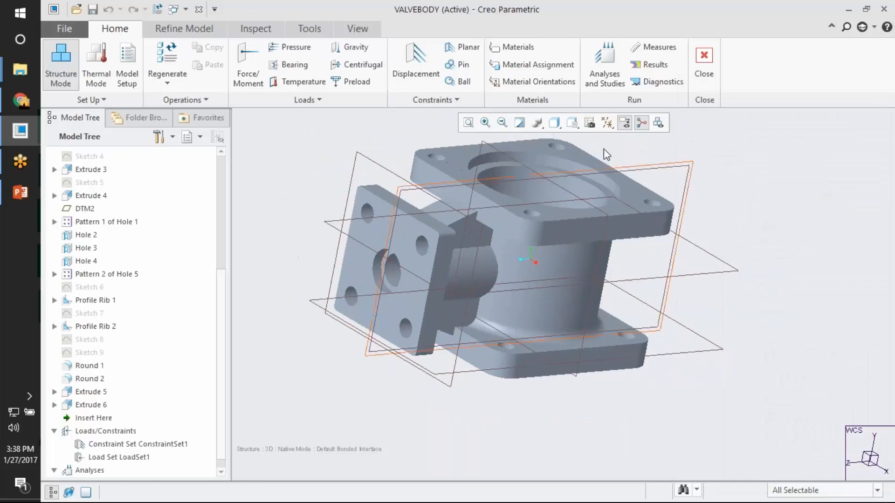
click(380, 221)
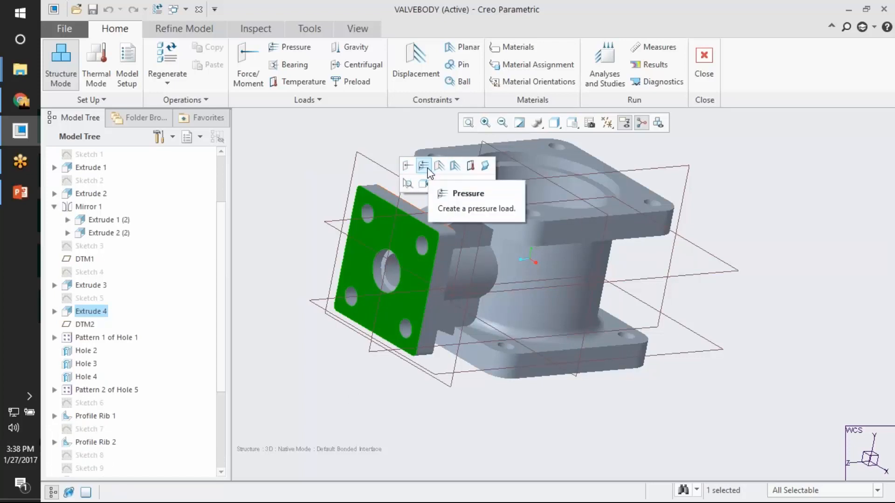
click(333, 160)
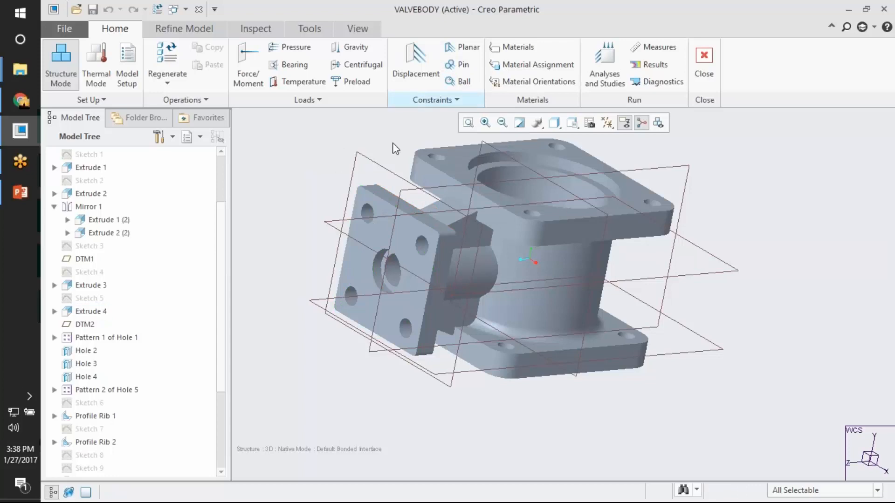
- Create a displacement constraint on the side flange's outer face in ConstraintSet1, with Surfaces references, World coordinates and all translations and rotations at their defaults
click(370, 227)
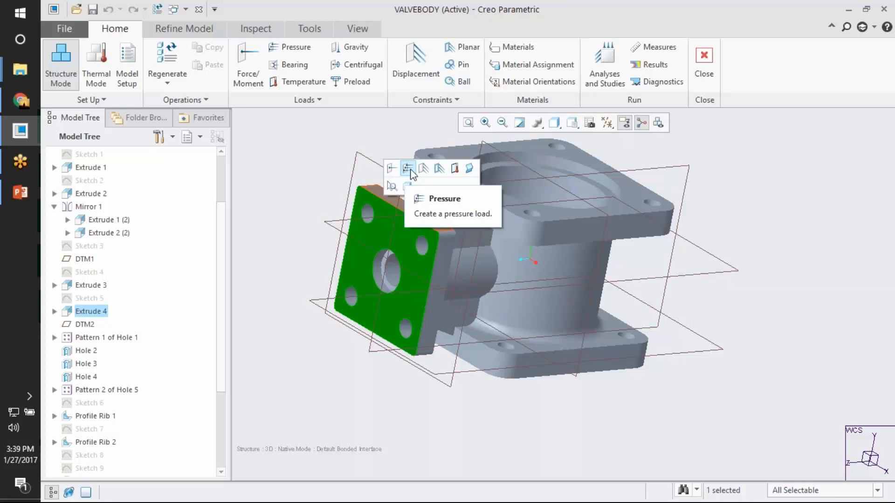
click(422, 169)
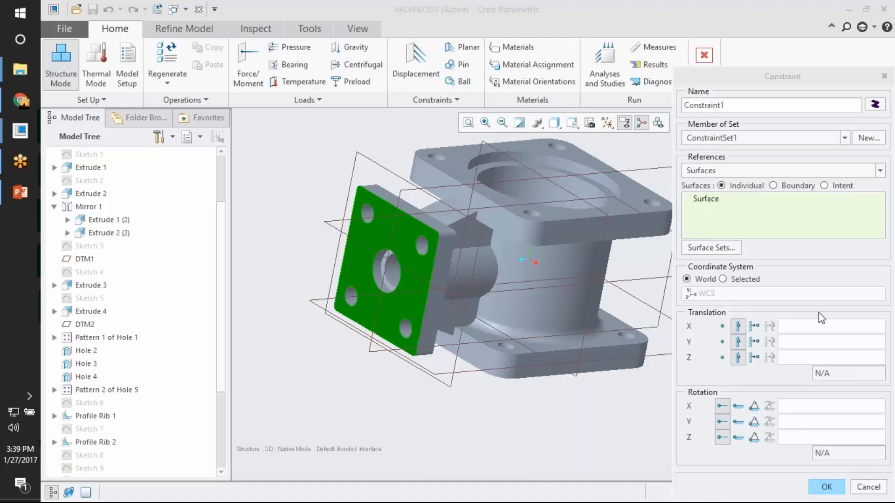
drag(774, 80, 766, 41)
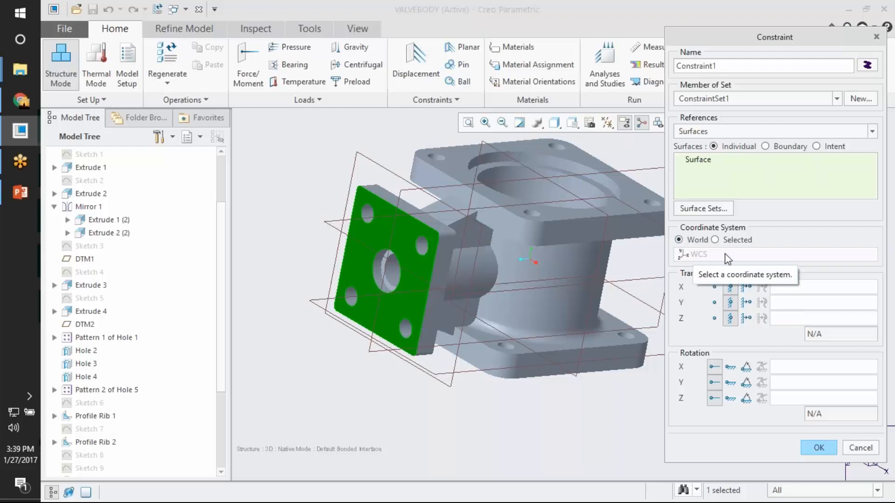
click(763, 133)
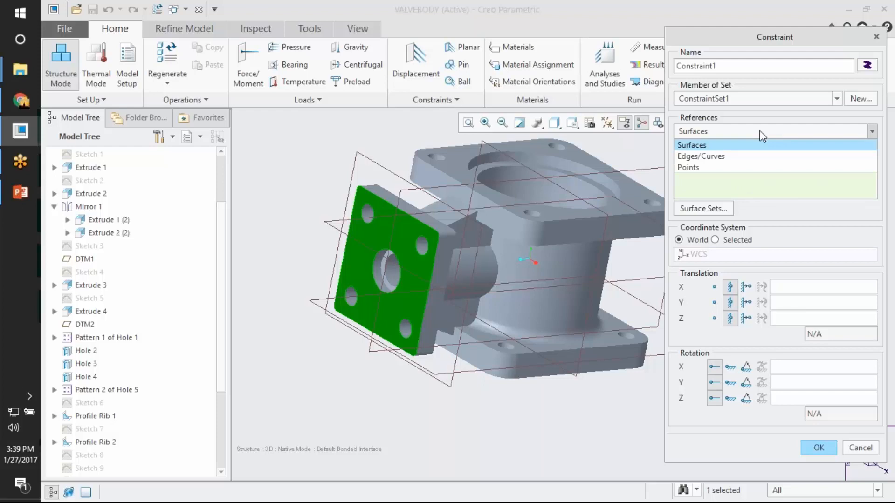
click(764, 143)
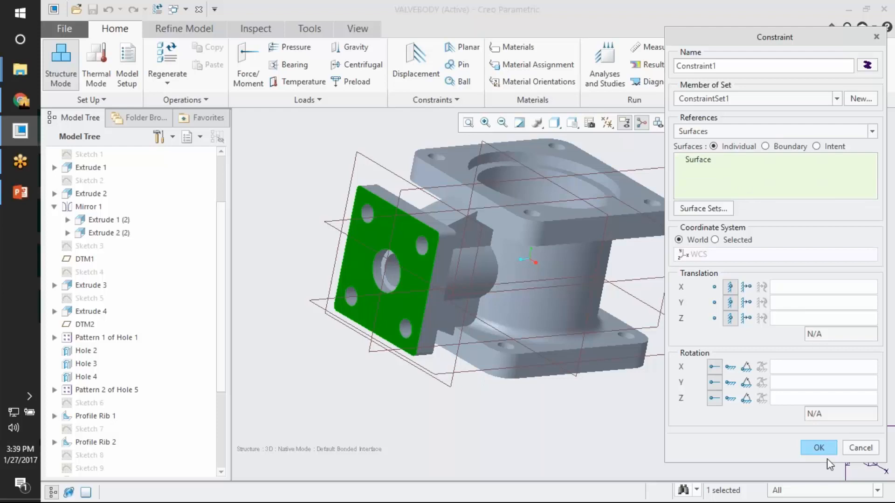
click(820, 448)
- Examine the constraint symbols on the side flange's outer face up close
middle_drag(555, 299, 580, 284)
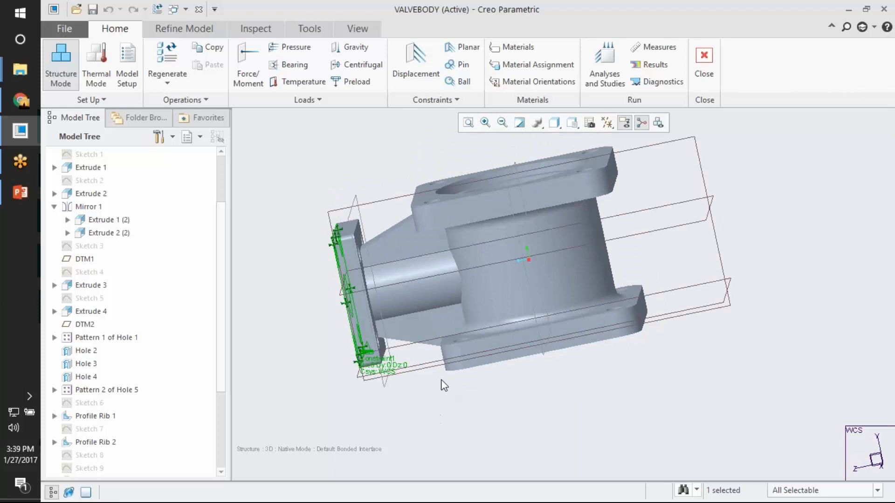
scroll(383, 360, up, 5)
middle_drag(448, 384, 487, 350)
middle_drag(384, 325, 357, 346)
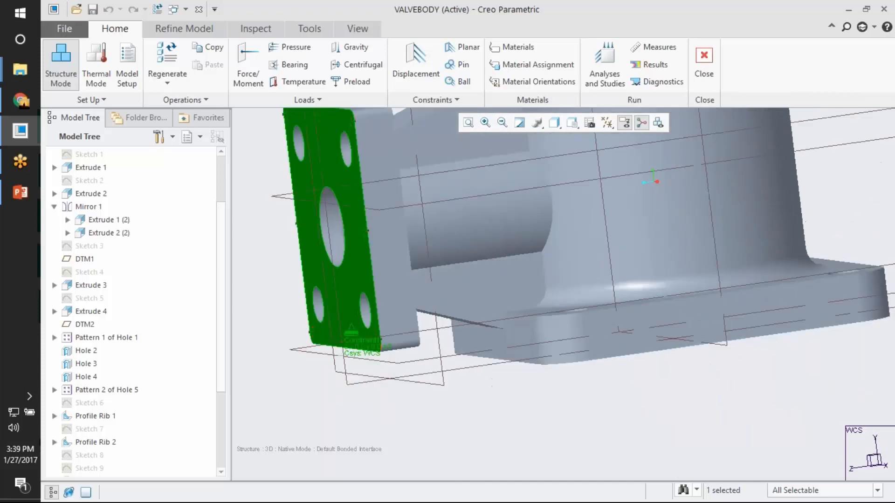
click(350, 348)
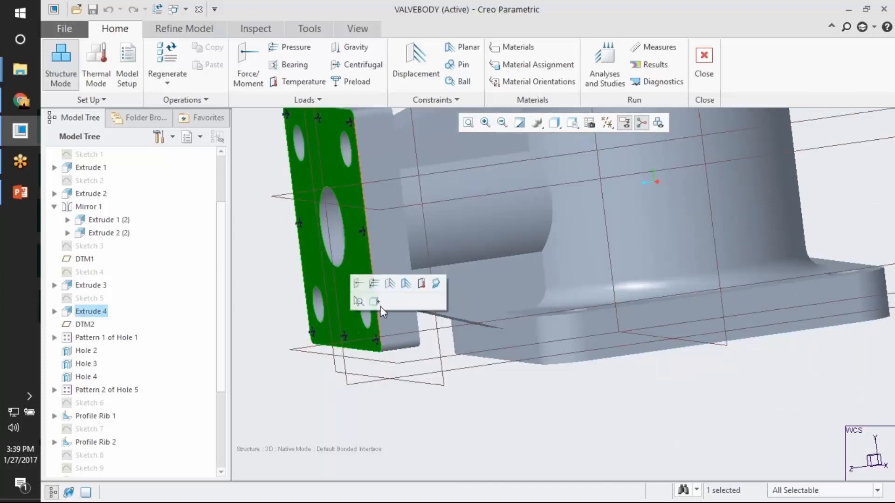
click(260, 357)
- Look through the model tree for the displacement constraint under ConstraintSet1 and review the actions available for it
scroll(224, 354, down, 3)
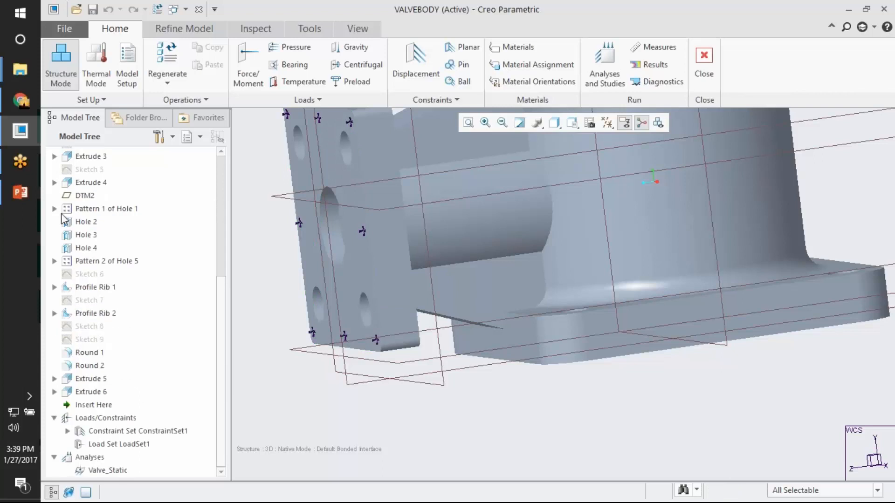
click(55, 157)
scroll(53, 189, up, 5)
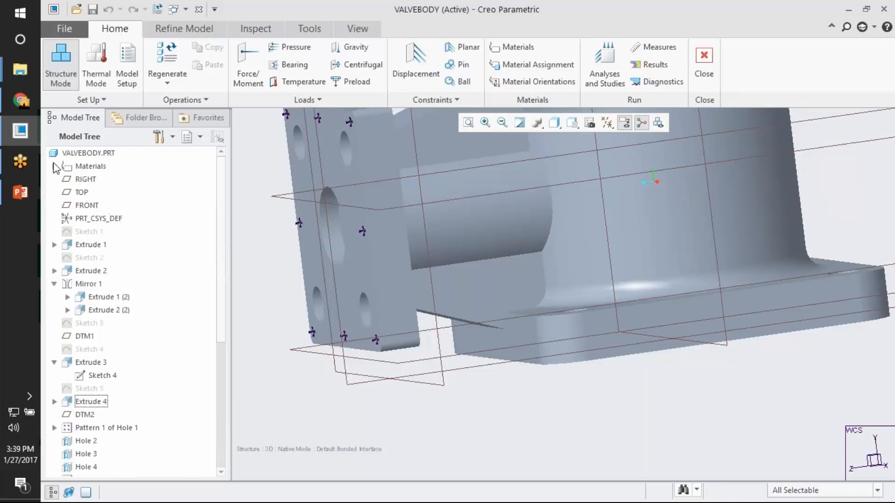
click(54, 167)
click(54, 166)
click(54, 244)
scroll(130, 325, down, 6)
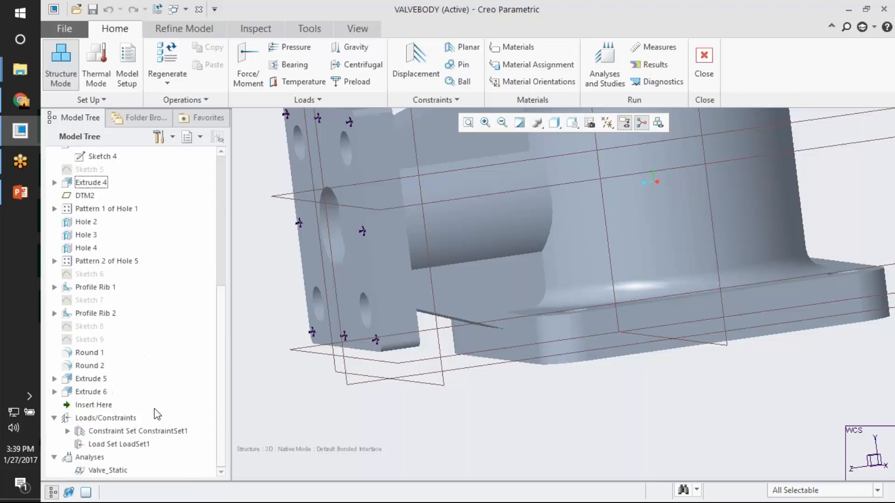
click(68, 431)
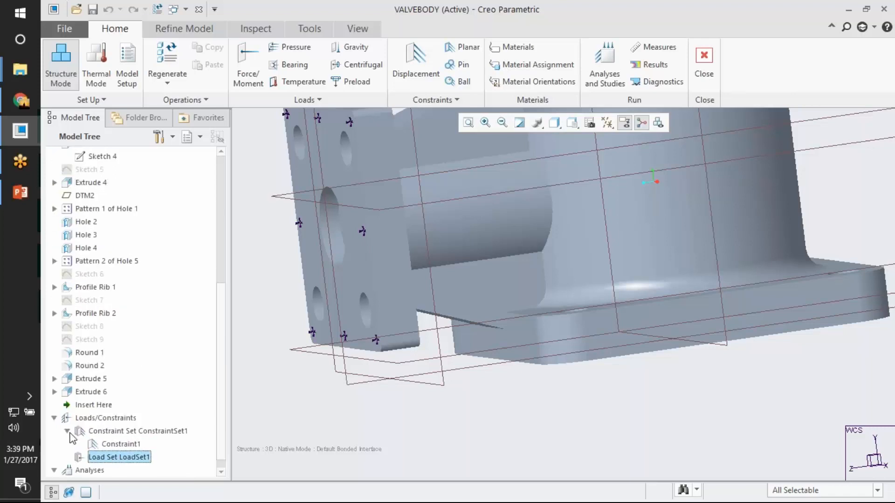
click(105, 432)
right_click(114, 444)
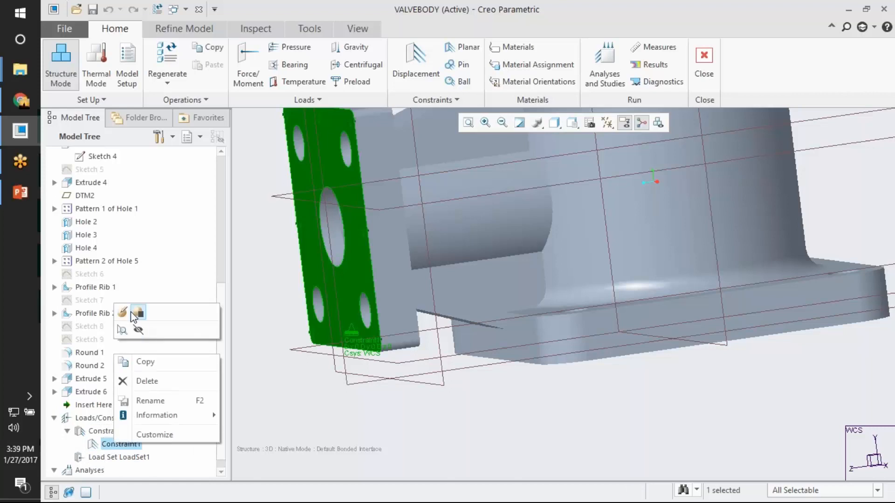
click(262, 265)
- Create a pressure load of 3 MPa in LoadSet1 on the individual inner surfaces of the main bore, and preview its distribution
ctrl+middle_drag(655, 286, 611, 207)
middle_drag(723, 227, 655, 316)
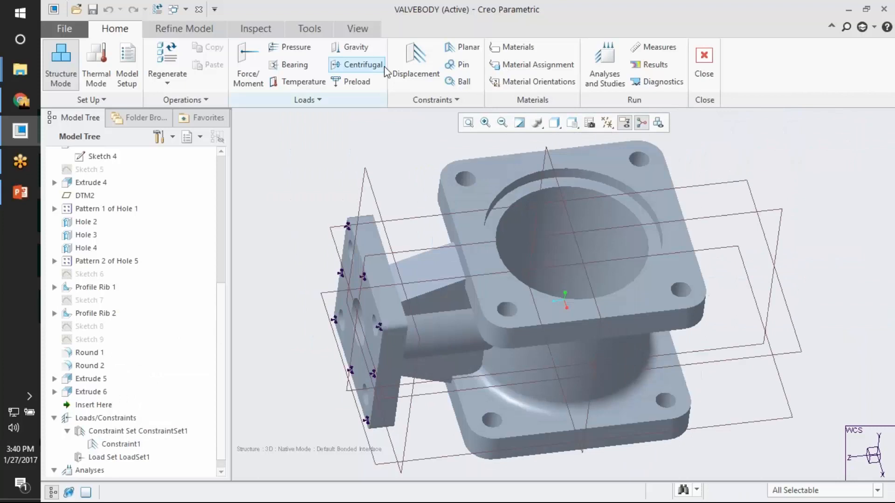
click(293, 51)
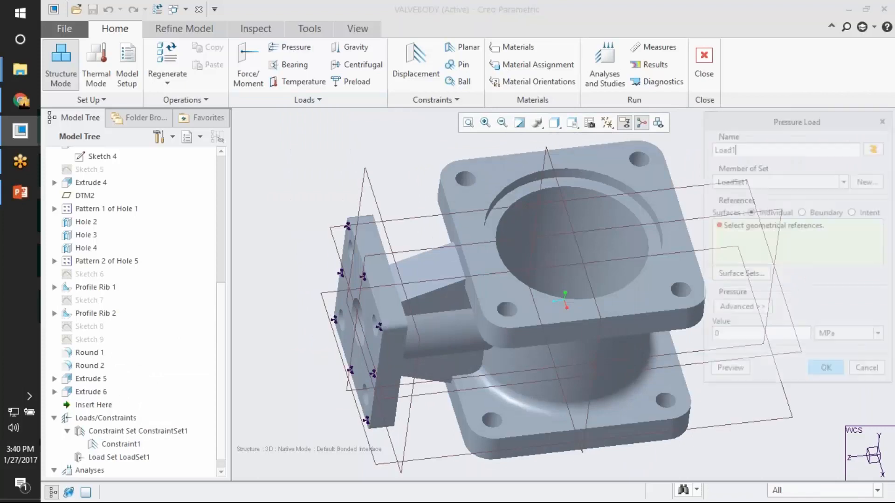
click(630, 248)
click(759, 336)
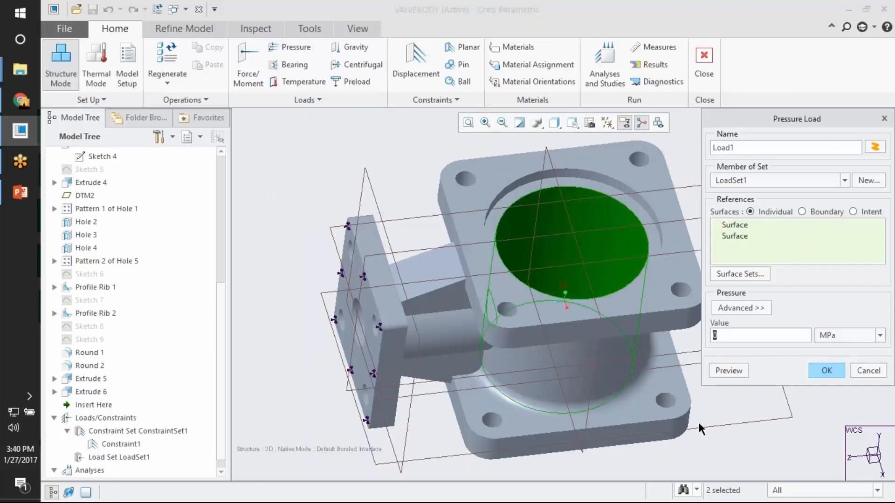
text(3)
click(728, 371)
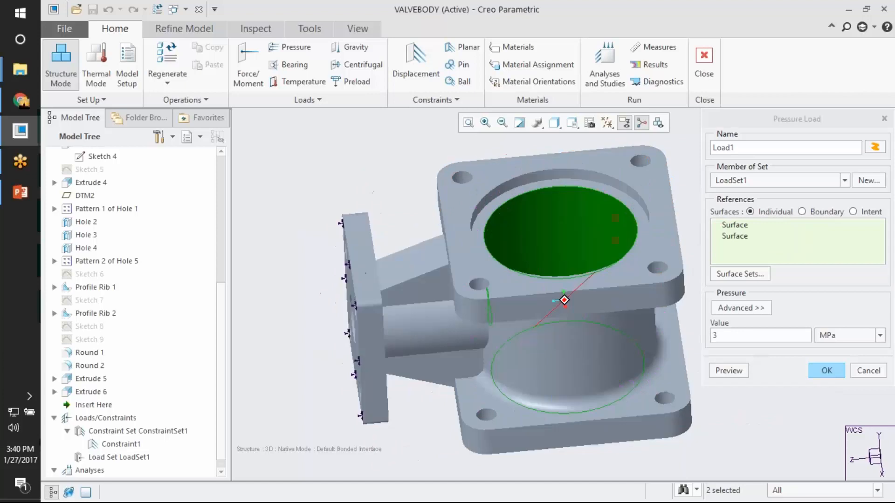
middle_drag(563, 300, 577, 279)
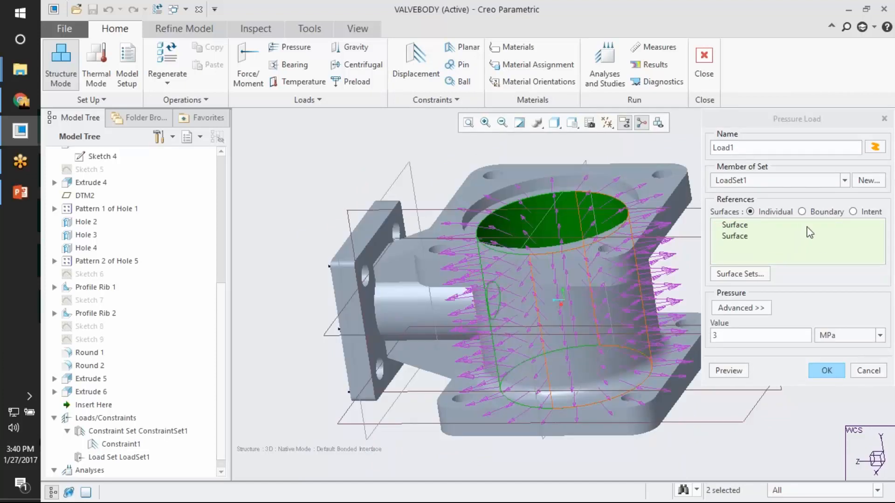
click(774, 237)
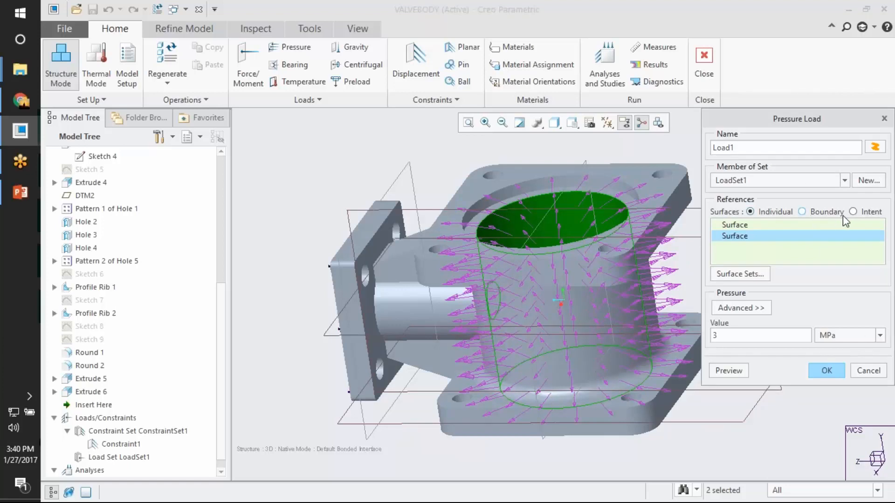
click(828, 371)
middle_drag(829, 371, 776, 288)
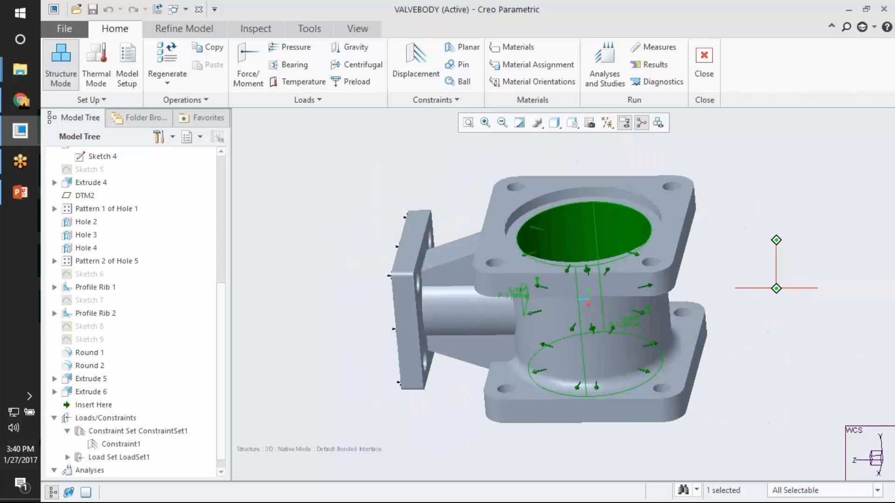
- Browse the Legacy-Materials library and compare the properties of materials such as bronze, epoxy, fe60, pvc, ss, steel and tungsten
click(515, 47)
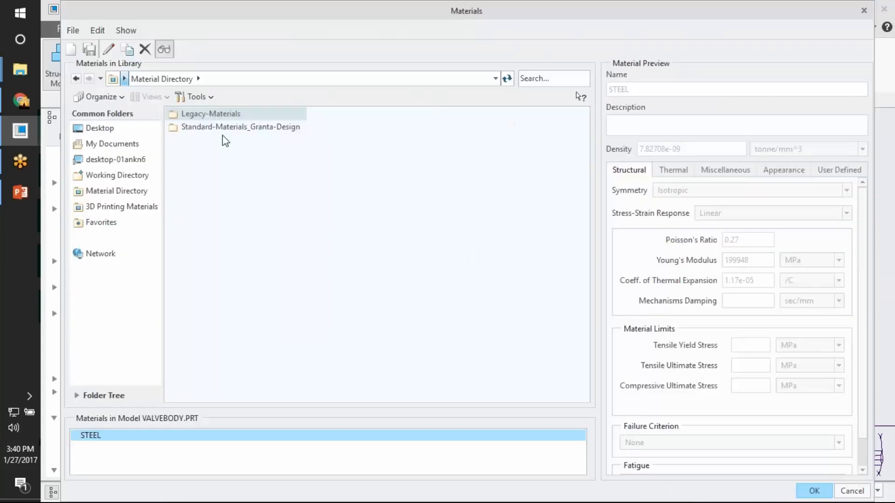
click(235, 133)
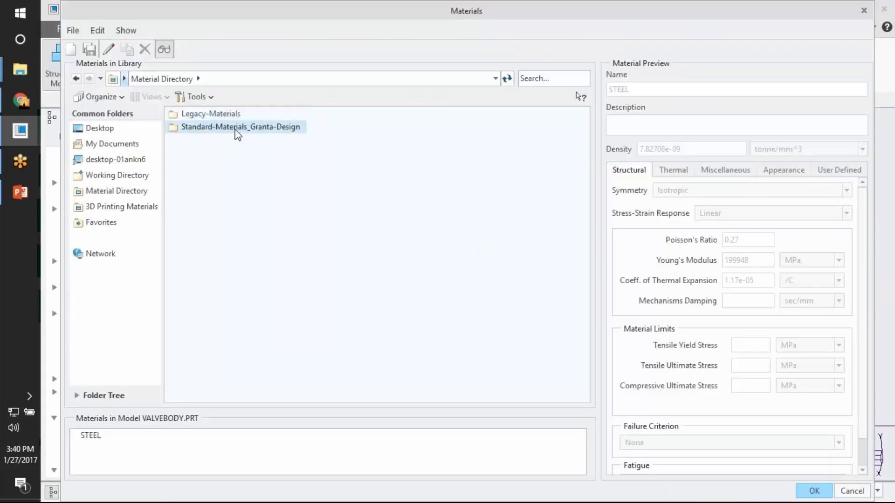
double_click(205, 115)
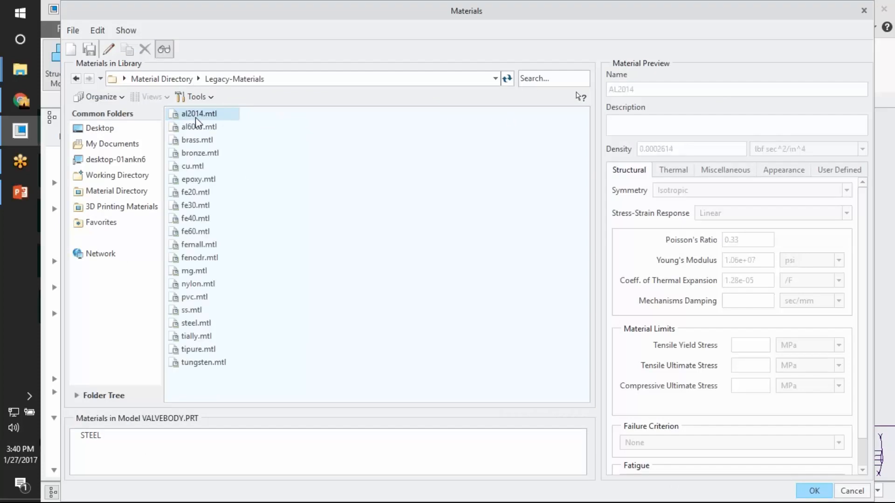
click(201, 153)
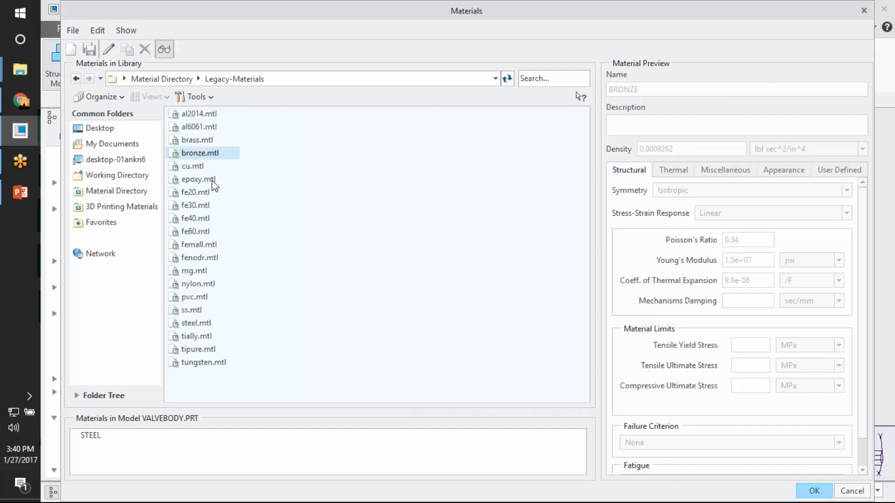
click(196, 164)
click(198, 180)
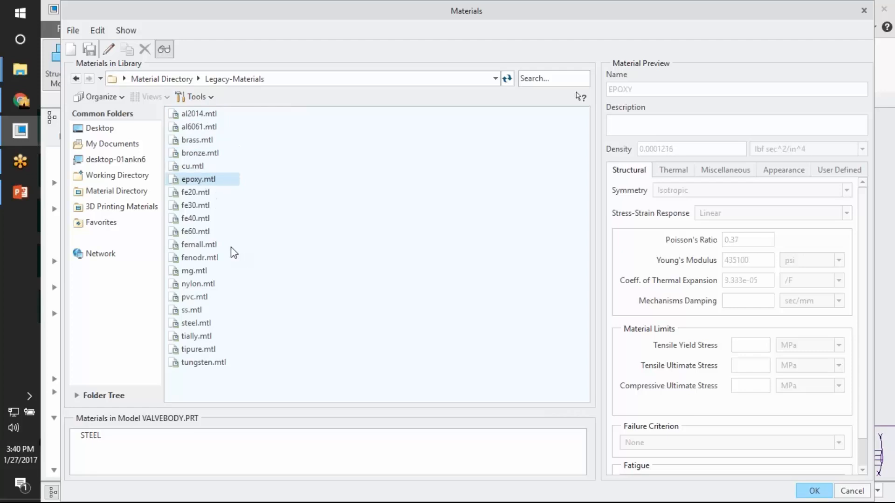
click(204, 232)
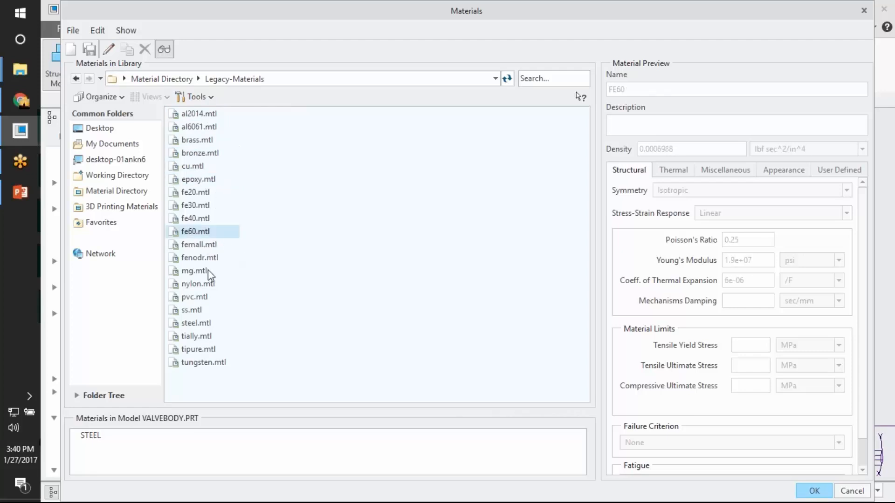
click(201, 284)
click(199, 297)
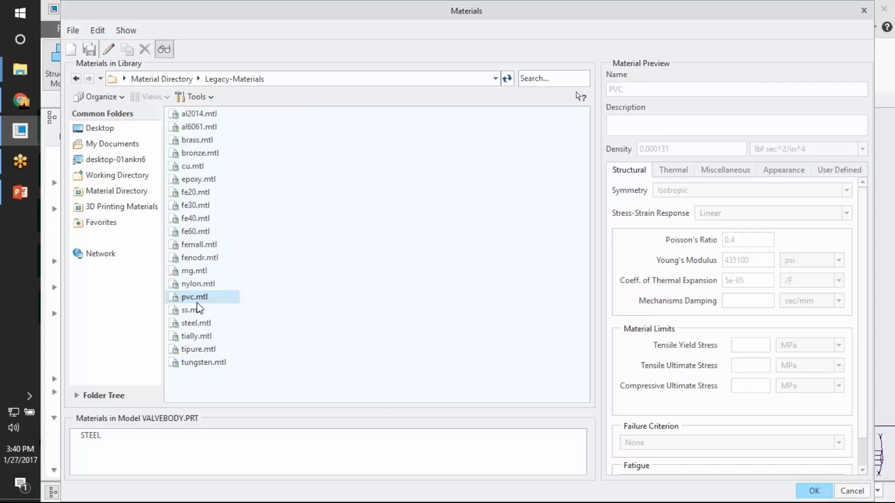
click(195, 311)
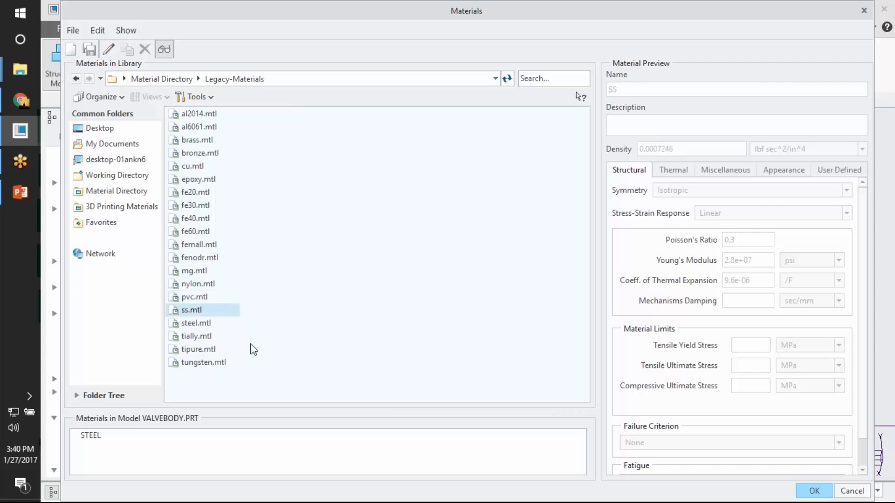
click(206, 327)
click(221, 363)
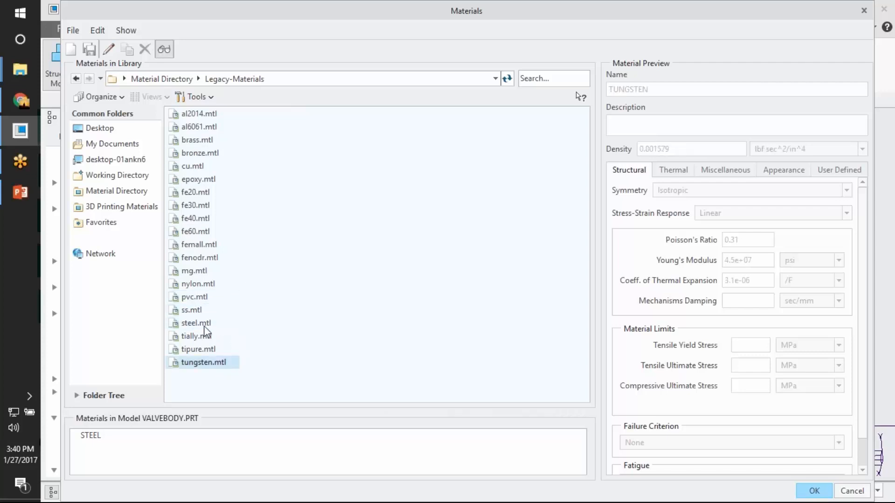
click(203, 324)
- Open the model's STEEL material definition and try the Orthotropic and Transversely Isotropic structural symmetry options
click(106, 438)
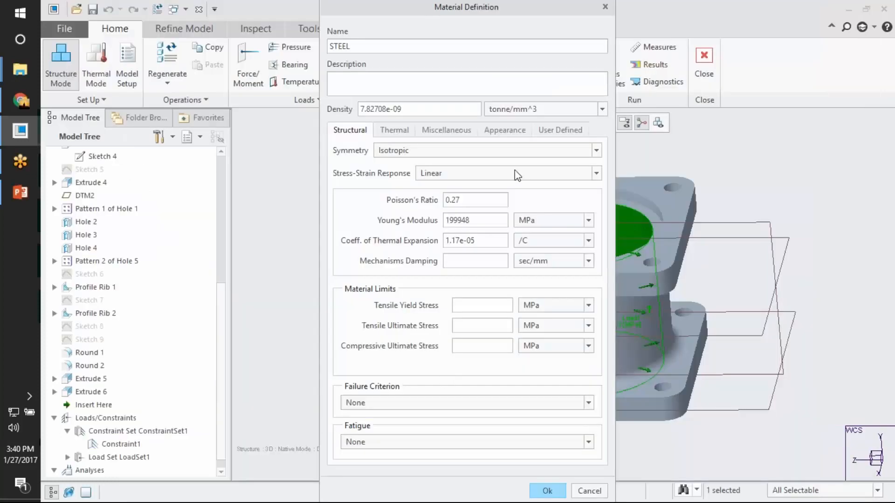
click(416, 148)
click(415, 148)
click(410, 152)
click(410, 152)
click(410, 152)
click(410, 175)
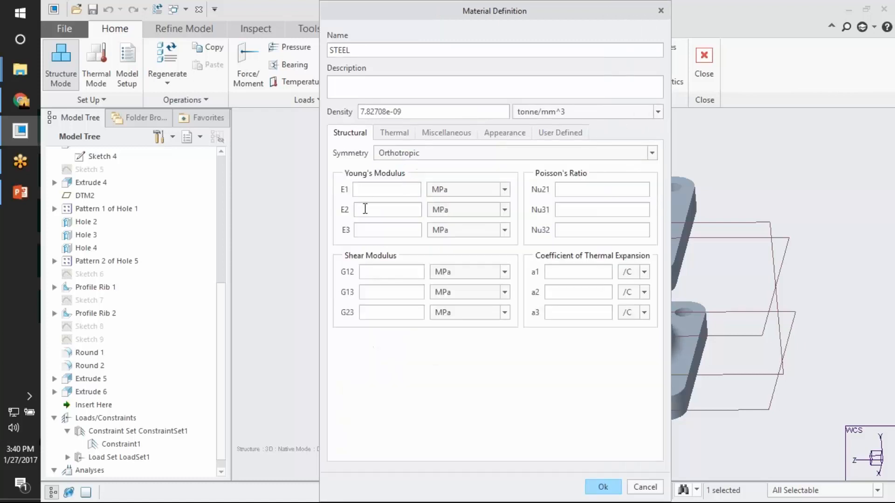
click(423, 153)
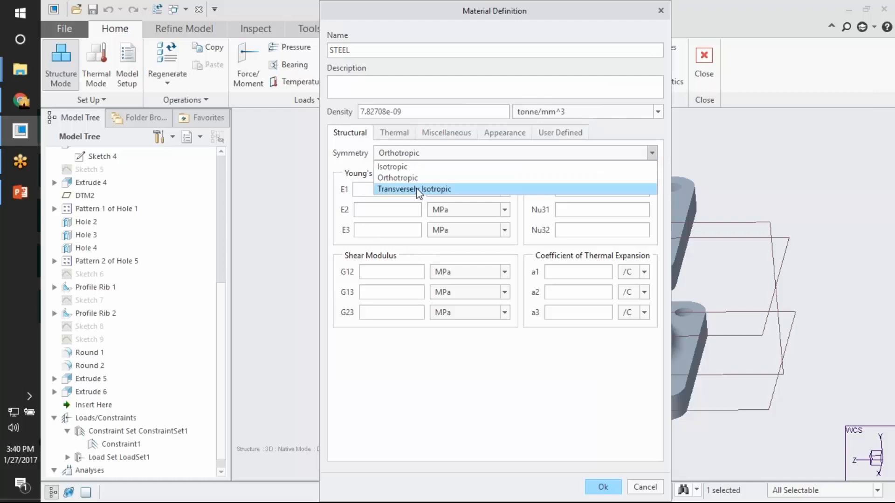
click(420, 191)
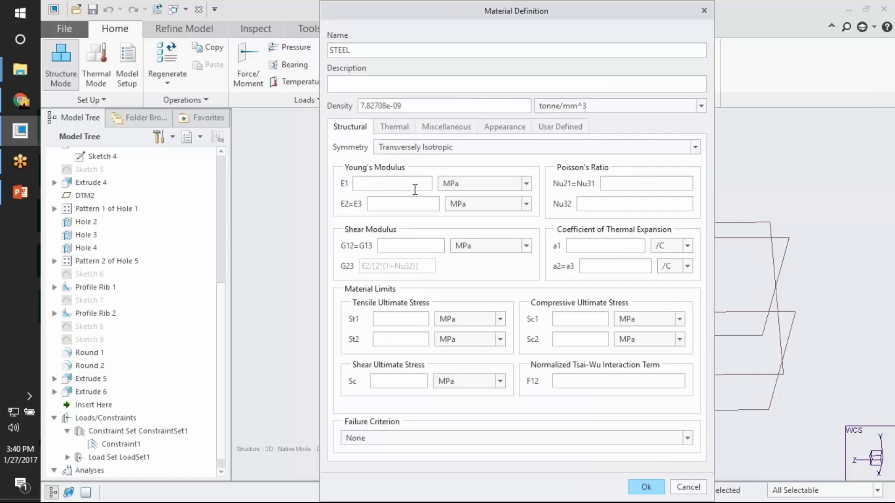
click(449, 147)
click(424, 182)
- Add a user-defined real number parameter to the STEEL material and try restricting its values
click(512, 127)
click(557, 128)
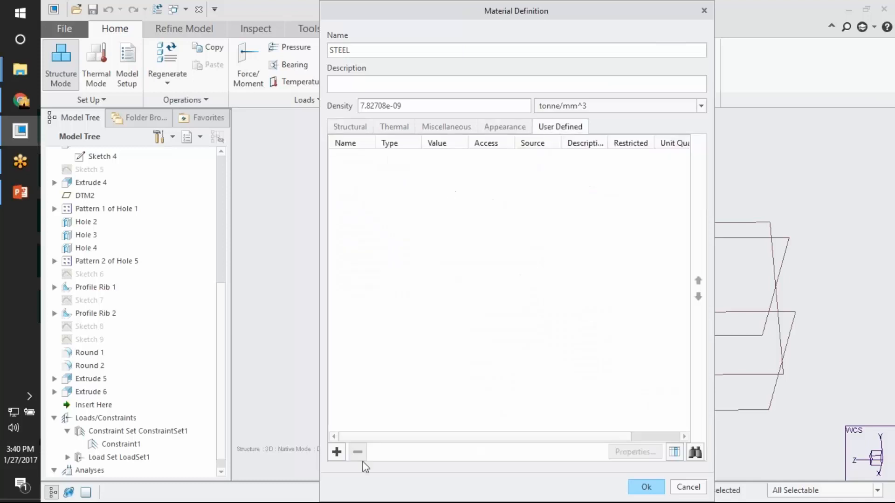
click(337, 452)
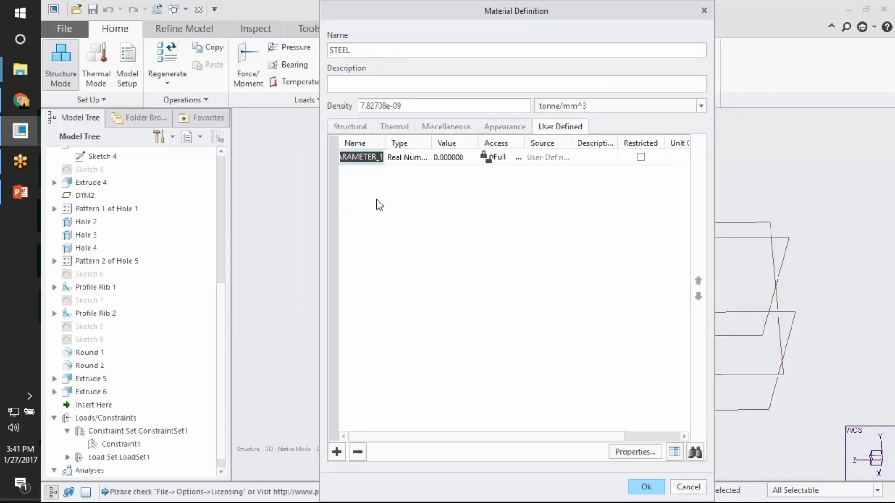
mouse_move(413, 436)
mouse_down()
mouse_move(530, 440)
mouse_move(399, 431)
mouse_up()
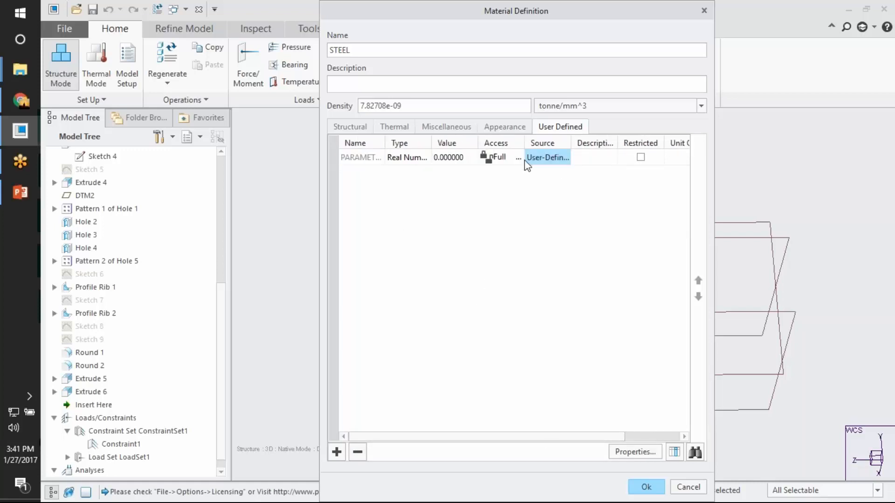
click(641, 157)
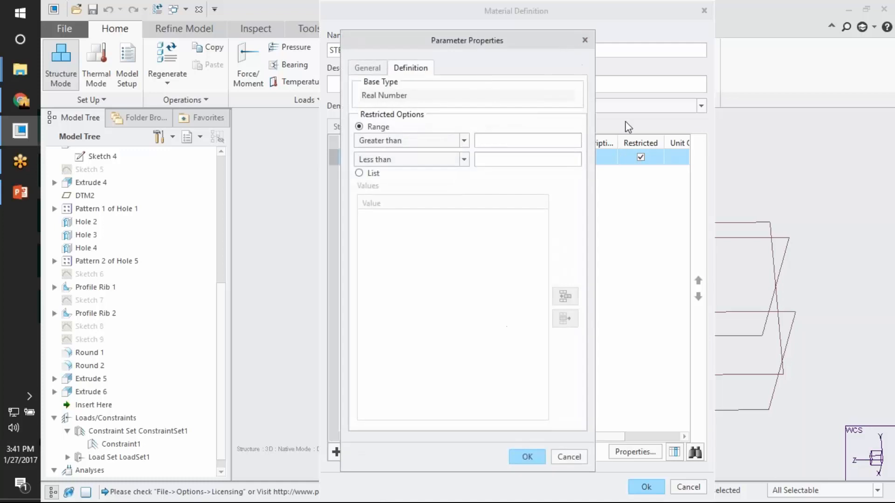
click(584, 41)
- Review STEEL's miscellaneous properties, try Transversely Isotropic thermal symmetry, and discard all edits to the material definition
click(503, 127)
click(430, 125)
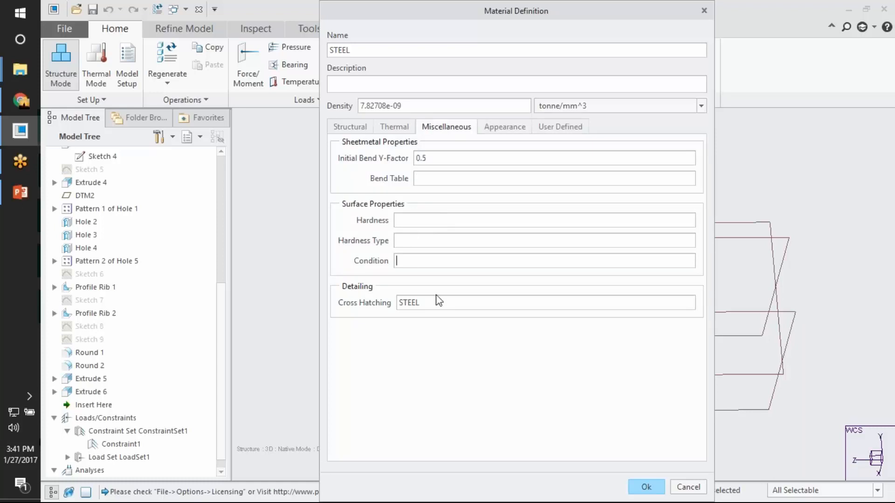
click(403, 130)
click(508, 148)
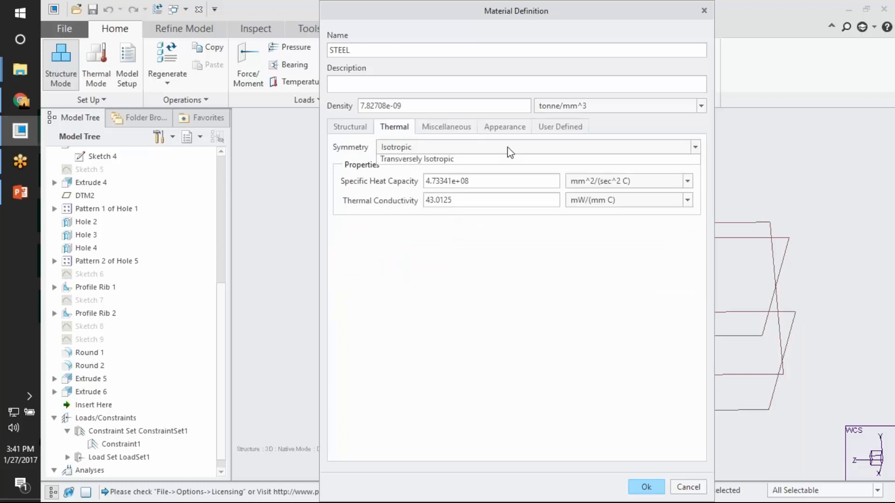
click(460, 171)
click(468, 148)
click(455, 177)
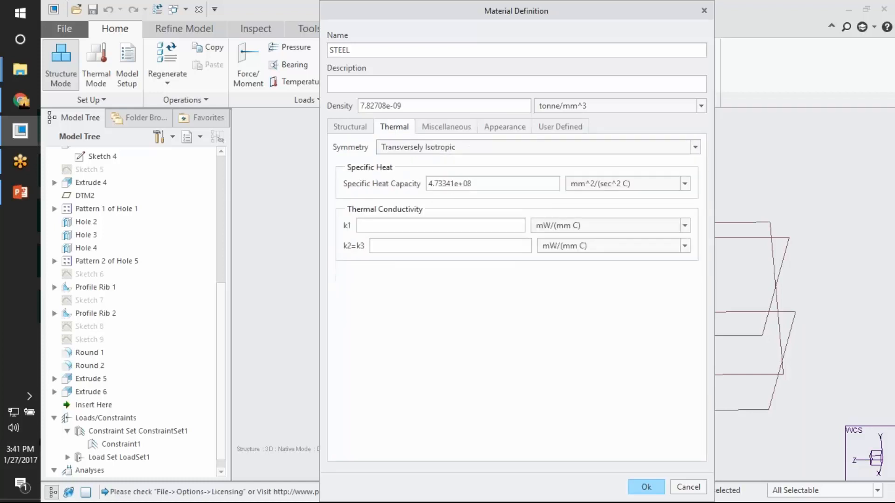
click(679, 487)
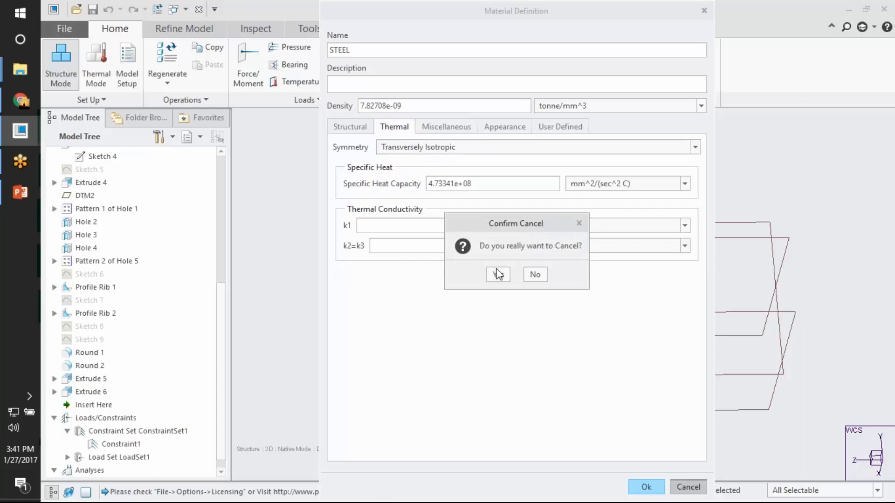
click(497, 274)
- Review the STEEL material's structural and miscellaneous properties in the preview and close the materials dialog
click(418, 385)
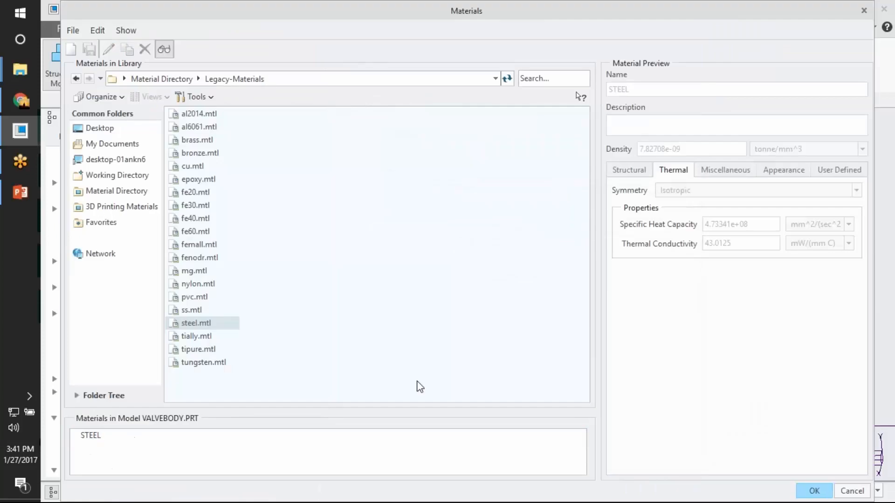
click(634, 171)
click(725, 170)
click(824, 490)
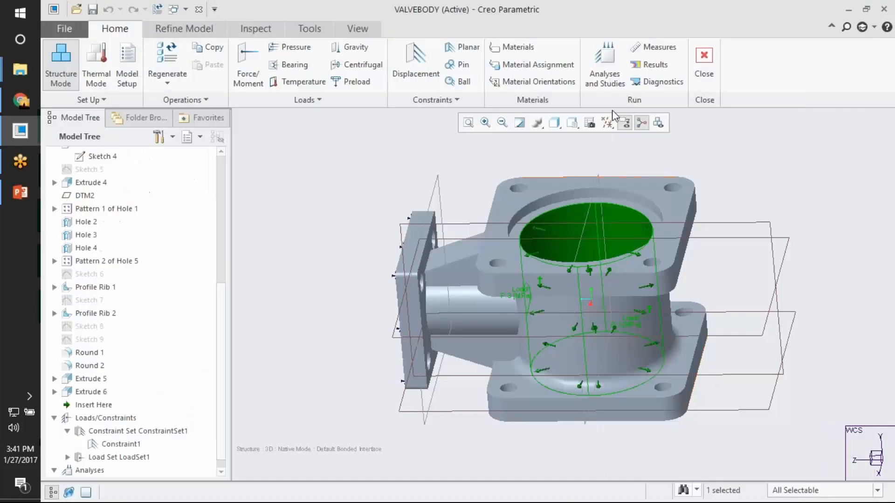
- Assign the STEEL material to the valve body part with Components references and material orientation set to (None)
click(537, 65)
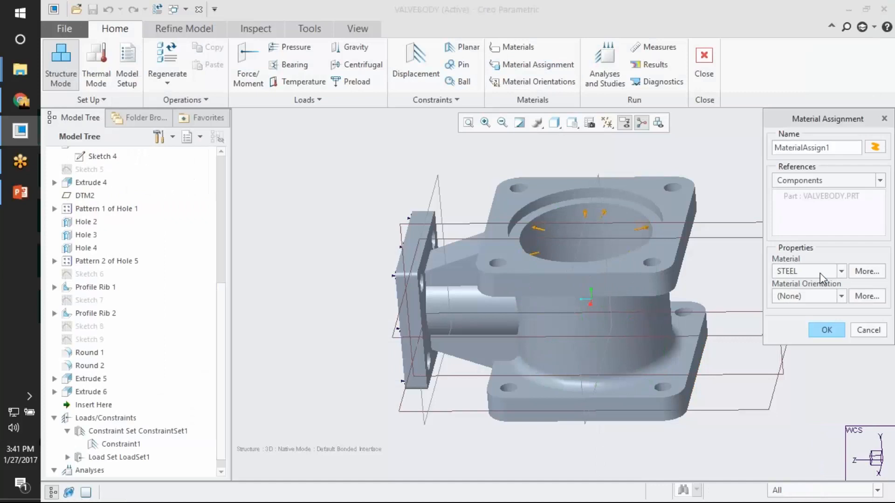
click(820, 178)
click(818, 193)
click(857, 180)
click(839, 192)
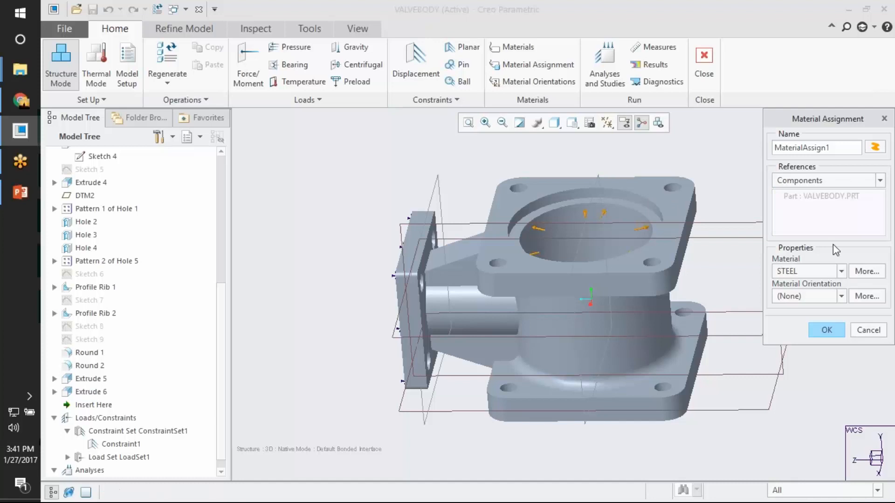
click(811, 297)
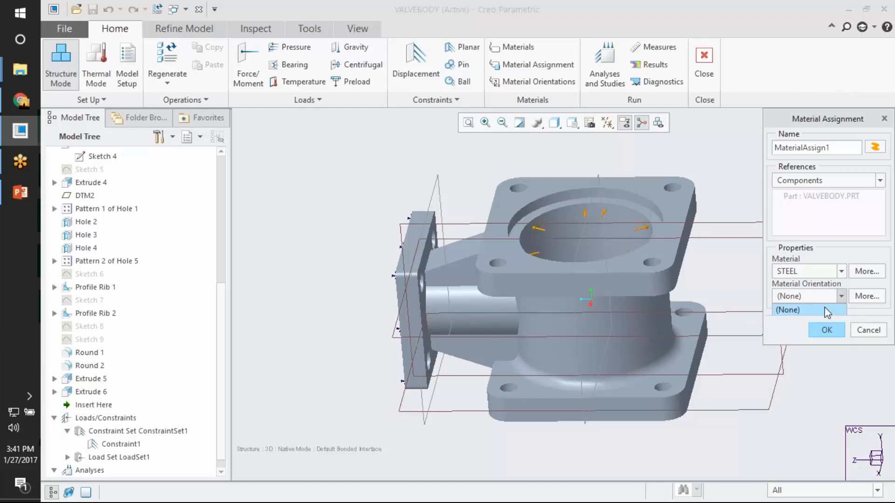
click(820, 310)
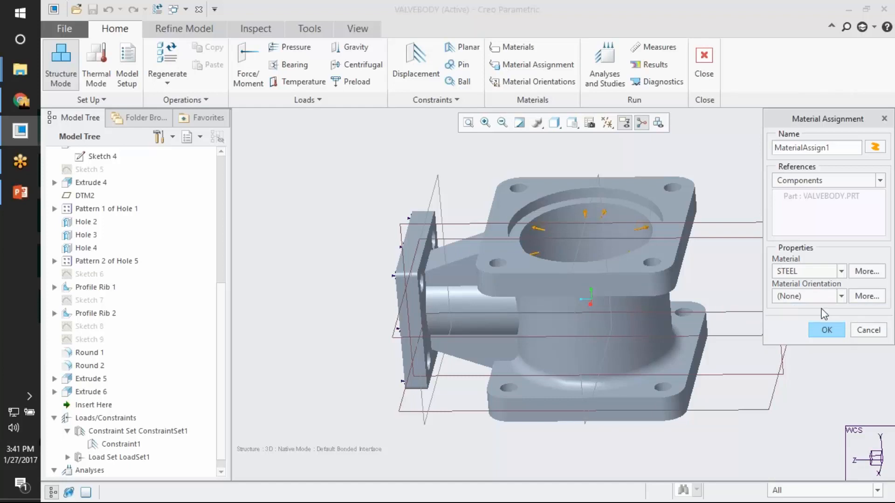
click(825, 330)
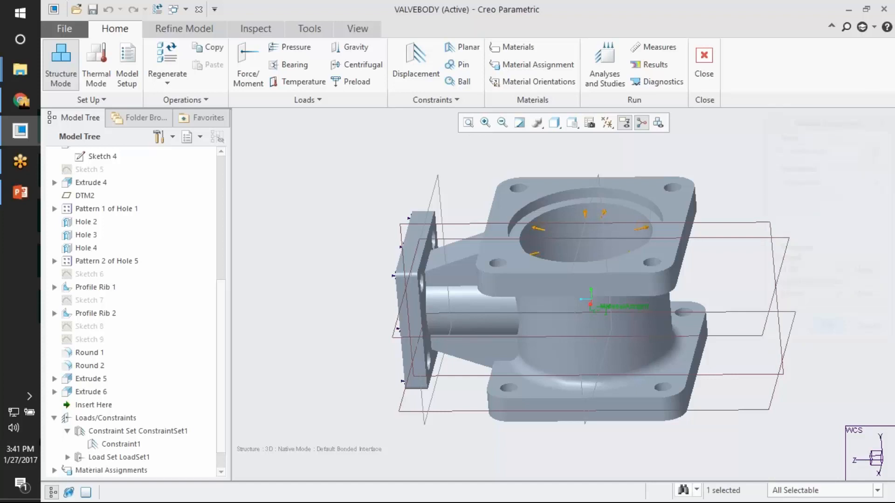
- Open the list of analyses and design studies for the valve body
click(768, 182)
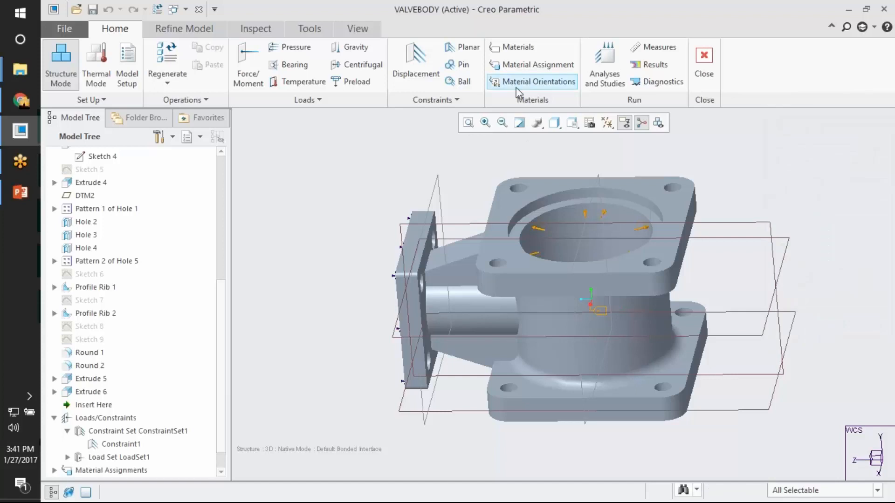
middle_drag(381, 154, 745, 239)
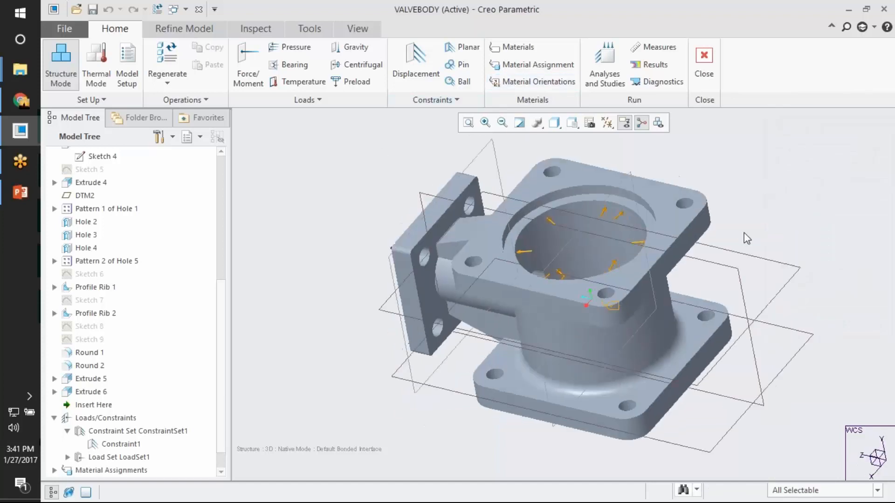
middle_drag(687, 228, 652, 177)
click(605, 65)
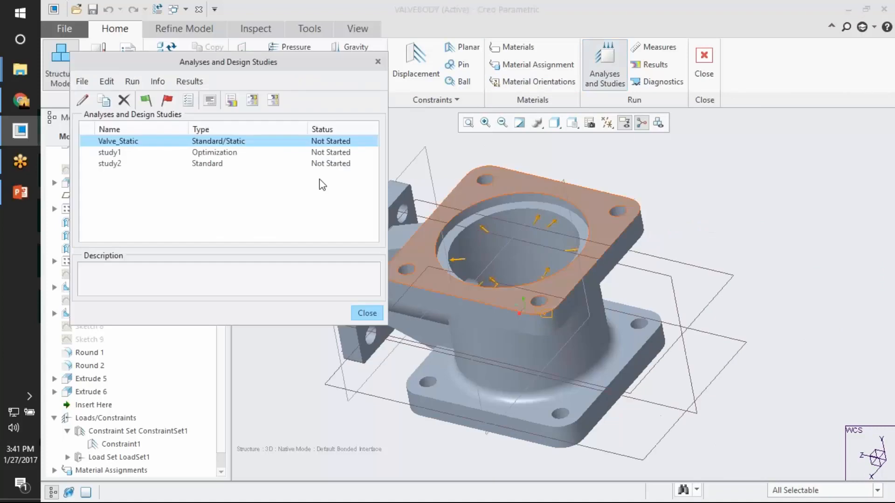
- Review the available analysis and design study types, and open and discard a new modal analysis definition
click(82, 81)
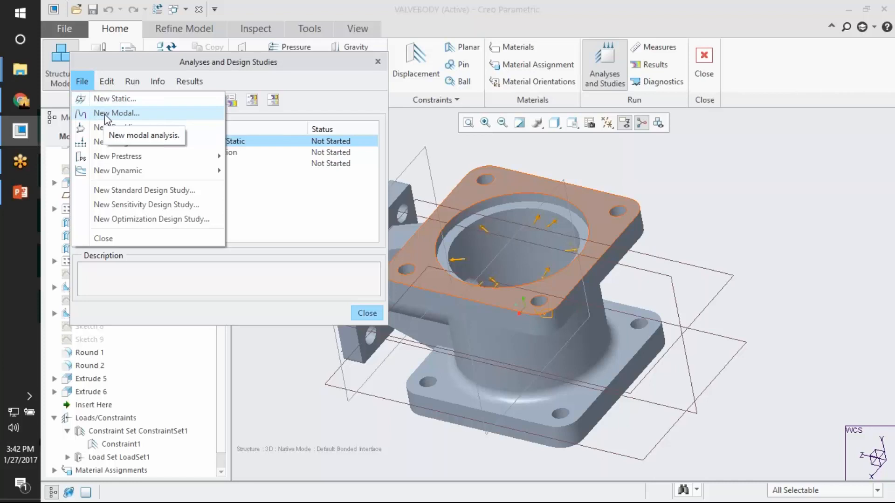
click(366, 63)
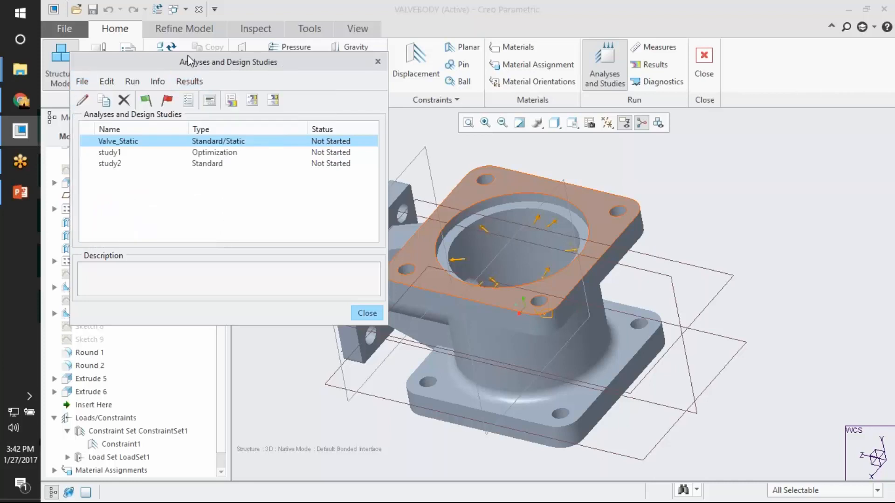
drag(250, 67, 404, 65)
click(237, 73)
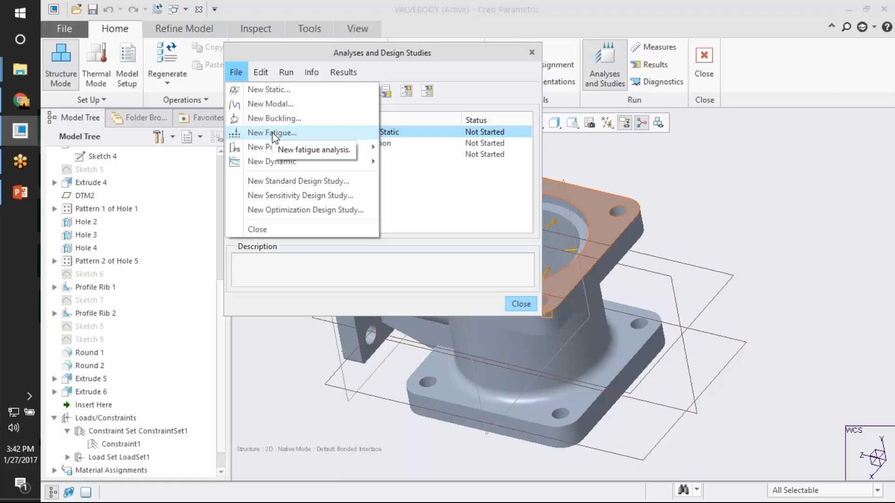
mouse_move(269, 151)
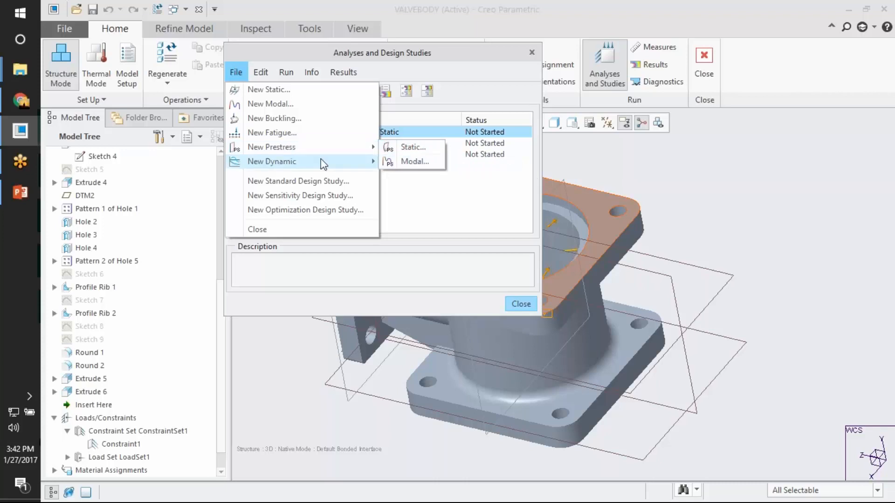
mouse_move(319, 162)
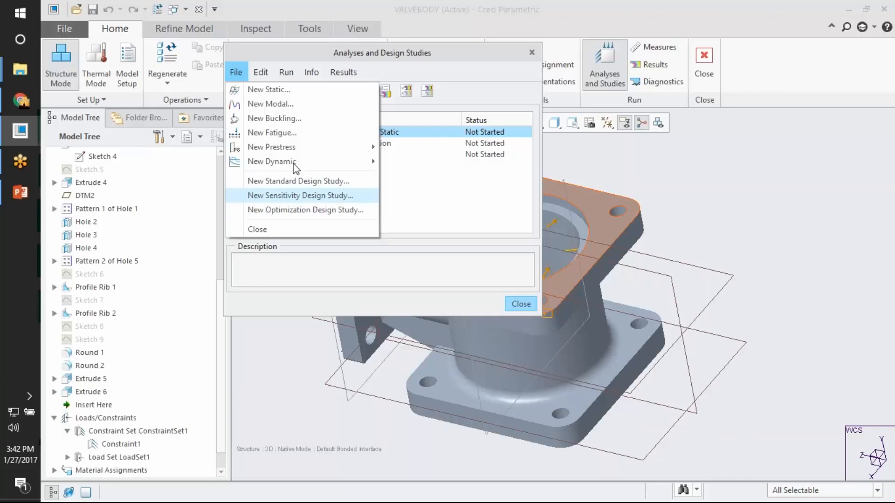
click(271, 104)
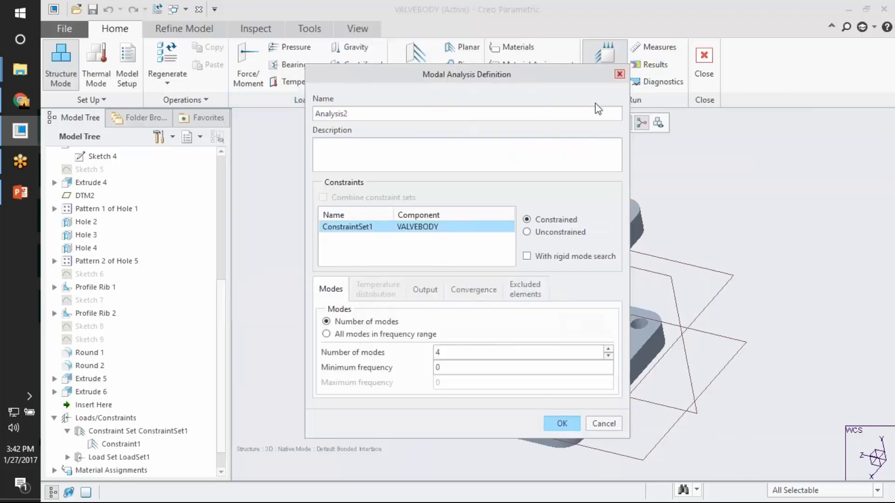
click(619, 74)
- Create a new static analysis and name it Valve_Static_1
click(236, 72)
click(278, 91)
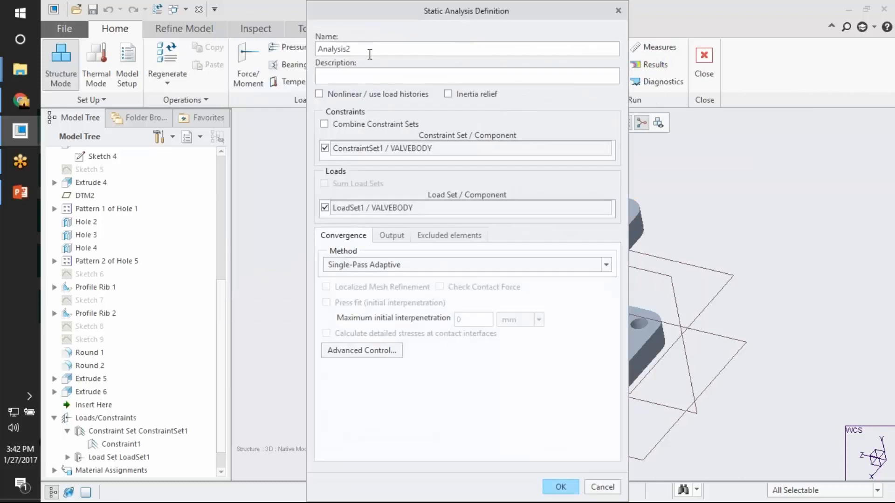
double_click(369, 54)
text(Valve_Static_1)
- Try the nonlinear / use load histories option with large deformations calculated, and turn nonlinear off again
click(398, 95)
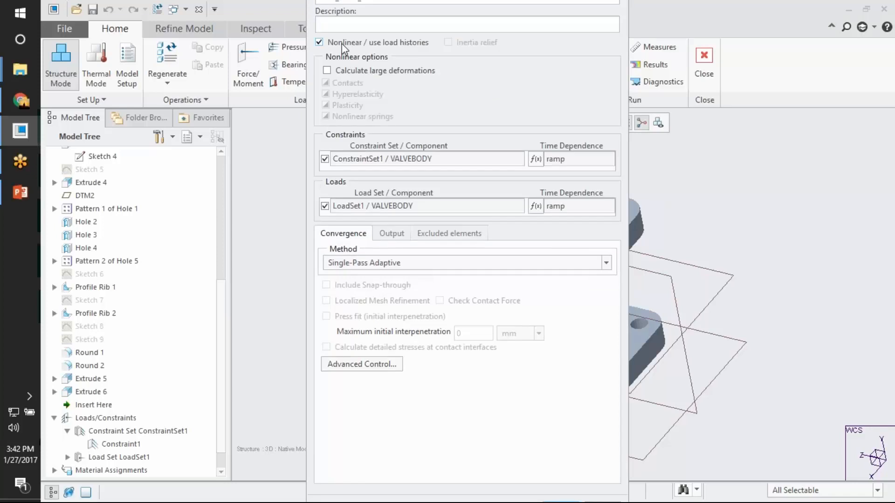
click(365, 72)
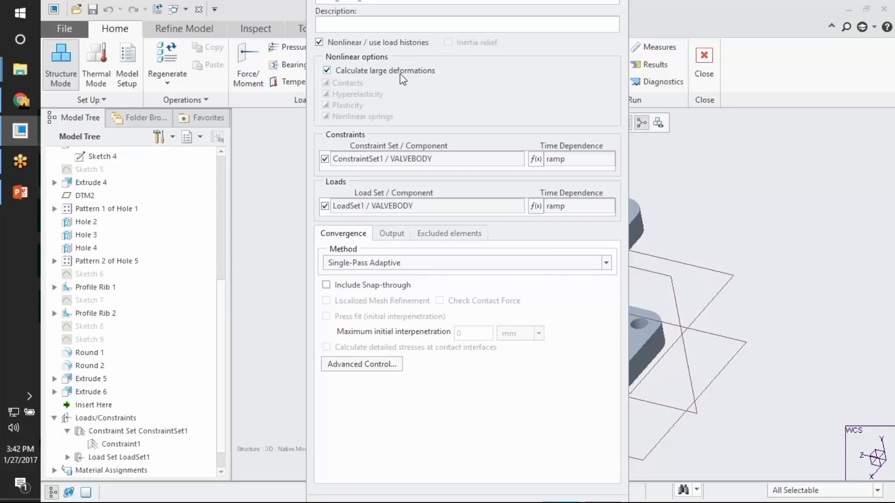
click(387, 43)
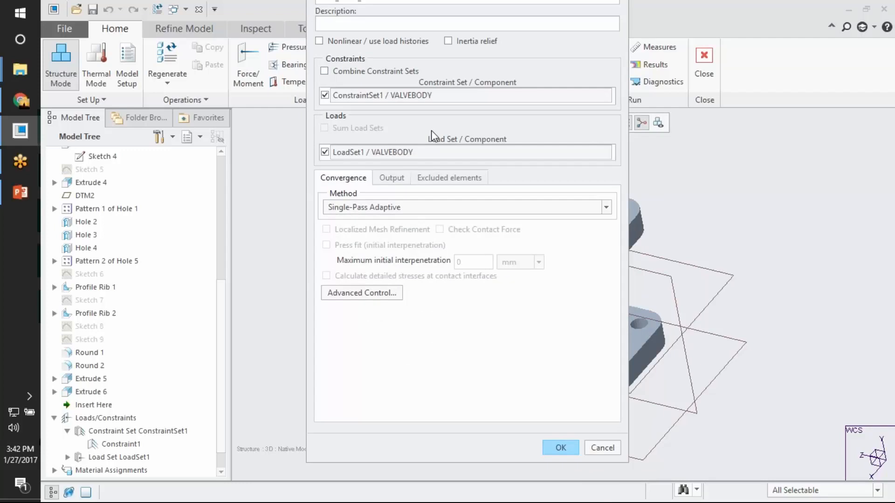
- Try Multi-Pass Adaptive as the convergence method and return it to Single-Pass Adaptive
click(422, 210)
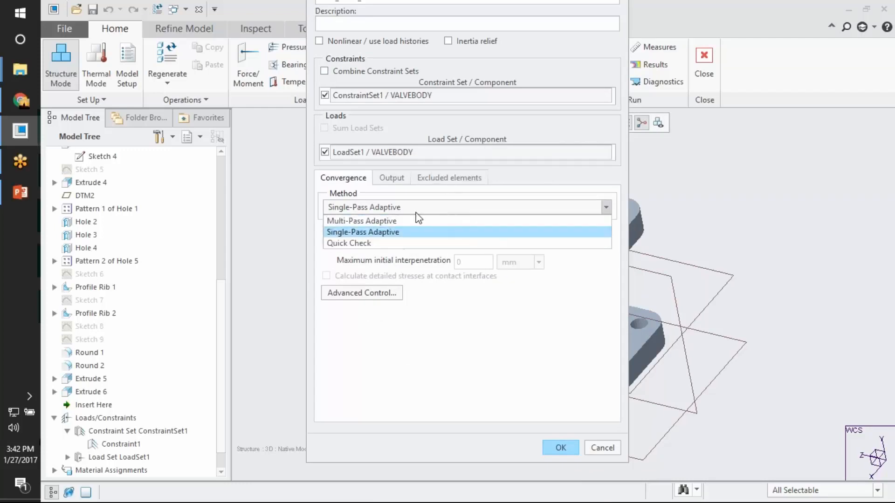
click(381, 231)
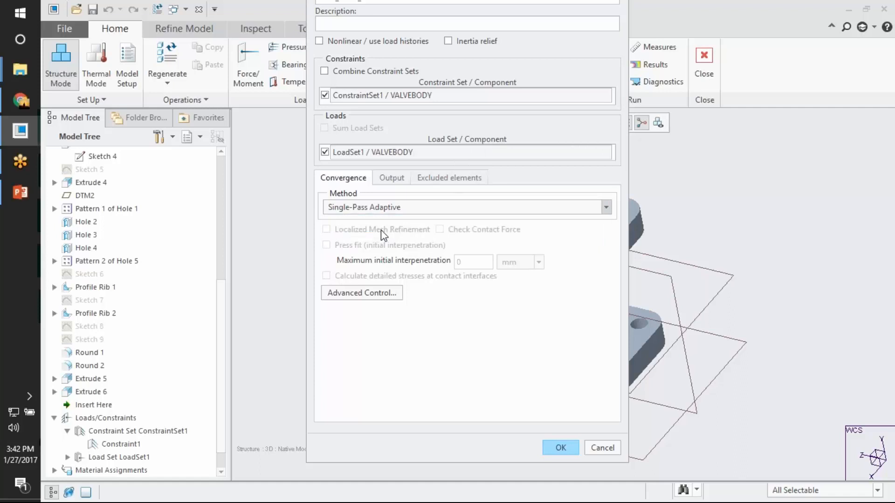
click(502, 215)
click(423, 221)
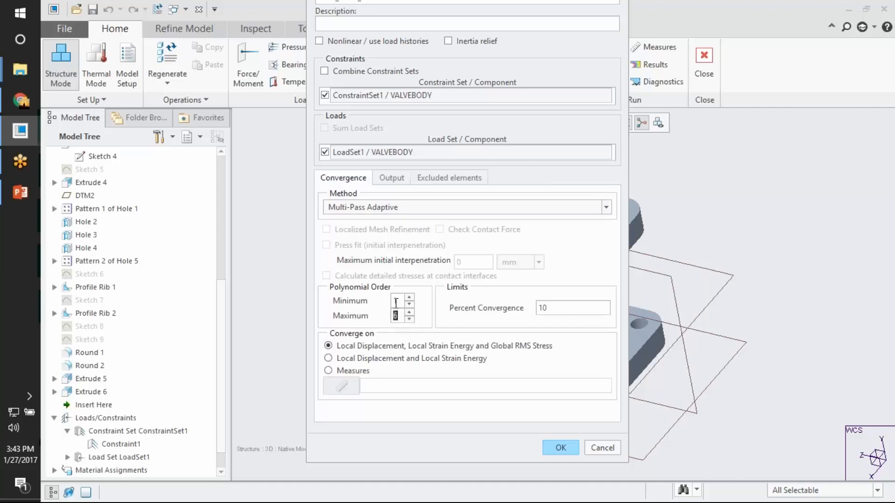
click(376, 207)
click(394, 231)
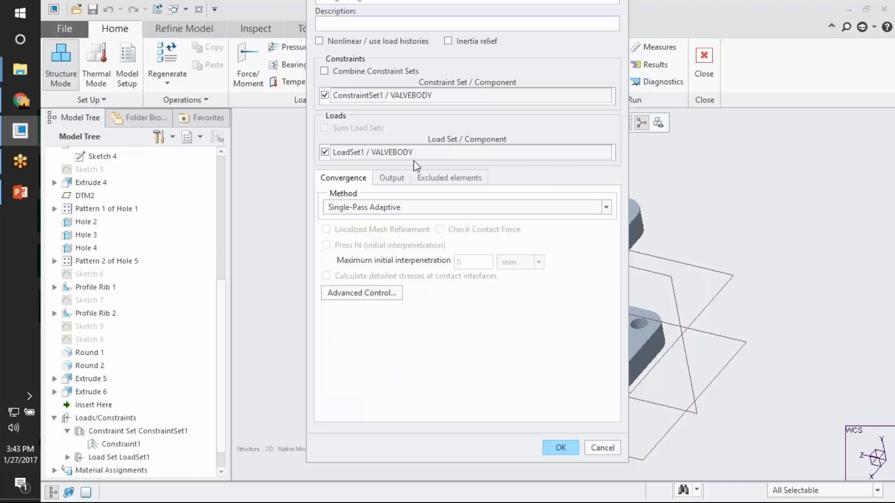
- Include Local Stress Errors in the static analysis's calculated output
click(391, 180)
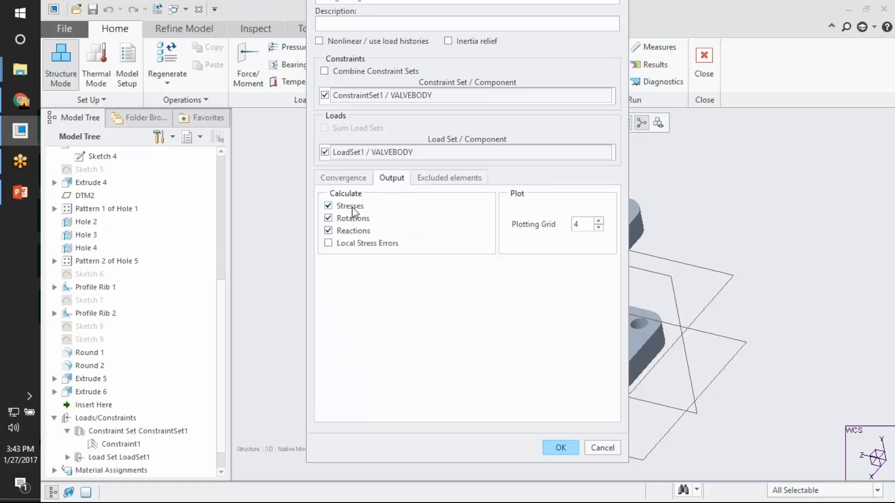
click(359, 246)
- Try excluding elements with the stress and displacement ignore options and a polynomial order limit, and turn the exclusion off again
click(444, 178)
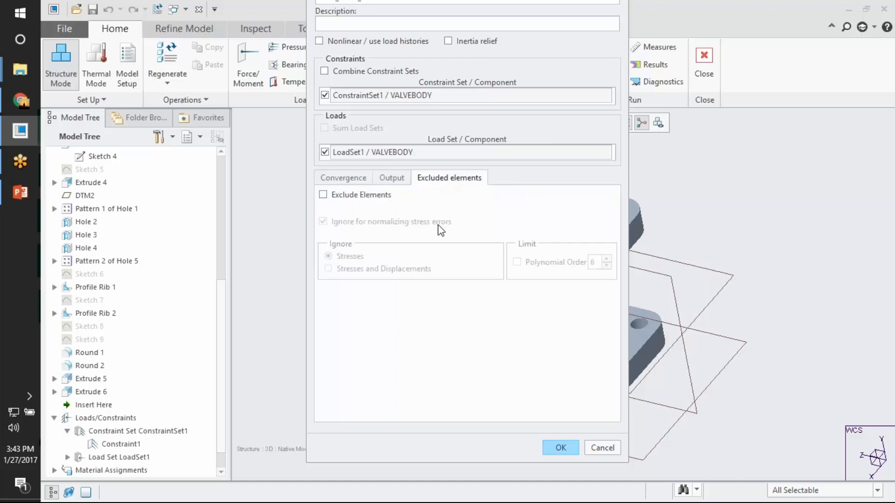
click(374, 194)
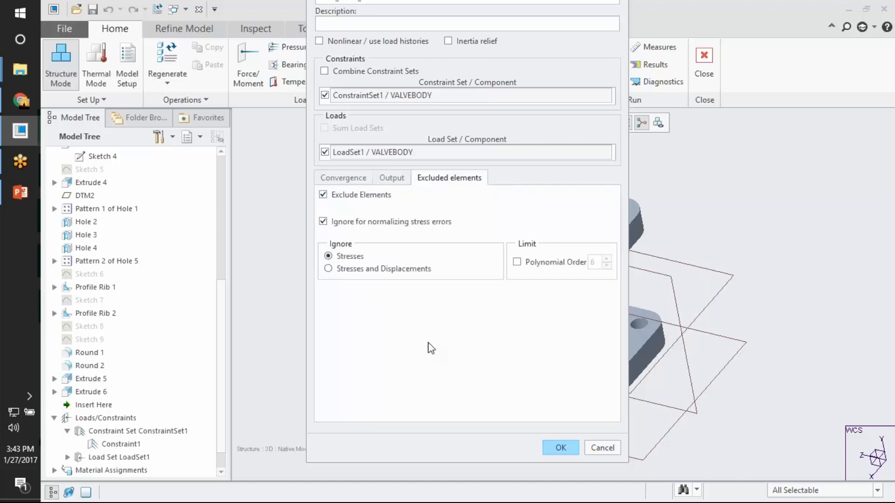
click(374, 271)
click(360, 258)
click(552, 264)
click(607, 265)
click(352, 270)
click(356, 258)
click(347, 196)
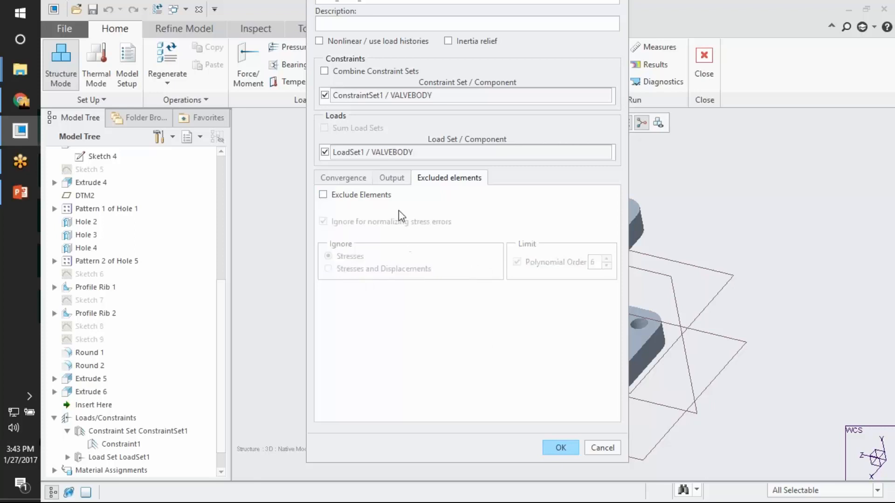
- Recheck the output, excluded elements and convergence settings, and accept the Valve_Static_1 analysis definition
click(389, 179)
click(418, 179)
click(345, 179)
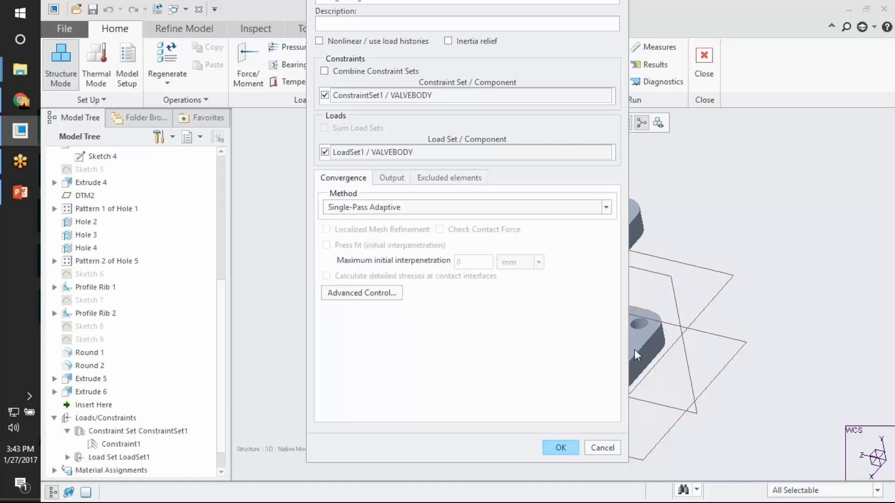
click(559, 449)
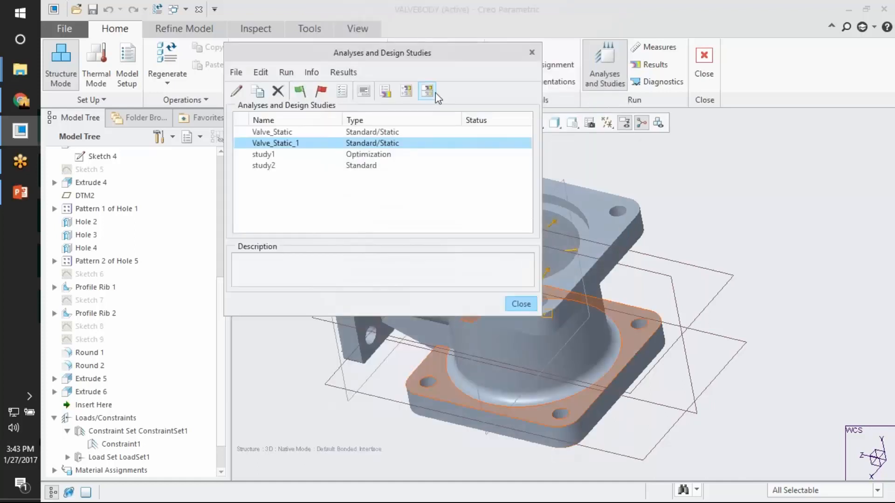
- Run the Valve_Static_1 analysis with interactive diagnostics, review its run status summary, and close the status report
click(301, 92)
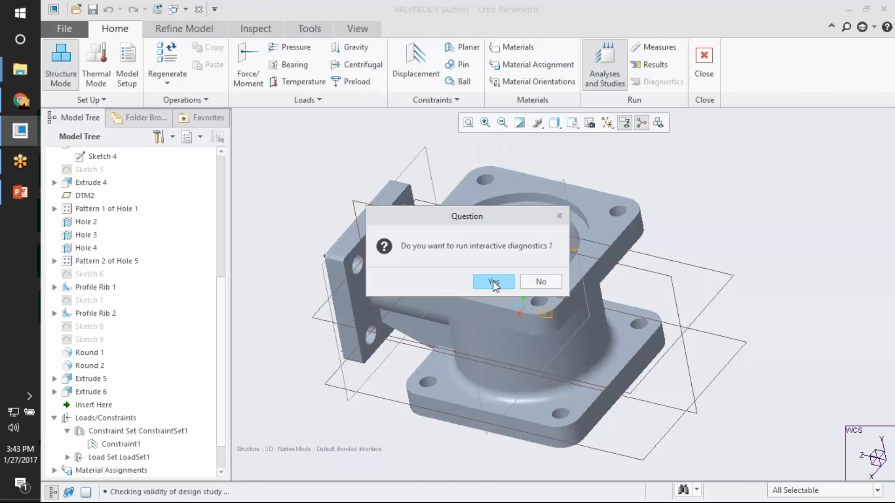
click(493, 282)
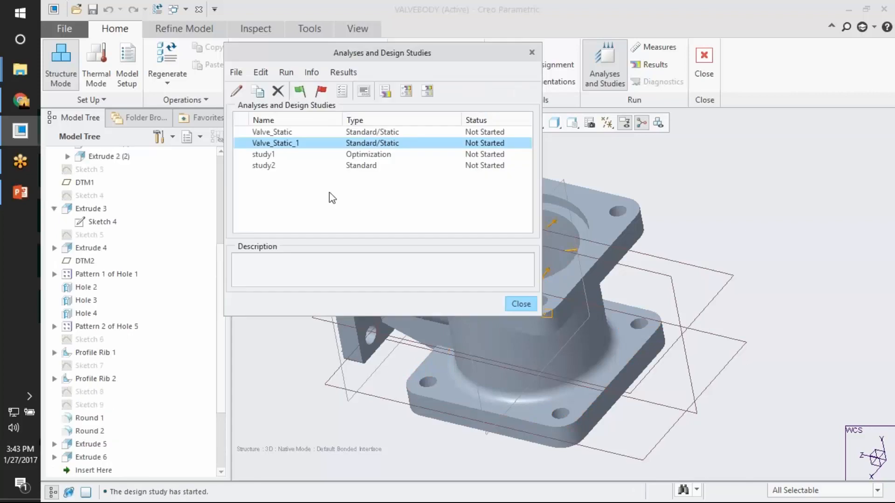
click(363, 92)
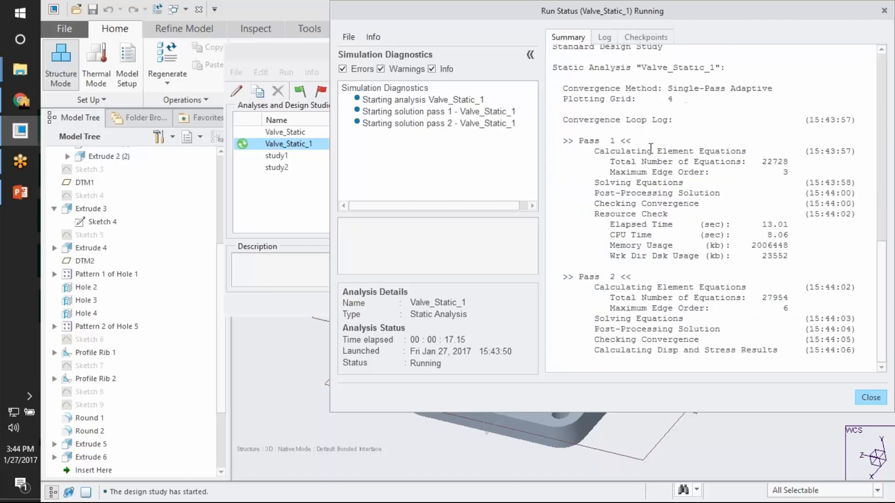
drag(599, 151, 819, 146)
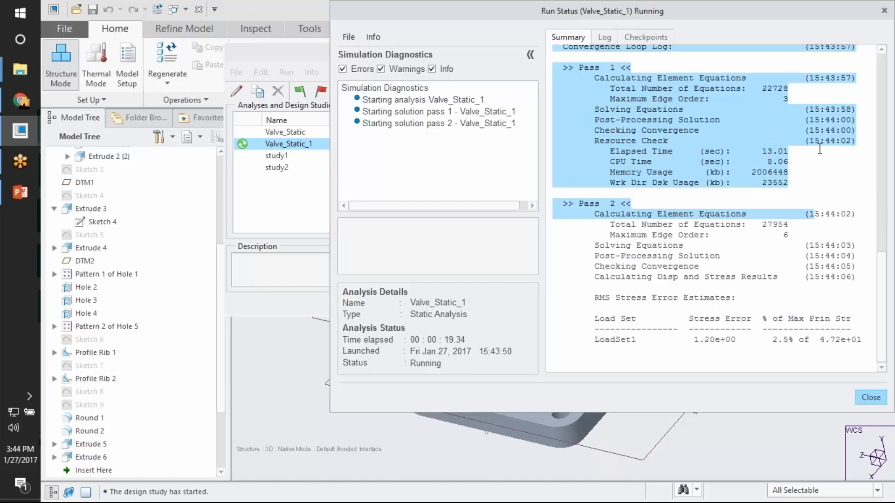
click(819, 147)
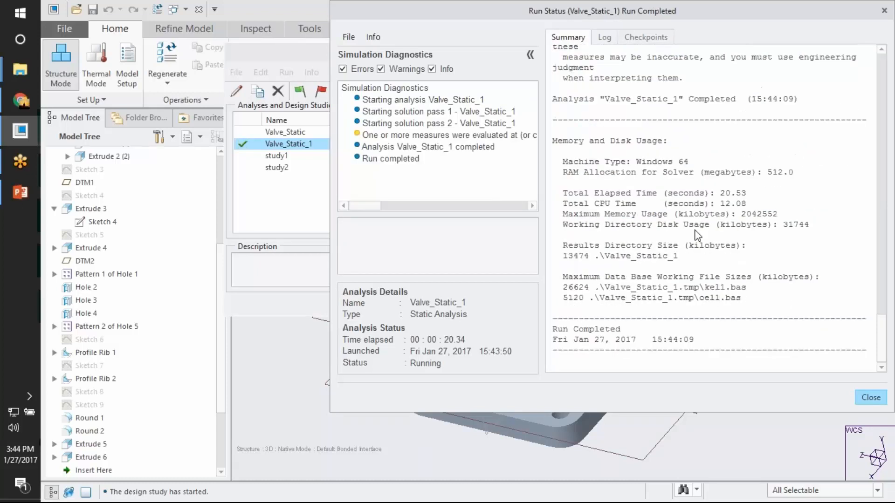
click(868, 396)
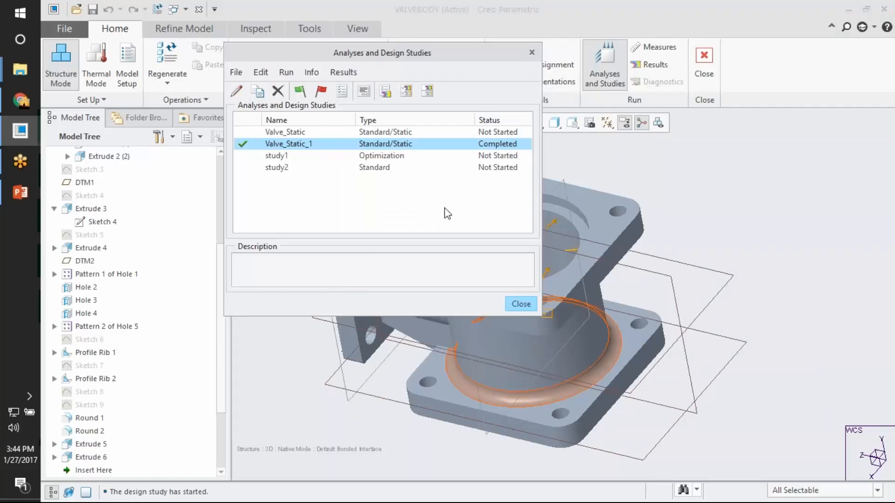
- Open a result window definition for Valve_Static_1 and keep Fringe as the display type for von Mises stress in MPa
click(385, 92)
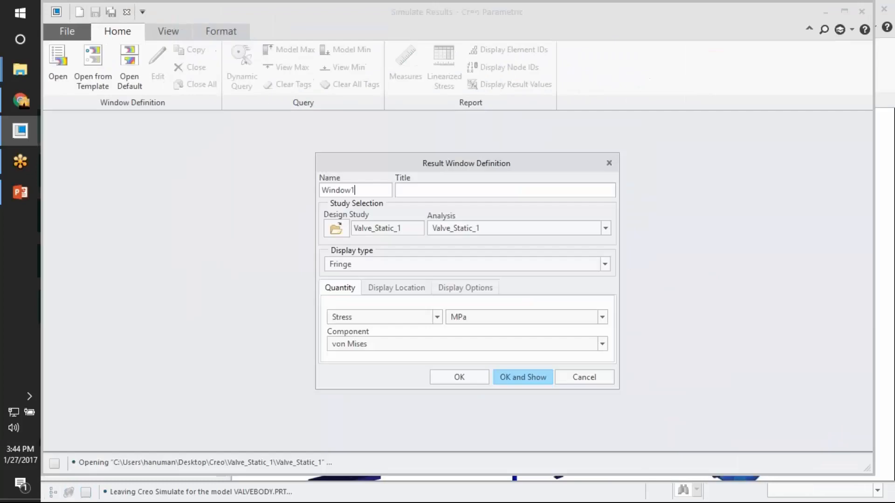
drag(480, 164, 481, 126)
click(390, 231)
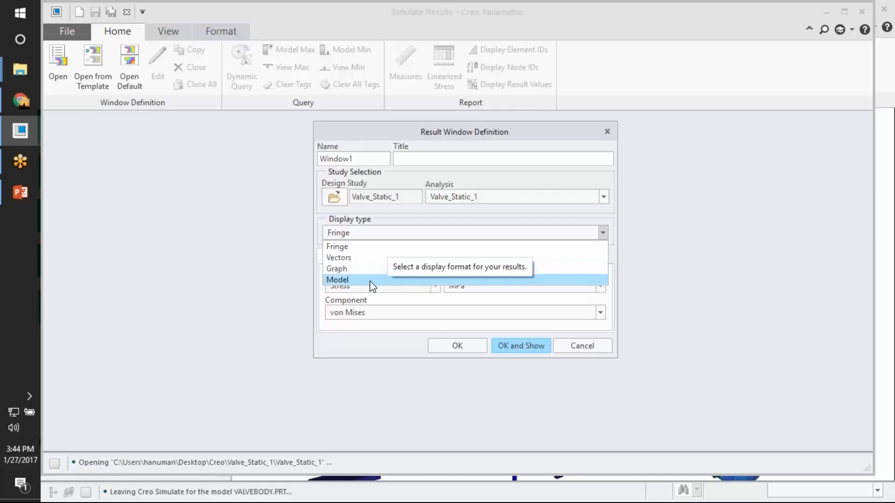
click(362, 249)
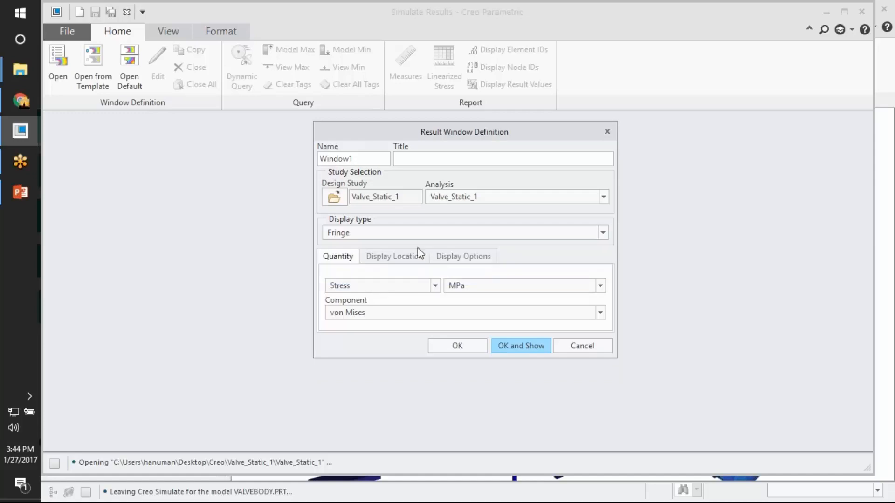
drag(495, 132, 496, 115)
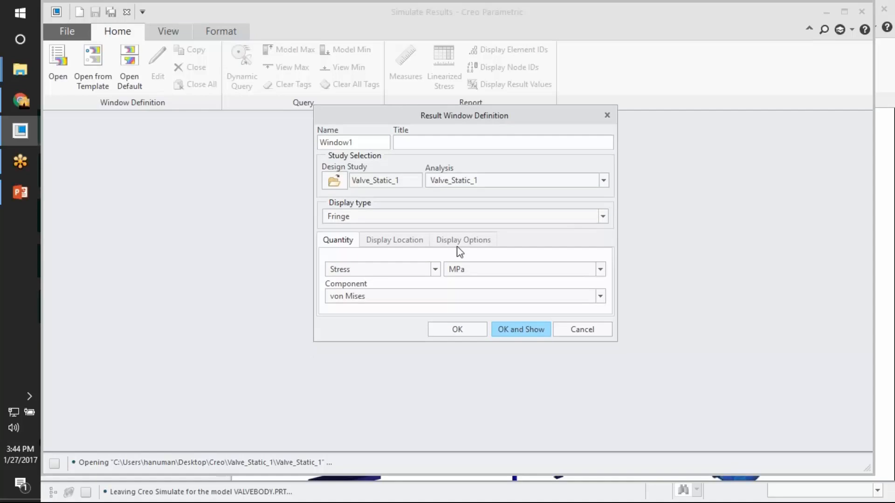
- Show the von Mises fringe result as a deformed, auto-starting animation with 10% scaling and 8 frames, and view it around the valve body
click(394, 240)
click(471, 240)
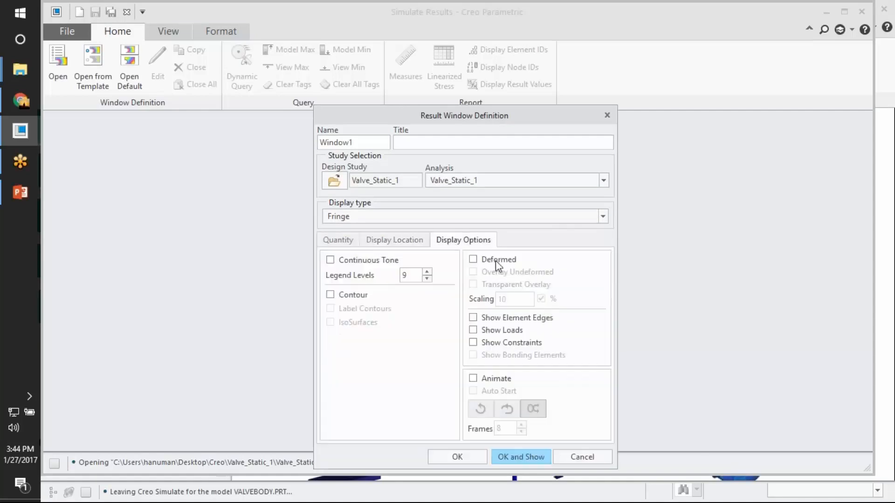
click(494, 259)
click(487, 379)
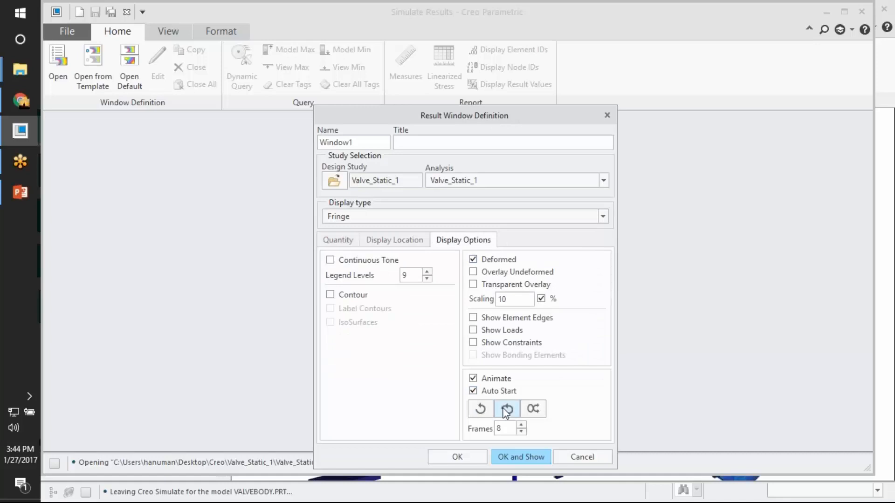
click(522, 455)
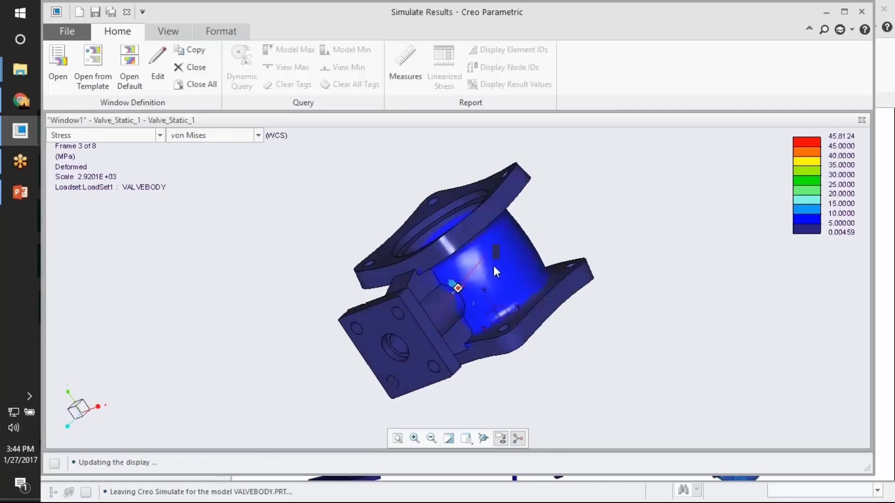
middle_drag(494, 267, 589, 359)
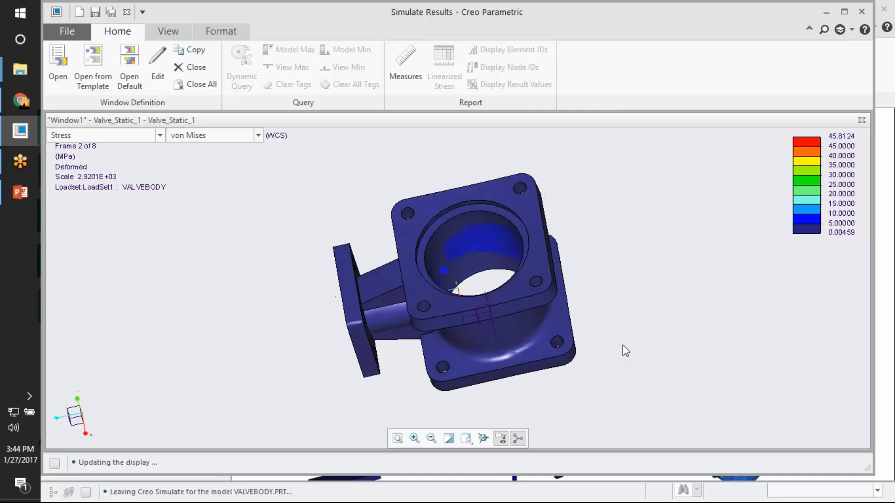
middle_drag(522, 251, 603, 321)
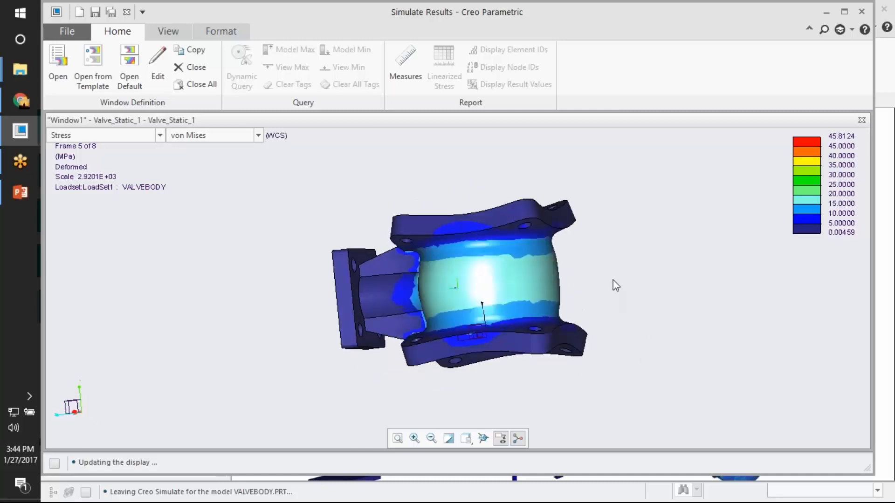
middle_drag(615, 285, 613, 318)
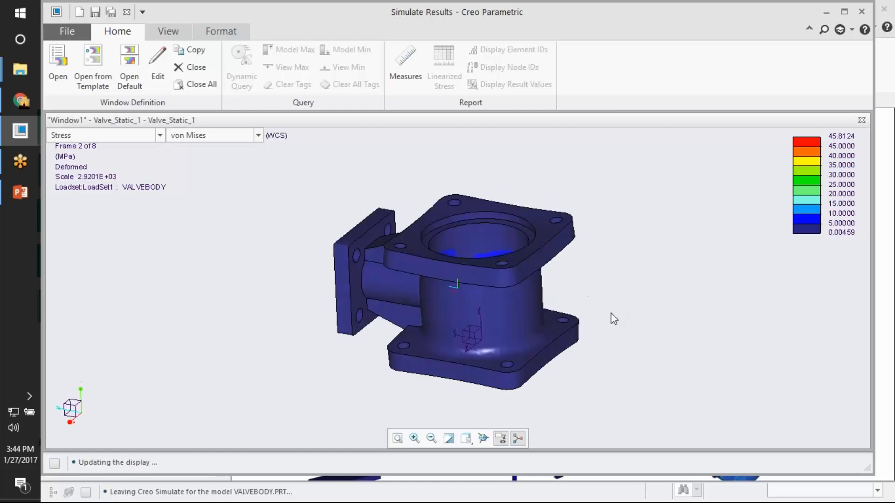
- Turn off the deformed and animated display for Window1 and show the static von Mises fringe plot
click(157, 68)
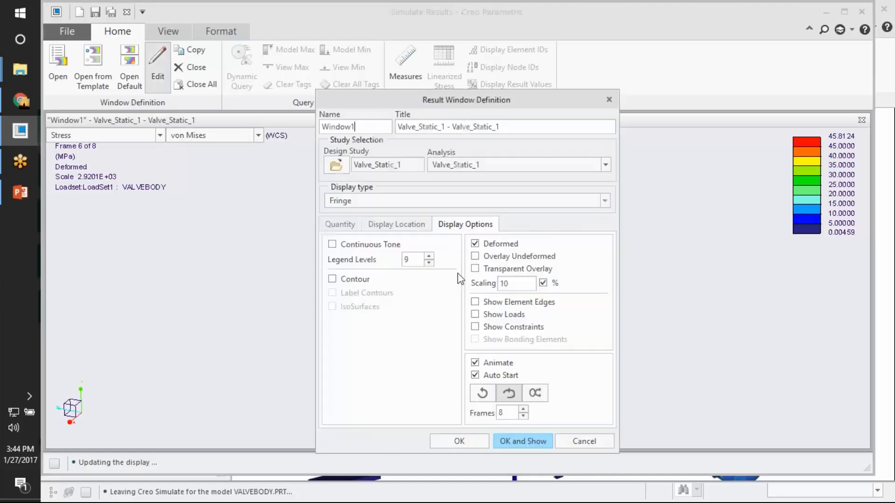
click(492, 244)
click(497, 367)
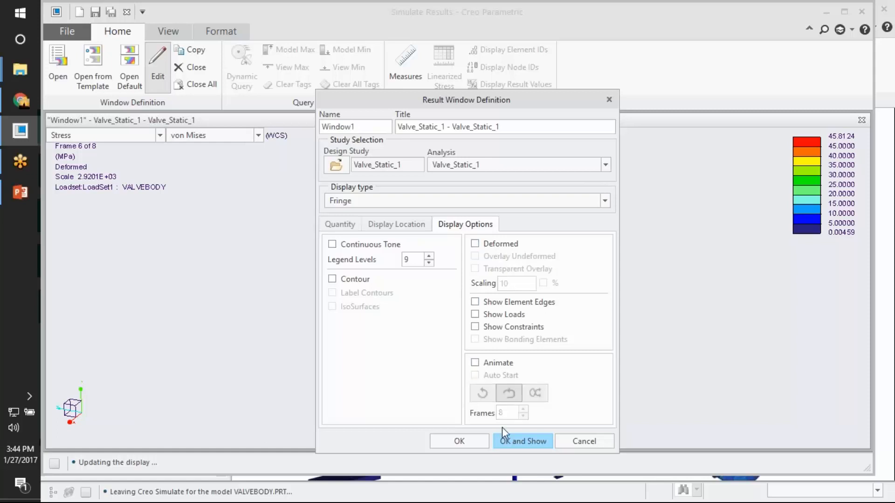
click(517, 440)
- Query the von Mises stress dynamically, tag the orange hot spot at the side hole's edge inside the bore, and close the query
middle_drag(542, 271, 535, 253)
scroll(535, 254, up, 1)
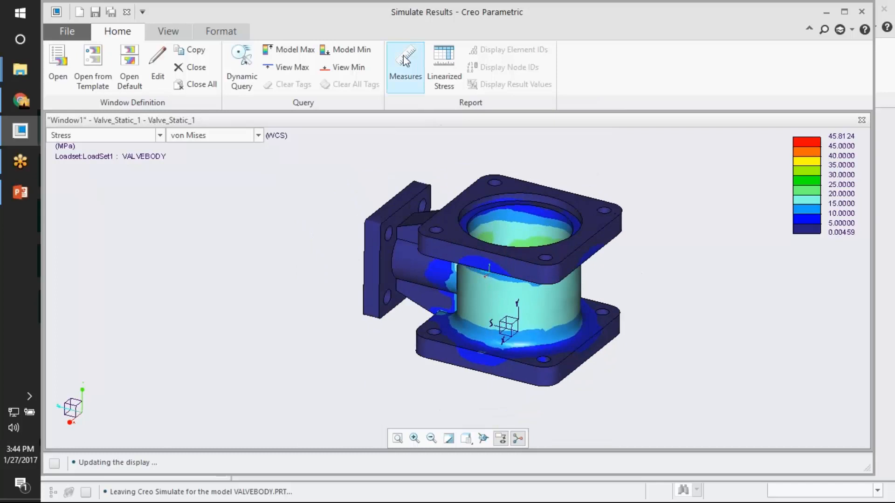
scroll(325, 232, down, 1)
click(241, 74)
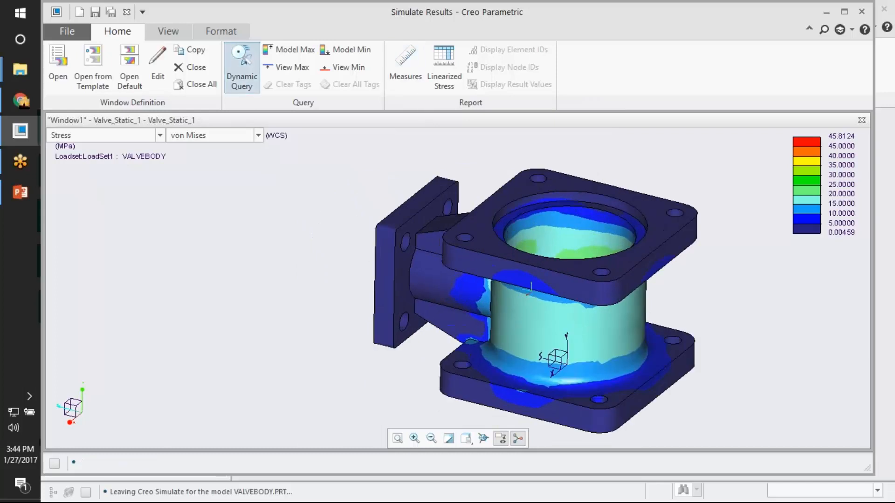
mouse_move(591, 332)
middle_drag(569, 275, 533, 302)
scroll(533, 301, down, 3)
scroll(493, 257, down, 5)
click(452, 245)
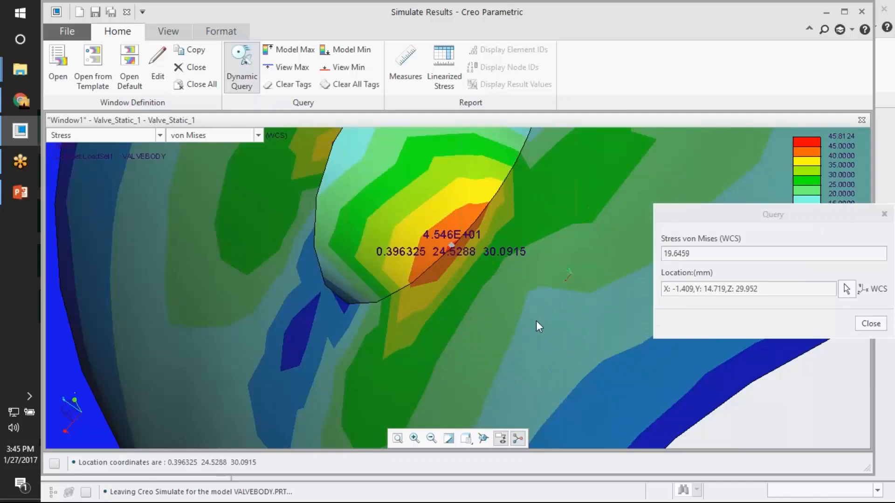
scroll(537, 321, up, 8)
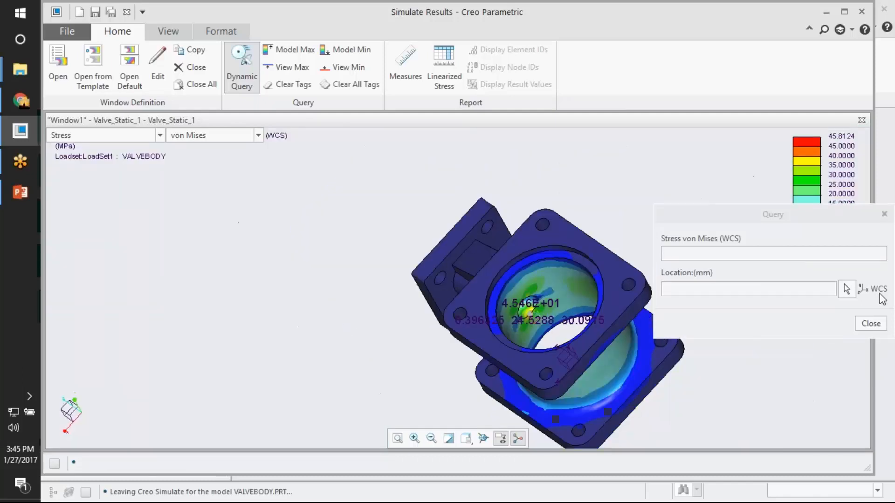
scroll(559, 320, down, 4)
middle_drag(576, 321, 606, 252)
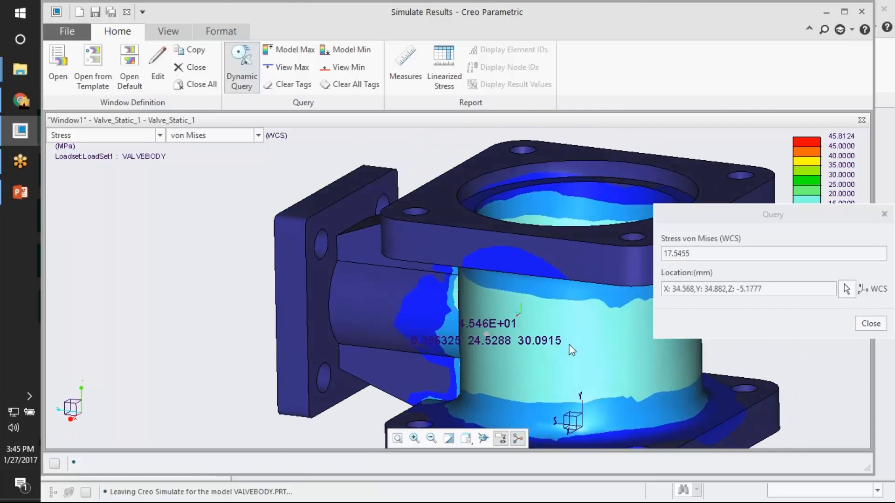
click(880, 217)
click(882, 215)
- Define a cutting surface by WCS on the XY plane at 50% depth and apply it to the stress plot
mouse_move(668, 336)
middle_down()
mouse_move(683, 311)
mouse_move(640, 239)
middle_up()
shift+middle_drag(658, 250, 506, 257)
ctrl+middle_drag(541, 309, 524, 233)
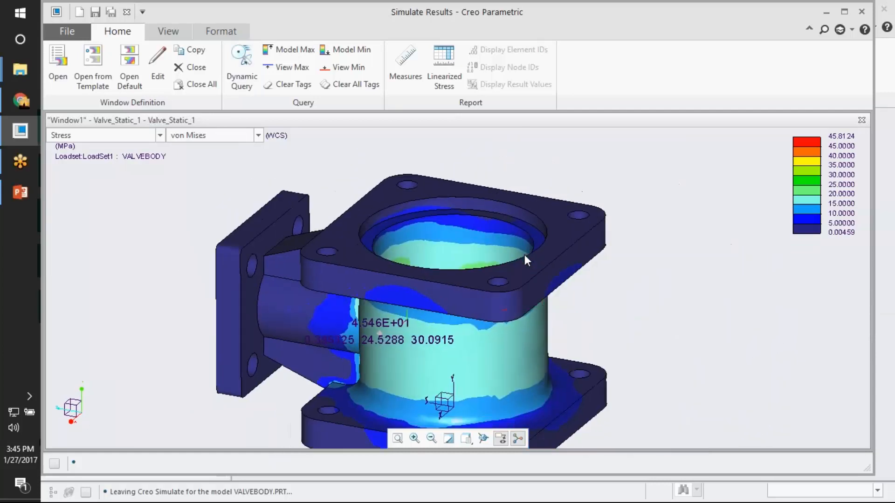
ctrl+middle_drag(537, 291, 530, 201)
click(168, 31)
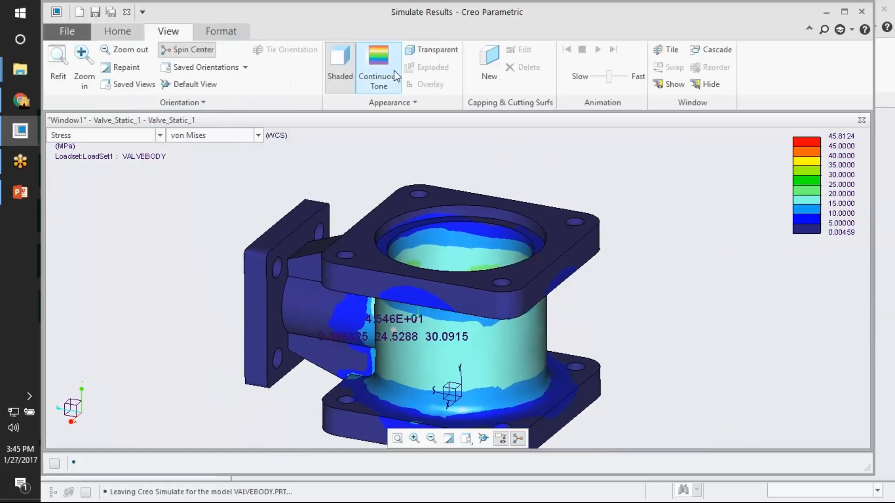
click(489, 68)
middle_drag(578, 336, 547, 318)
click(773, 239)
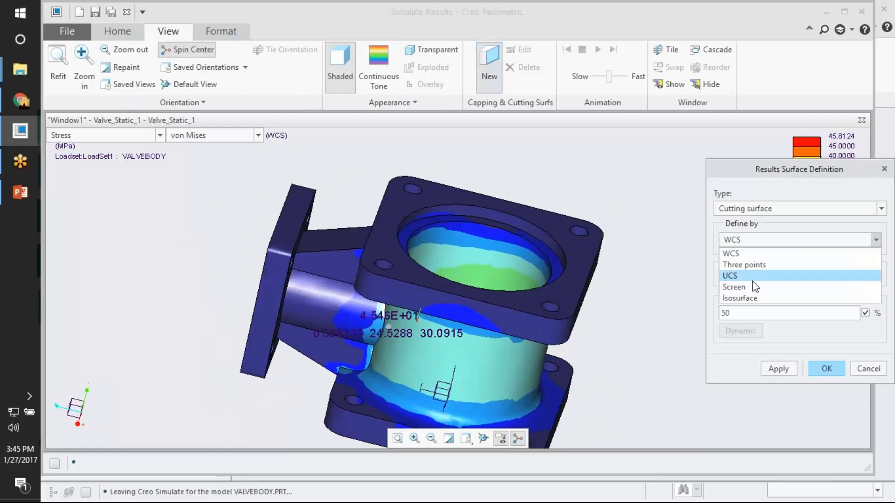
click(800, 176)
click(792, 368)
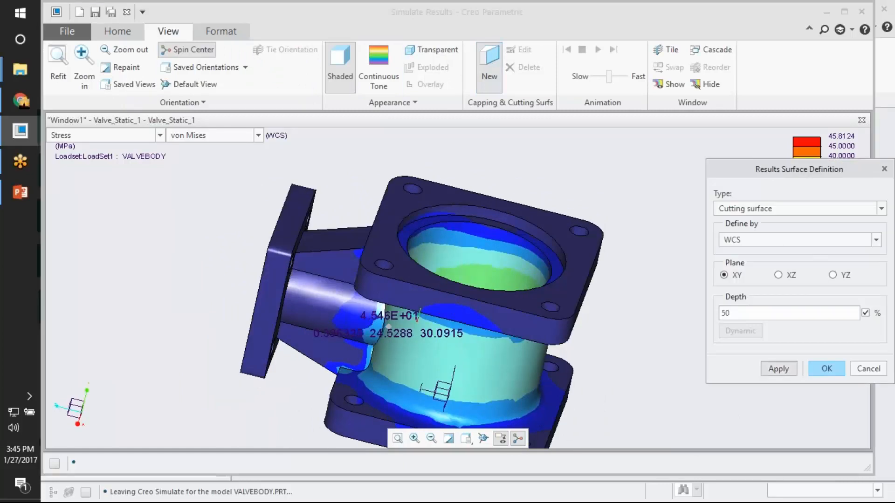
- Change the surface type to a capping surface above the WCS XY plane at 50% depth and inspect the sectioned valve body
click(746, 208)
click(746, 222)
click(778, 397)
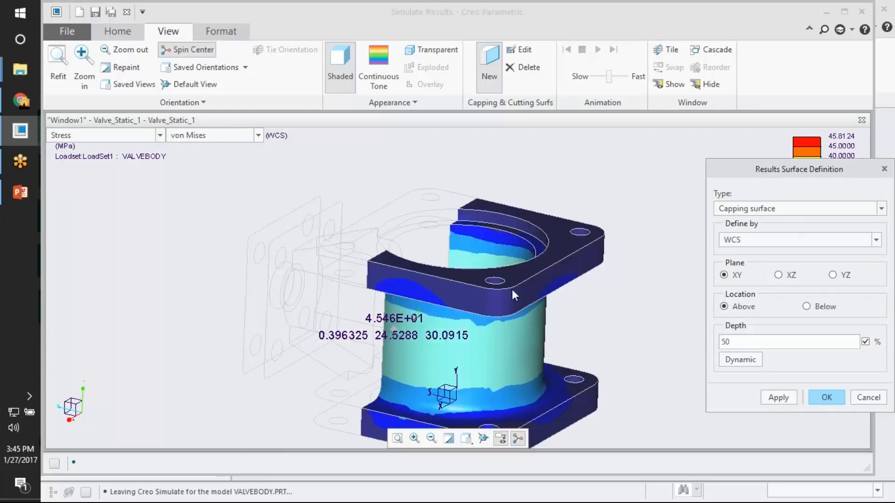
middle_drag(511, 289, 593, 325)
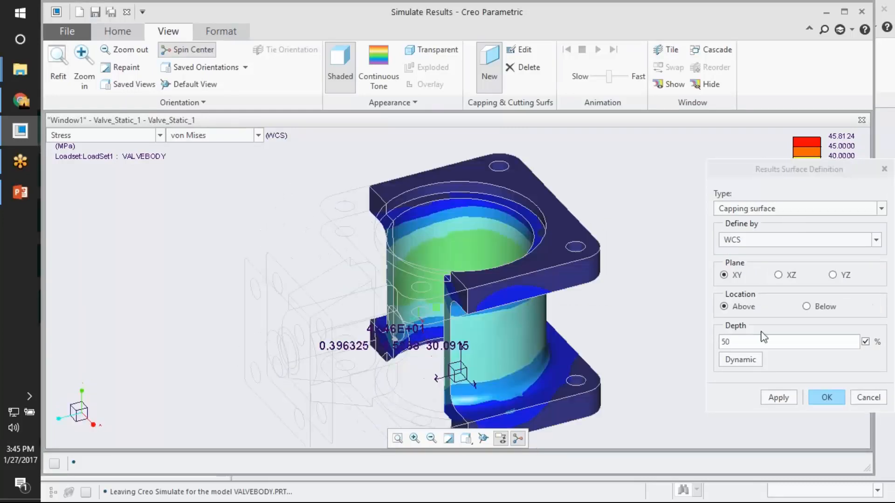
- Move the capping surface dynamically to a depth of about 62% and examine the stresses around the side port
click(739, 360)
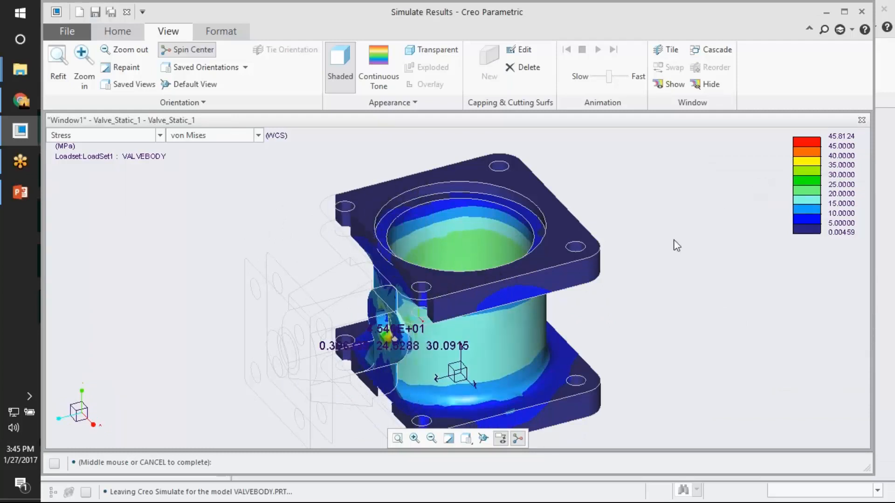
scroll(426, 345, up, 5)
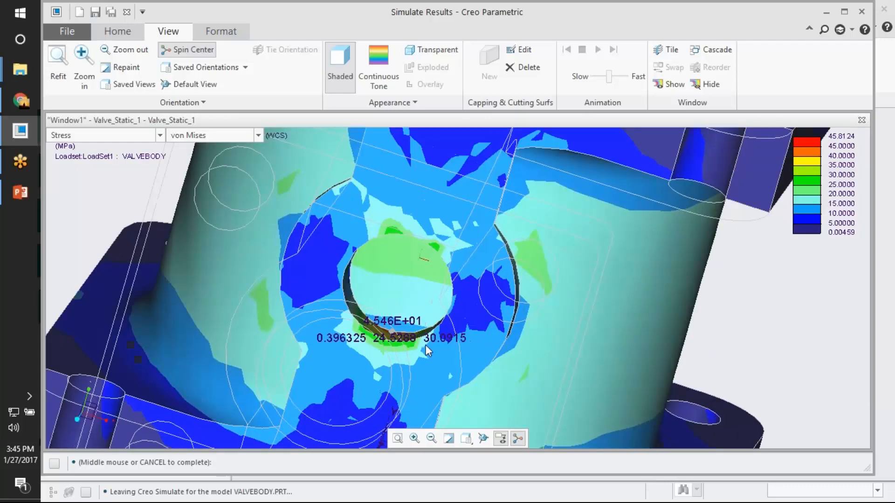
scroll(426, 345, down, 10)
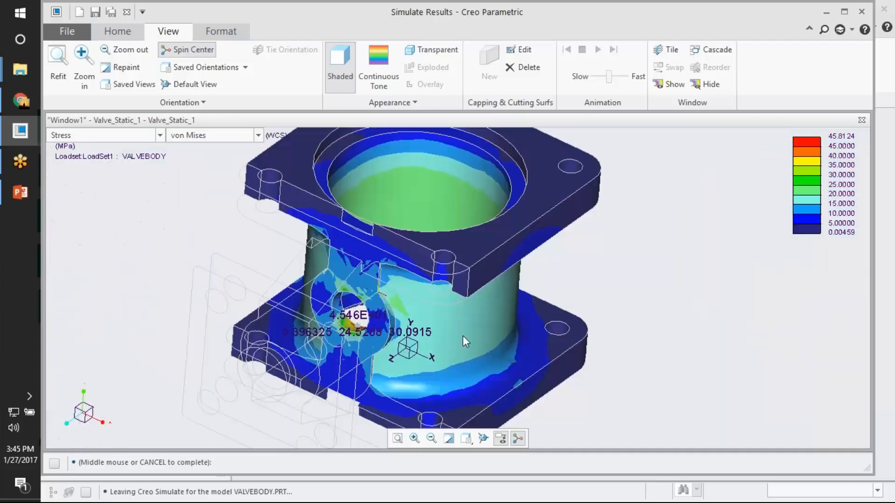
middle_drag(463, 336, 439, 313)
scroll(439, 313, down, 5)
middle_drag(502, 303, 470, 309)
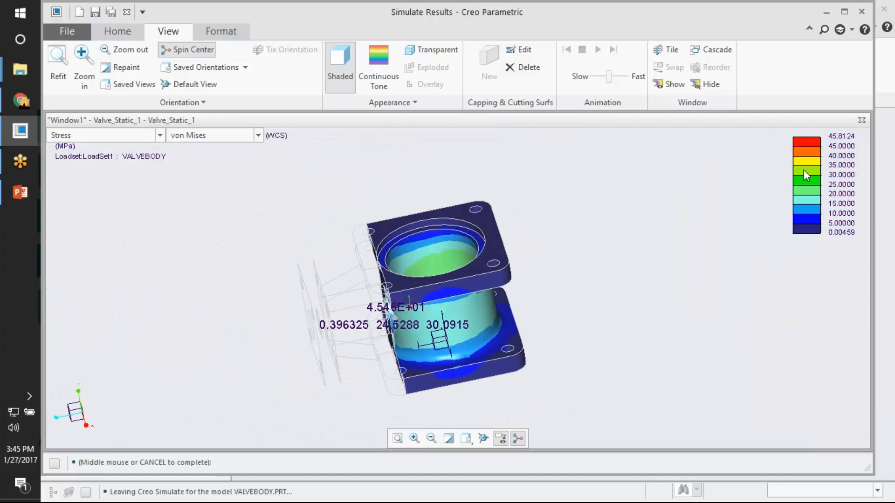
middle_click(673, 289)
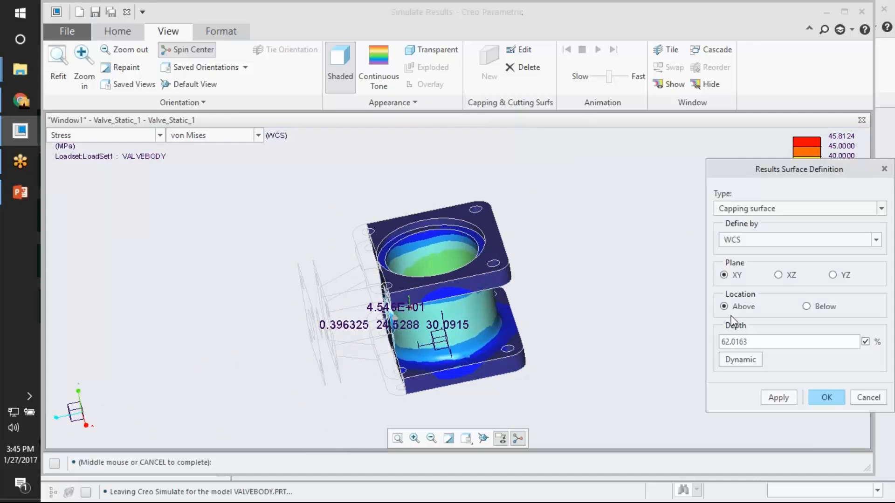
- Redefine the capping surface by Isosurface with the Above location, and apply and accept the definition
click(755, 243)
click(745, 299)
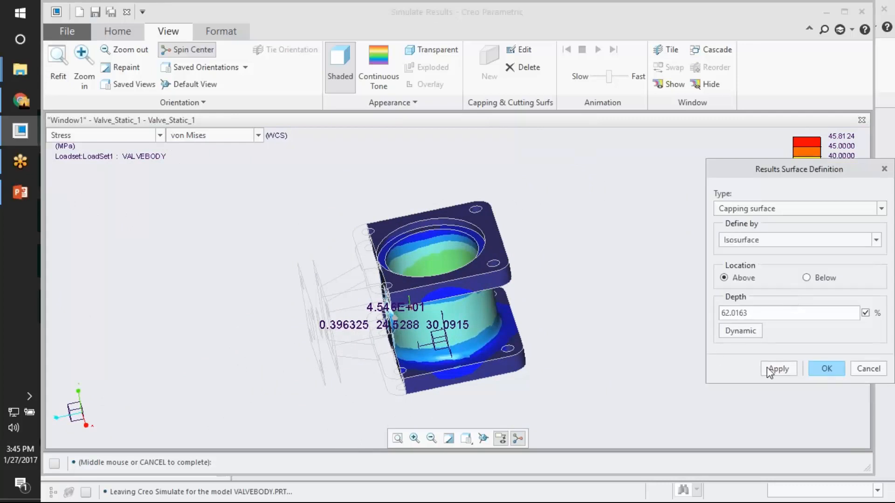
click(767, 369)
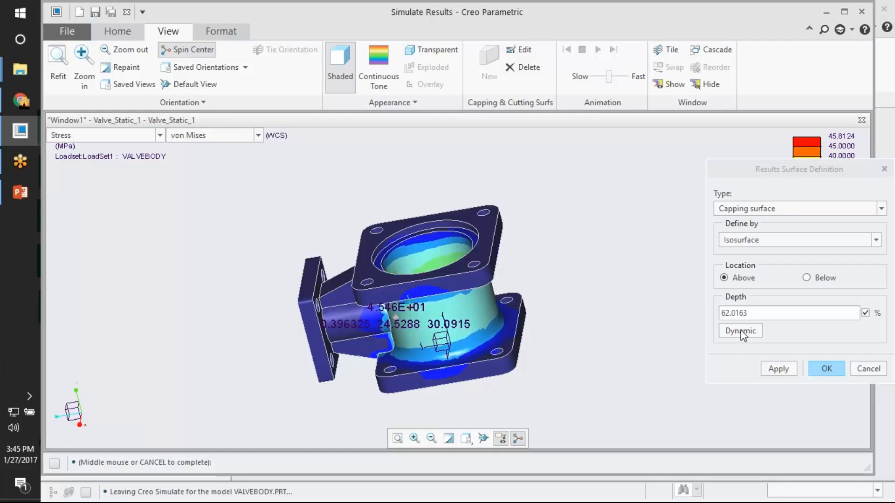
click(826, 370)
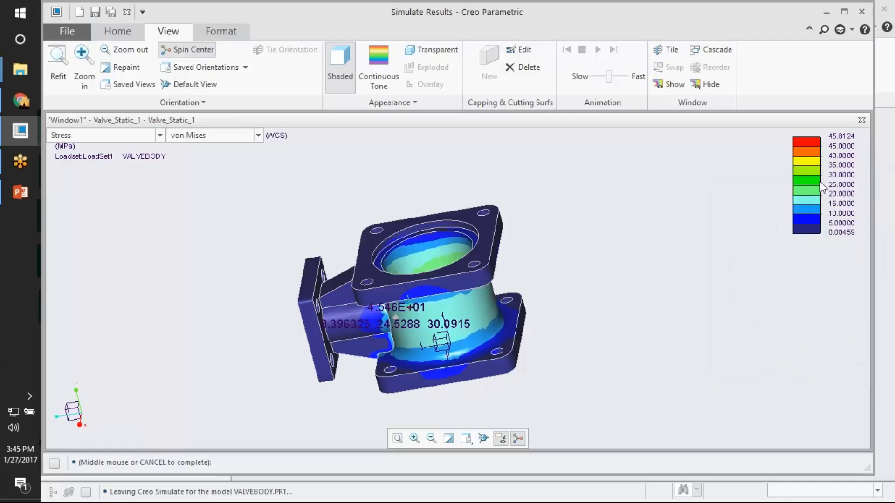
- Enable Contour and IsoSurfaces for Window1, show the result, and inspect the stress isosurfaces around the valve body
key(ctrl+e)
click(346, 279)
click(364, 304)
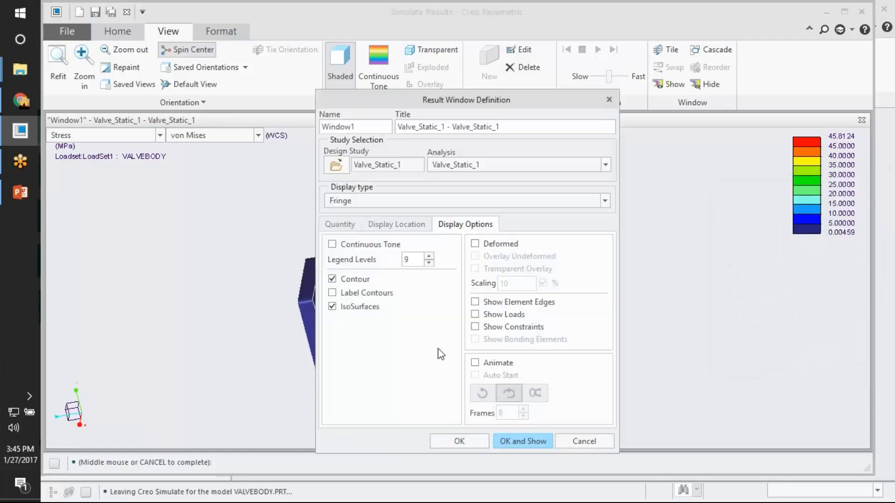
click(519, 442)
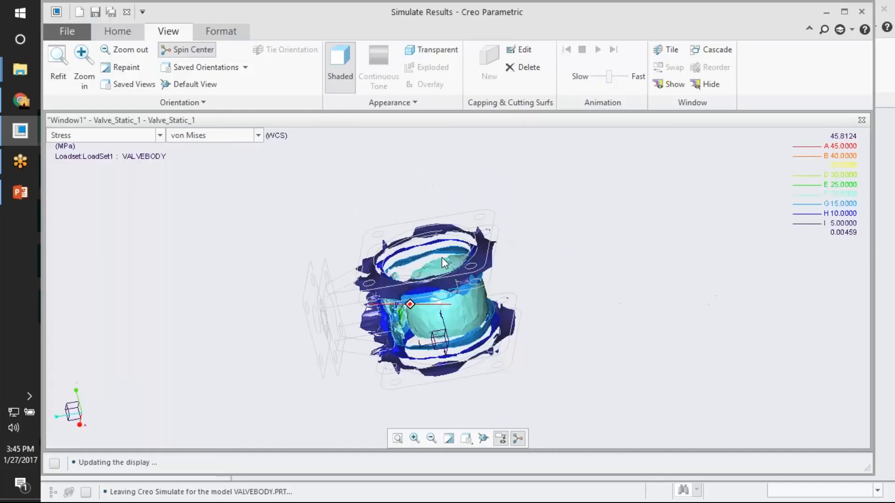
middle_drag(442, 257, 443, 306)
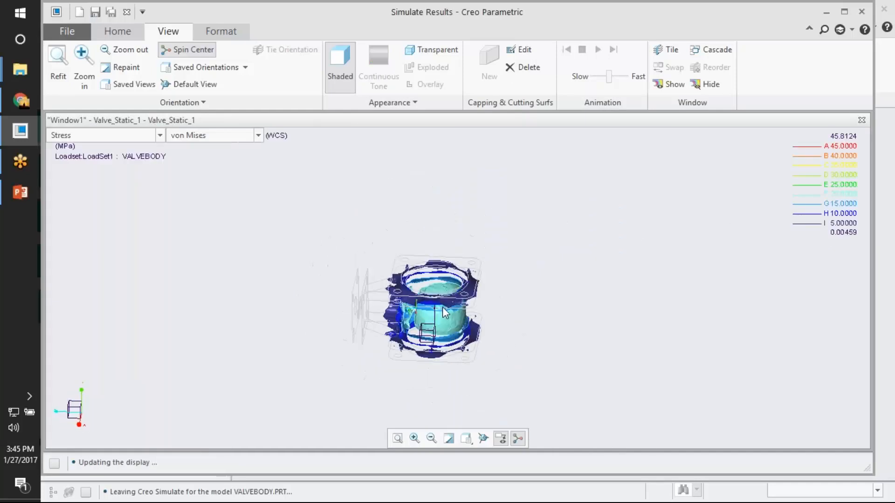
scroll(442, 310, down, 6)
scroll(445, 306, up, 2)
mouse_move(451, 306)
middle_down()
mouse_move(547, 243)
mouse_move(566, 253)
mouse_move(549, 262)
mouse_move(584, 286)
mouse_move(544, 292)
mouse_move(564, 278)
mouse_move(536, 280)
middle_up()
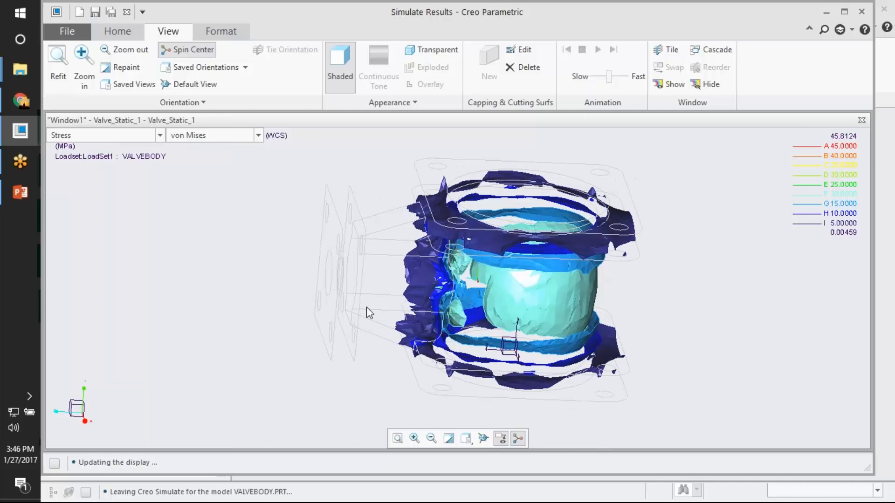
middle_drag(436, 270, 600, 354)
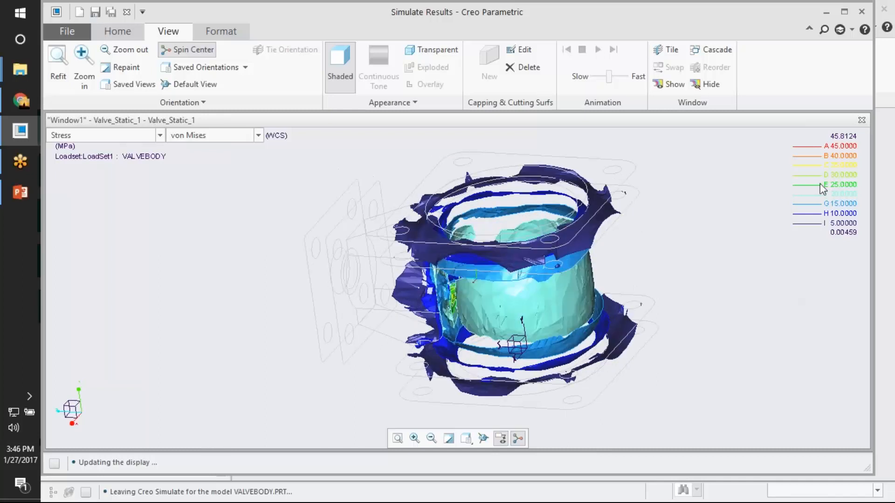
- Turn off the contour display for Window1 and show the von Mises fringe on the full valve body in continuous tone
double_click(815, 236)
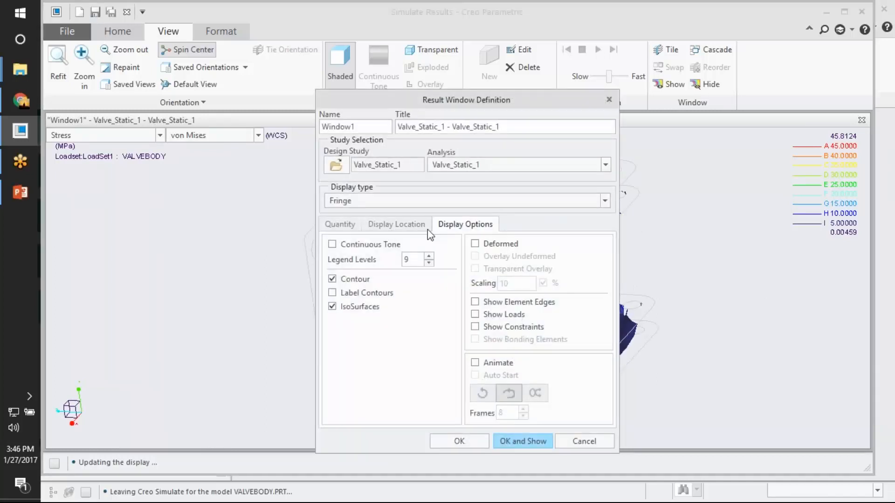
click(351, 279)
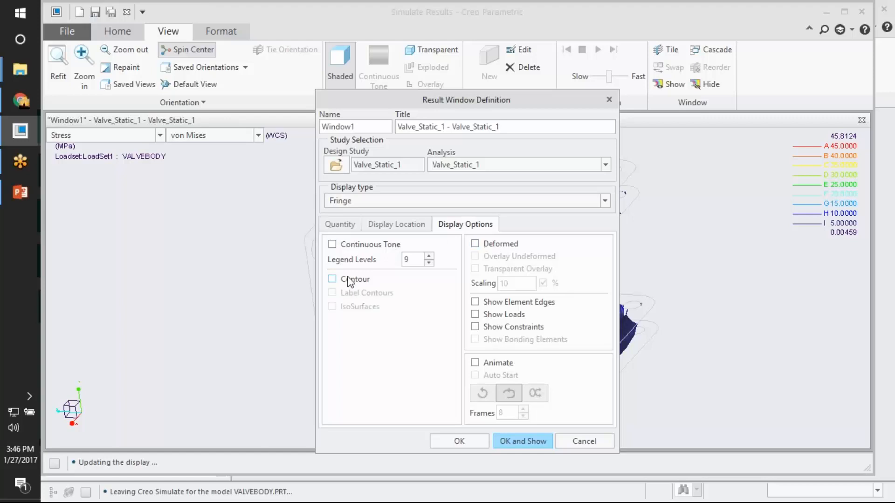
click(522, 441)
middle_drag(538, 289, 508, 308)
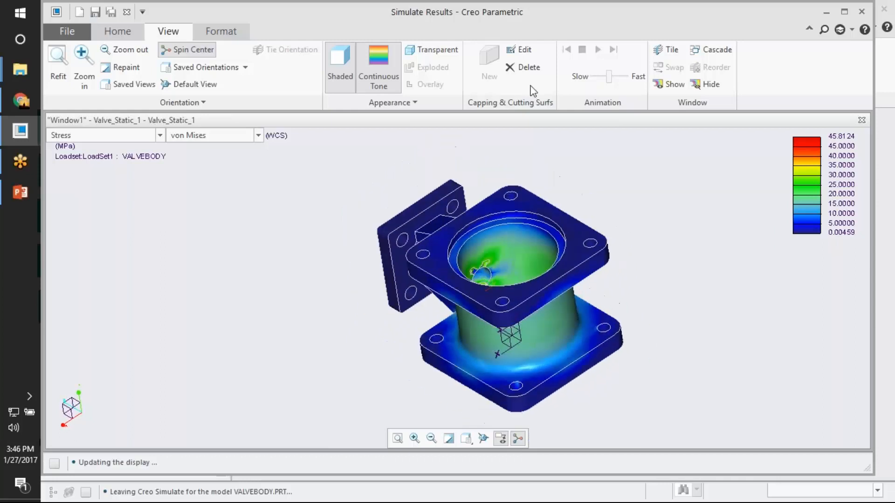
- Change the legend's colour spectrum to Creo Simulate Classic and inspect the stress fringe on the valve body
click(221, 31)
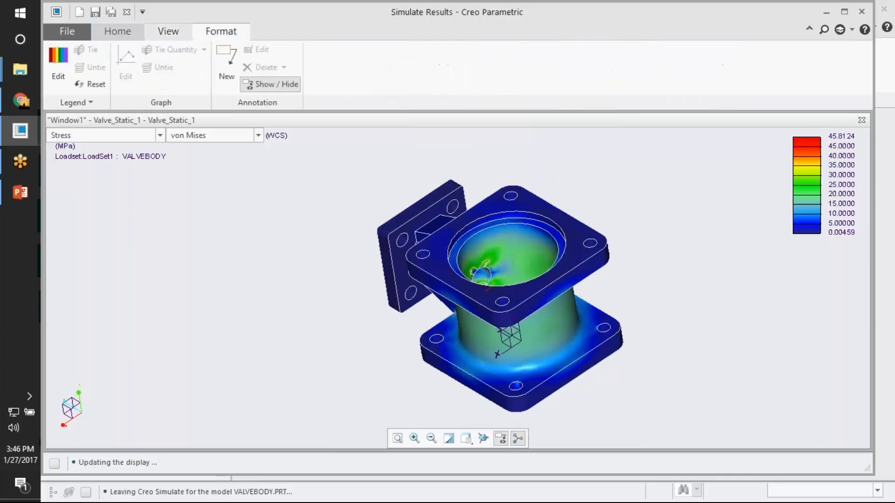
click(58, 64)
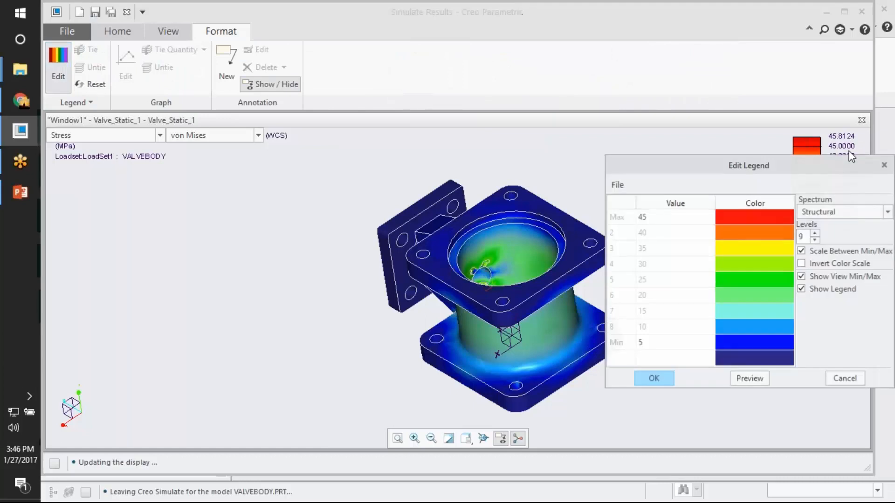
click(846, 211)
scroll(841, 242, down, 2)
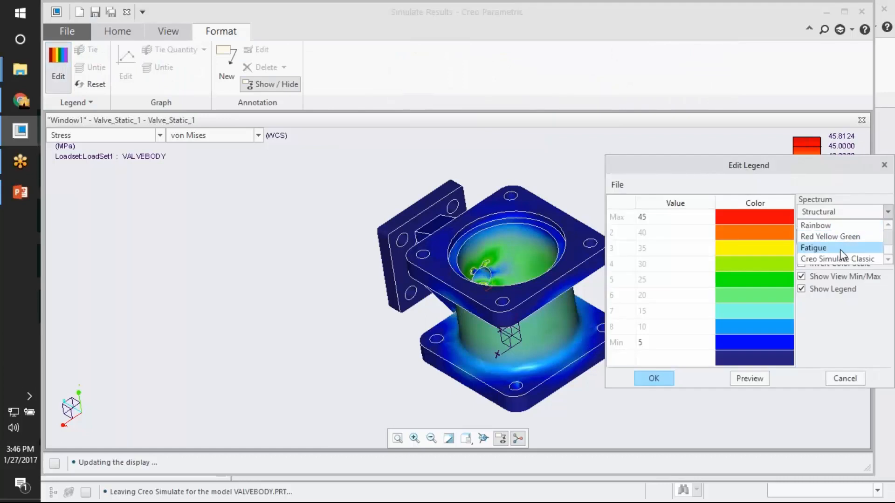
click(836, 255)
click(765, 384)
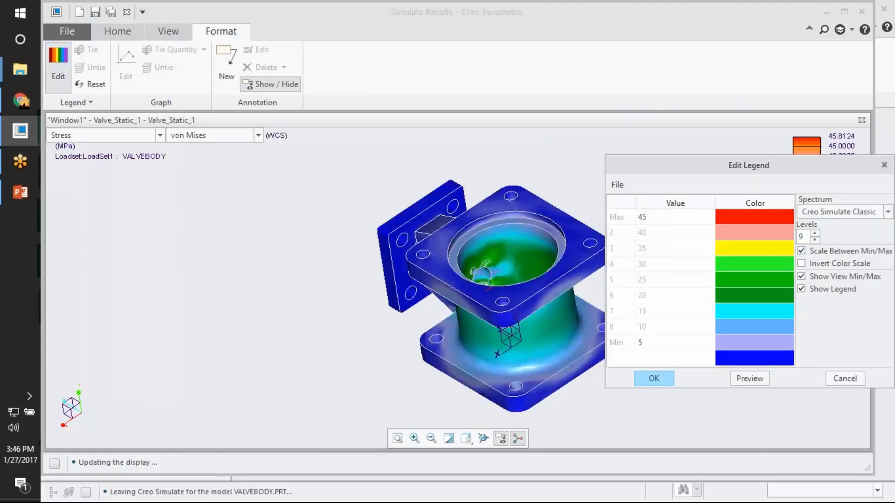
click(666, 384)
middle_drag(520, 207, 591, 224)
scroll(508, 256, down, 3)
scroll(541, 237, up, 2)
scroll(572, 205, up, 3)
scroll(555, 240, down, 2)
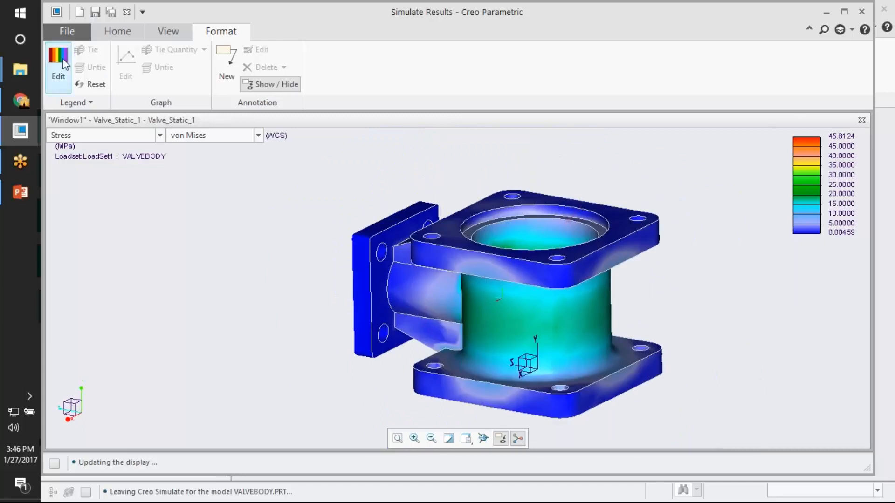
- Set the legend's colour spectrum to Structural, try 7 and 11 levels, and accept the legend with 9 levels
click(58, 63)
click(840, 212)
click(829, 238)
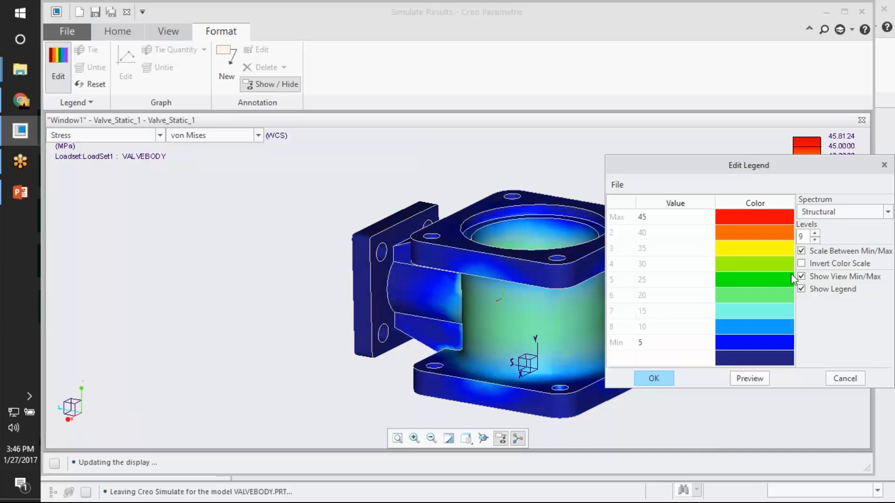
click(655, 223)
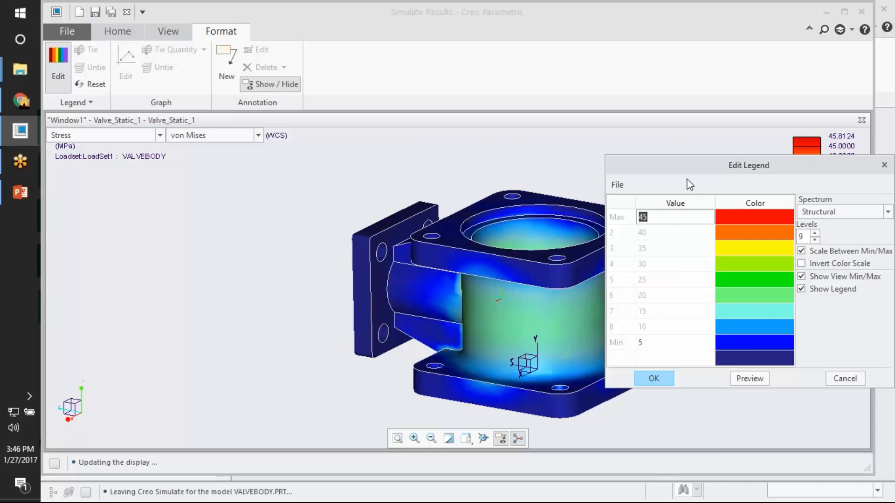
drag(682, 173, 298, 160)
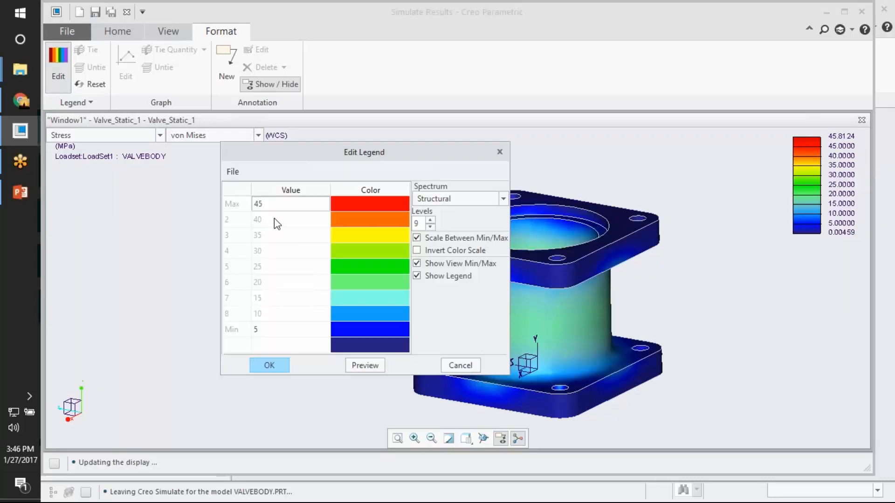
double_click(433, 226)
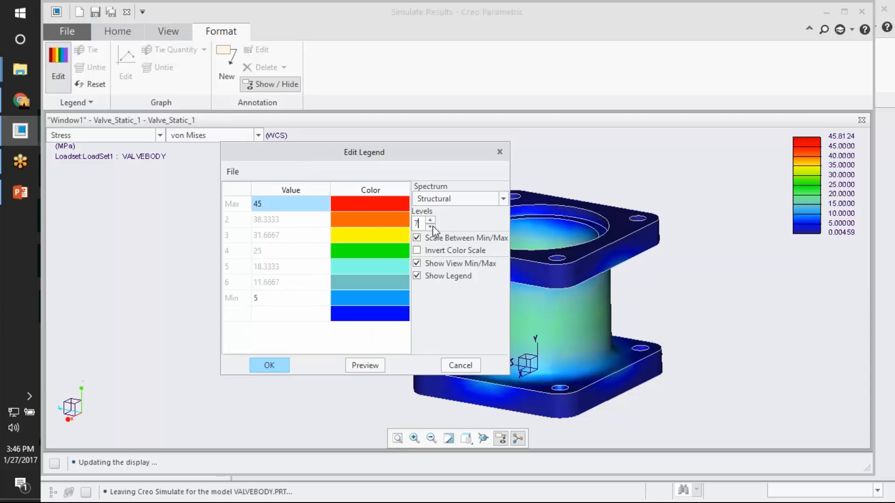
double_click(429, 220)
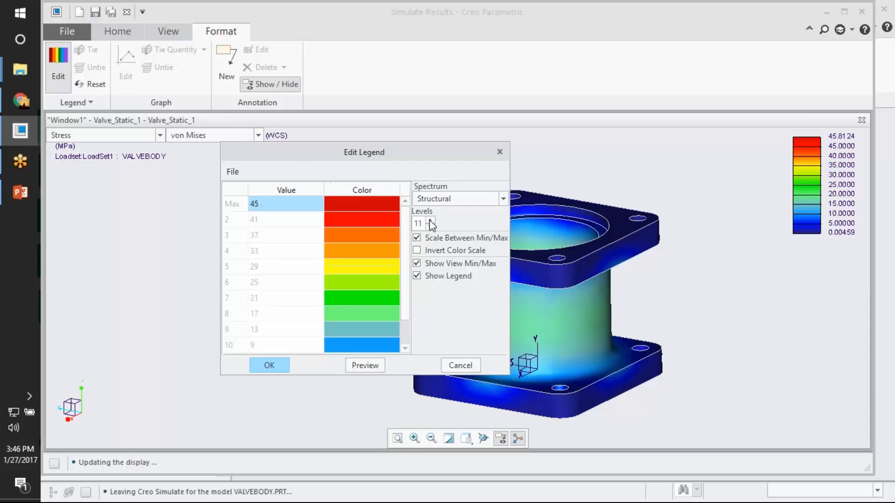
click(429, 226)
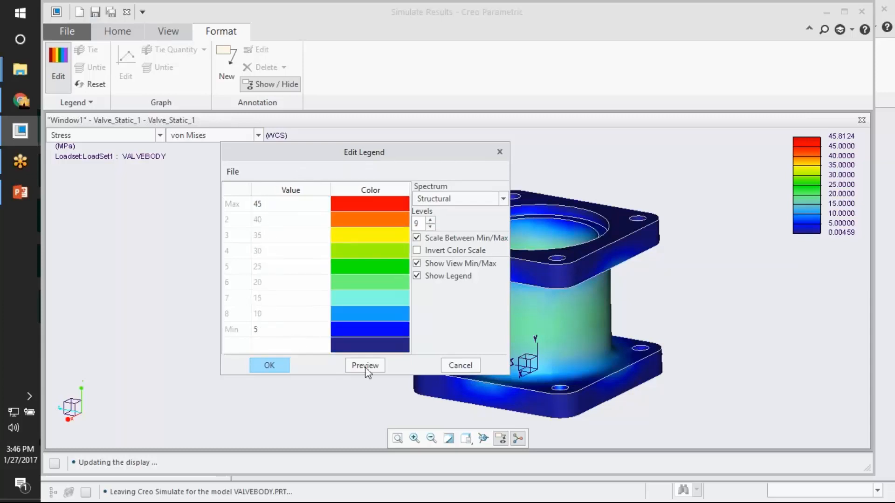
click(269, 365)
middle_drag(592, 293, 557, 303)
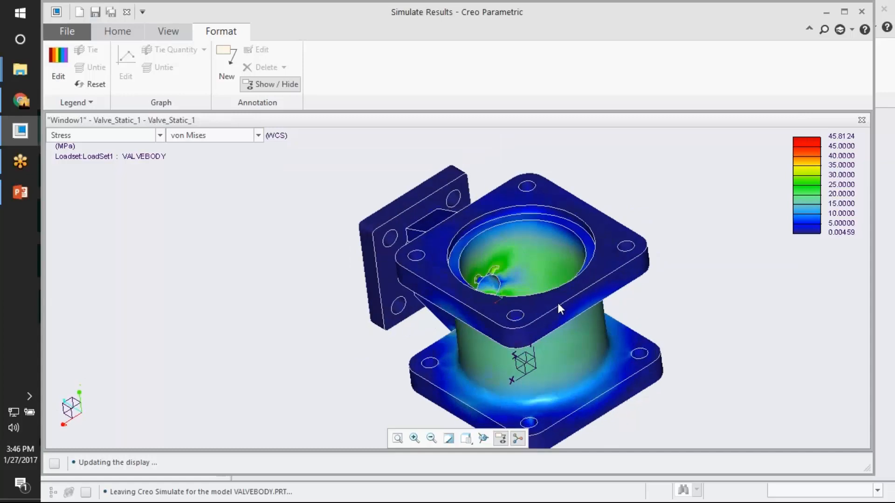
scroll(297, 267, up, 2)
click(227, 61)
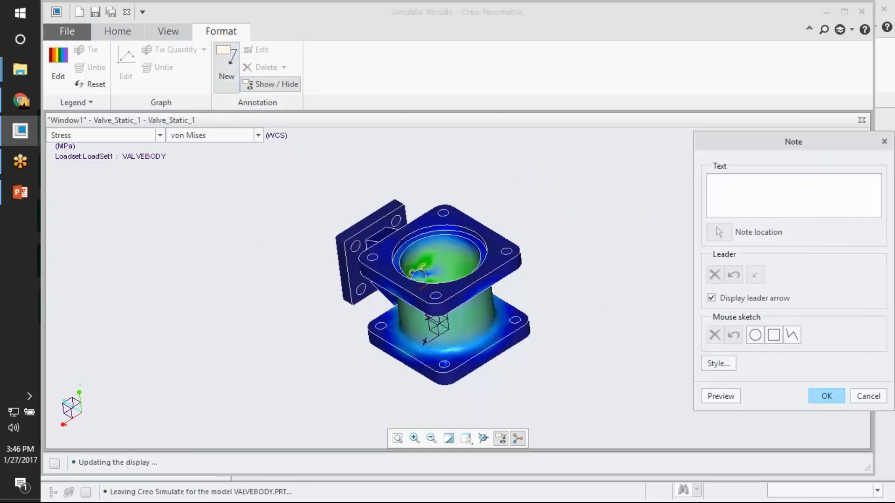
click(867, 396)
middle_drag(586, 272, 593, 261)
scroll(540, 254, down, 2)
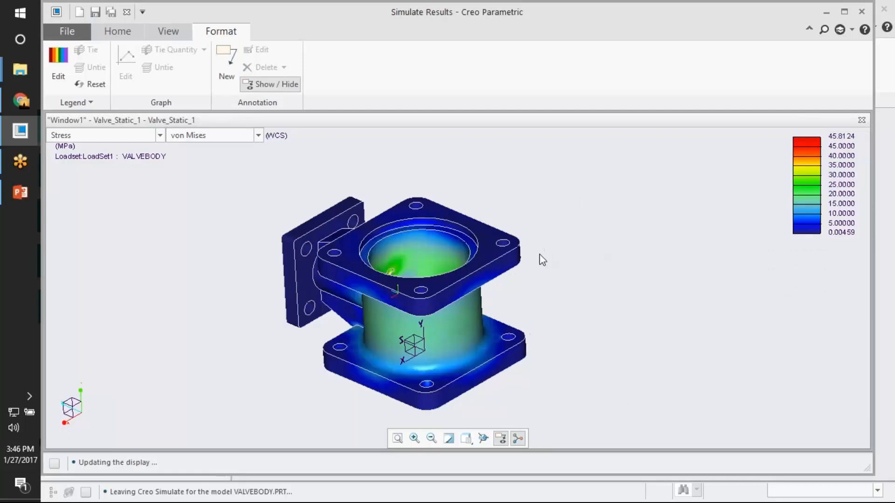
shift+middle_drag(539, 254, 623, 248)
- Turn off Continuous Tone for Window1 and show the von Mises fringe in discrete colour bands
click(117, 33)
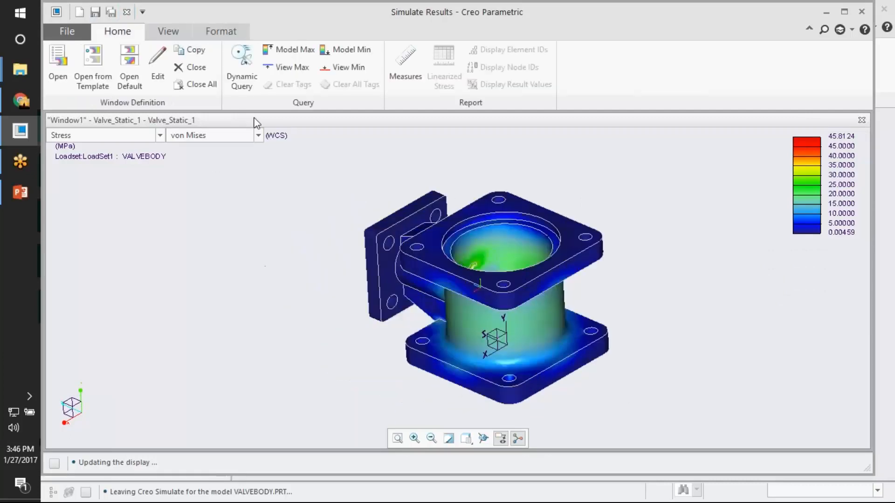
double_click(802, 154)
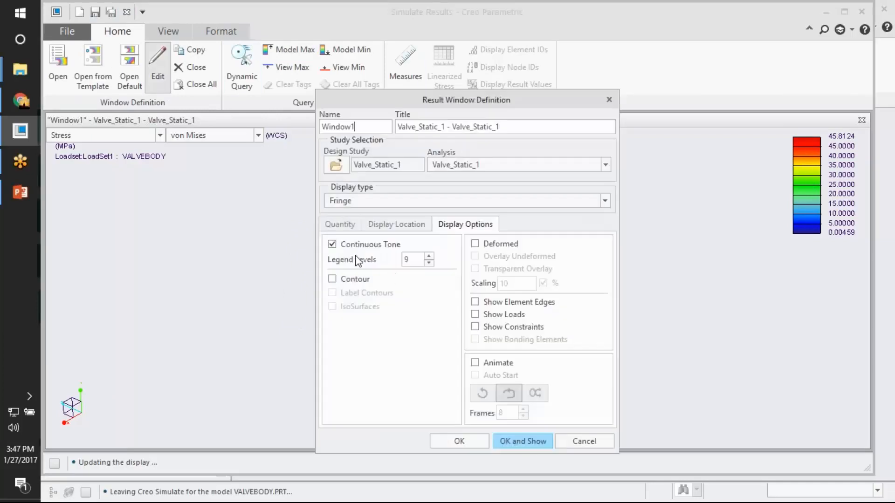
click(358, 245)
click(497, 440)
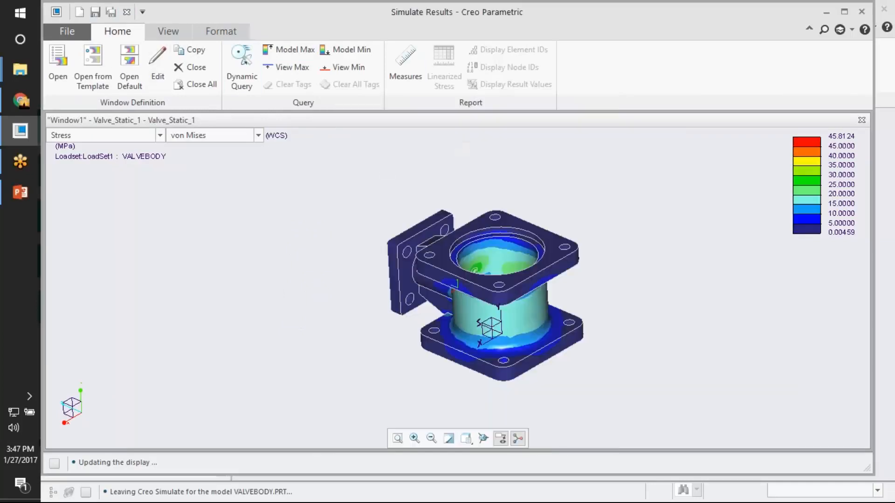
- Close the current results and start a new result window for Valve_Static_1 with the Vectors display type
click(126, 12)
click(489, 295)
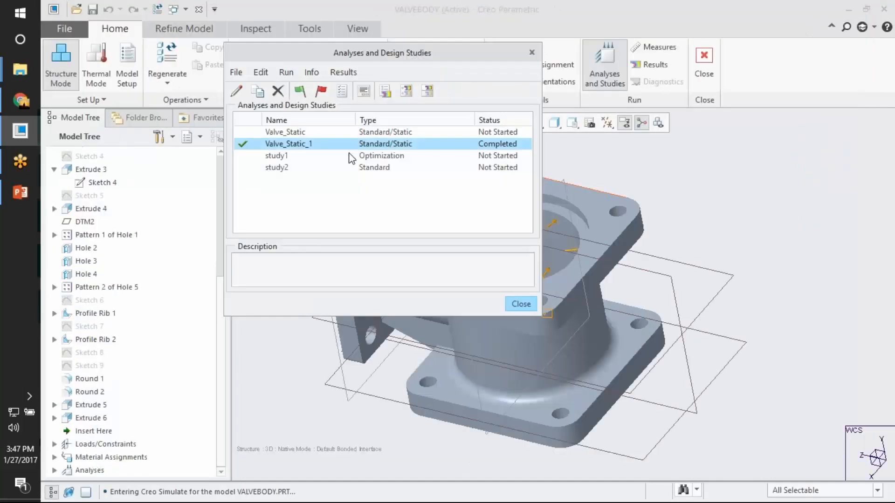
click(385, 91)
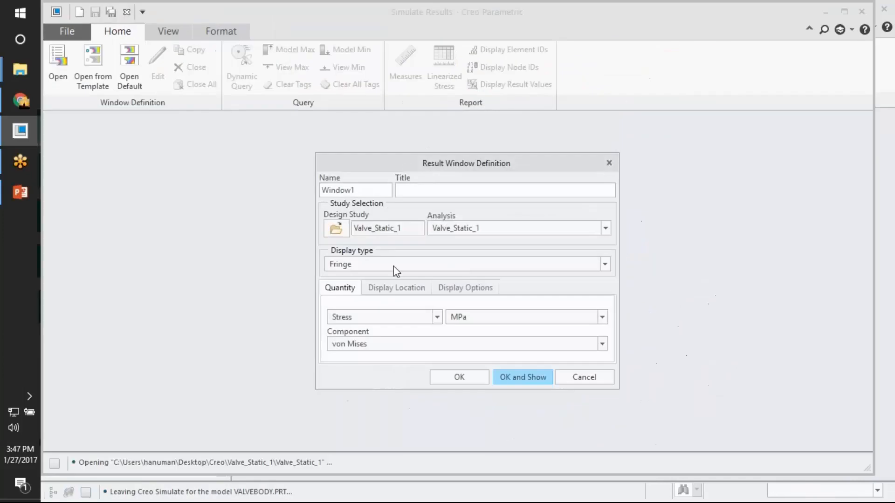
click(395, 266)
click(359, 287)
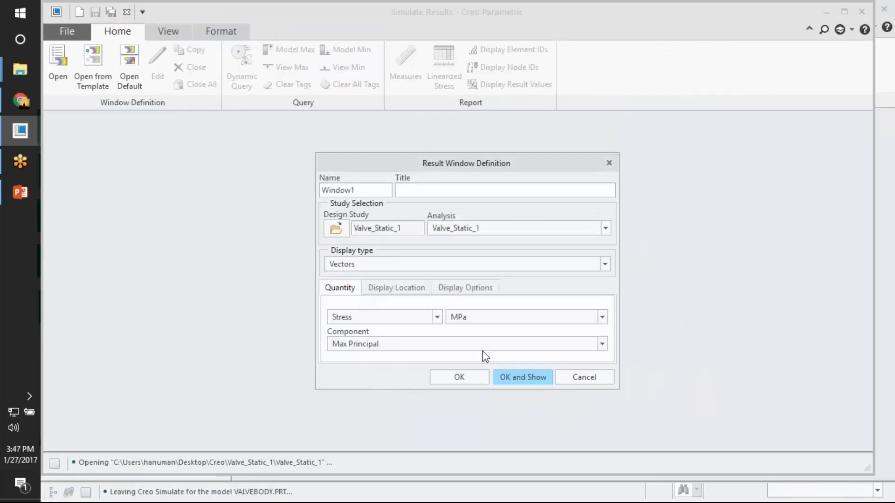
- Show the Max Principal stress vectors in MPa and examine them around the valve body
click(400, 317)
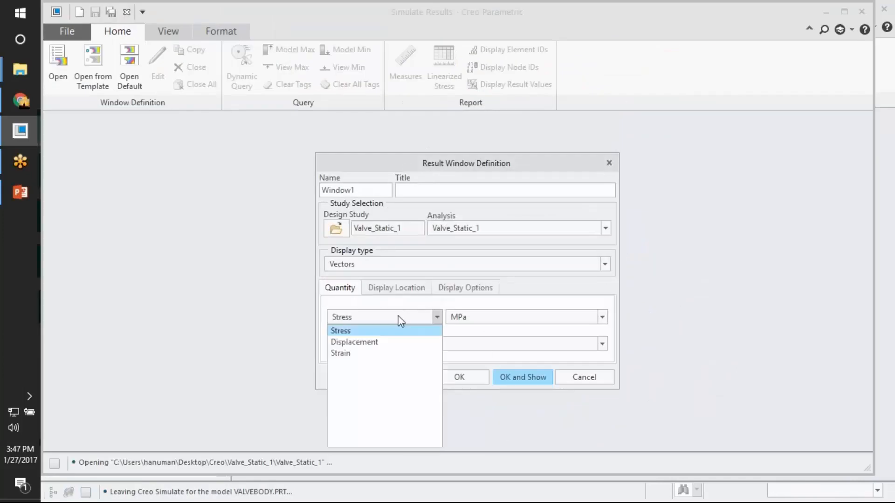
click(540, 305)
click(461, 318)
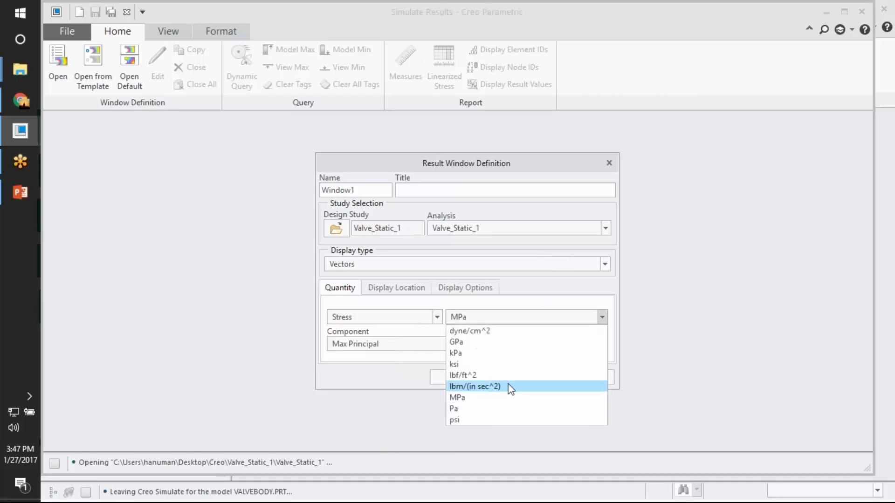
click(486, 320)
click(485, 320)
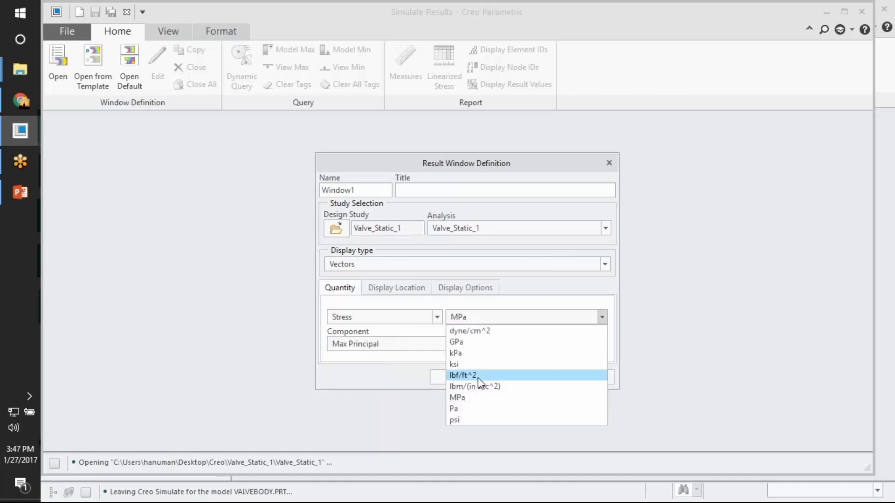
click(396, 347)
click(399, 347)
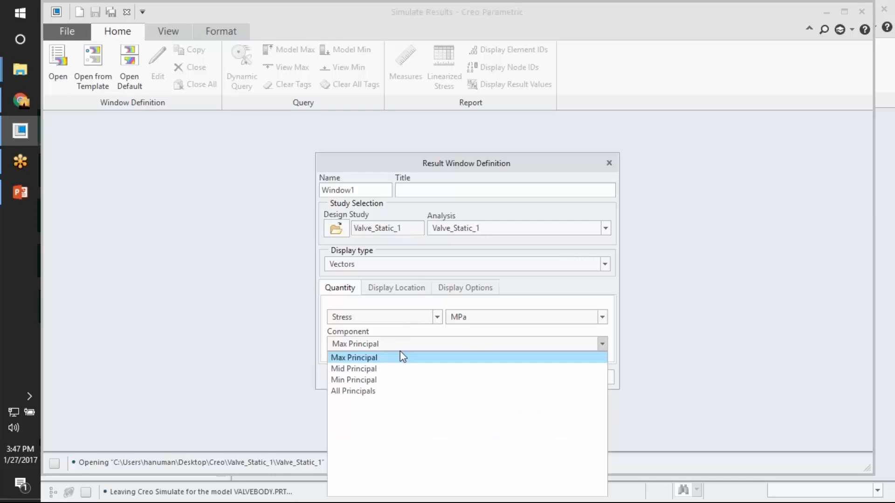
click(380, 362)
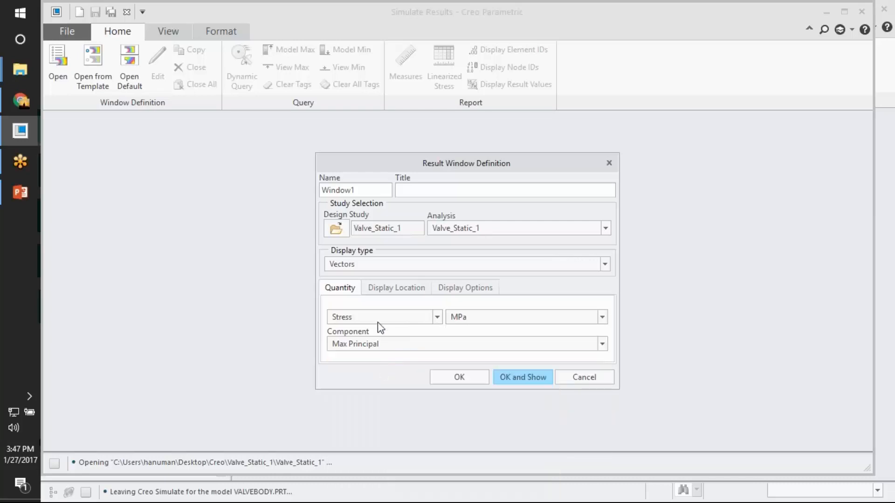
click(386, 350)
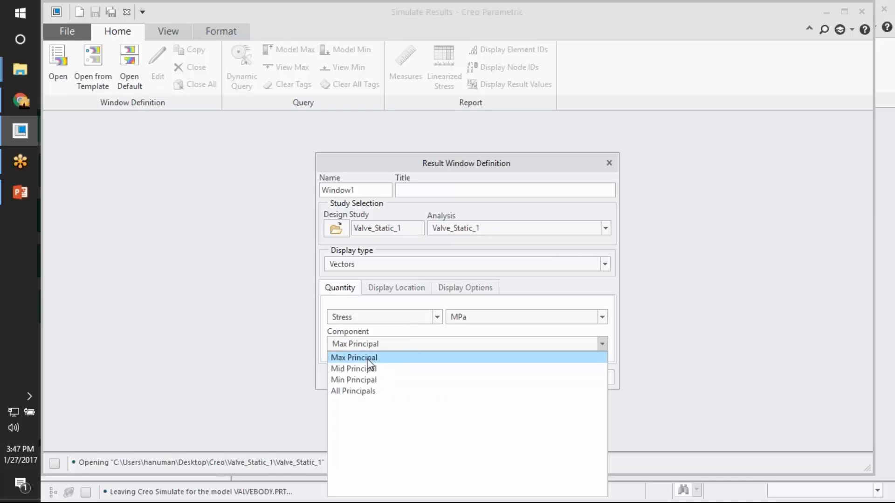
click(367, 360)
click(523, 377)
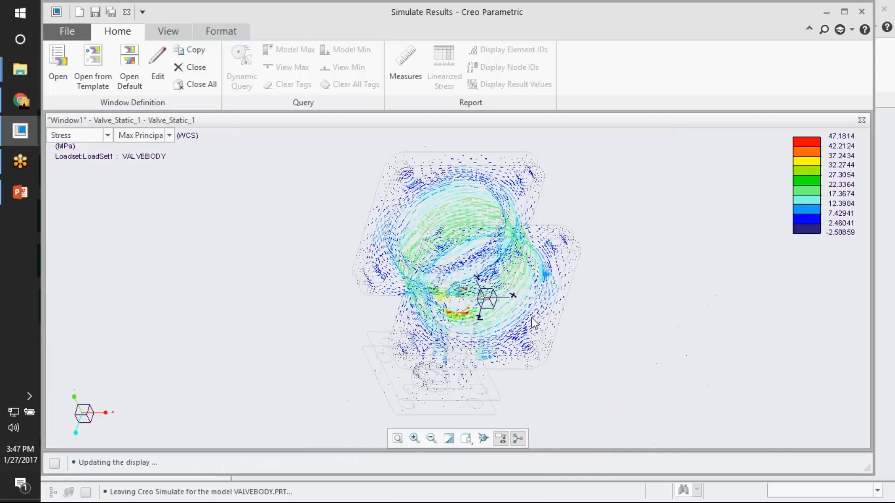
mouse_move(453, 317)
middle_down()
mouse_move(518, 261)
mouse_move(512, 244)
mouse_move(572, 225)
mouse_move(555, 222)
mouse_move(495, 317)
mouse_move(518, 232)
mouse_move(789, 232)
middle_up()
scroll(508, 219, down, 10)
scroll(555, 222, up, 9)
- Enable Deformed, Animate and Auto Start for Window1, show the vector result, and inspect the animated valve body
click(157, 67)
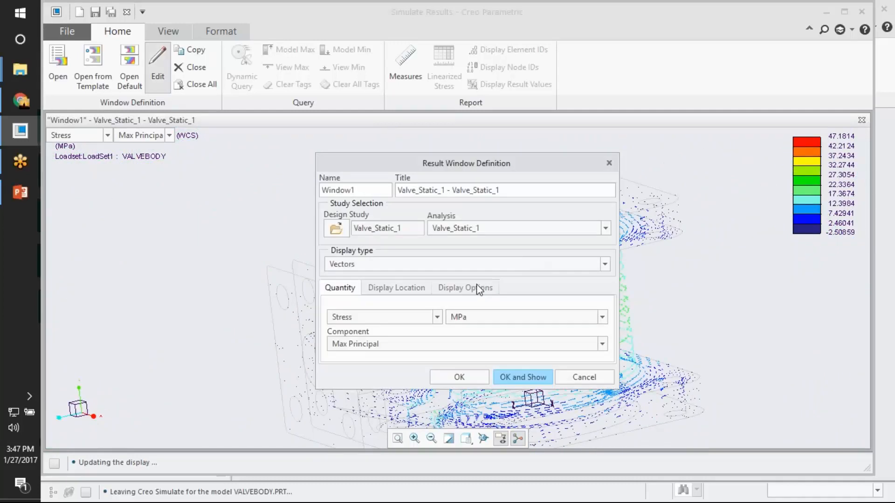
click(476, 285)
click(496, 294)
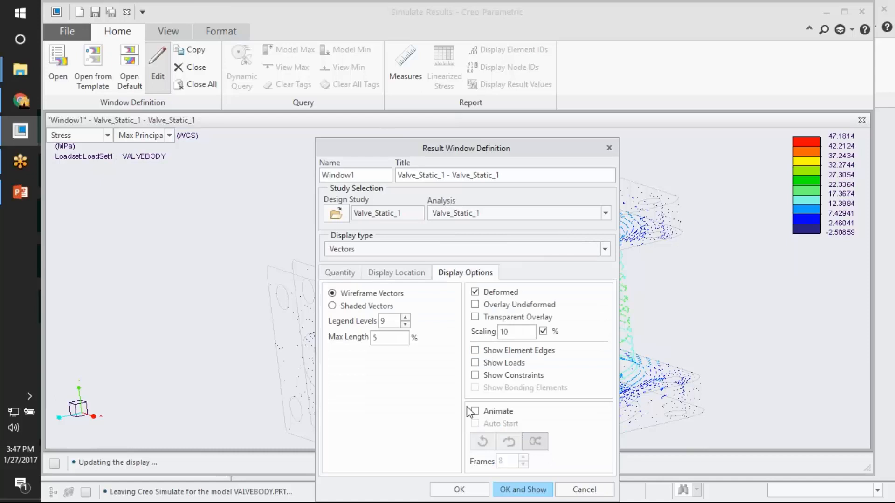
click(475, 411)
click(474, 423)
click(522, 489)
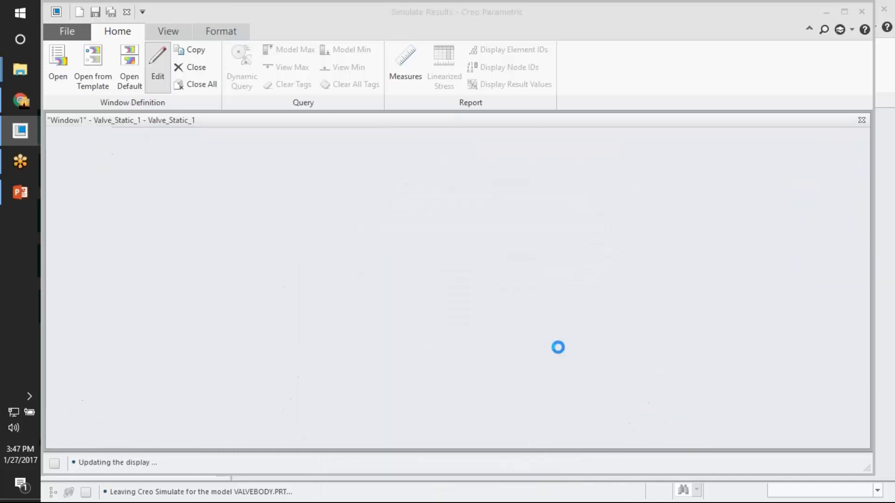
mouse_move(577, 275)
middle_down()
mouse_move(599, 335)
mouse_move(542, 318)
mouse_move(491, 380)
mouse_move(505, 405)
mouse_move(446, 296)
middle_up()
scroll(445, 290, down, 5)
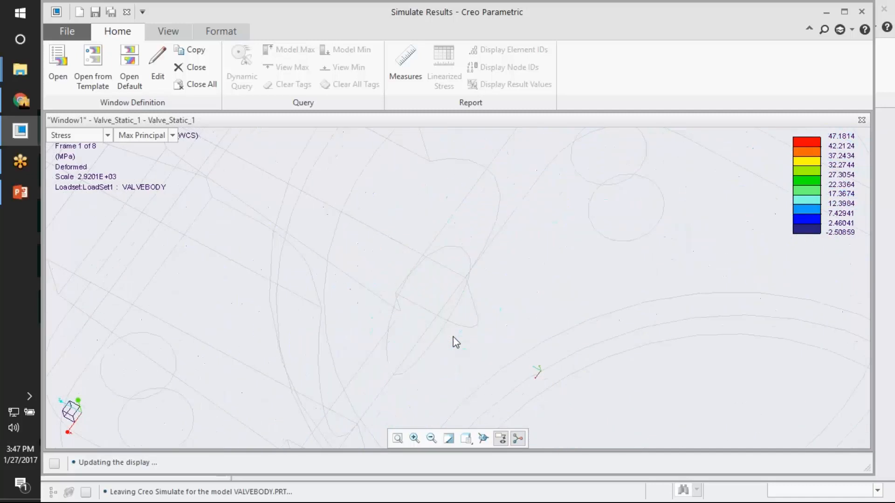
scroll(452, 336, up, 5)
middle_drag(473, 290, 531, 194)
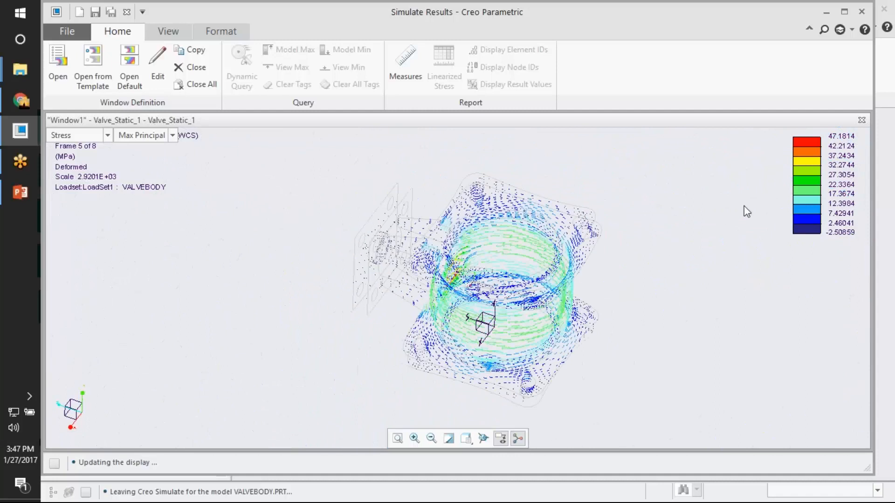
- Edit Window1 and turn off its Deformed and Animate display options
double_click(808, 170)
click(475, 243)
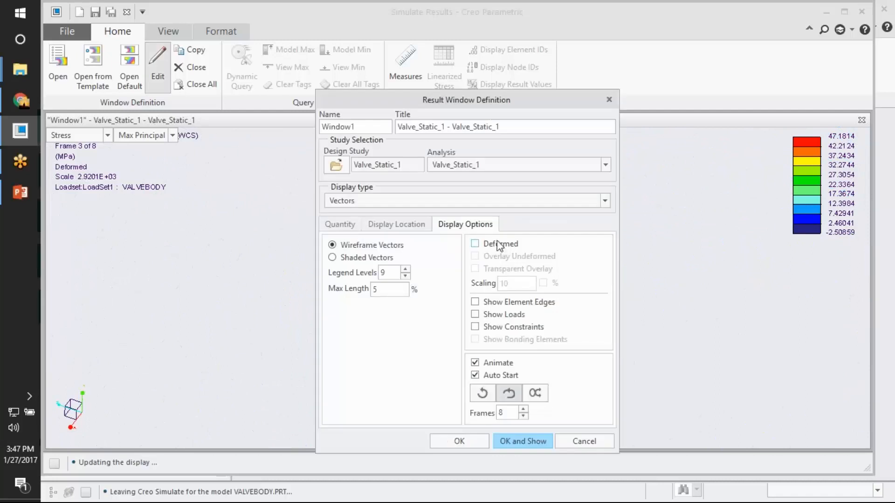
click(474, 362)
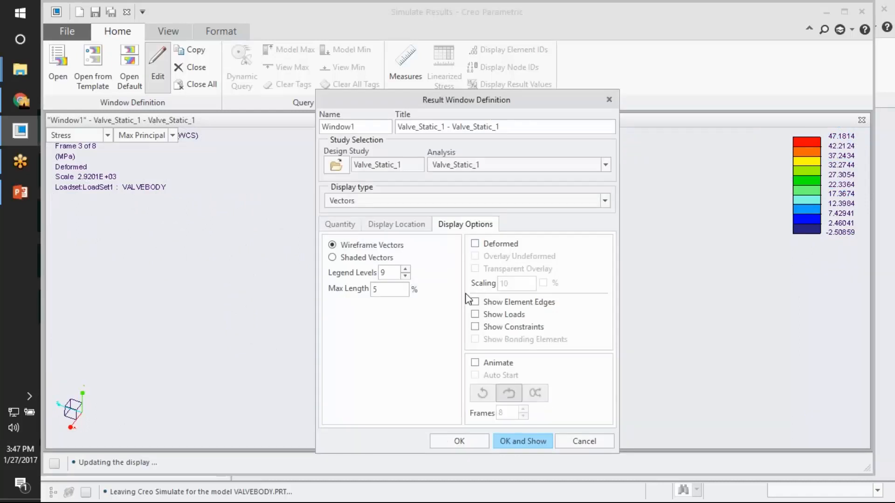
- Set the display location of Window1 to Surfaces
click(411, 228)
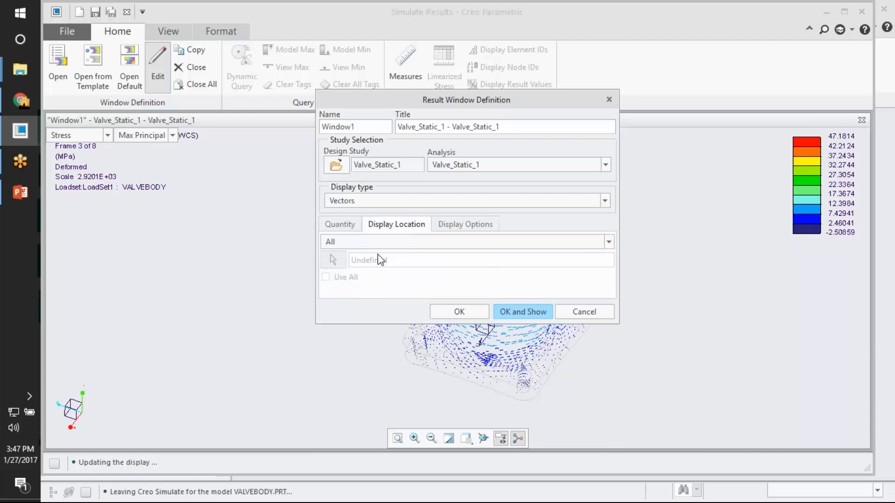
click(354, 243)
click(352, 265)
click(380, 243)
click(368, 278)
- Choose the inner bore surface containing the side port opening as display location, show its stress vectors, and inspect them around the opening
click(332, 258)
click(502, 312)
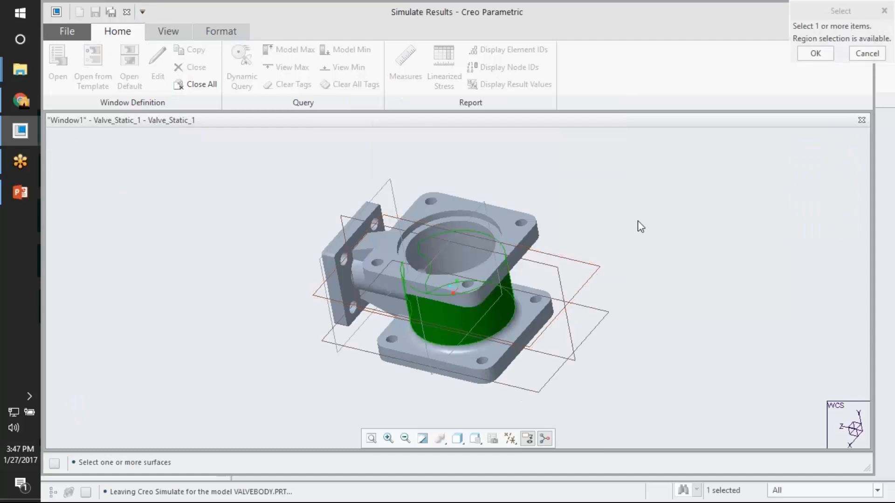
click(471, 248)
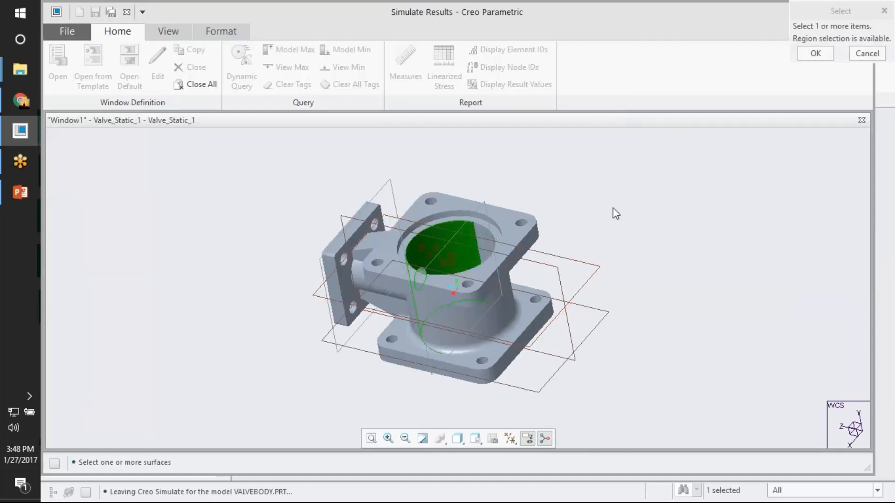
middle_click(613, 216)
click(539, 310)
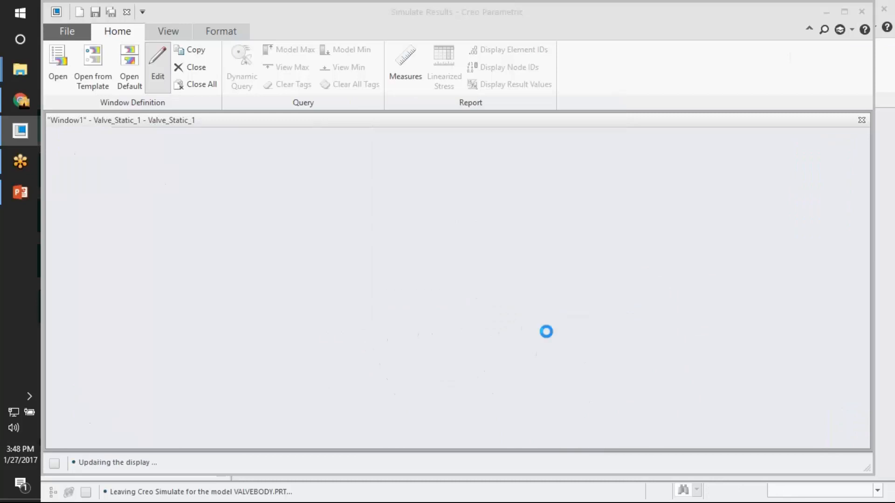
middle_drag(474, 279, 449, 247)
ctrl+middle_drag(449, 247, 525, 412)
middle_drag(501, 317, 538, 286)
ctrl+middle_drag(537, 285, 564, 221)
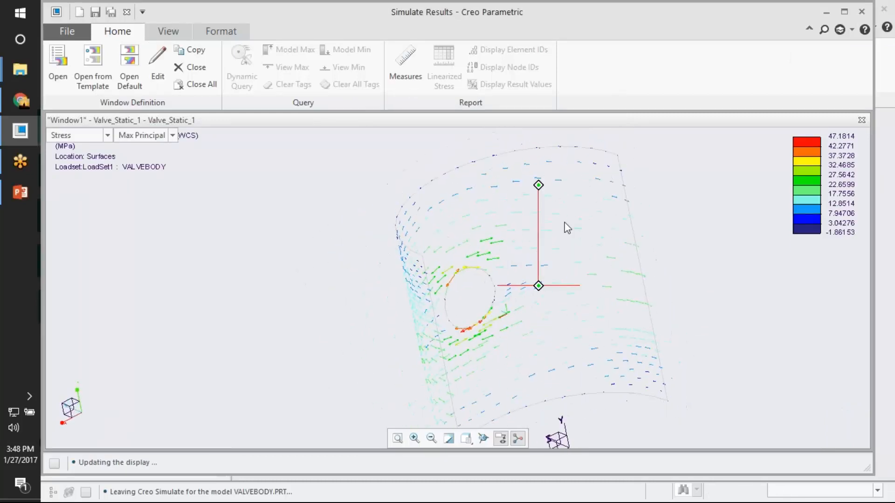
- Change Window1's display type to Fringe and show the Max Principal stress on the selected bore surface
click(157, 66)
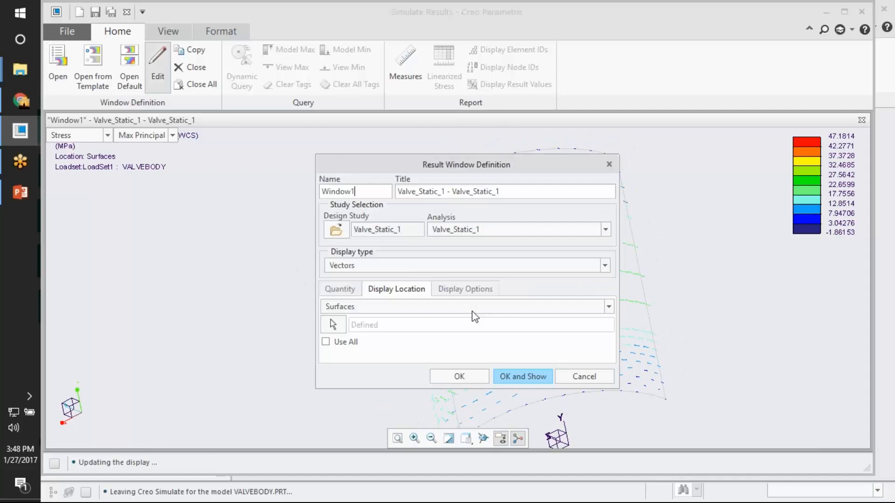
click(394, 266)
click(369, 267)
click(371, 270)
click(352, 280)
click(522, 376)
middle_drag(453, 285, 491, 284)
- Enable Deformed and Animate for the bore surface fringe, show it, and inspect the animated deformation around the port opening
click(158, 68)
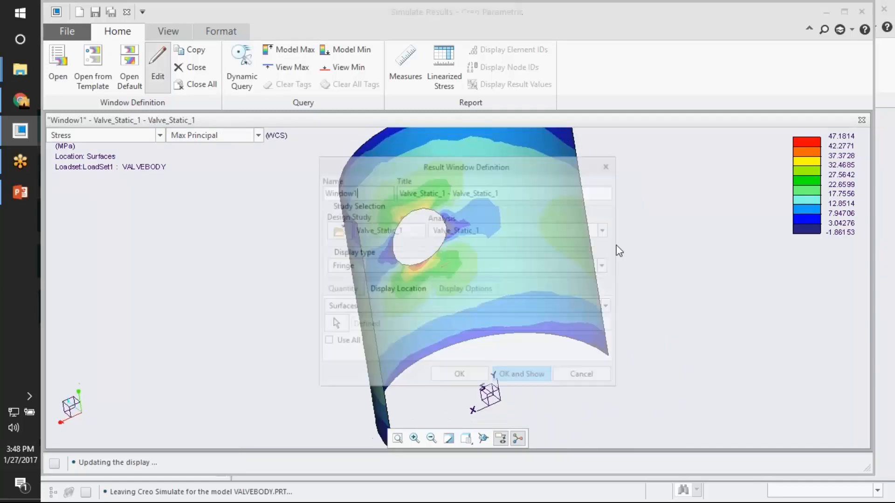
click(460, 291)
click(496, 293)
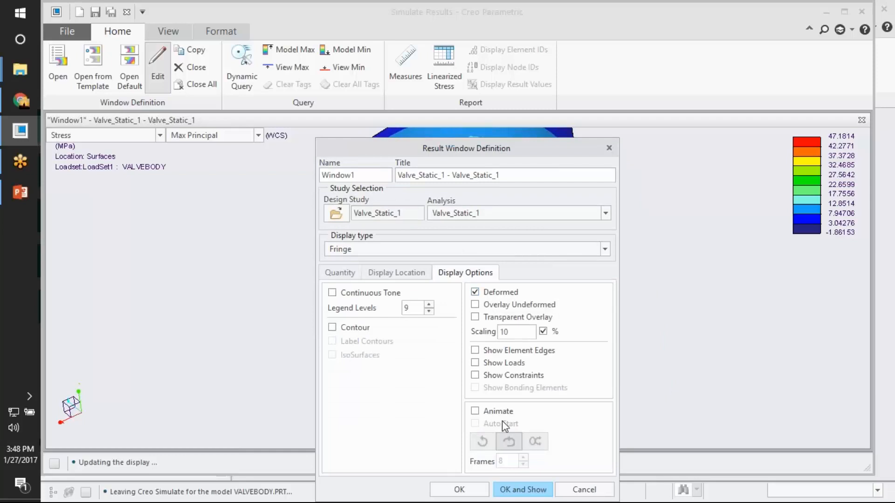
click(497, 412)
click(531, 490)
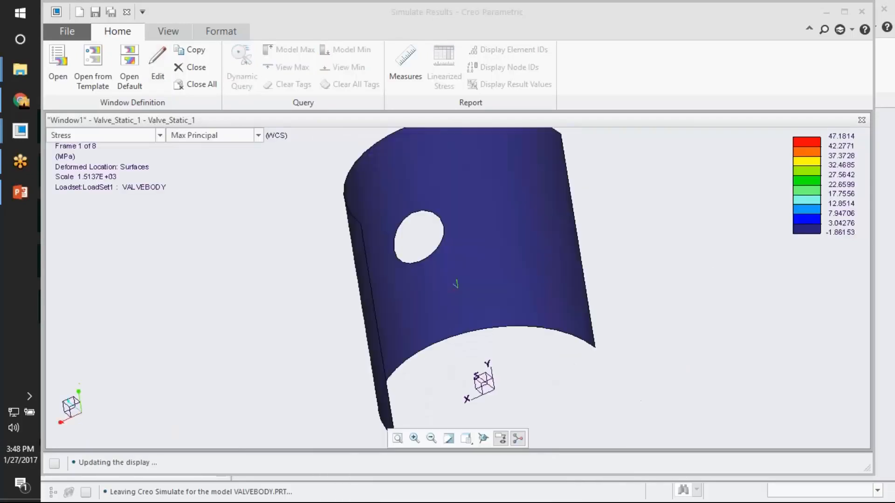
middle_drag(505, 309, 465, 266)
ctrl+middle_drag(426, 234, 495, 424)
mouse_move(513, 370)
ctrl+middle_down()
mouse_move(471, 239)
mouse_move(475, 181)
ctrl+middle_up()
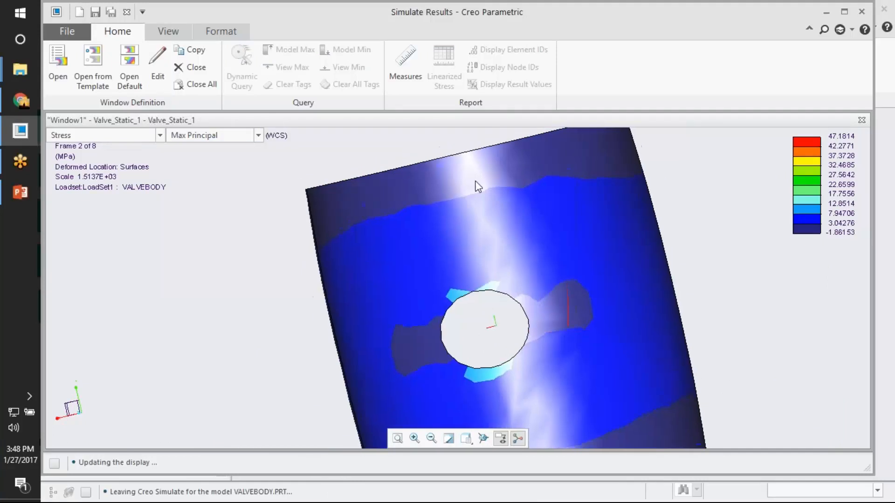
mouse_move(581, 335)
ctrl+middle_down()
mouse_move(515, 234)
mouse_move(519, 200)
ctrl+middle_up()
click(157, 68)
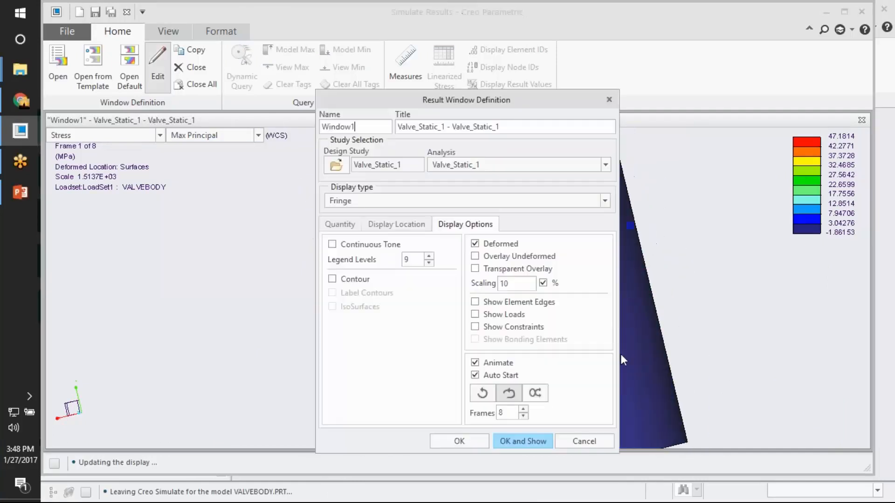
click(578, 440)
- Review the analysis measures for Window1 and create an annotation for max_disp_mag
click(405, 67)
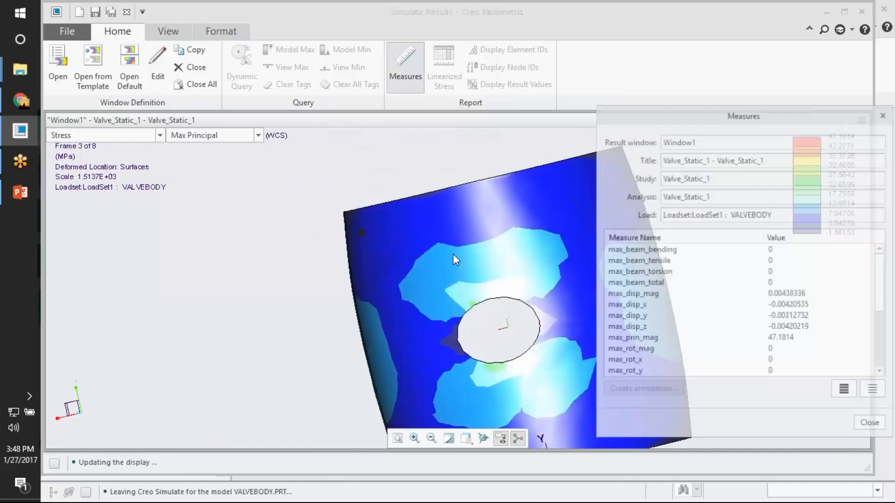
click(674, 282)
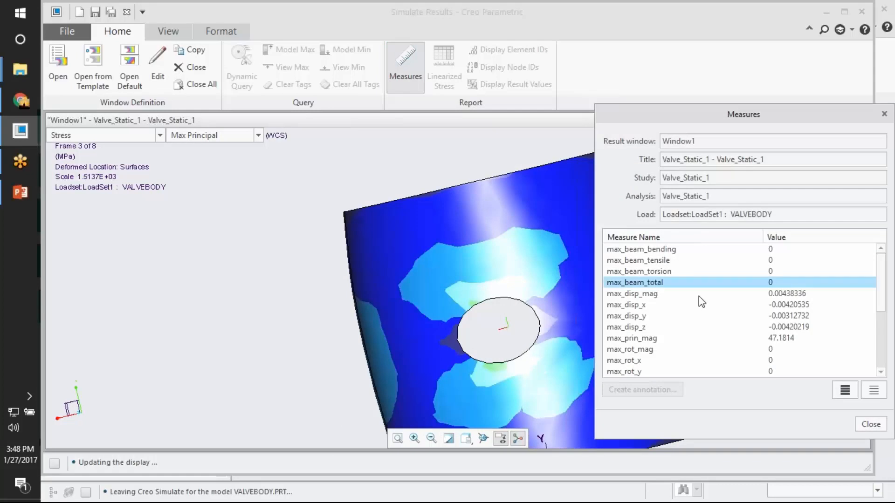
scroll(715, 306, down, 1)
ctrl+click(629, 261)
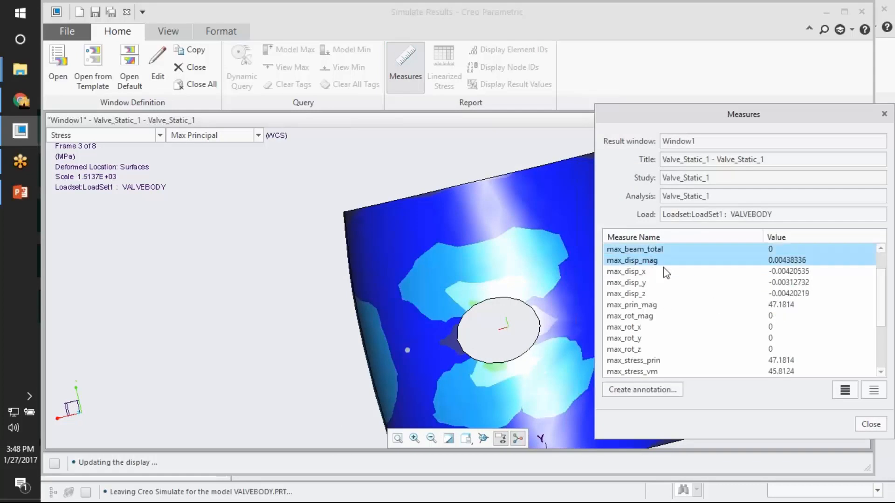
click(698, 263)
click(698, 264)
click(692, 247)
scroll(744, 309, down, 1)
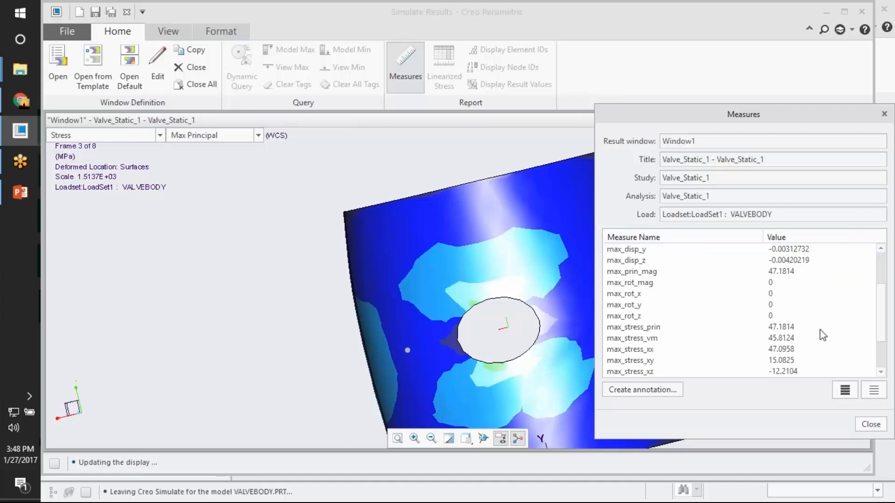
scroll(732, 354, up, 2)
click(627, 394)
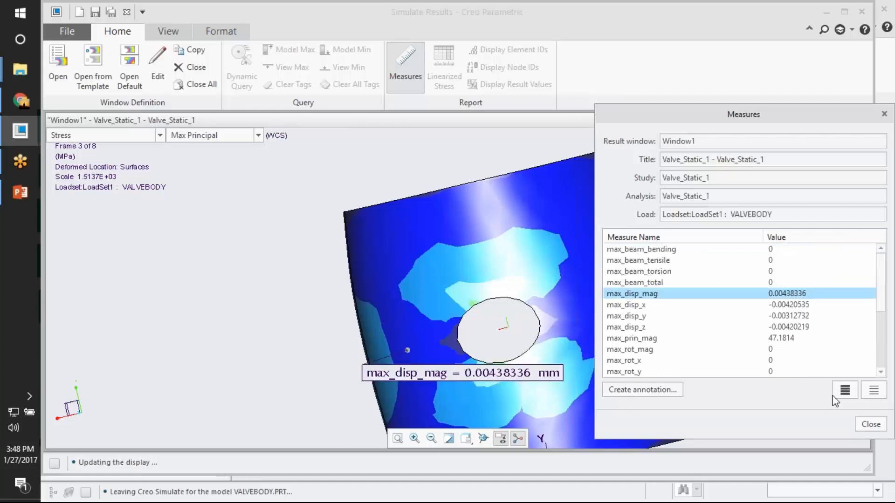
click(867, 424)
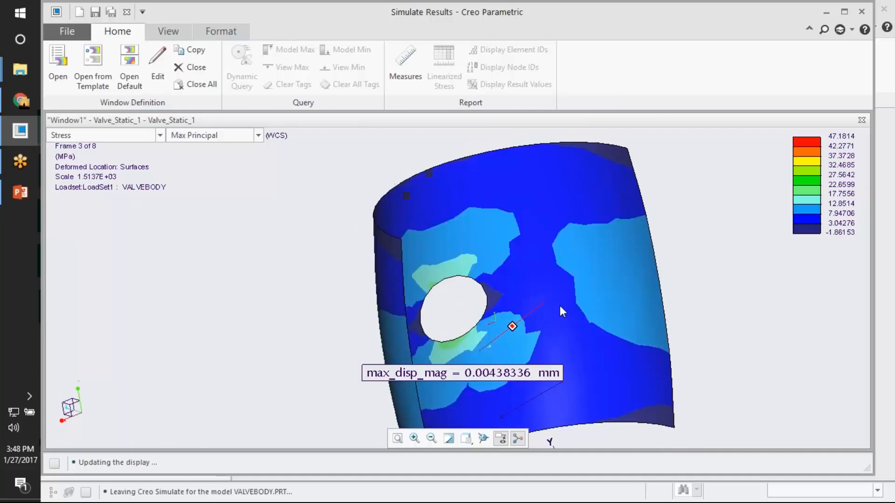
- Set the display location of Window1 to All and show the animated fringe on the whole valve body
click(158, 68)
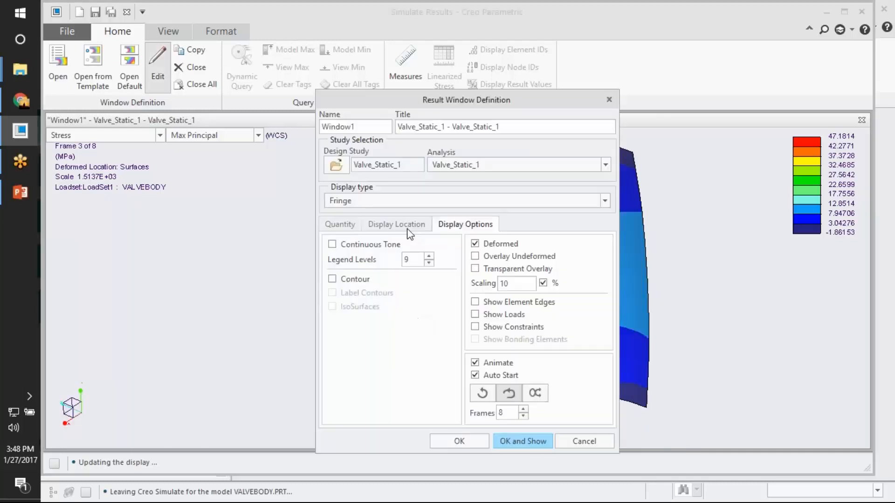
click(397, 224)
click(359, 242)
click(354, 255)
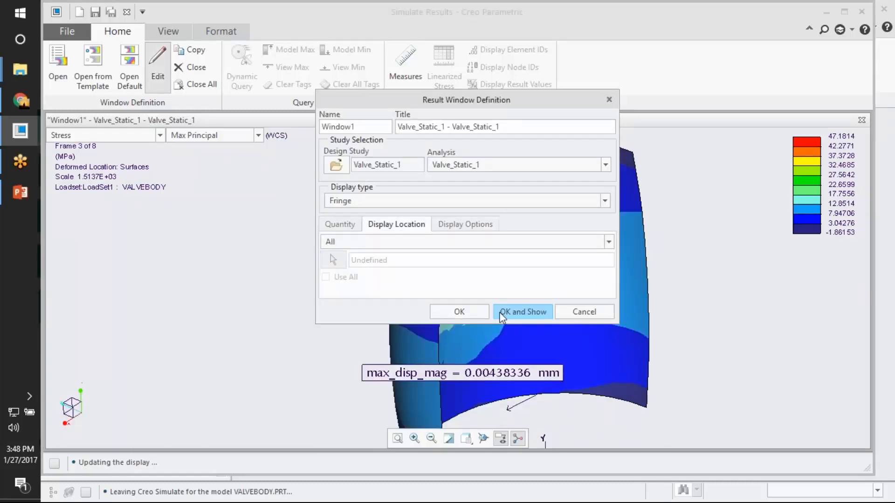
click(505, 311)
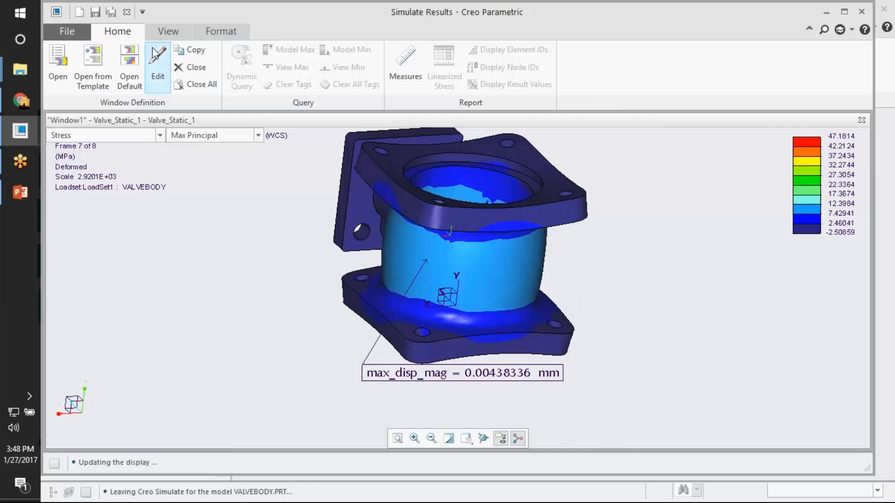
- Close the current results and show a new von Mises stress fringe in MPa for Valve_Static_1 without deformation or animation
click(127, 11)
click(478, 296)
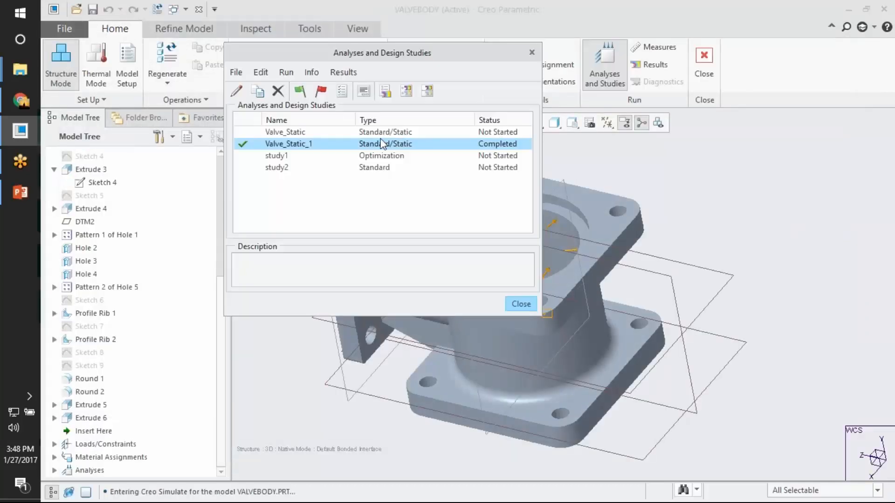
click(385, 91)
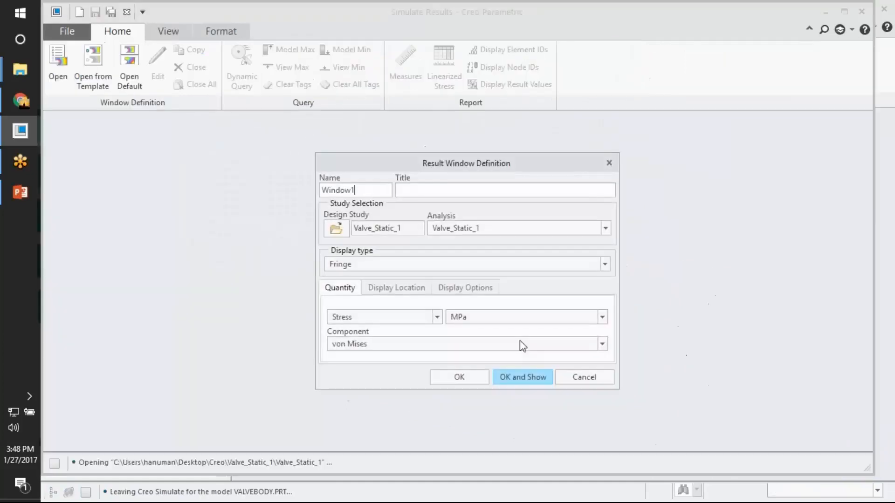
click(485, 274)
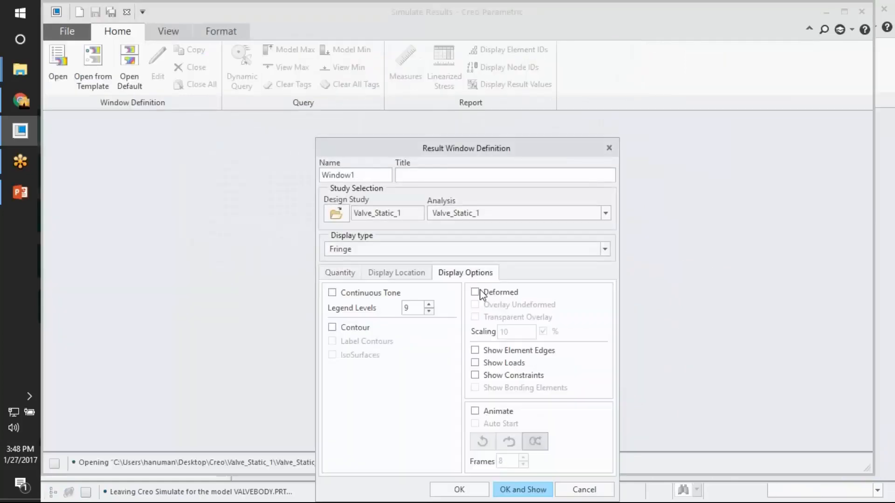
click(527, 487)
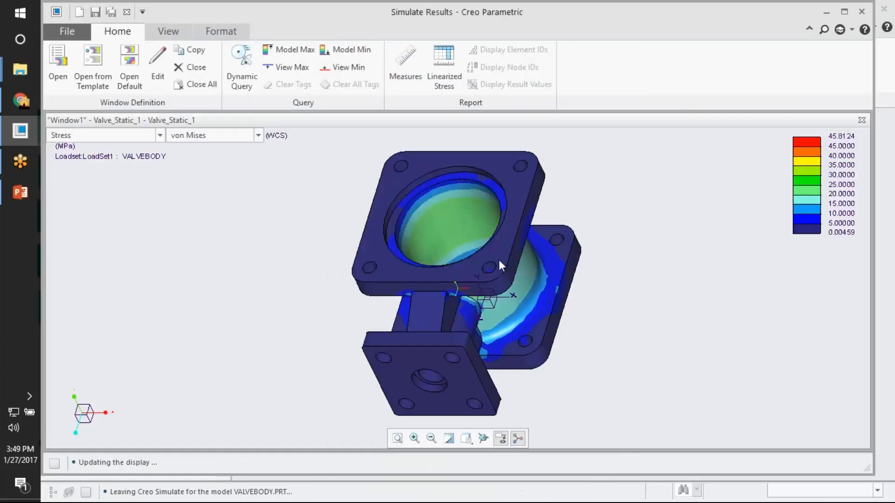
middle_drag(499, 262, 401, 284)
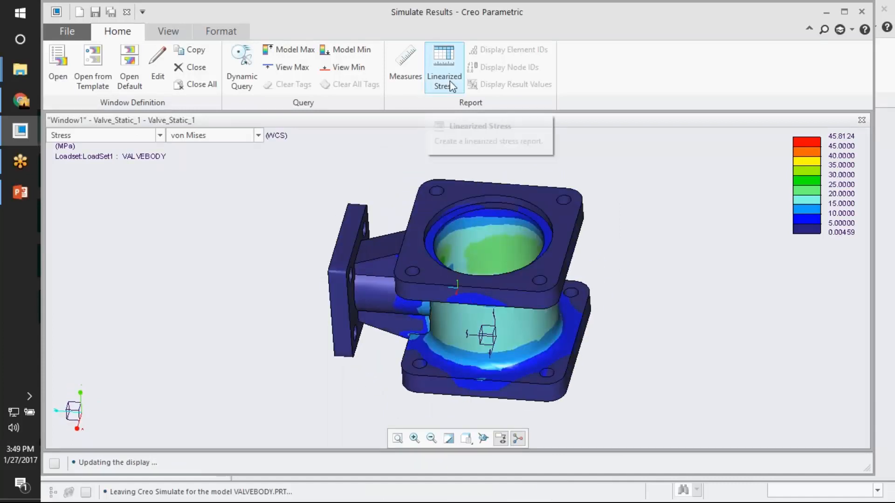
- Create a linearized stress report with Point 1 beside the port opening inside the bore and Point 2 on the opposite surface, and inspect both points
click(451, 84)
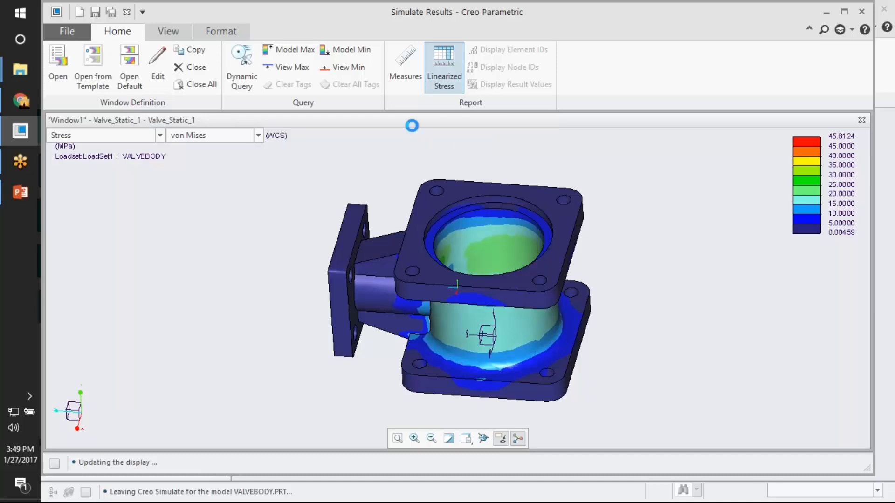
middle_drag(355, 225, 335, 215)
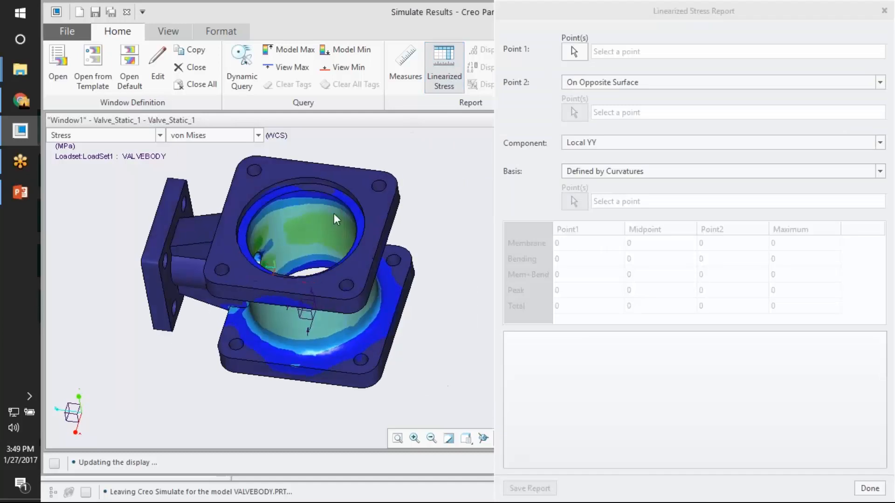
middle_drag(364, 250, 263, 252)
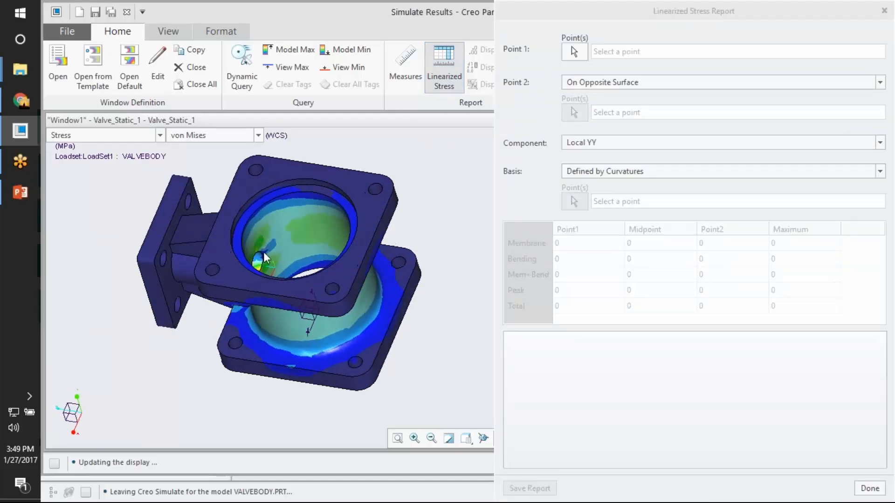
click(574, 51)
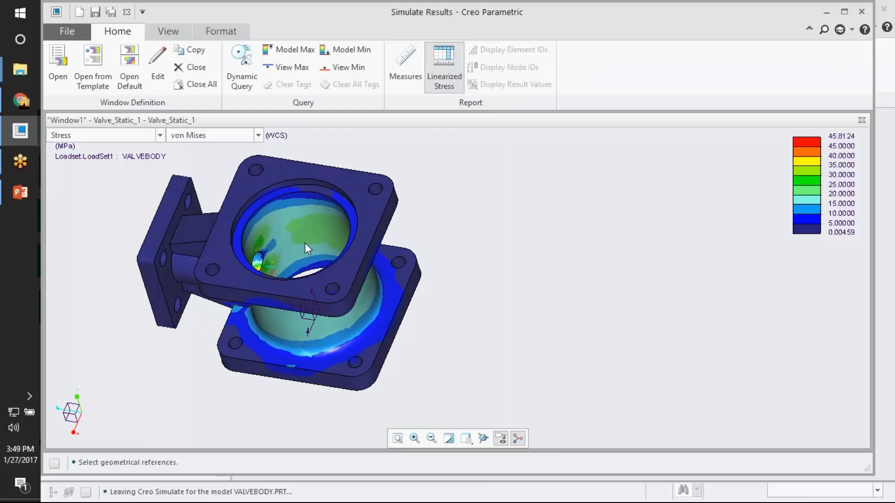
click(266, 258)
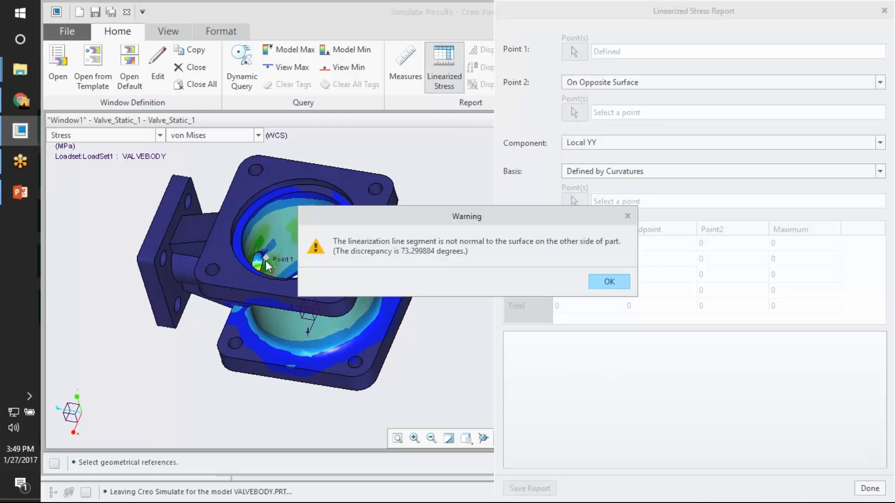
click(619, 285)
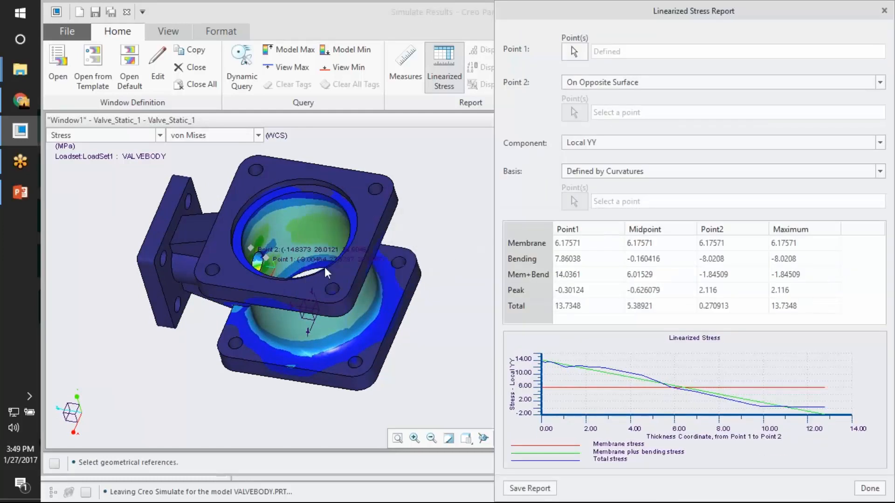
middle_drag(324, 266, 276, 267)
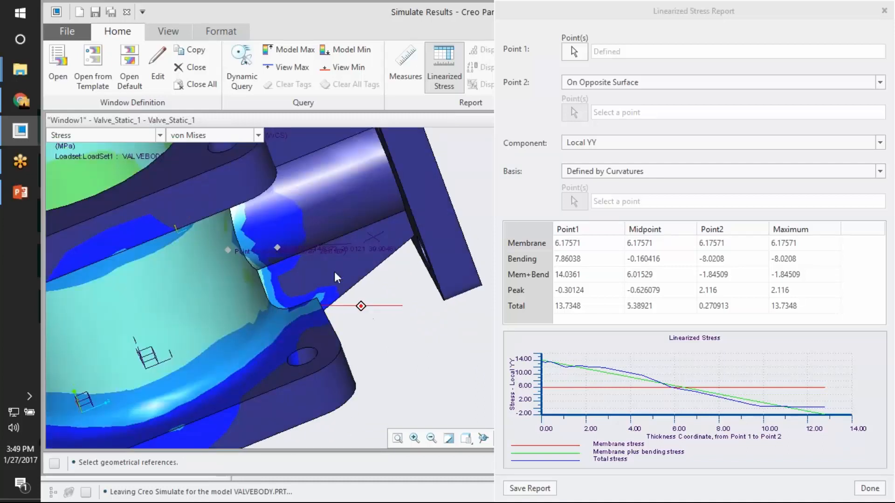
drag(696, 11, 519, 10)
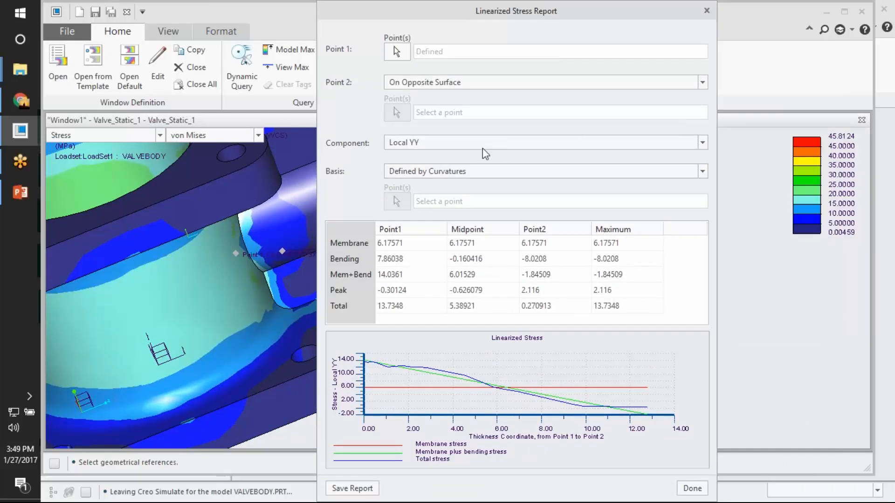
- Set the basis of the linearized stress report to Defined by Stress Values
click(463, 172)
click(463, 172)
click(463, 171)
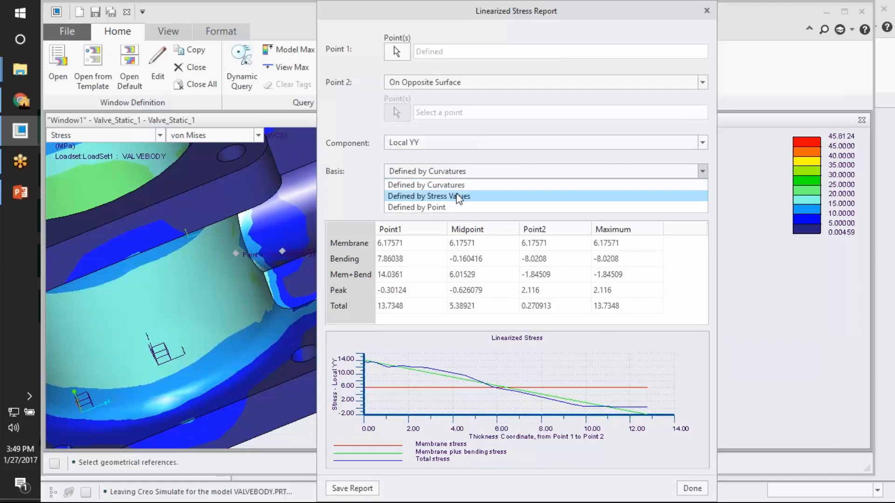
click(444, 196)
click(601, 282)
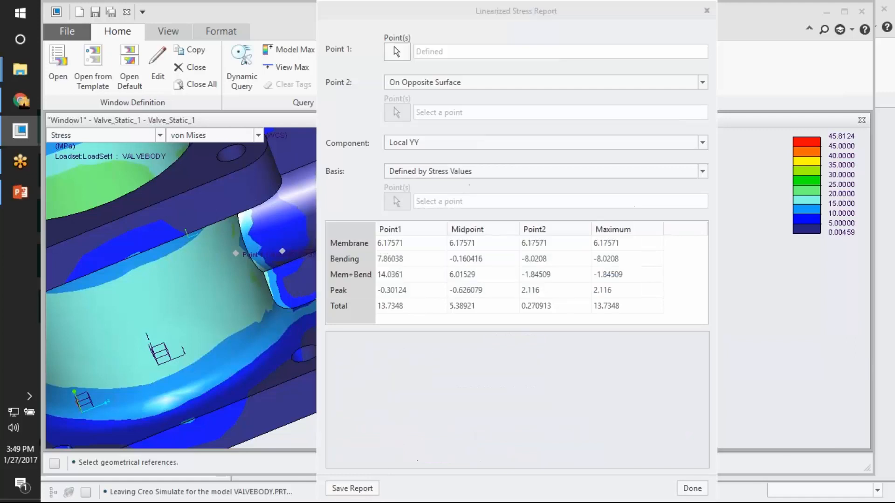
- Plot the Max Principal component in the linearized stress report, followed by the von Mises component
click(458, 147)
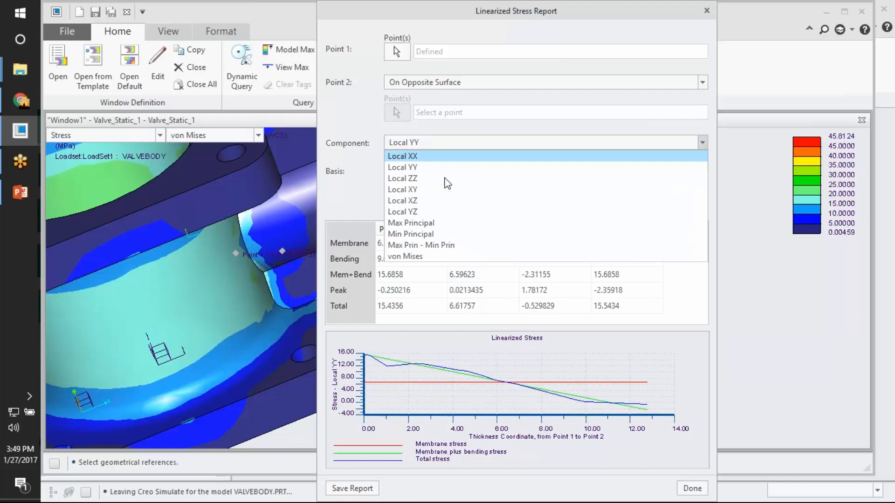
click(451, 226)
click(456, 143)
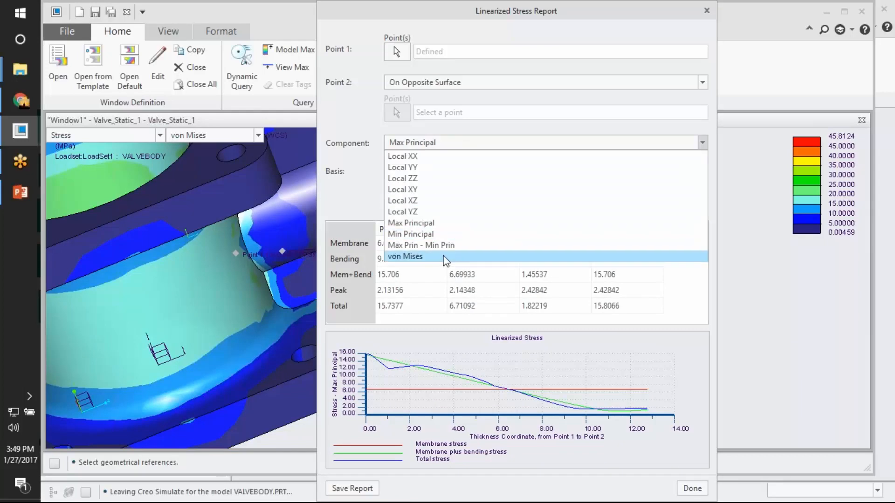
click(443, 256)
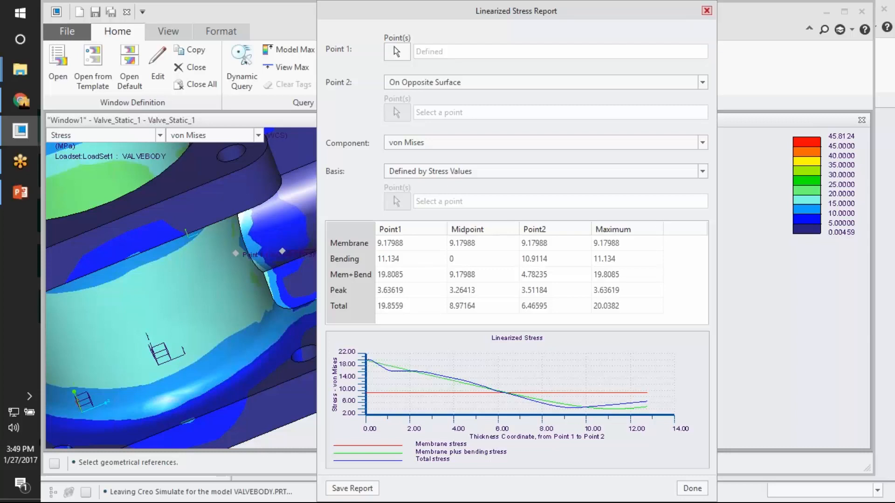
- Close the linearized stress report and tag the model maximum on the von Mises stress plot
click(706, 10)
shift+middle_drag(502, 213, 622, 267)
scroll(621, 267, down, 2)
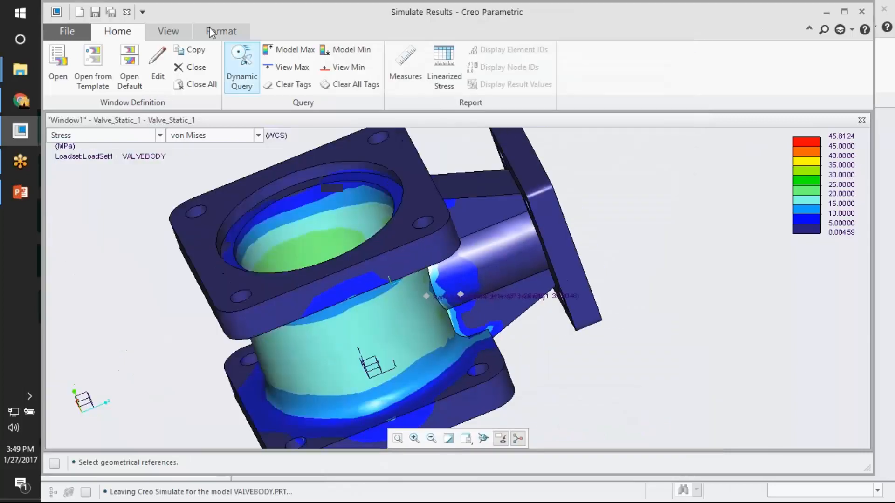
click(293, 50)
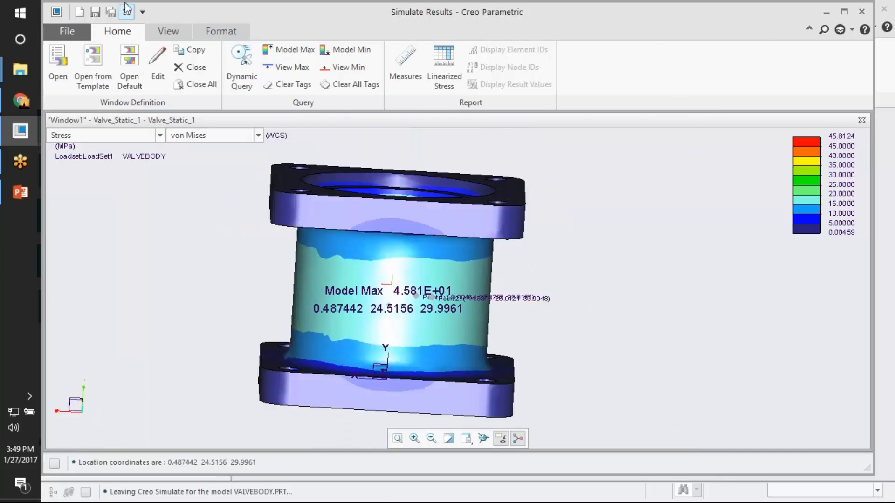
- Close the simulation results window and the list of analyses and design studies
click(127, 12)
click(484, 299)
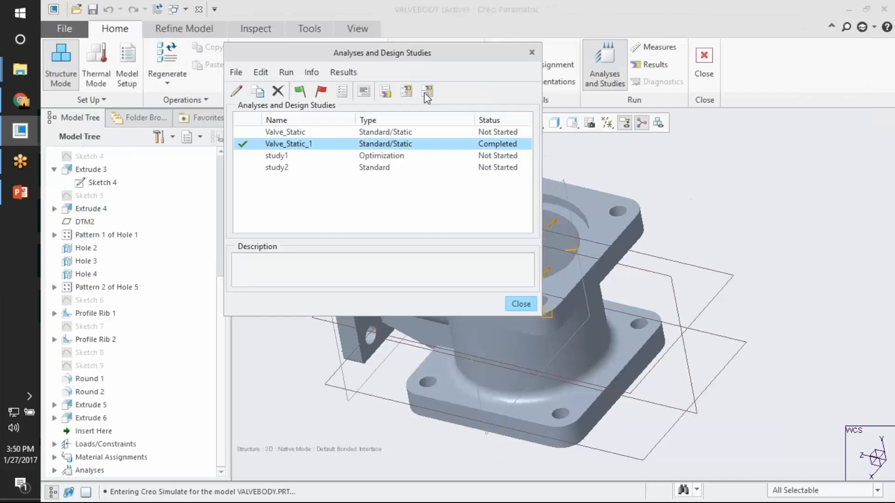
click(532, 53)
ctrl+middle_drag(557, 253, 526, 321)
click(353, 82)
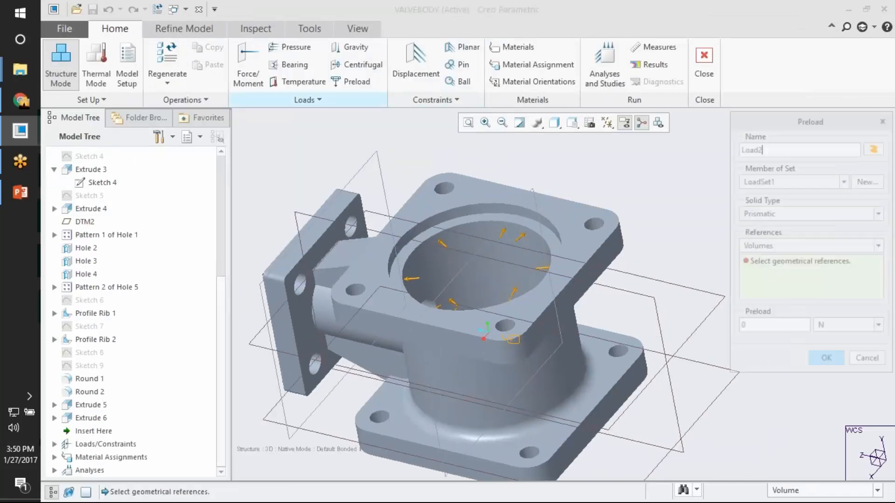
click(786, 246)
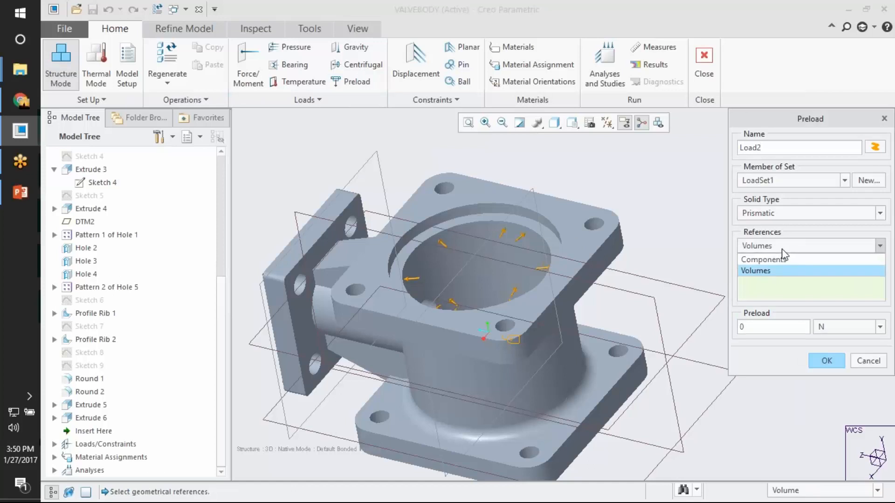
click(785, 260)
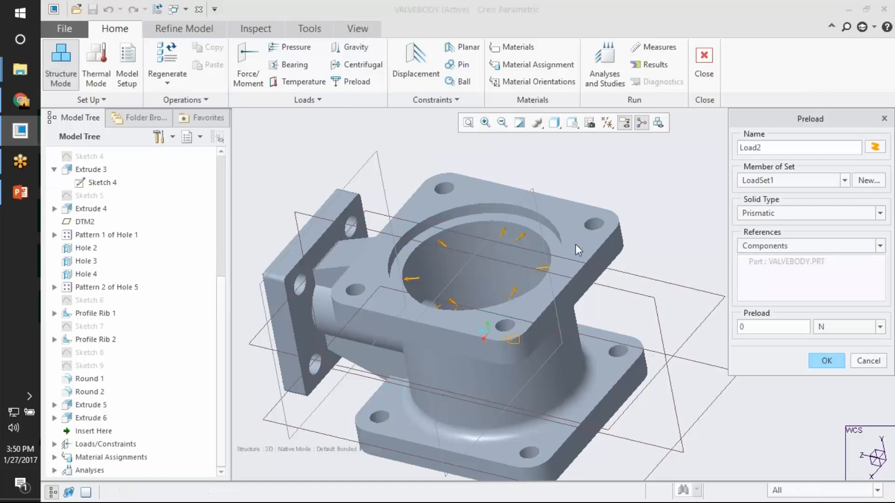
click(760, 247)
click(759, 273)
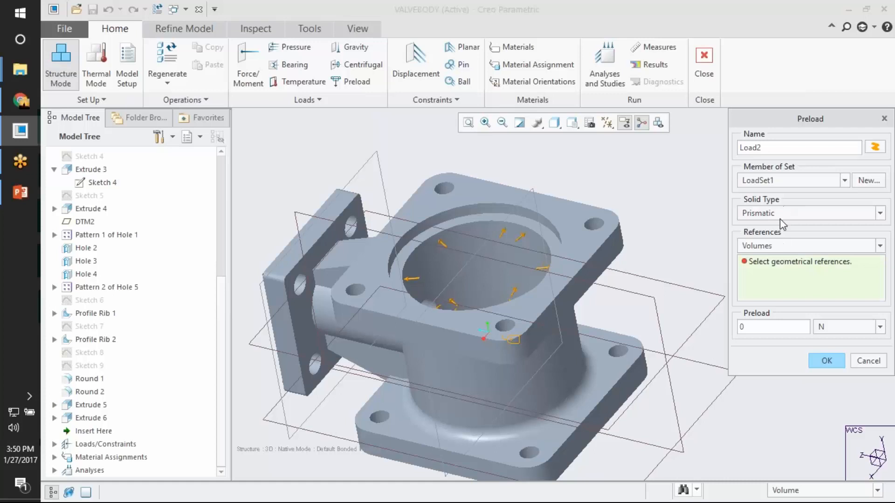
click(768, 213)
click(756, 236)
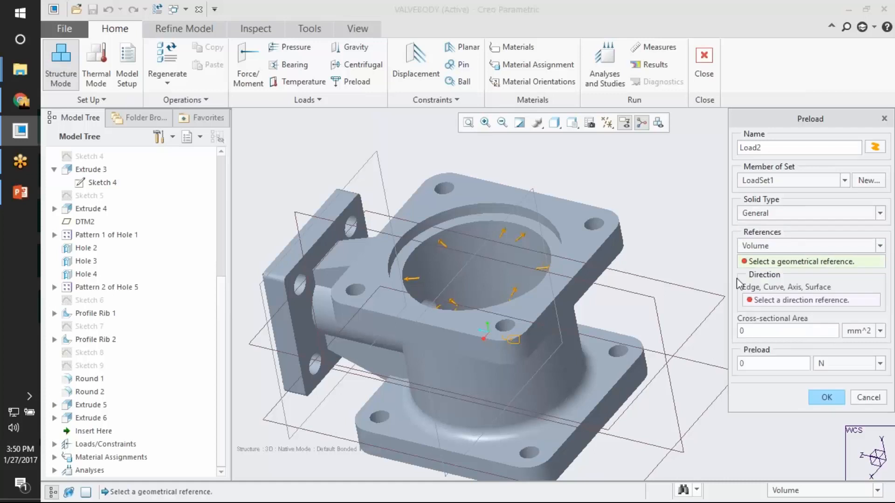
click(783, 247)
click(769, 273)
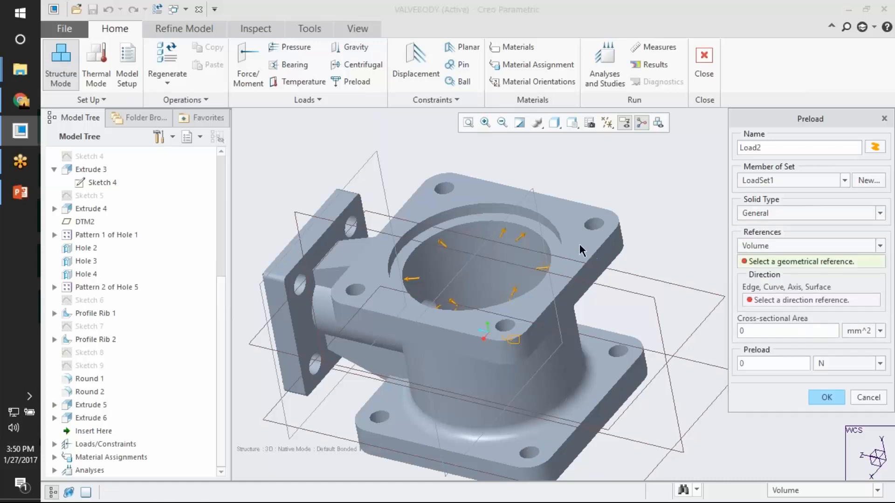
click(865, 399)
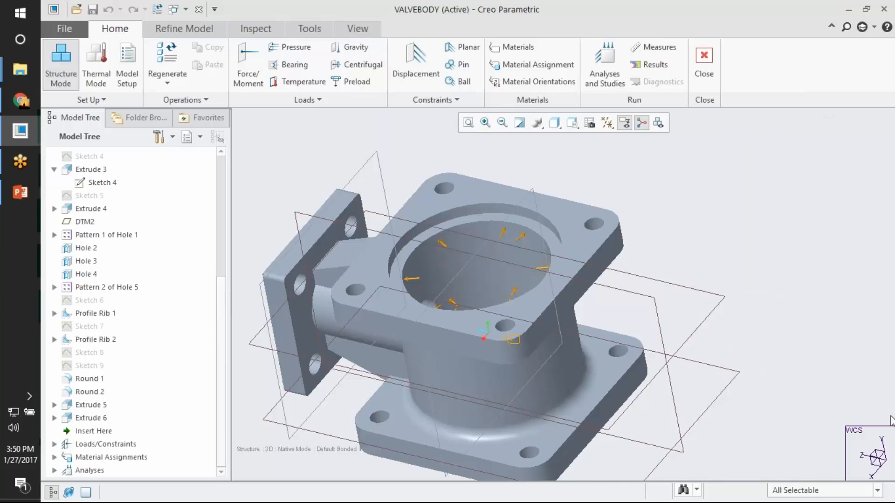
- Create an extruded volume region about 18 mm deep from a small circle sketched on the upper flange between two bolt holes
click(187, 29)
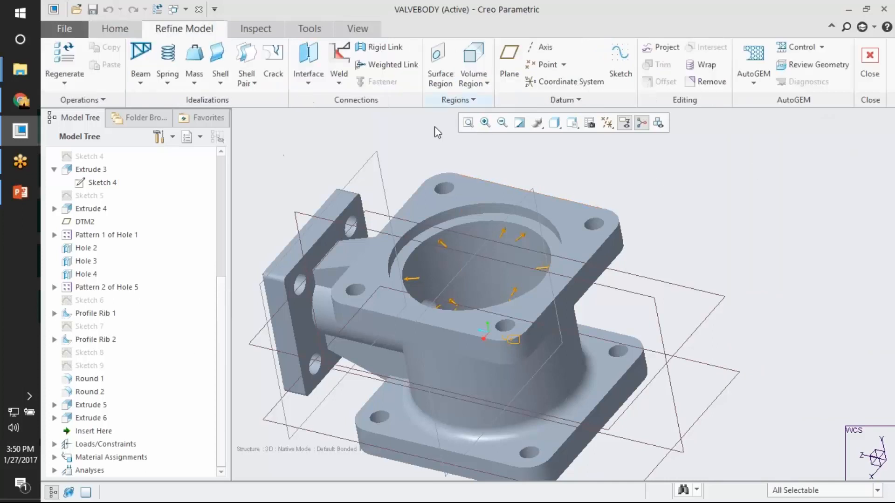
click(471, 84)
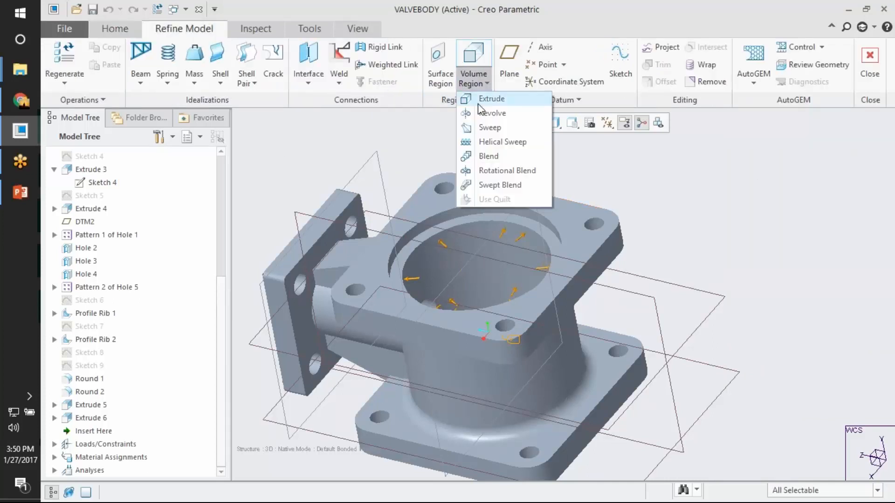
click(472, 99)
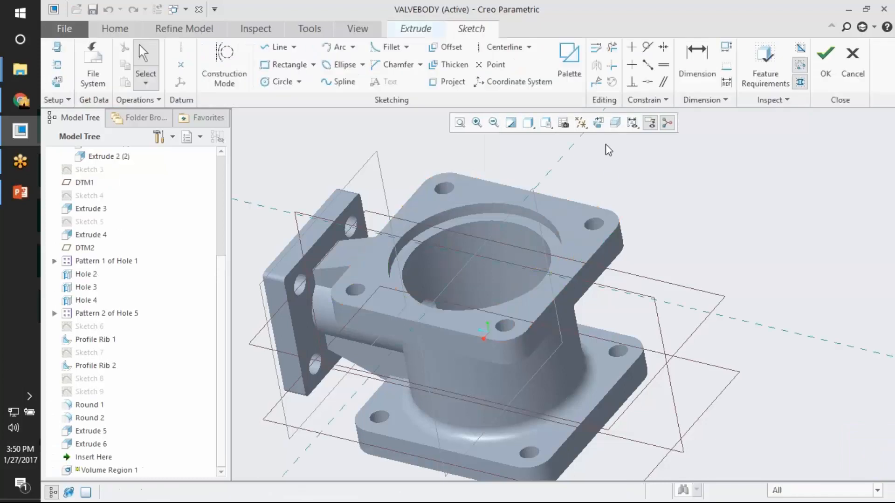
click(598, 123)
click(278, 83)
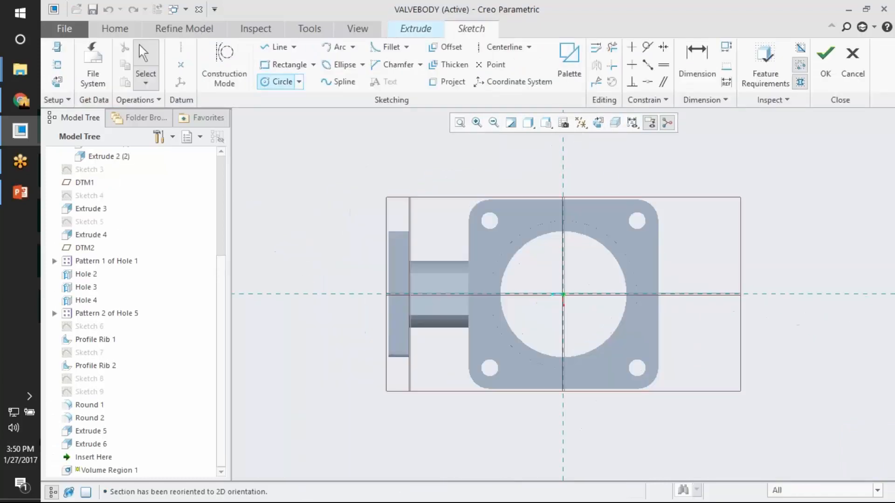
click(645, 262)
middle_click(670, 252)
middle_drag(670, 252, 490, 289)
click(827, 70)
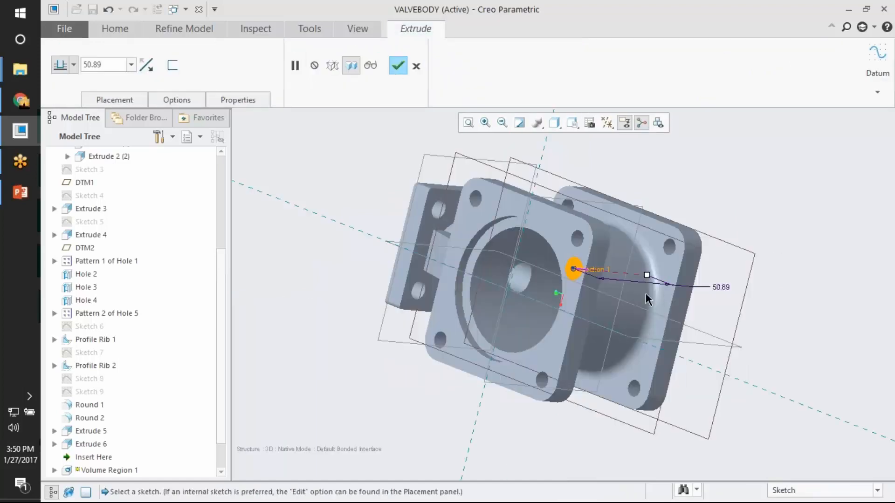
drag(646, 275, 625, 282)
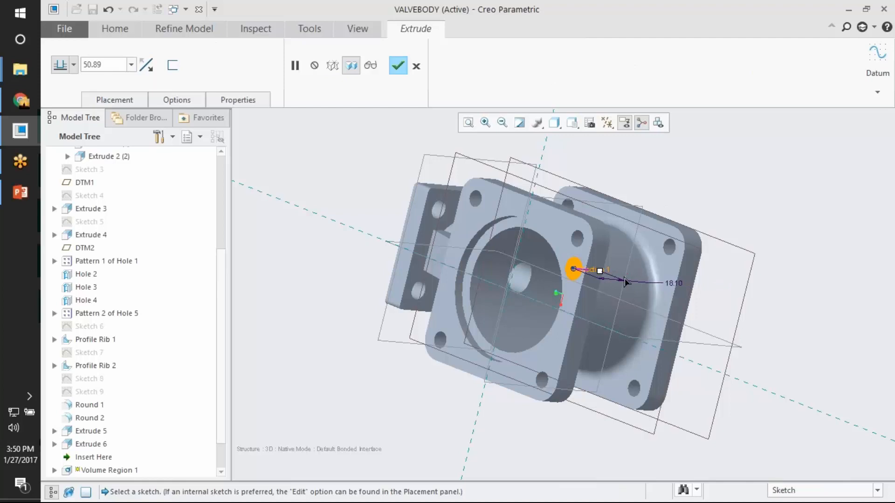
click(399, 67)
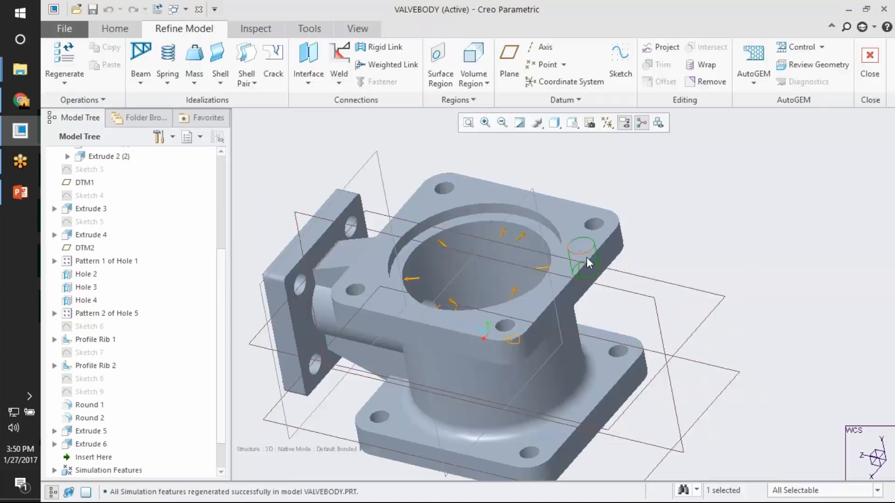
- Apply a General preload of 500 N to the cylindrical volume region, with a 1200 mm^2 cross-sectional area and its top surface as direction
click(114, 29)
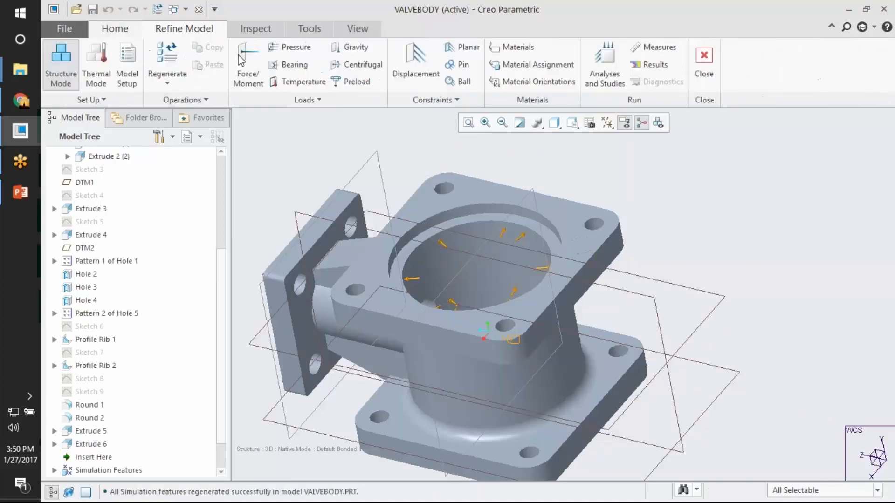
click(357, 81)
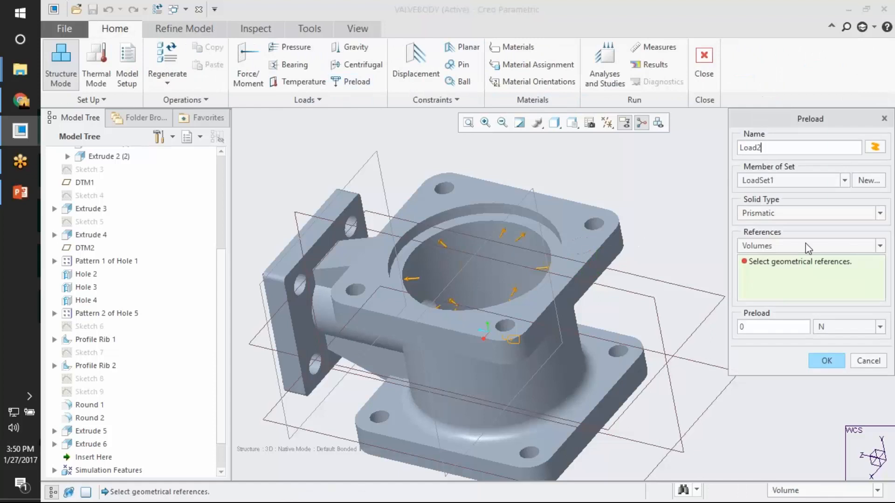
click(792, 213)
click(764, 235)
click(586, 247)
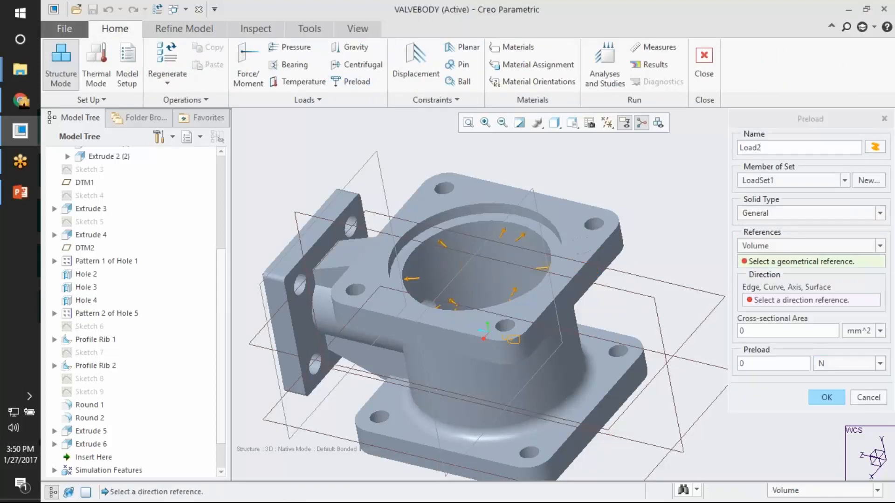
click(778, 333)
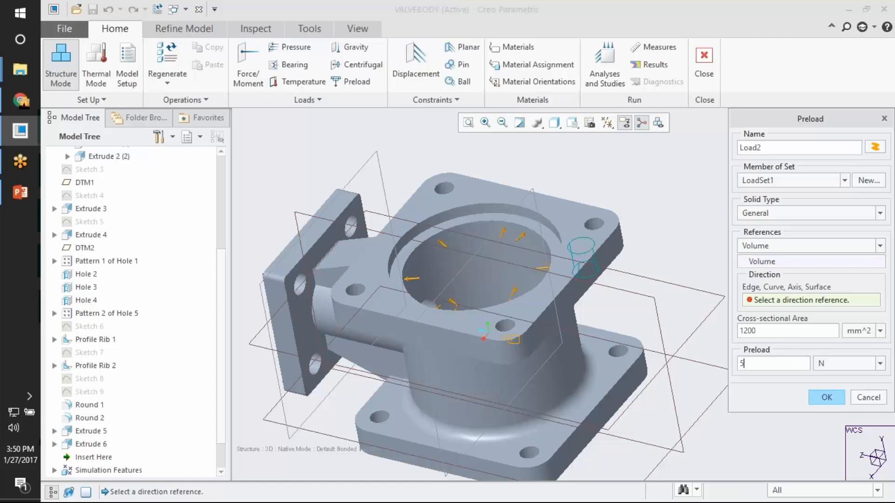
text(500)
click(580, 245)
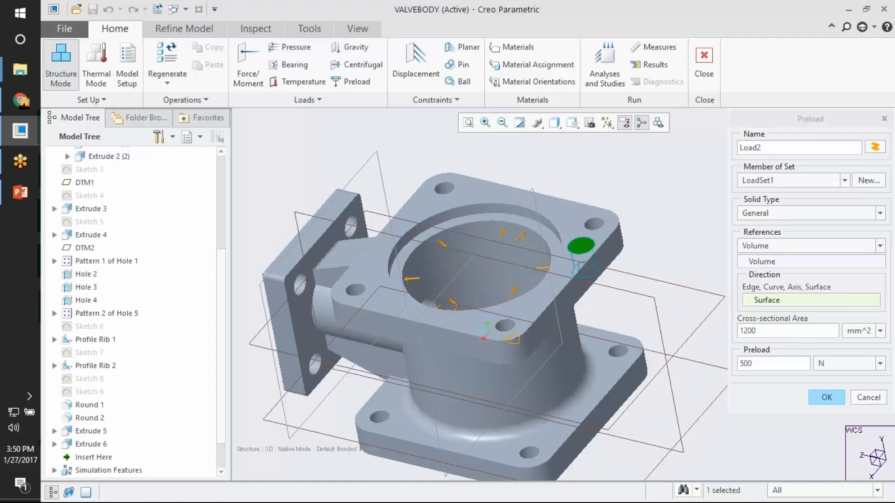
click(826, 397)
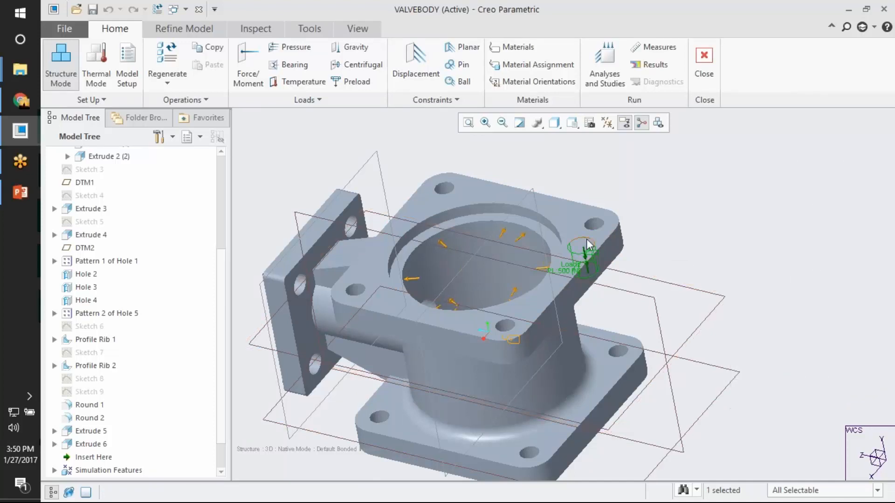
- Inspect the preload on the flange and open the list of analyses and design studies
mouse_move(585, 239)
ctrl+middle_down()
mouse_move(623, 380)
mouse_move(577, 254)
ctrl+middle_up()
scroll(606, 321, up, 4)
scroll(577, 254, up, 3)
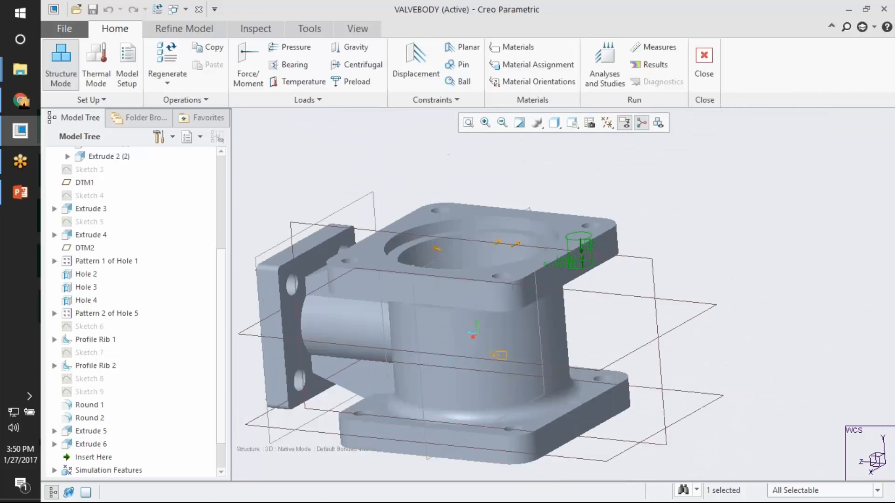
middle_drag(613, 287, 616, 322)
click(604, 68)
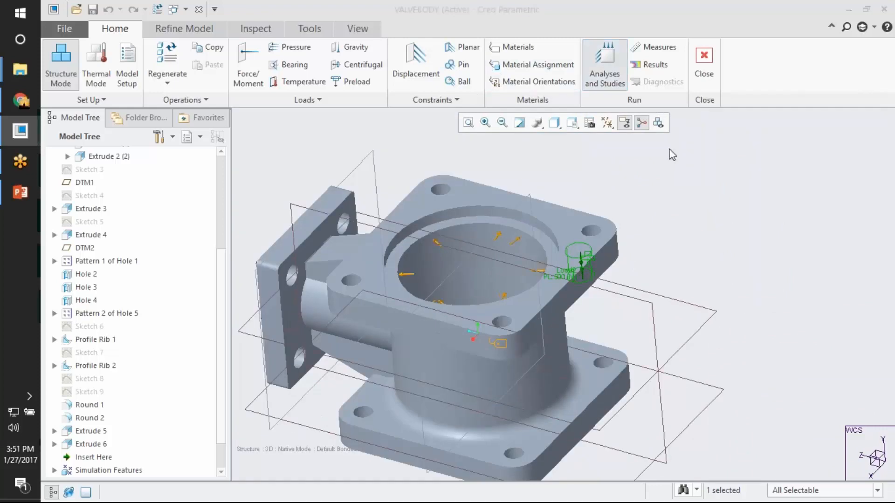
click(260, 72)
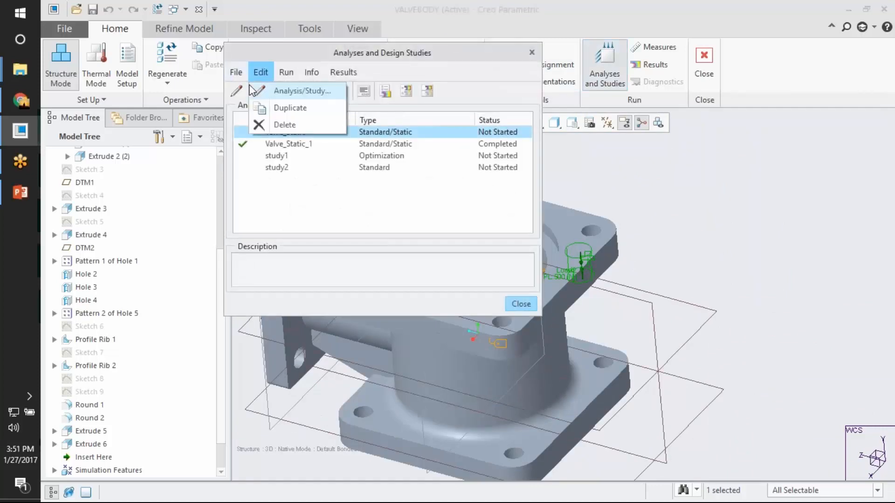
click(275, 90)
click(618, 10)
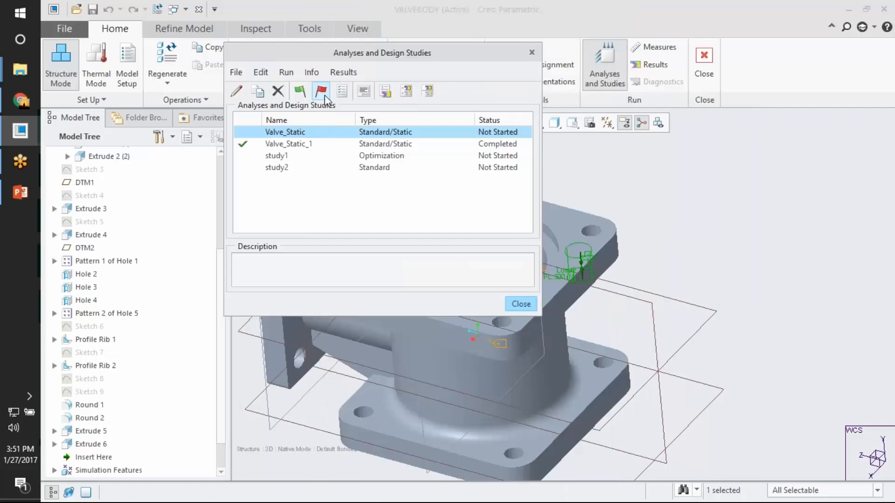
- Create a static analysis named Static_Preload using ConstraintSet1 and LoadSet1, with Single-Pass Adaptive convergence and inertia relief off
click(236, 72)
click(280, 88)
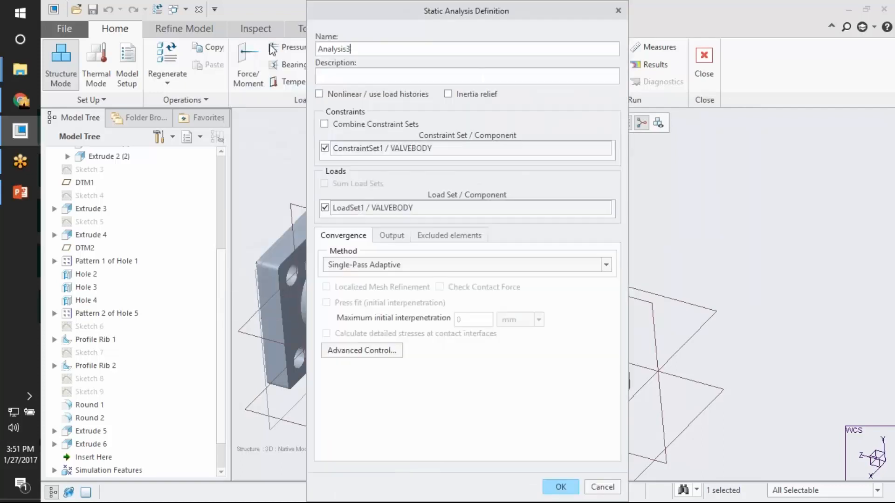
double_click(359, 48)
text(Static_Preload)
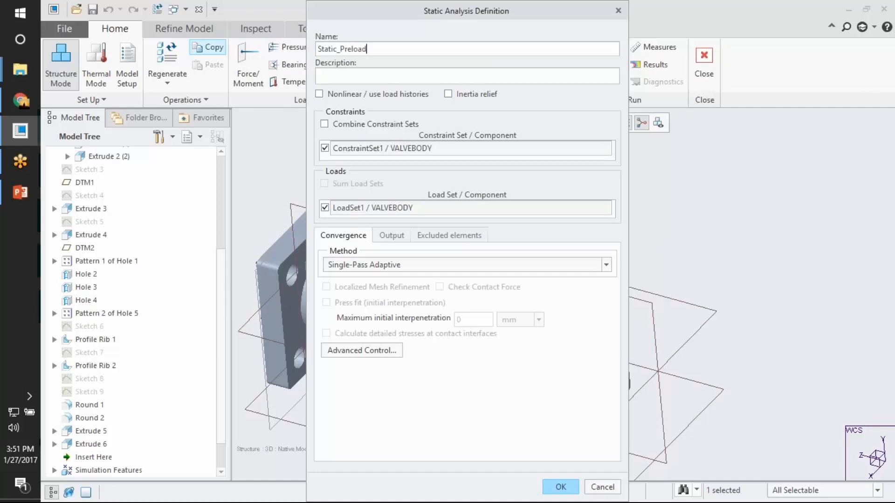
click(452, 94)
click(452, 94)
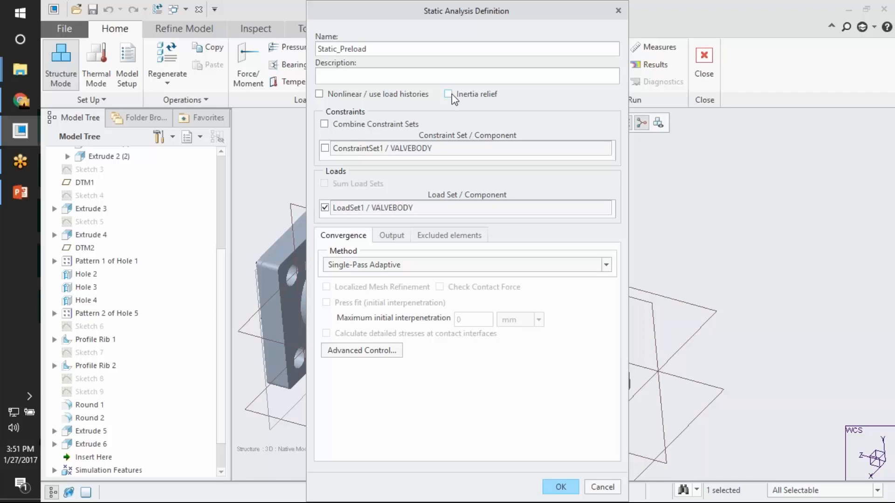
click(398, 235)
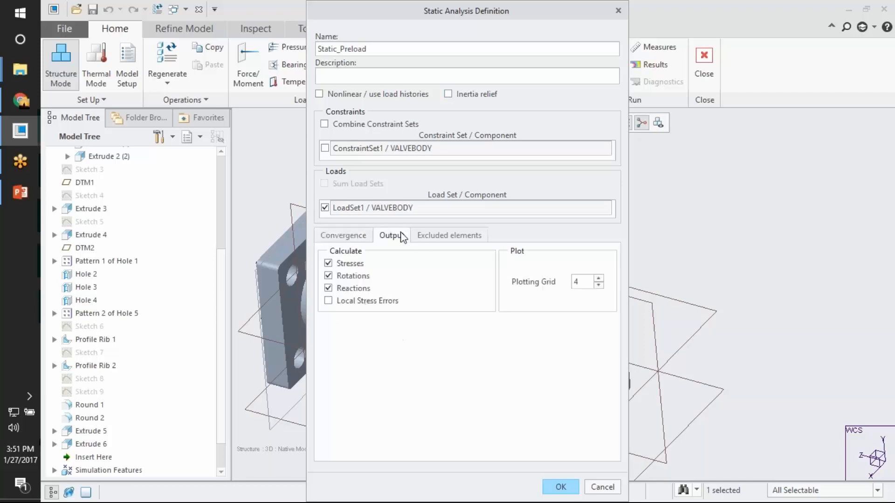
click(516, 281)
click(372, 124)
click(325, 124)
click(325, 148)
key(Return)
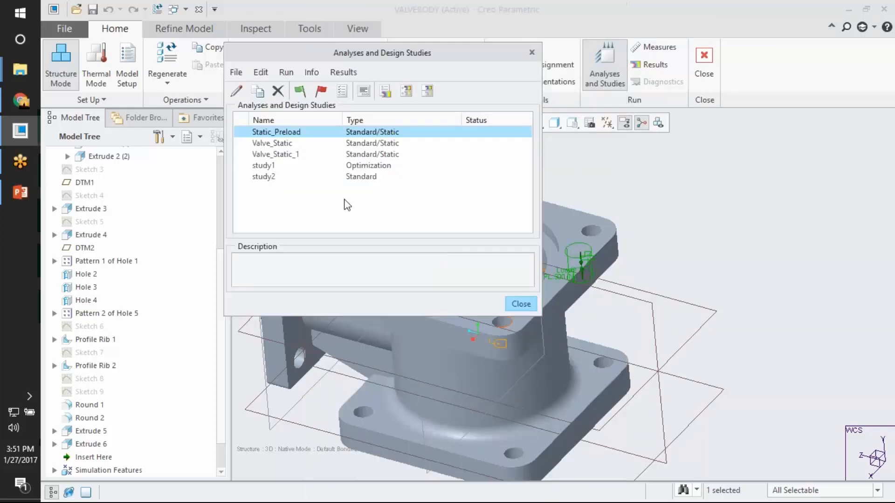
- Run the Static_Preload analysis with interactive diagnostics and check its run status
click(301, 92)
click(494, 281)
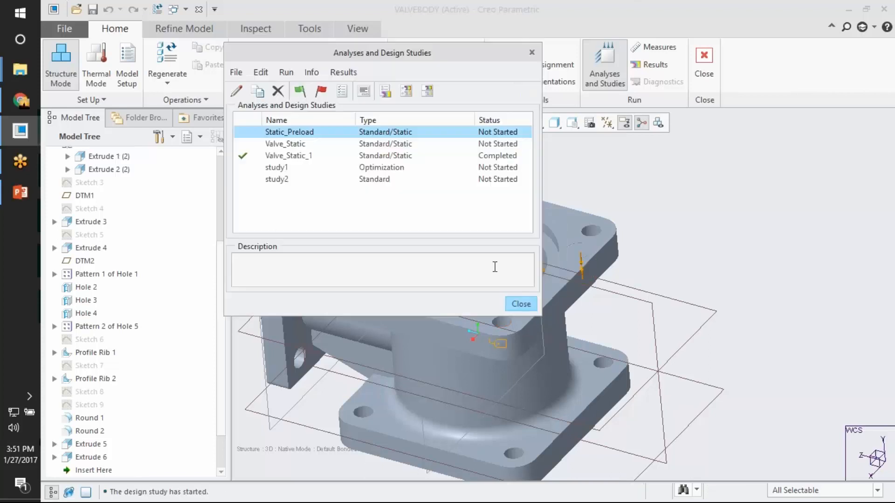
click(363, 91)
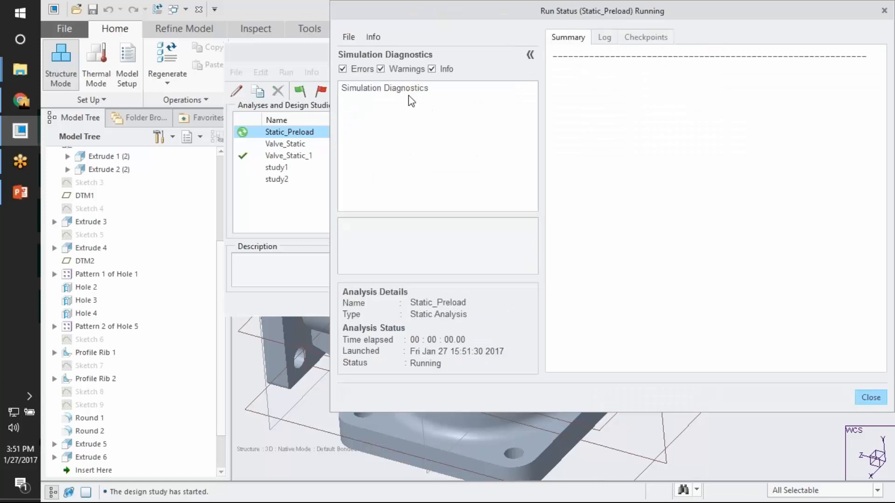
click(884, 10)
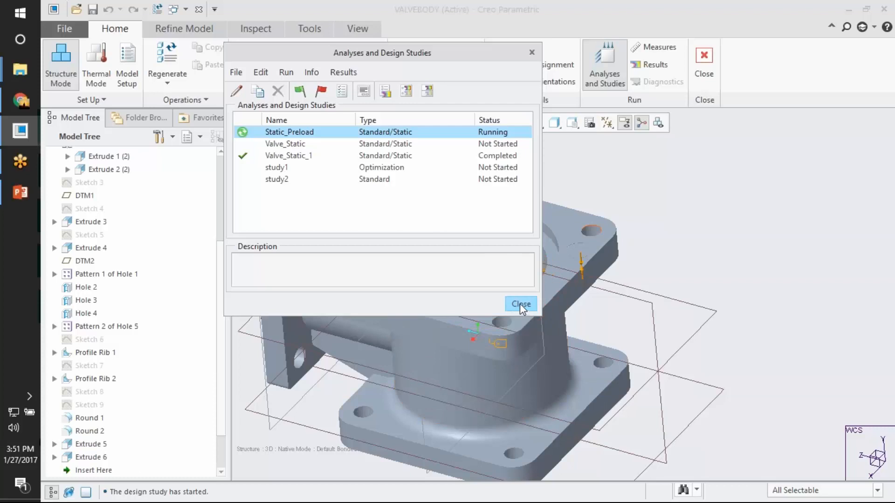
- Monitor the diagnostics and summary report of the Static_Preload run as the solution passes progress
drag(486, 54, 480, 34)
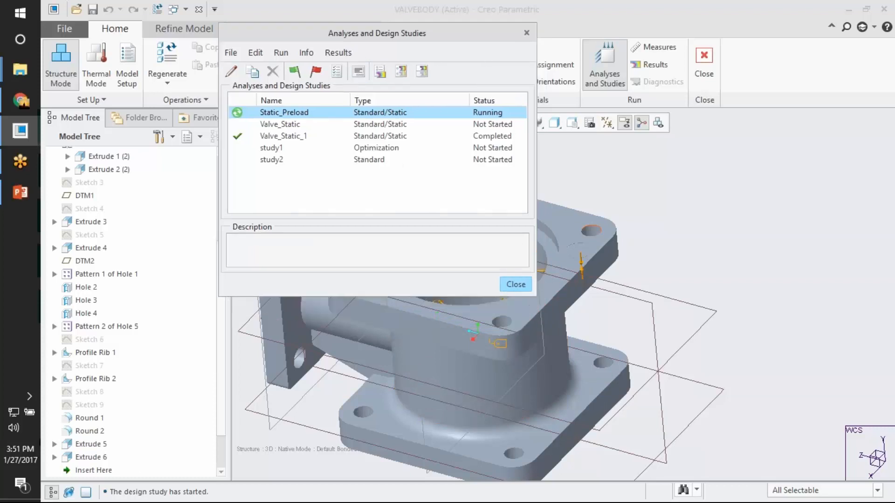
click(358, 71)
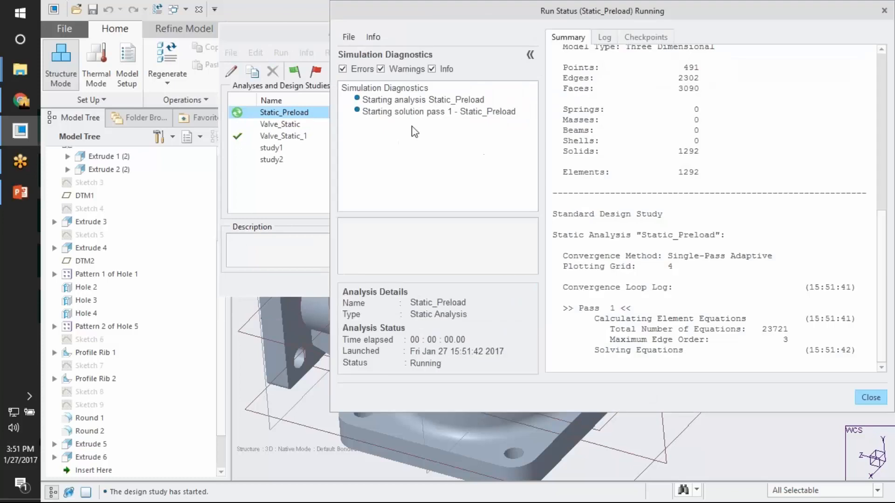
click(250, 184)
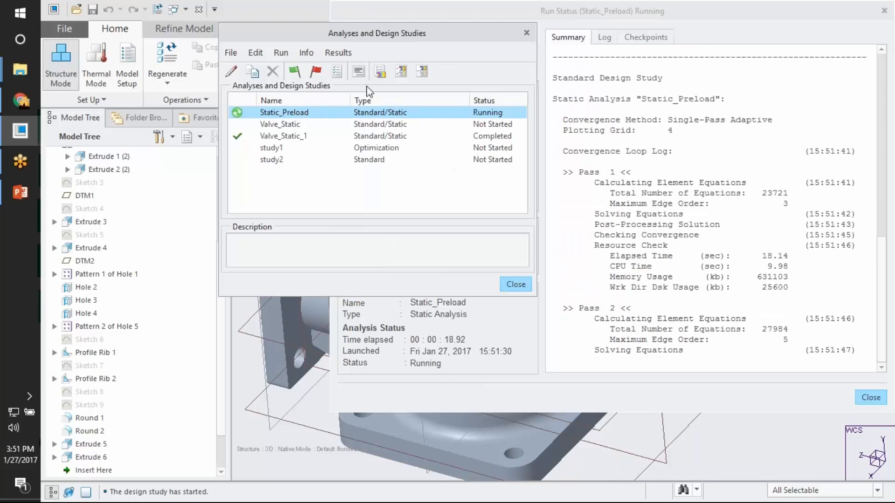
click(359, 71)
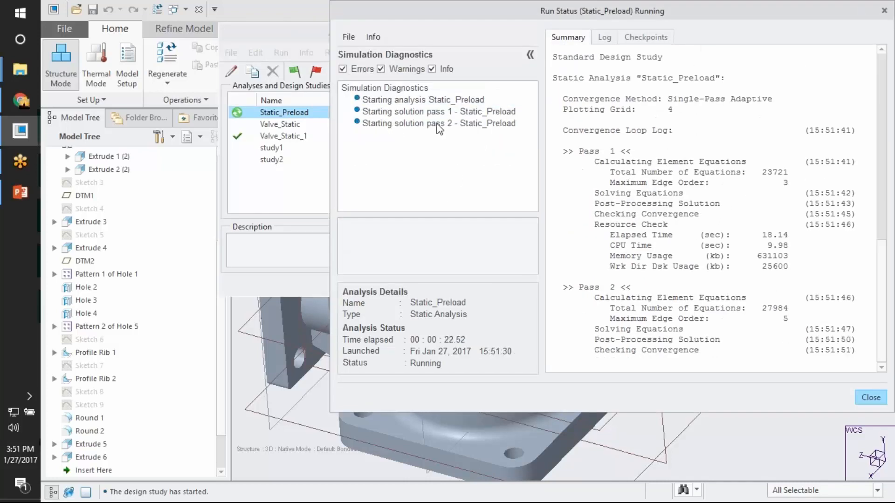
drag(591, 165, 766, 170)
click(760, 181)
drag(609, 165, 808, 160)
click(783, 161)
click(792, 177)
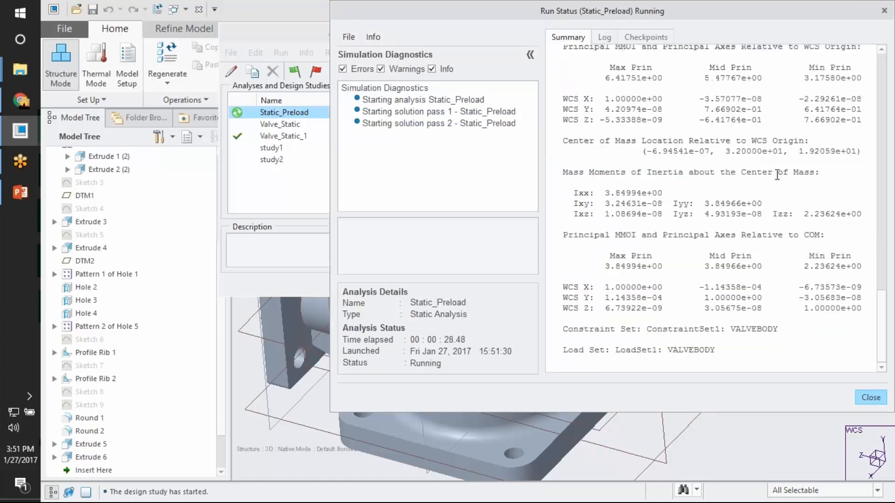
click(884, 10)
- Show the Static_Preload results as a von Mises stress fringe in MPa, inspect the upper flange and bore, and close the results window
click(380, 72)
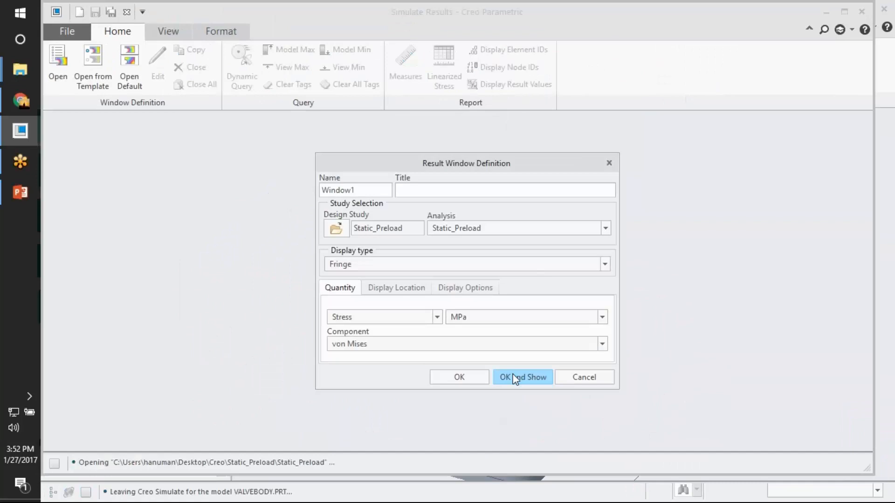
click(514, 378)
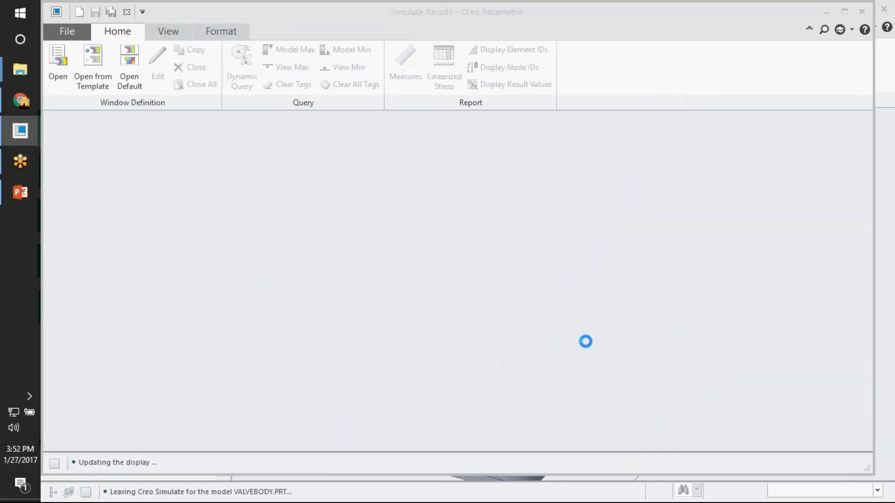
middle_drag(549, 274, 463, 342)
scroll(523, 225, down, 3)
middle_drag(523, 225, 569, 240)
scroll(574, 174, up, 3)
middle_drag(574, 171, 593, 181)
scroll(593, 181, down, 3)
scroll(594, 186, up, 1)
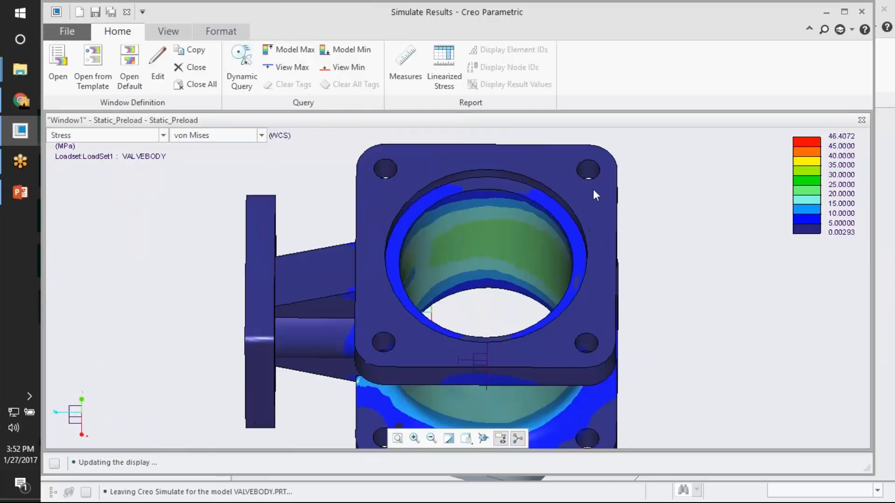
click(126, 11)
click(482, 299)
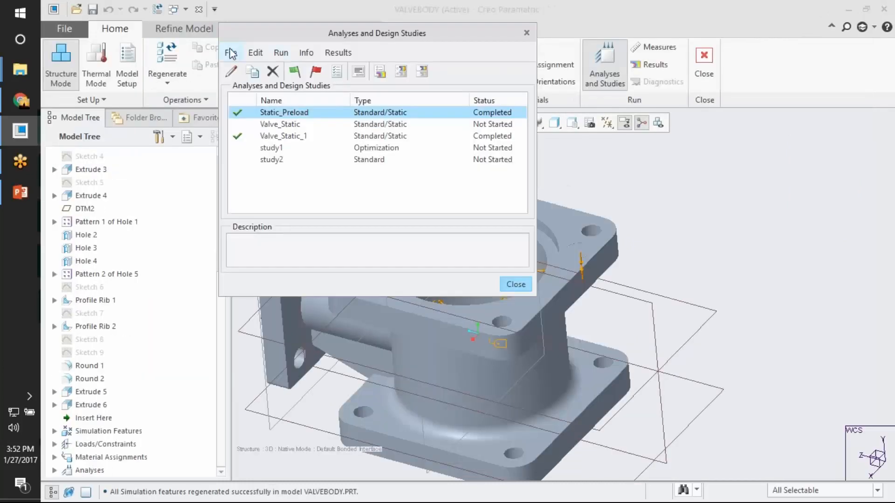
click(230, 52)
click(285, 84)
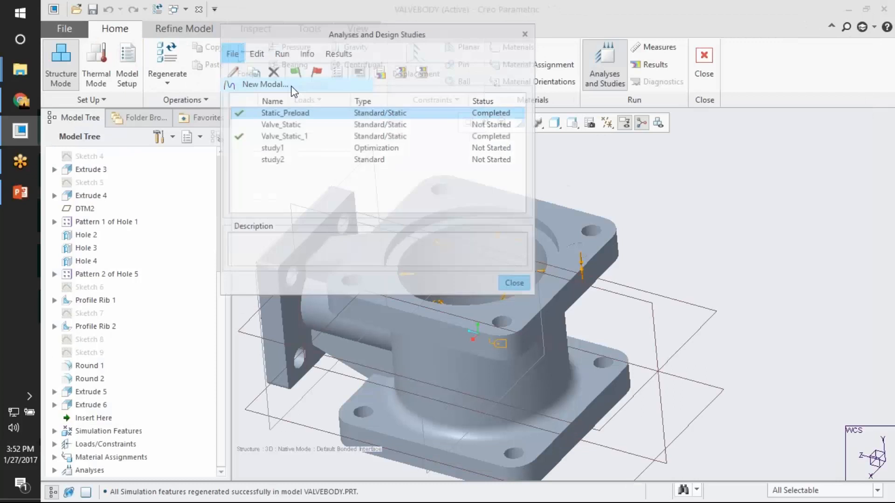
click(603, 423)
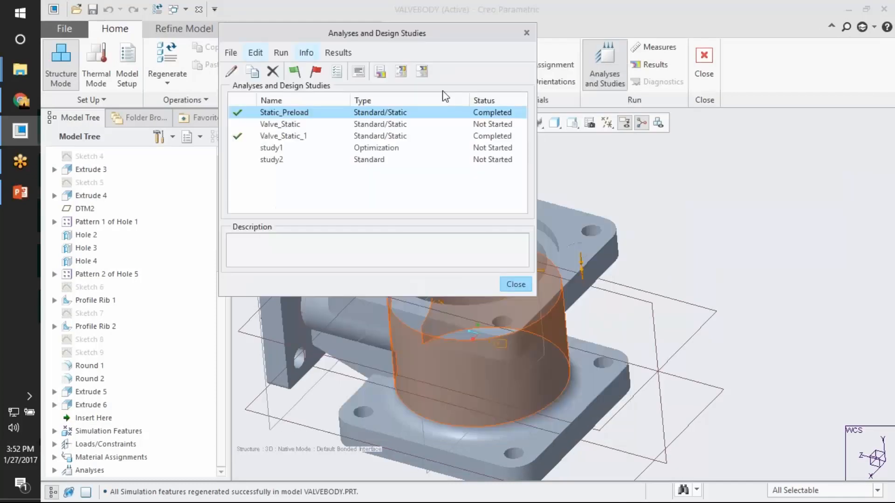
- Leave the valve body's simulation environment and open the part bracketf.prt from the Creo folder, with all file types listed
click(513, 284)
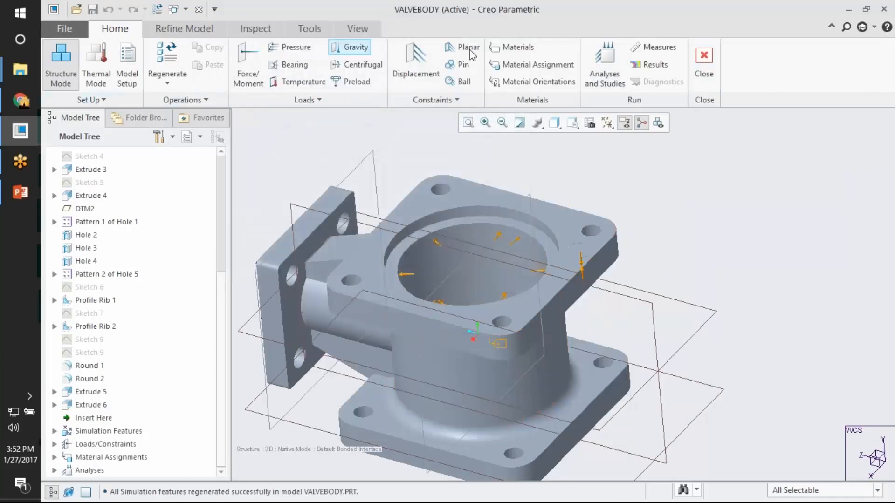
click(704, 66)
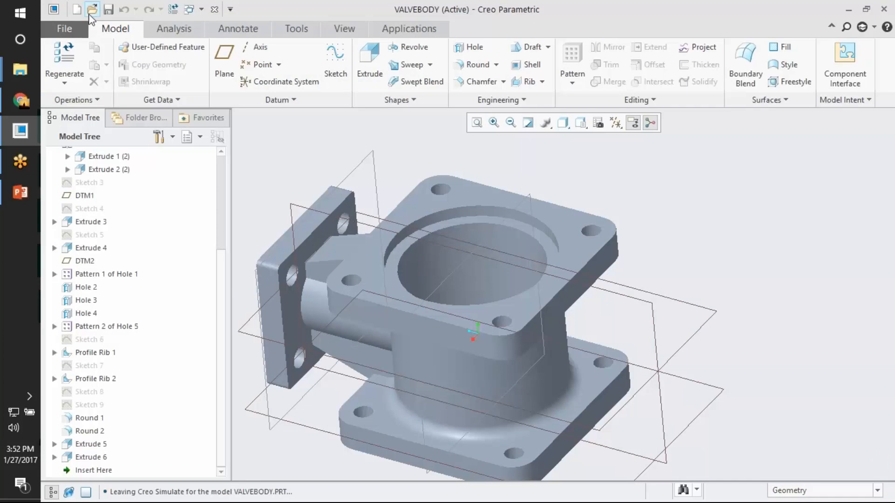
click(92, 9)
click(477, 124)
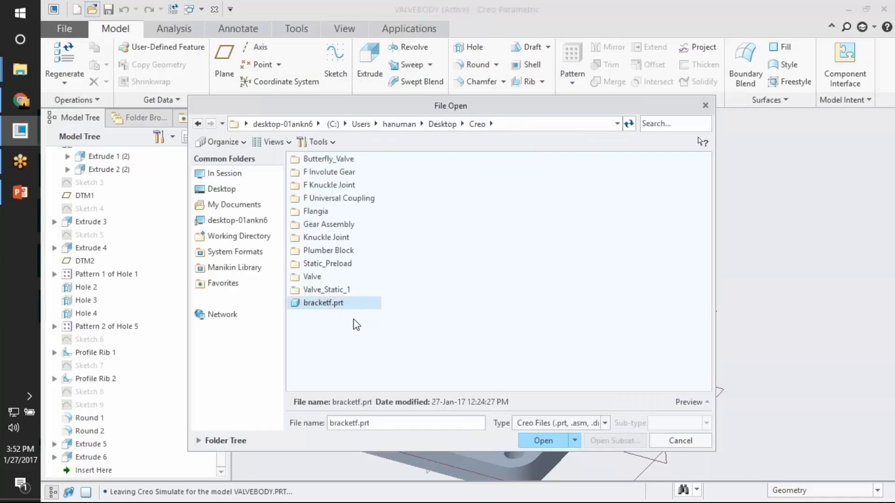
click(546, 424)
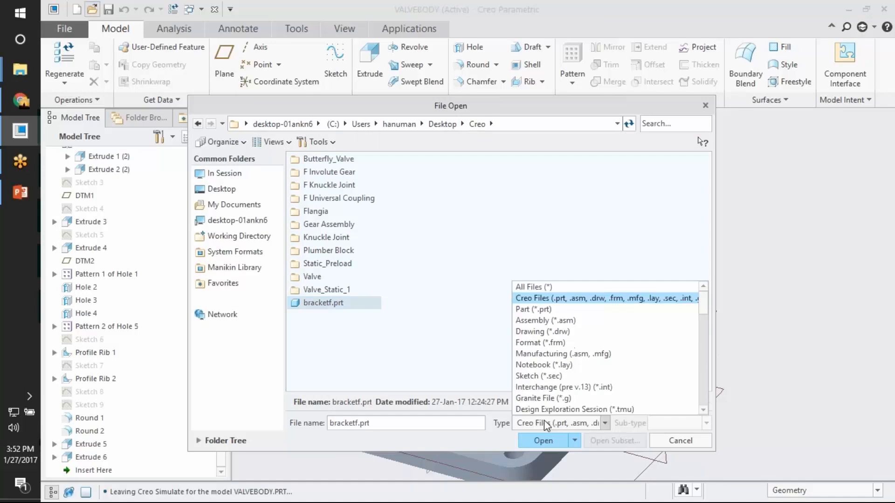
click(534, 286)
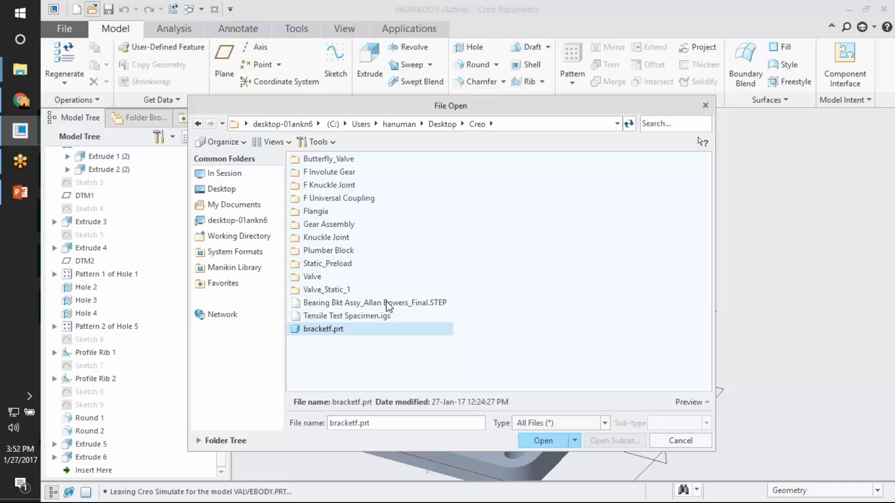
double_click(334, 331)
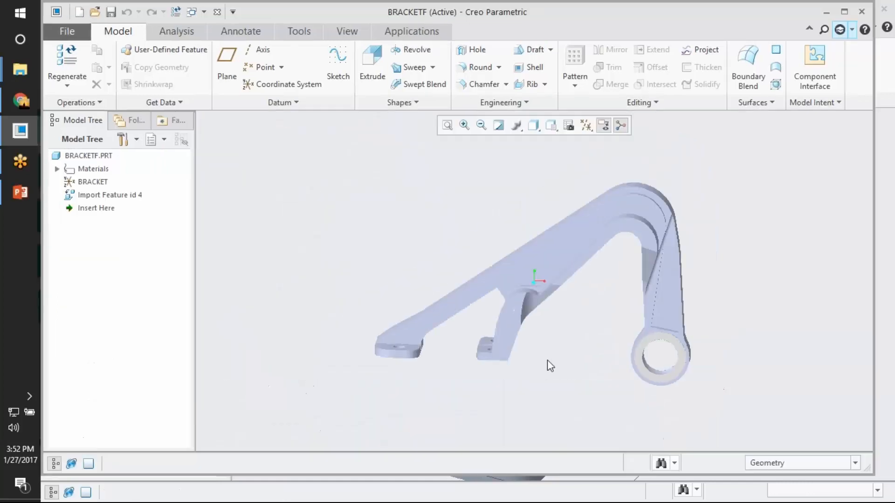
- Enter the Simulate environment for the bracket and open its list of analyses and design studies
middle_drag(559, 315, 531, 280)
click(405, 31)
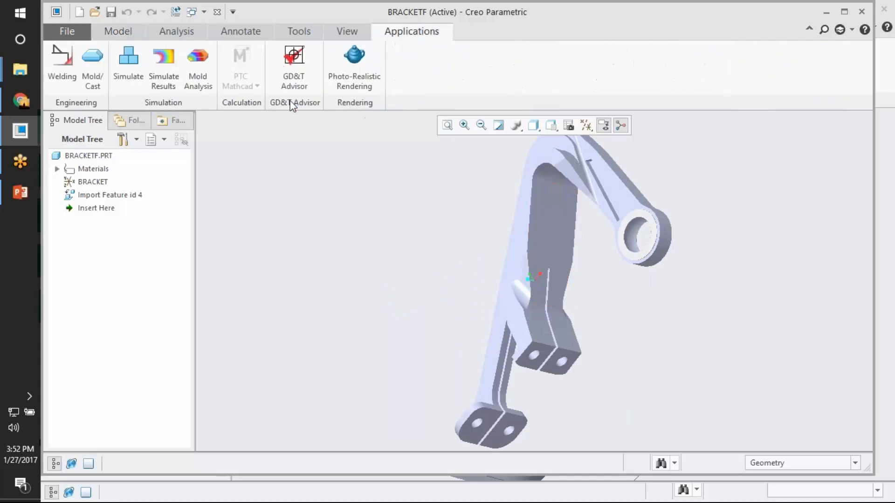
click(132, 88)
middle_drag(593, 359, 625, 286)
click(607, 70)
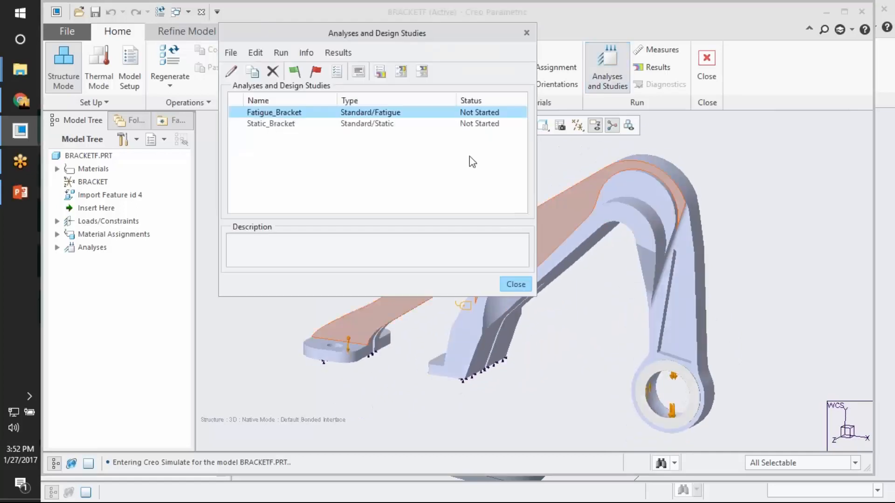
- Run the Static_Bracket analysis with interactive diagnostics and check its run status
click(374, 124)
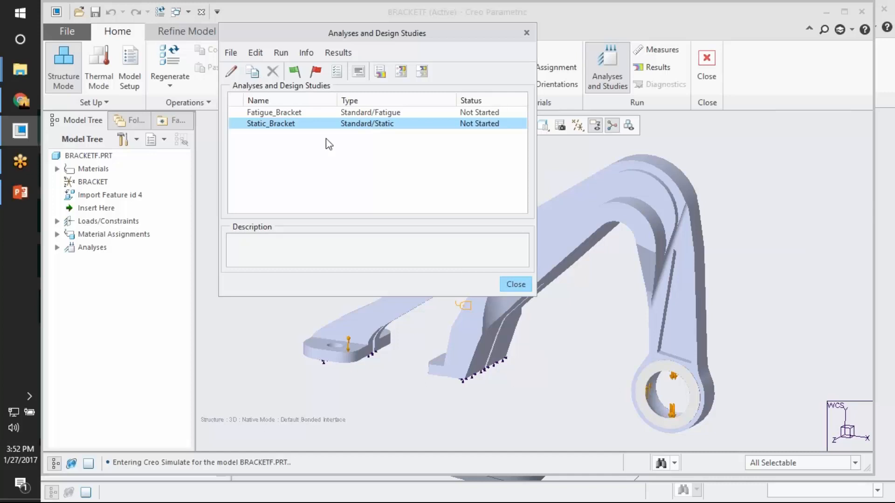
click(238, 54)
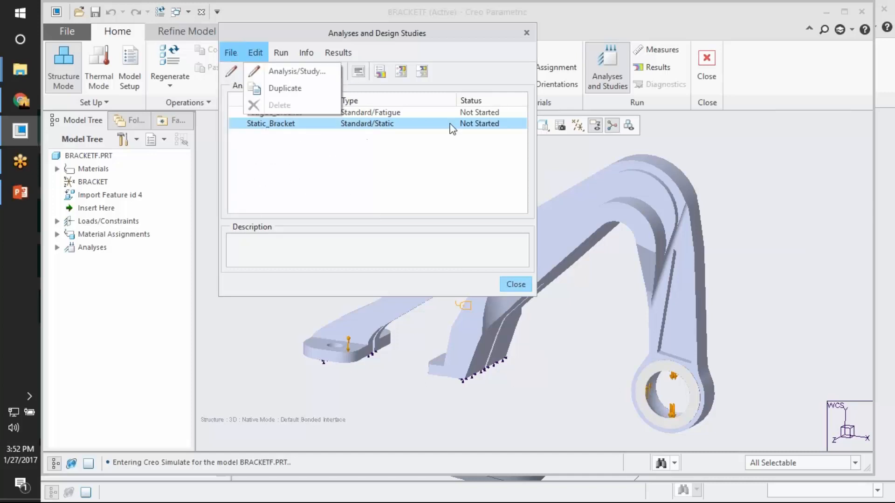
click(450, 124)
click(295, 71)
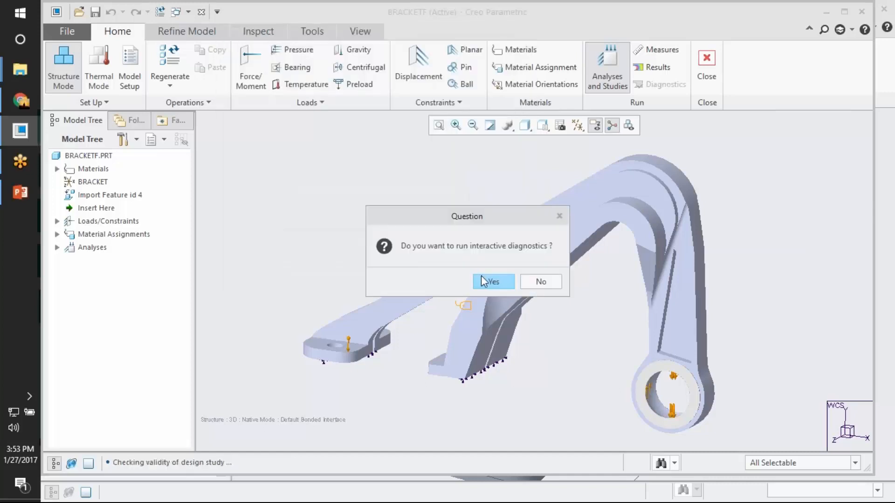
click(484, 279)
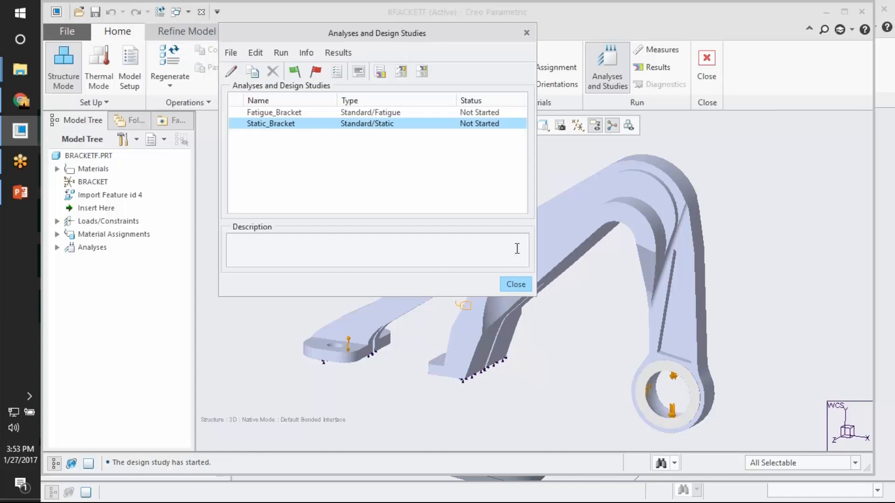
click(231, 52)
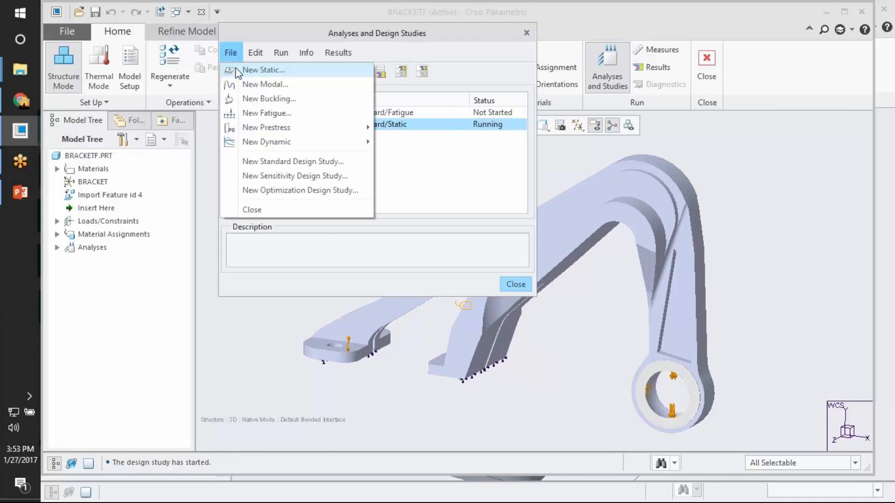
click(481, 171)
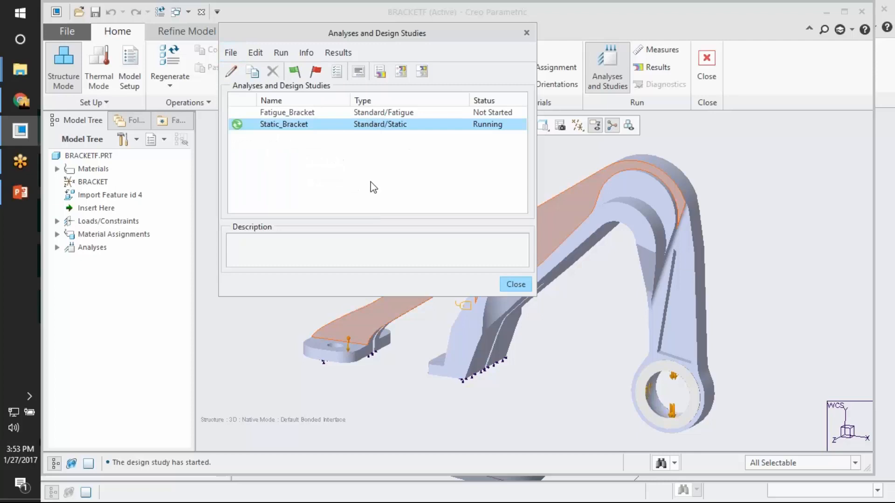
click(358, 71)
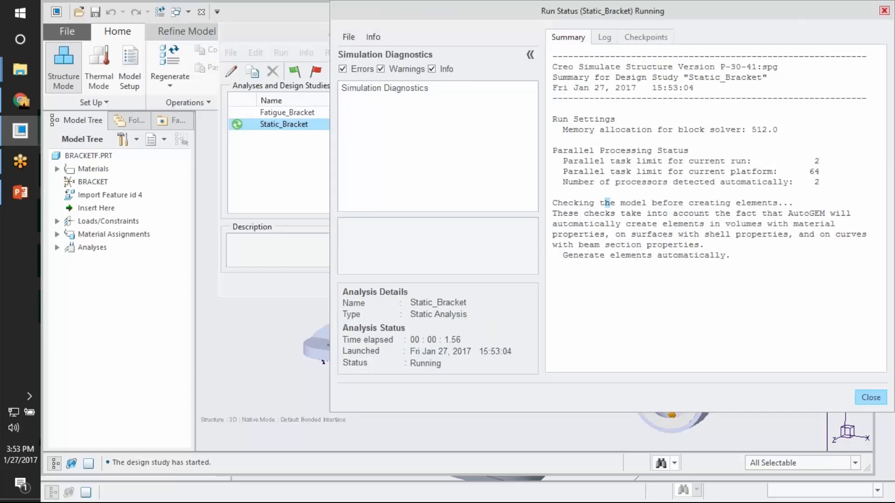
click(884, 10)
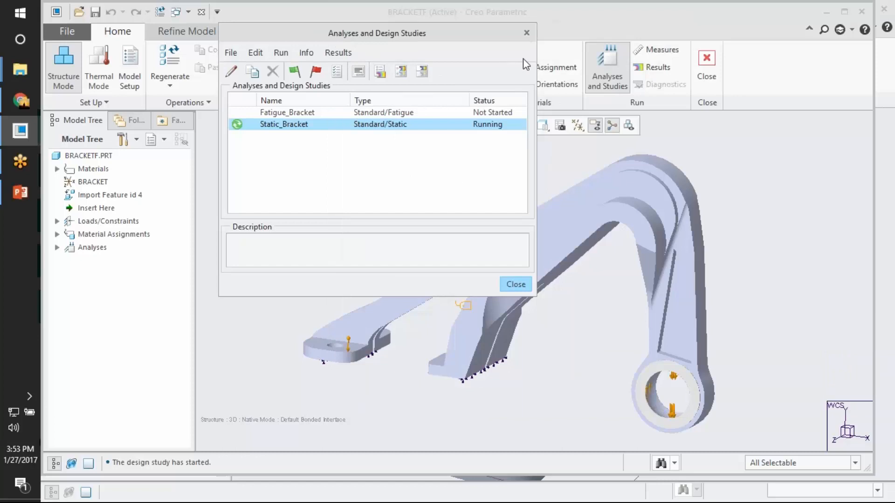
- Move the analyses list clear of the bracket model and review the run status summary of the Static_Bracket analysis
click(382, 110)
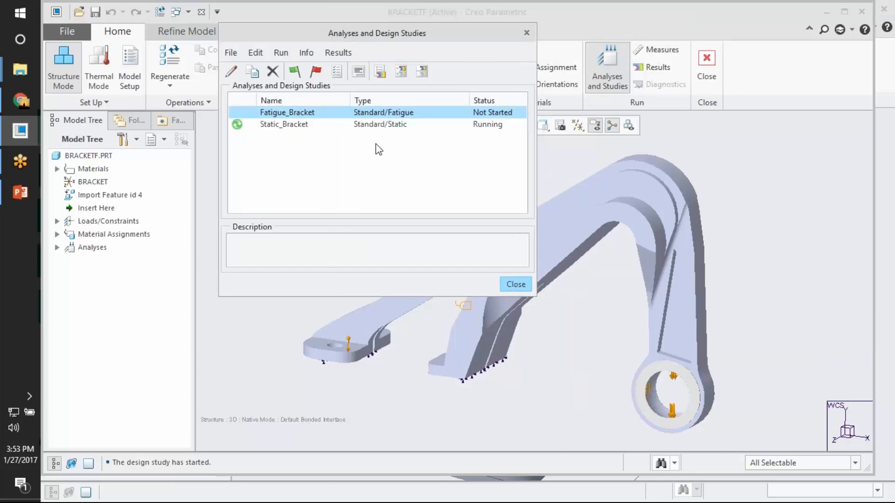
shift+middle_drag(528, 312, 573, 337)
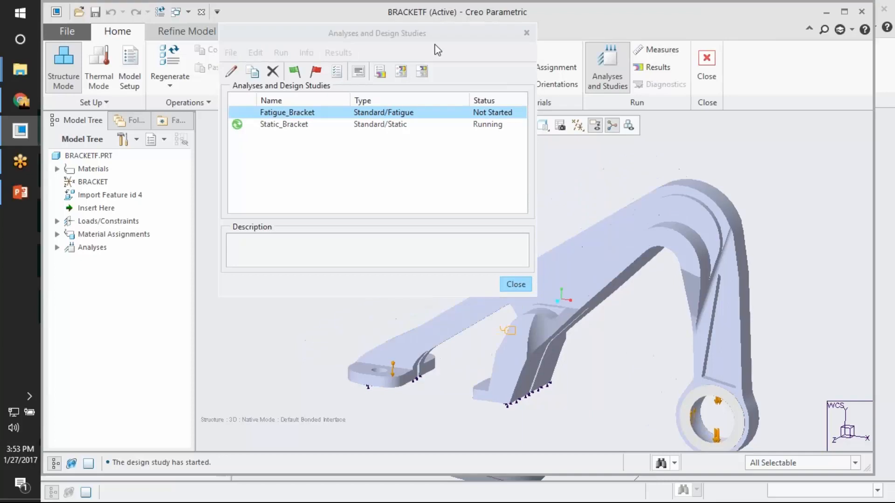
drag(437, 50, 297, 47)
shift+middle_drag(695, 306, 631, 250)
click(189, 142)
click(198, 123)
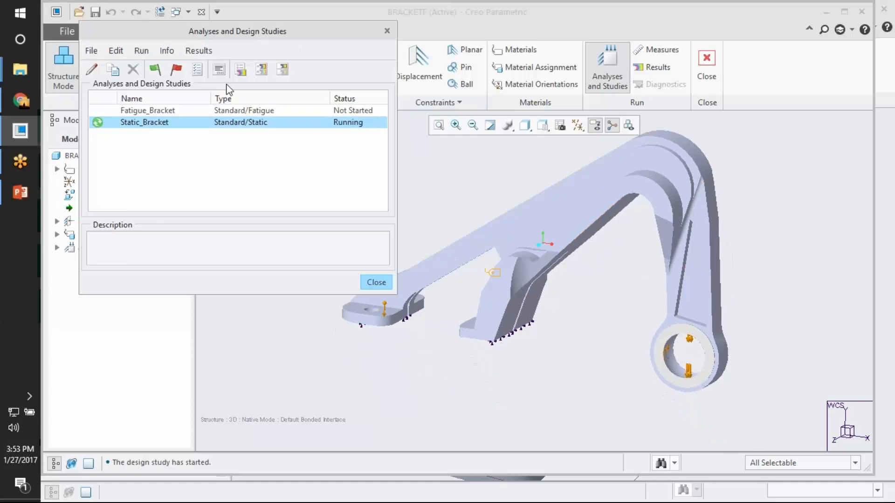
click(219, 70)
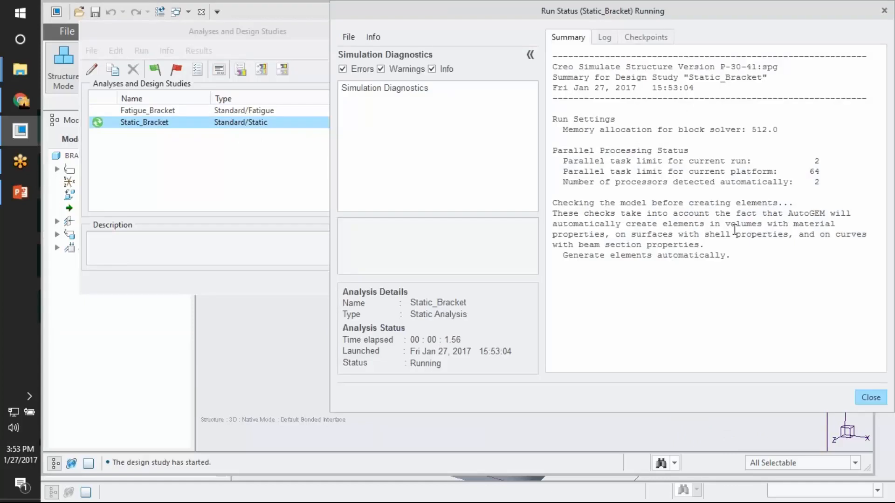
click(613, 176)
drag(571, 157, 762, 174)
click(750, 208)
click(883, 10)
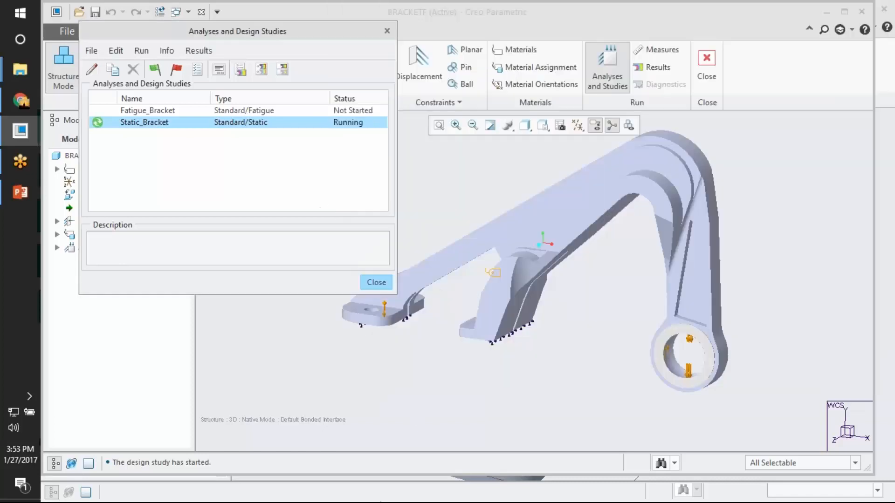
mouse_move(28, 135)
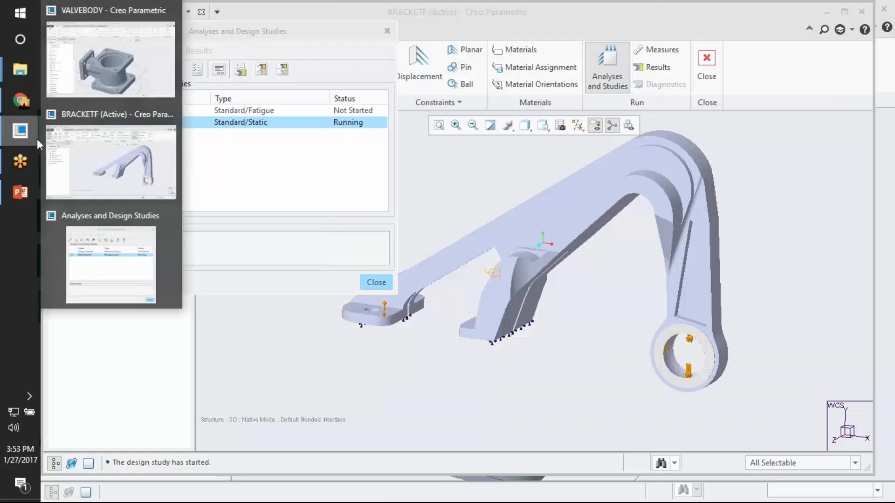
click(152, 83)
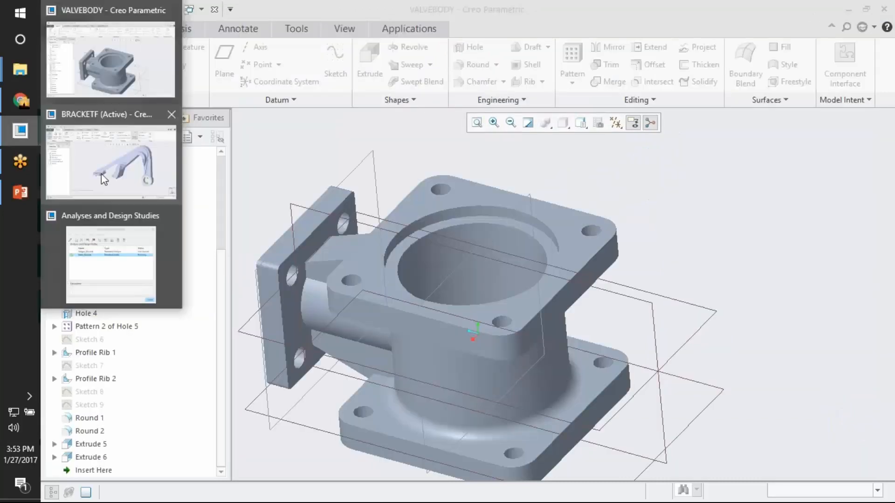
click(102, 173)
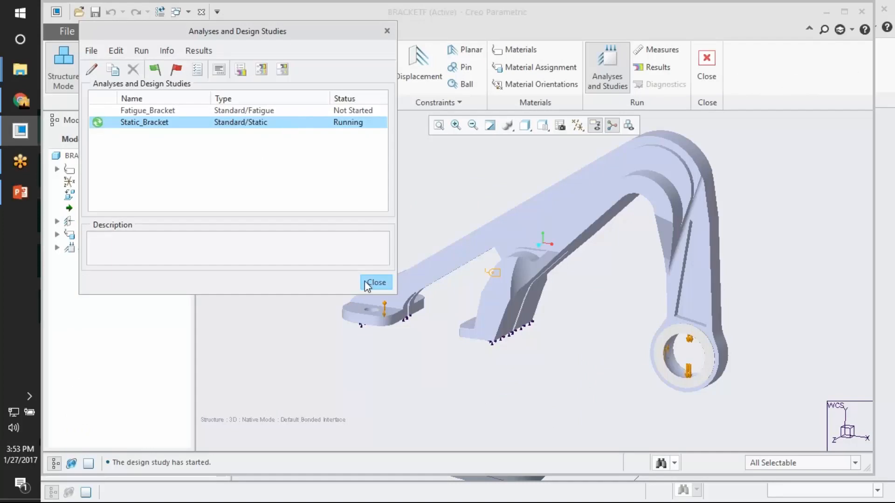
- Try to open the Static_Bracket results from the Creo folder, and recheck the run status of the analysis
click(241, 73)
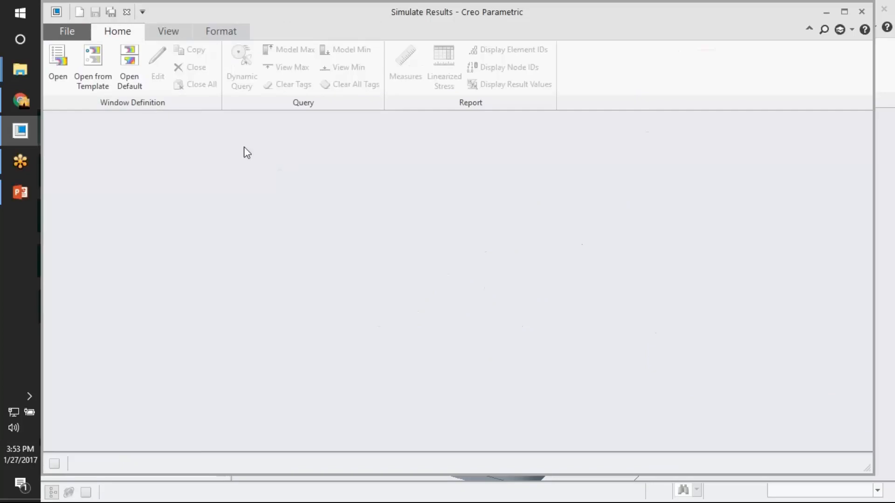
click(58, 65)
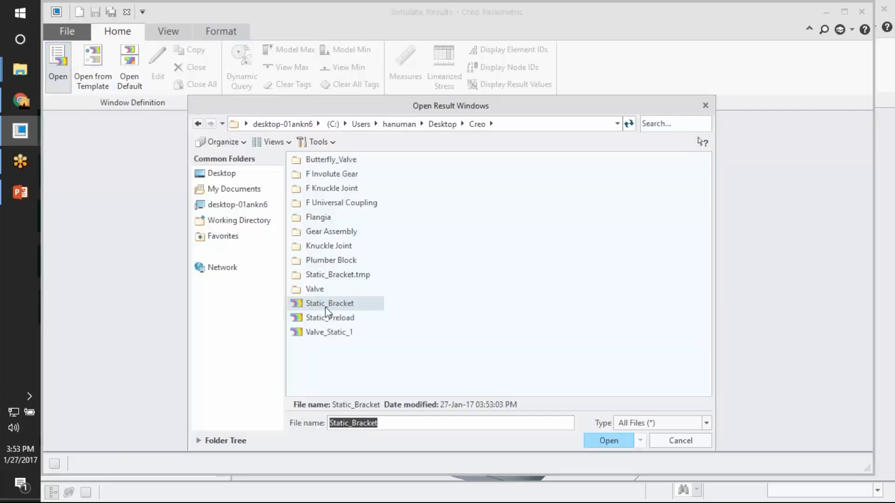
double_click(329, 306)
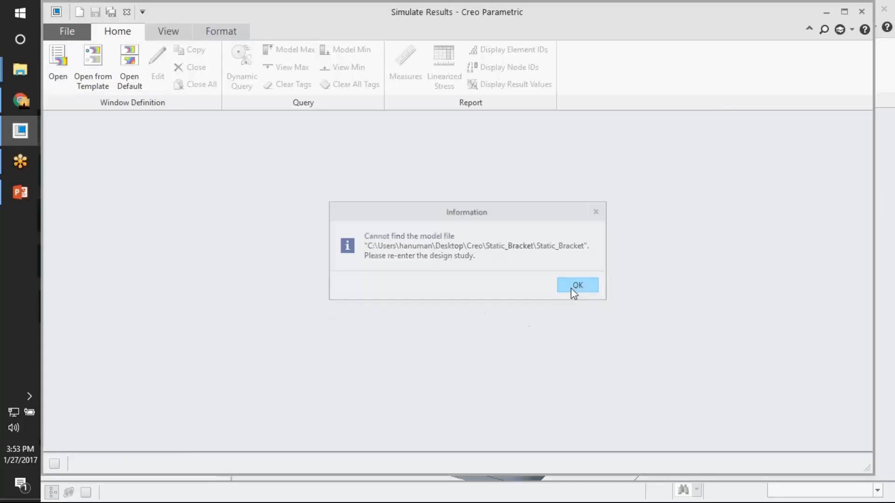
click(578, 285)
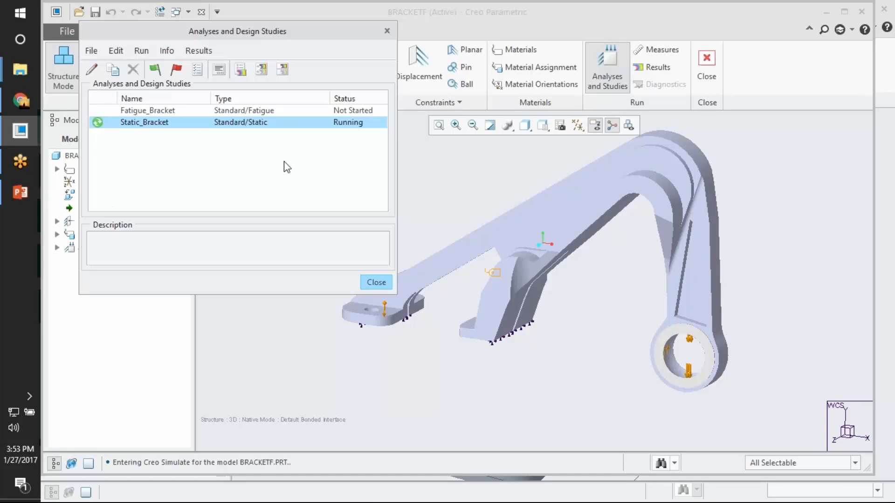
click(218, 69)
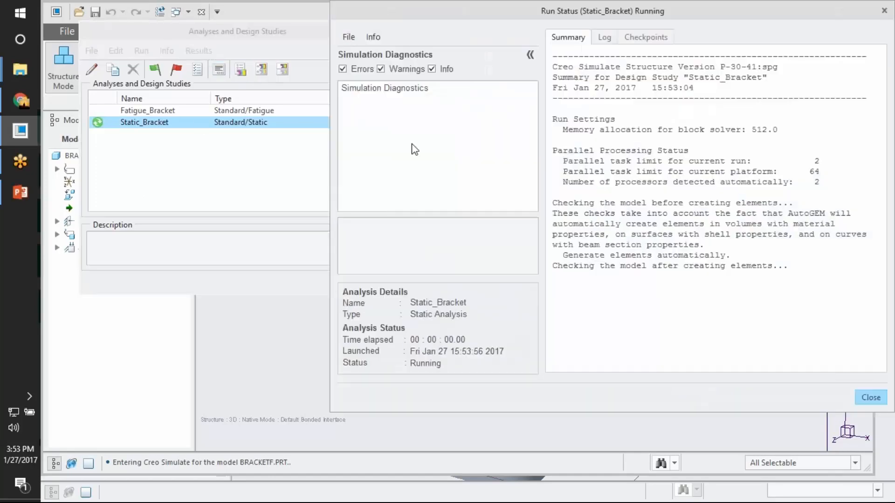
click(884, 9)
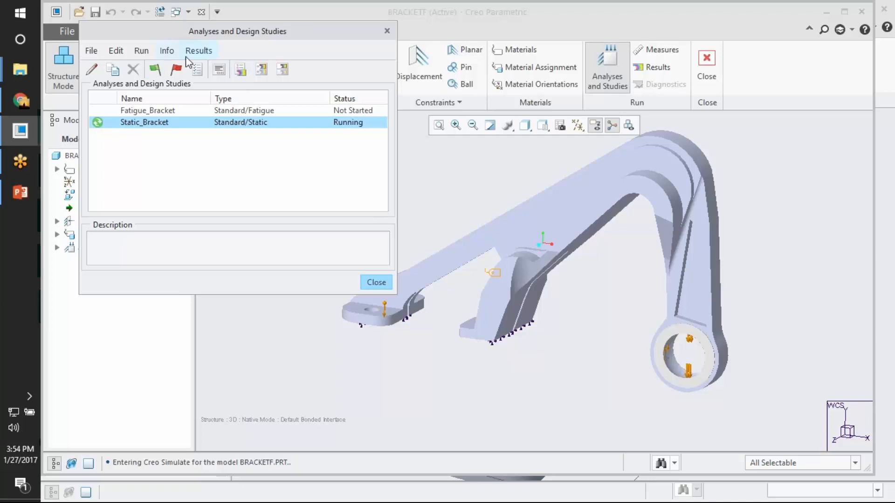
- Browse My Documents and the Creo folder for result files and try to open the Static_Preload results
click(199, 51)
click(224, 66)
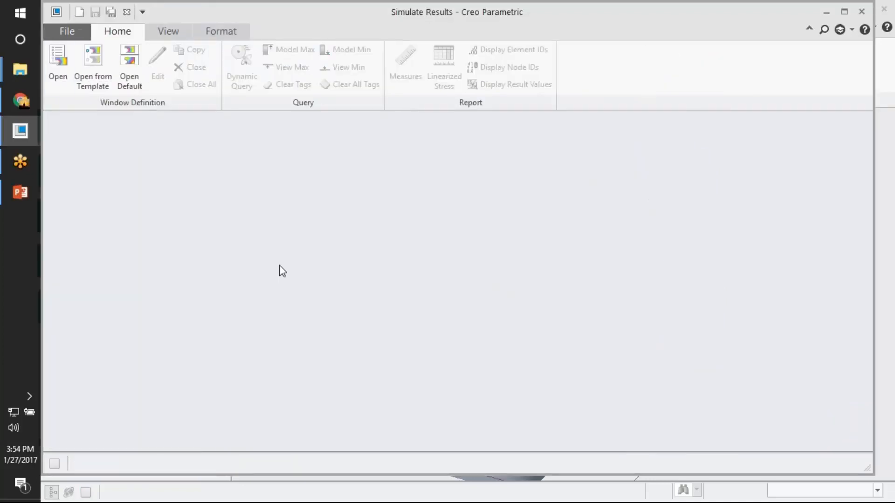
click(66, 79)
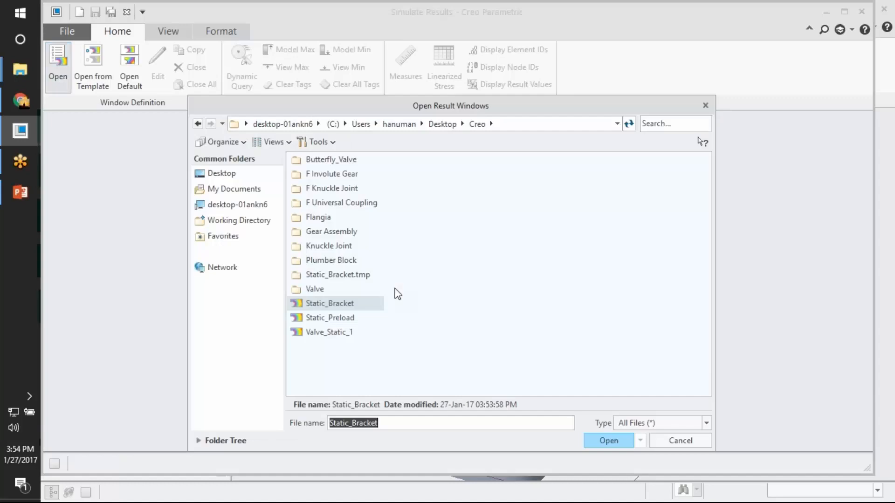
click(261, 188)
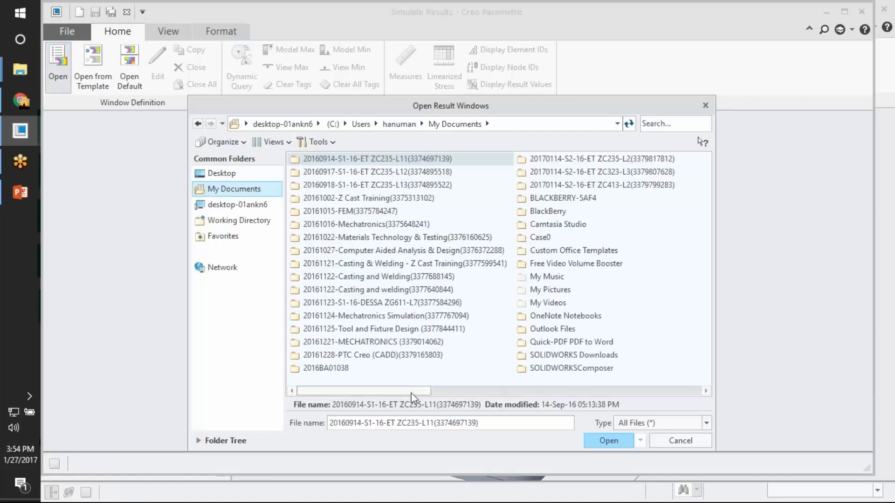
mouse_move(411, 390)
mouse_down()
mouse_move(701, 389)
mouse_move(410, 390)
mouse_up()
click(198, 123)
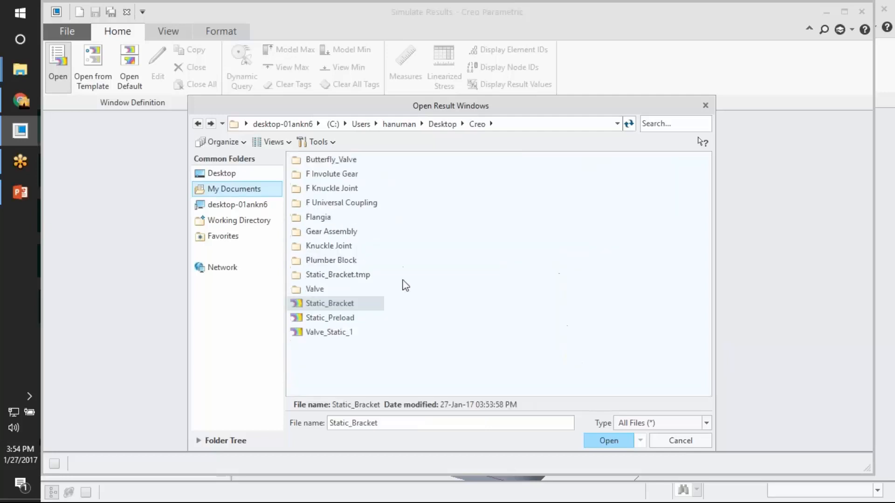
click(336, 318)
click(608, 441)
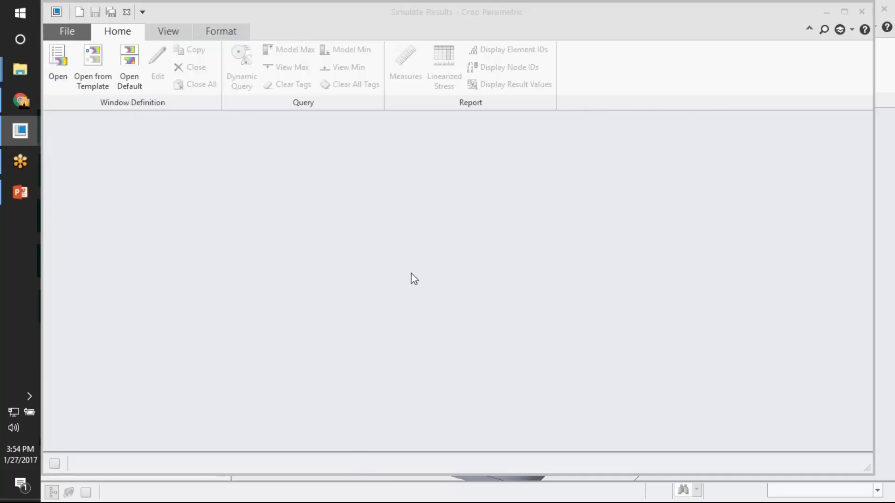
- Search the My Documents folders for the bracket's result files and cancel opening a result window
click(63, 69)
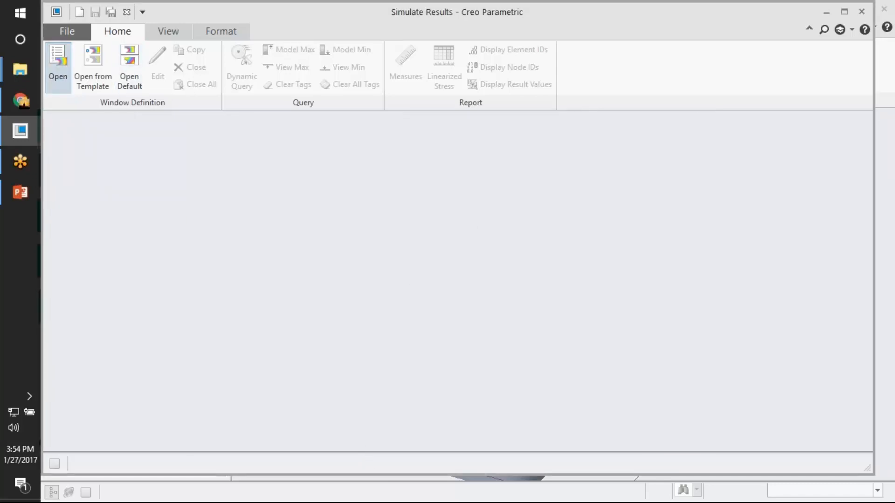
click(238, 190)
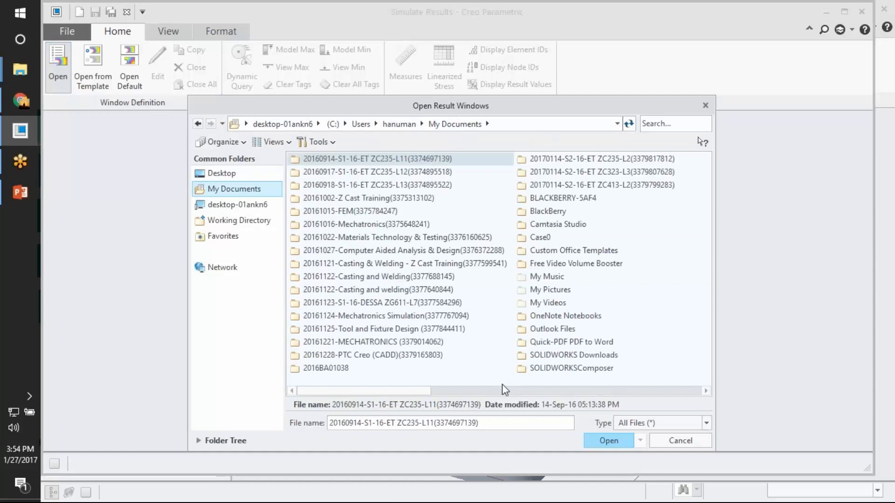
click(526, 391)
drag(525, 392, 394, 395)
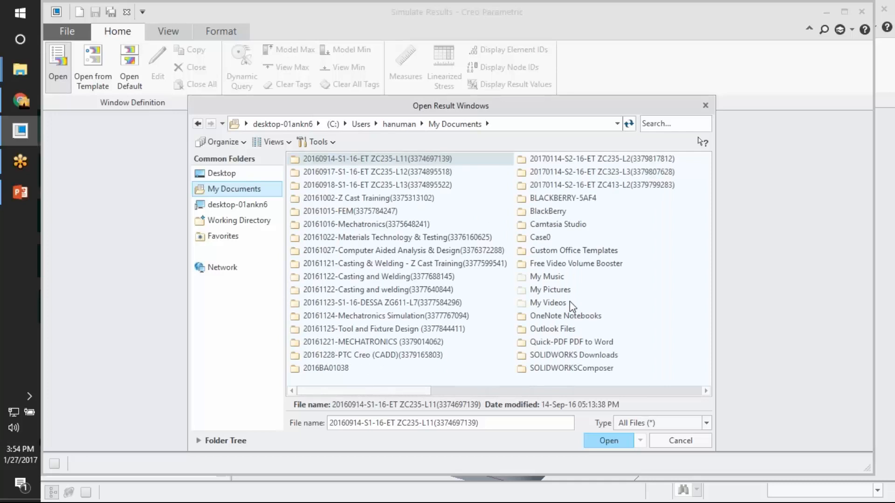
drag(412, 392, 487, 392)
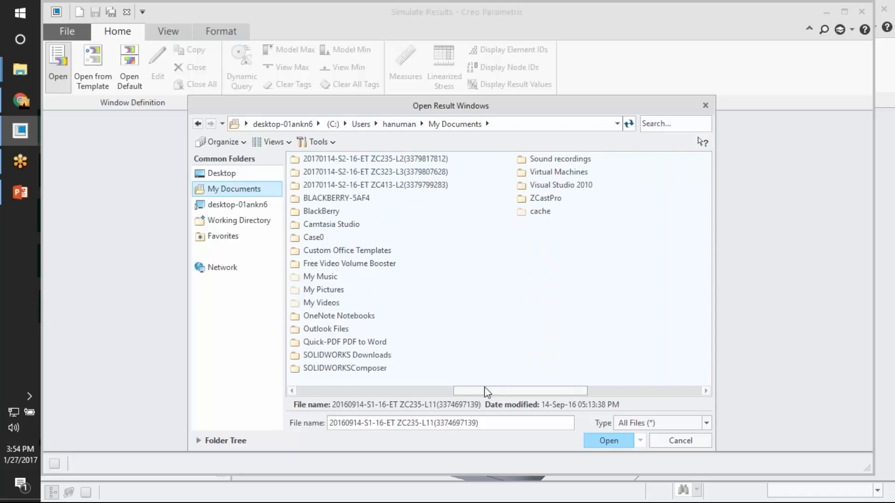
click(680, 440)
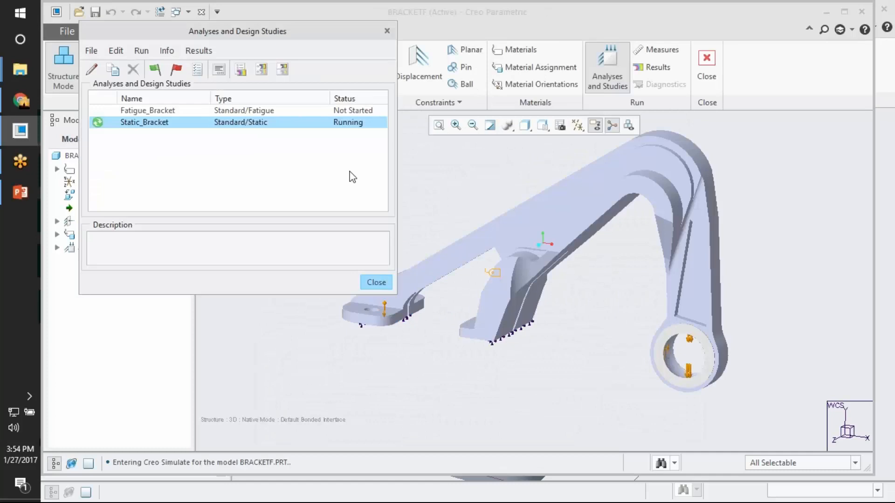
- Close the bracket's analyses list, switch to the valve body model, and open its analyses and design studies in the Simulate environment
click(376, 282)
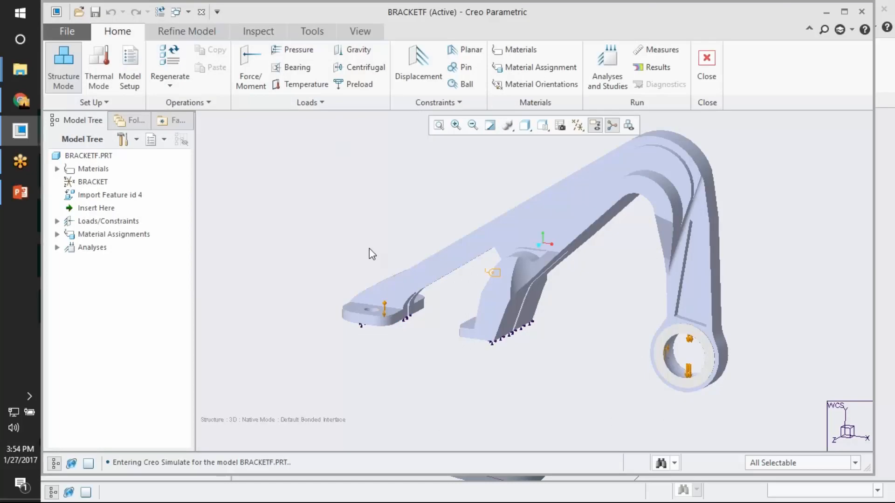
click(21, 131)
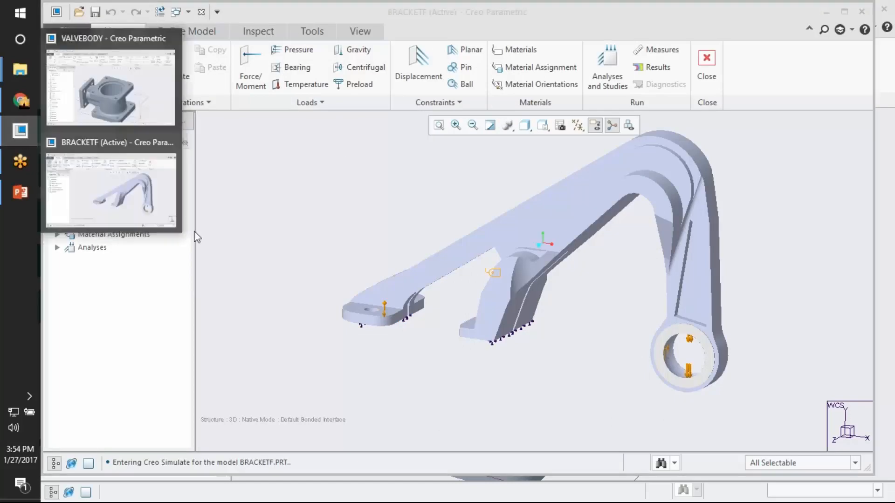
click(111, 106)
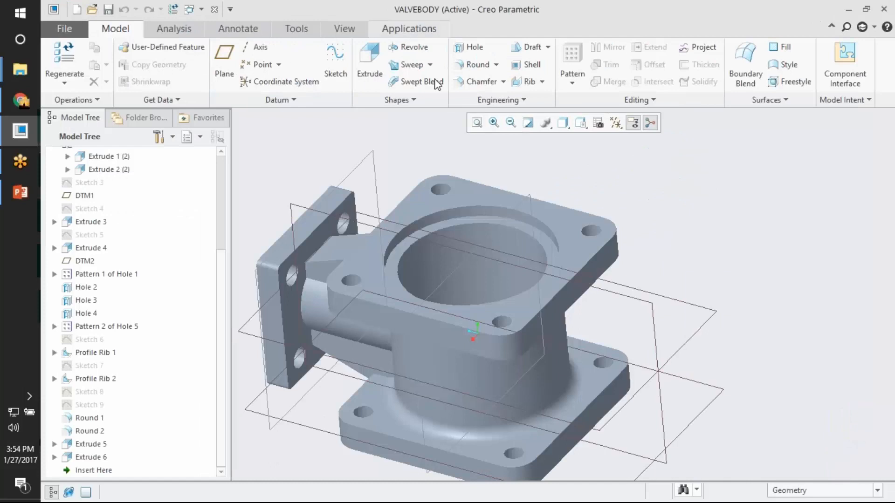
click(409, 28)
click(125, 60)
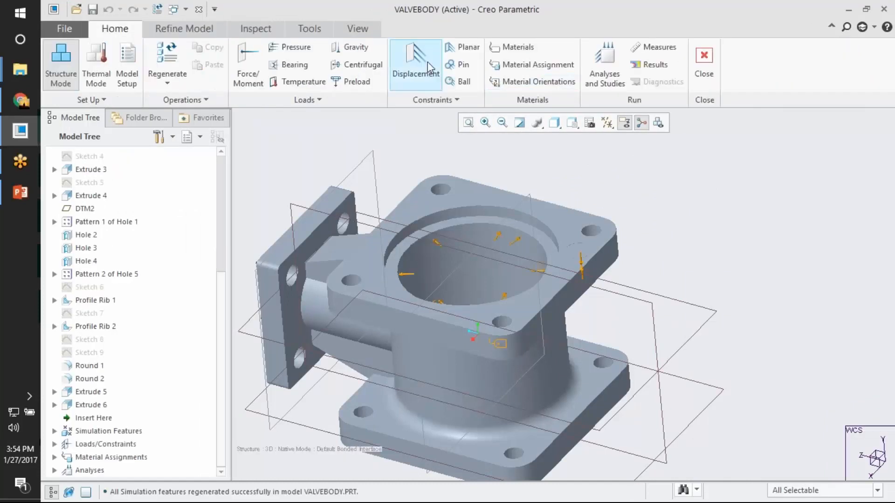
click(427, 61)
click(604, 67)
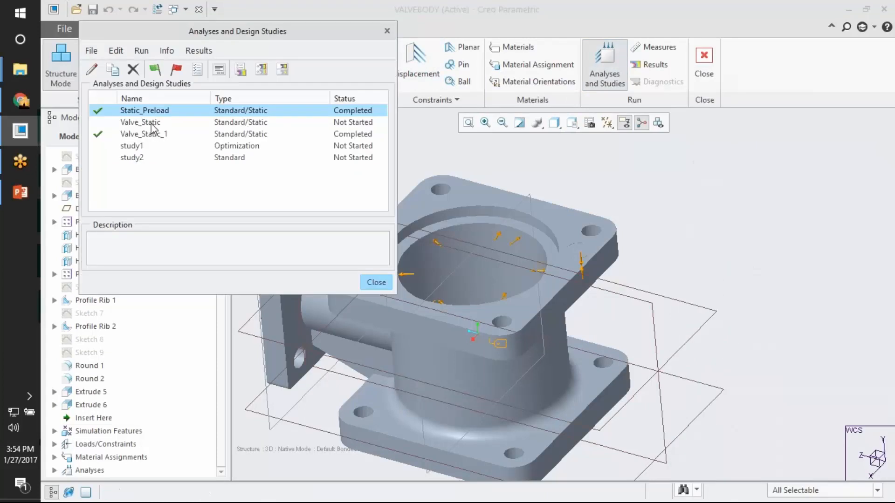
- Start a new modal analysis of the valve body named Modal, constrained by ConstraintSet1 and defined by number of modes
click(90, 50)
click(126, 80)
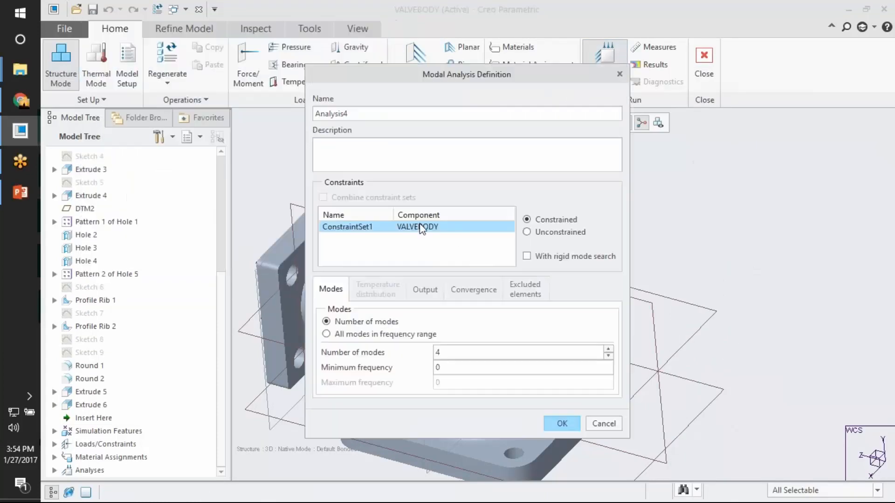
double_click(331, 114)
text(Modal)
double_click(457, 352)
- Include local stress errors and mass participation factors in the Modal analysis output, keep Single-pass adaptive convergence, and accept the definition
click(421, 291)
click(343, 371)
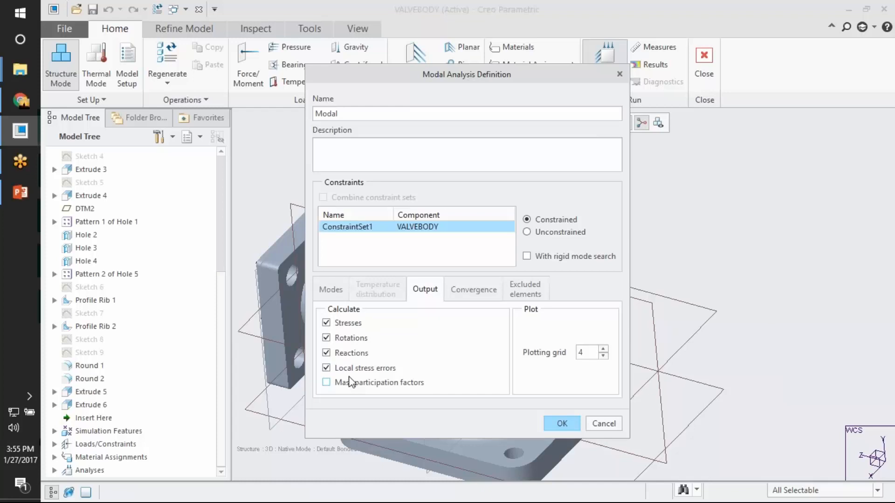
click(343, 383)
click(473, 289)
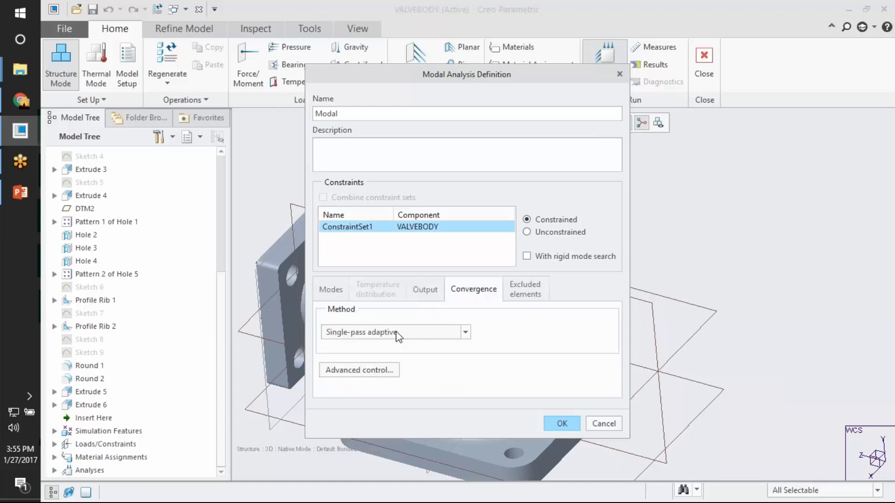
click(550, 423)
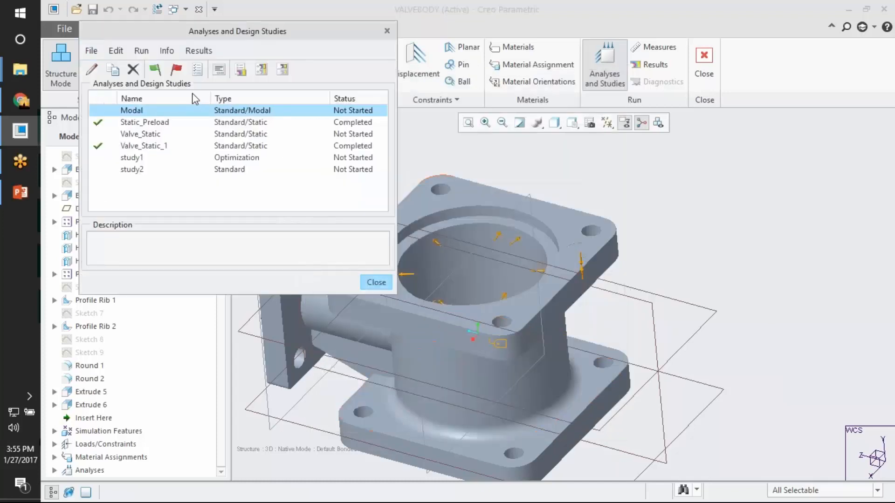
- Run the Modal analysis of the valve body and check its run status
click(154, 70)
click(493, 282)
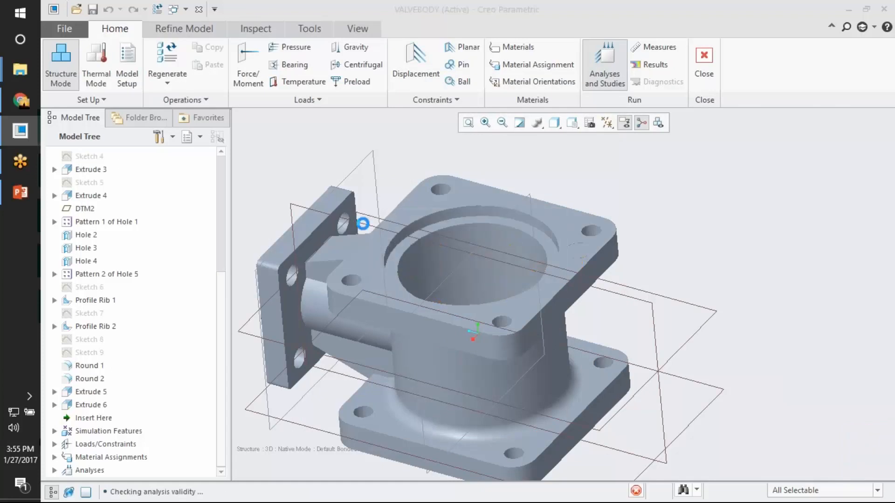
click(218, 70)
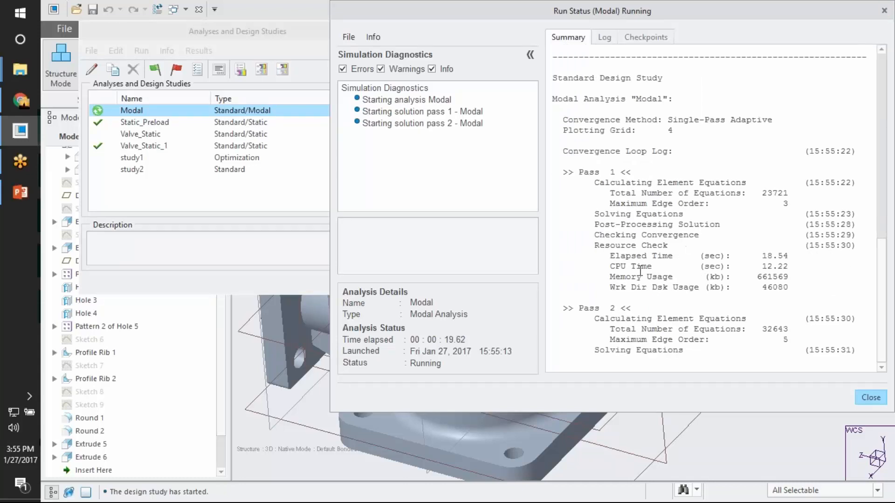
- Review the Modal run's summary, close its run status, and open the results of the Modal analysis
drag(608, 257, 772, 258)
click(772, 257)
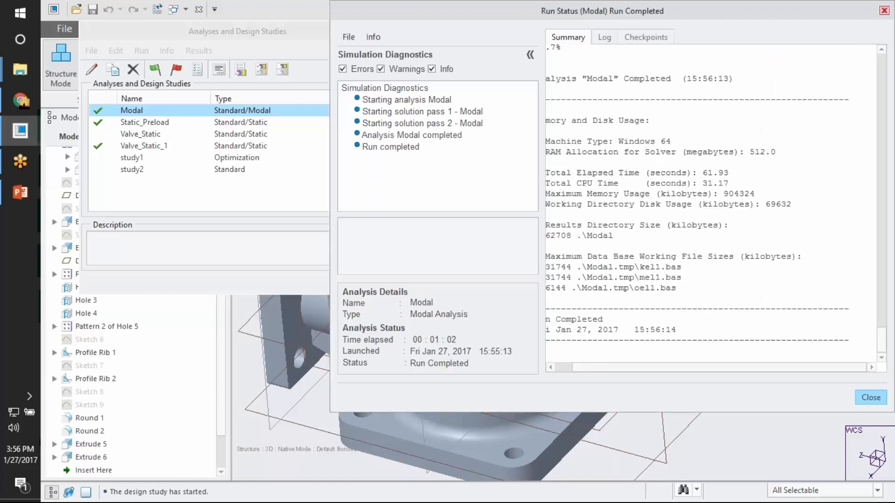
click(883, 10)
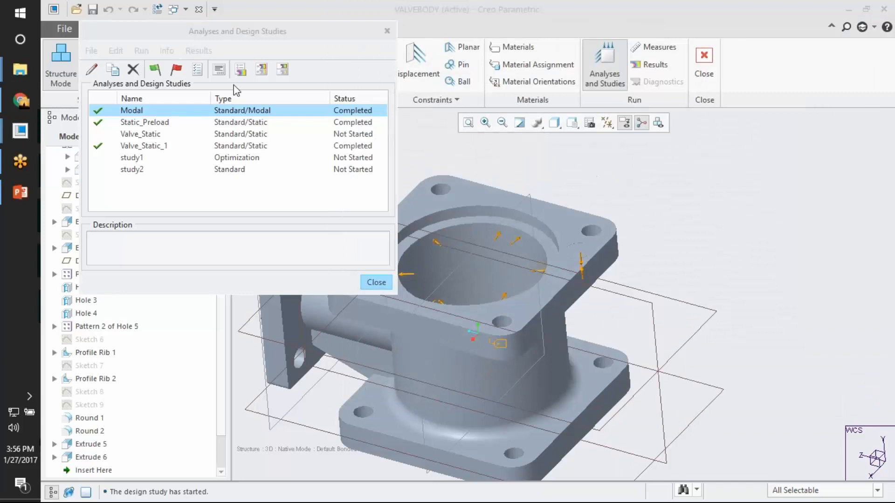
click(236, 70)
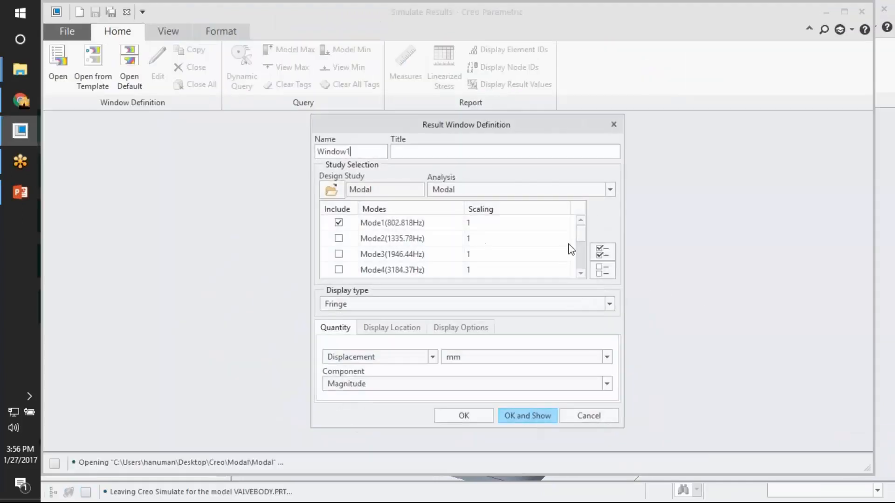
- Include Mode2 and Mode3 along with Mode1 in the result window and show the displacement magnitude fringe of the valve body
click(580, 273)
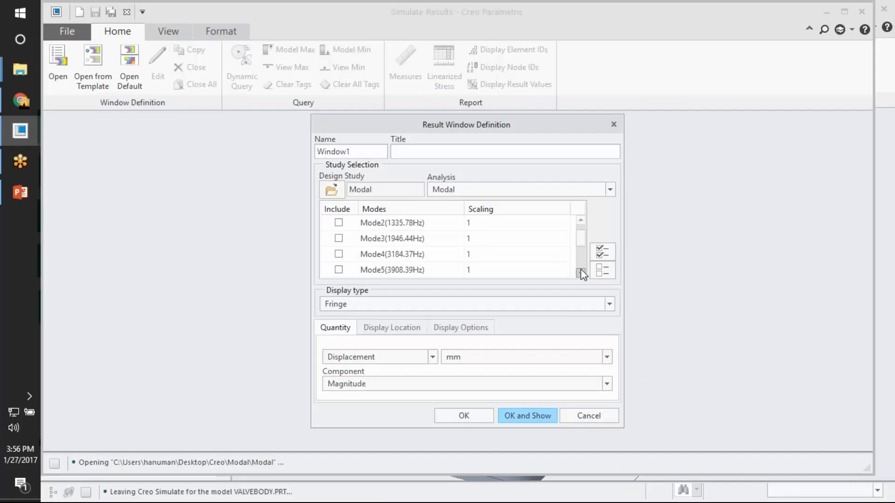
click(581, 273)
click(580, 272)
click(580, 273)
scroll(580, 242, up, 5)
click(338, 222)
click(528, 416)
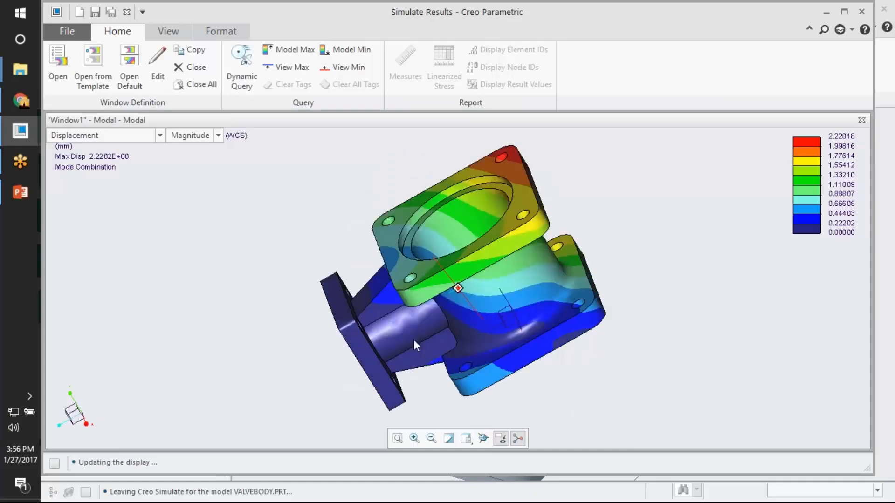
middle_drag(412, 339, 438, 335)
- Edit the result window's display options to animate the displacement fringe, and view the animated valve body
click(158, 67)
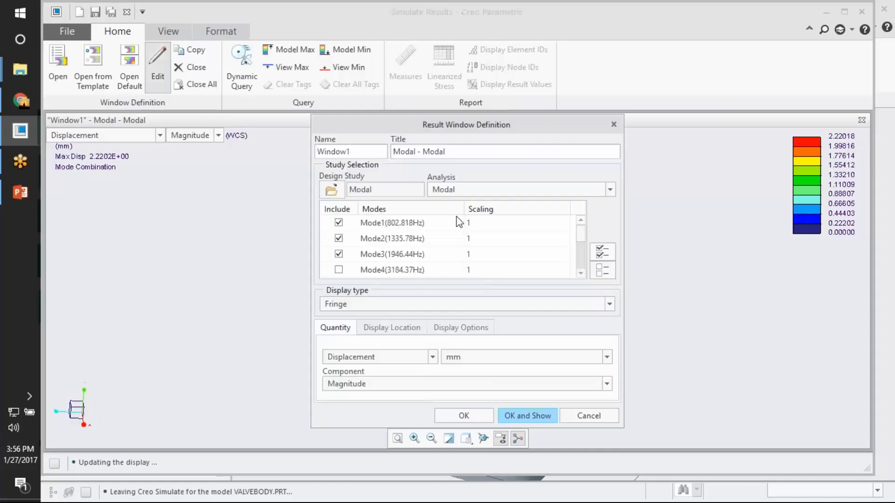
click(446, 190)
click(479, 130)
click(460, 328)
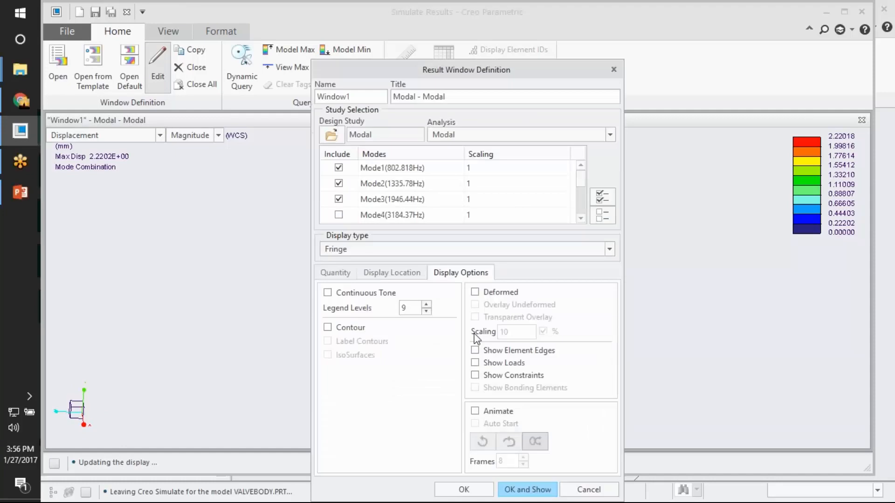
click(497, 411)
click(517, 489)
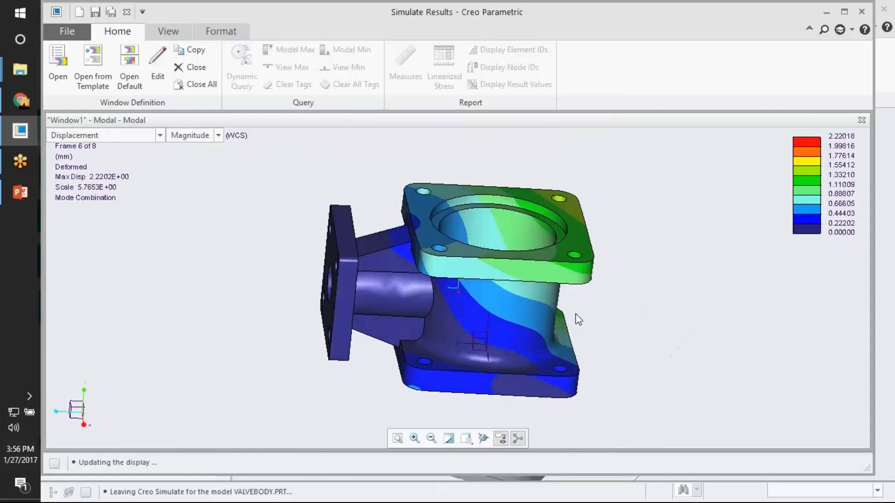
middle_drag(577, 320, 512, 259)
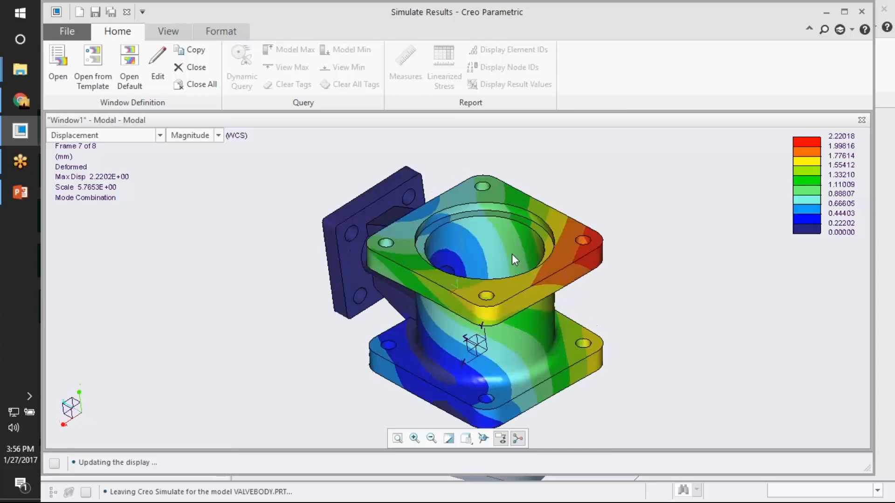
- Switch the displayed result to von Mises stress and examine the stressed areas of the valve body
click(137, 136)
click(110, 158)
click(214, 136)
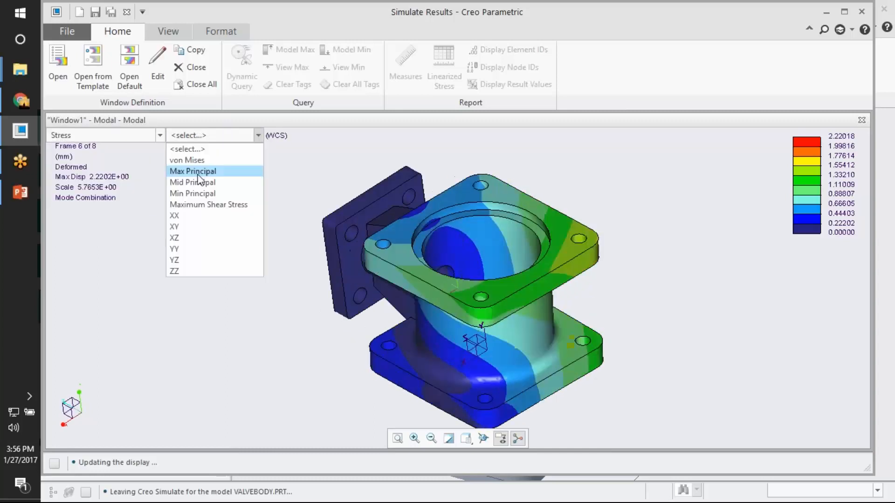
click(187, 160)
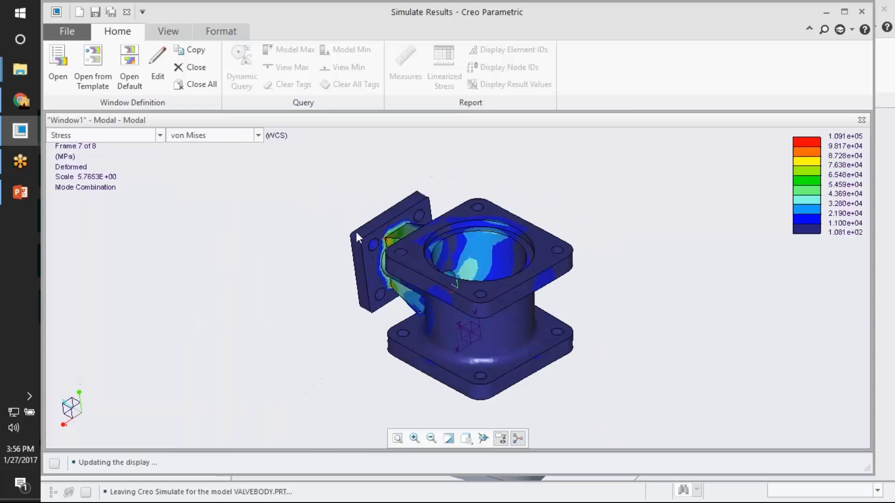
middle_drag(356, 231, 511, 347)
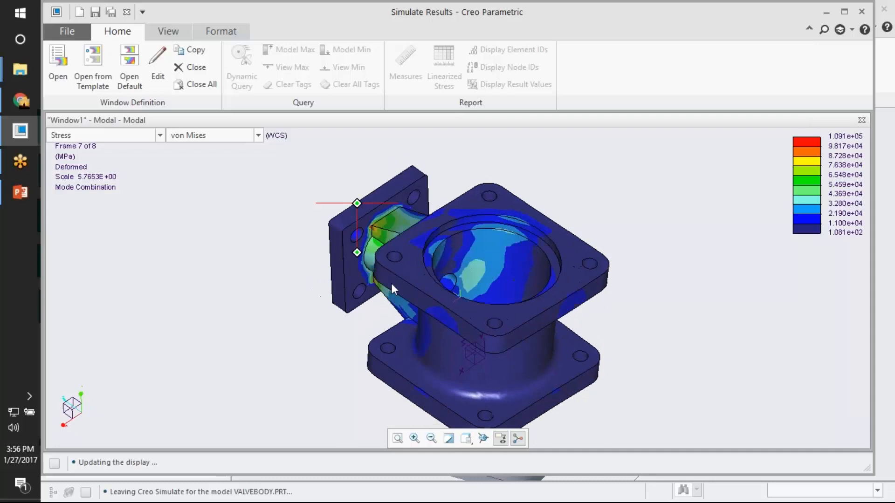
ctrl+middle_drag(392, 286, 447, 404)
ctrl+middle_drag(489, 280, 514, 327)
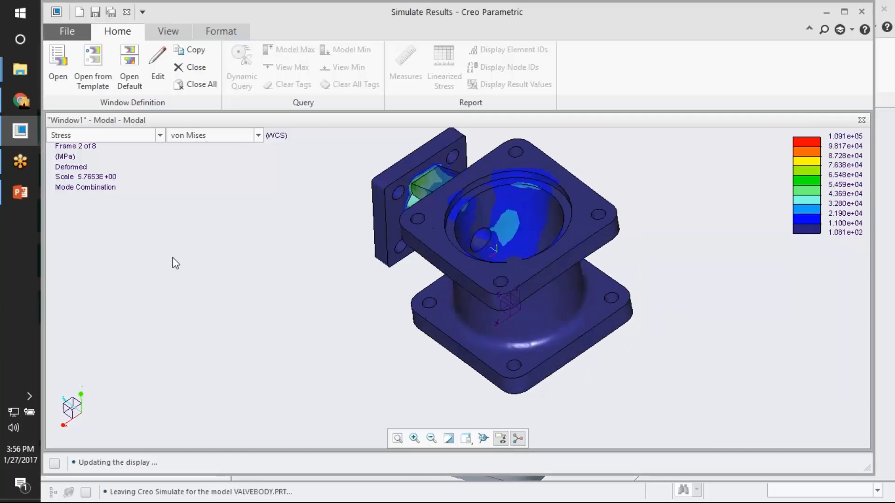
- Switch the displayed result back to displacement magnitude
click(140, 135)
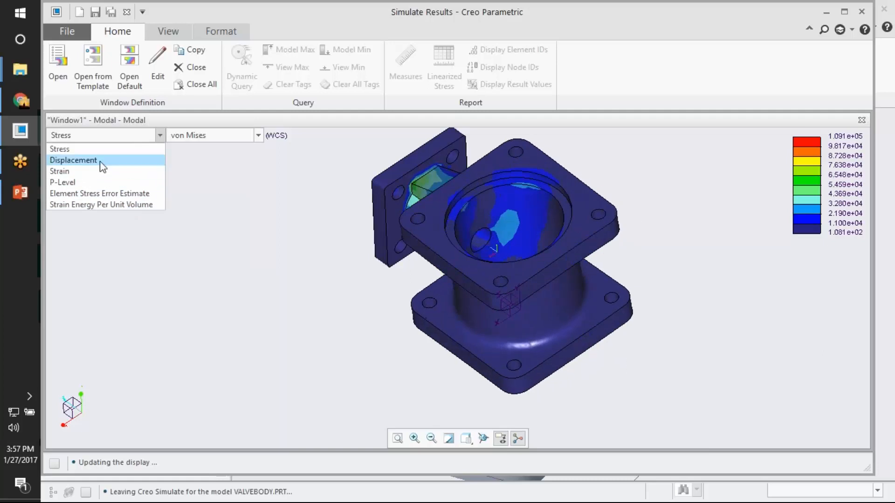
click(101, 161)
click(205, 132)
click(191, 150)
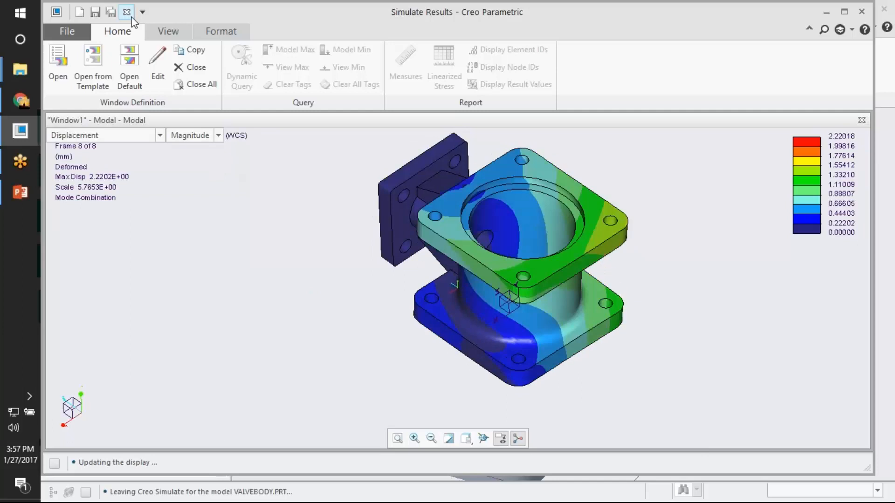
- Close the Modal results and the list of analyses and design studies
click(127, 12)
key(Return)
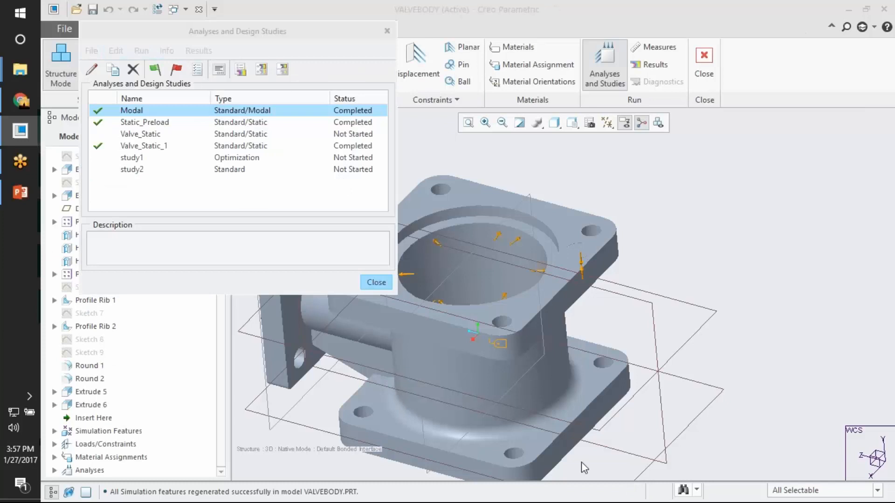
click(386, 30)
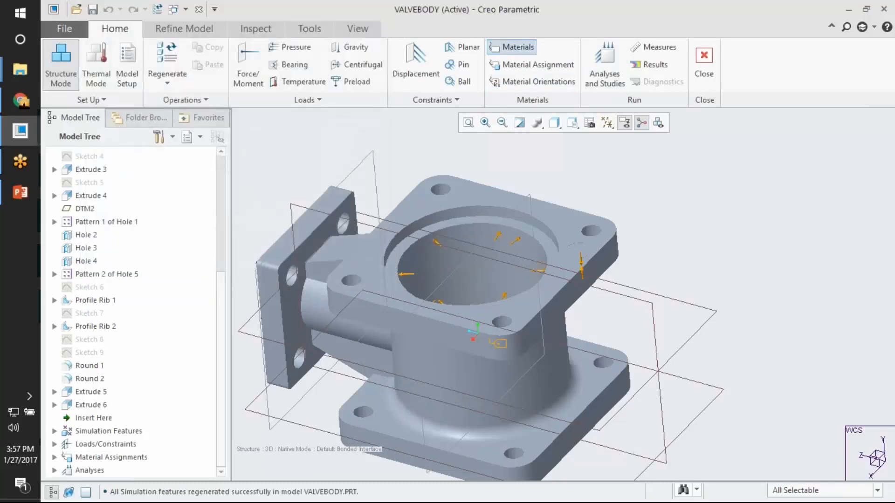
- Pick steel.mtl from the Legacy-Materials library for the valve body and open the model's STEEL material definition
click(513, 47)
double_click(209, 114)
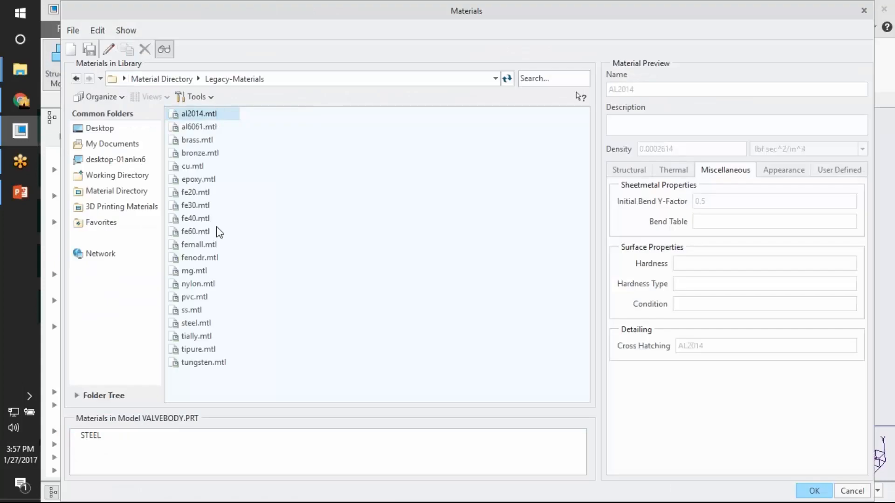
double_click(195, 323)
click(484, 281)
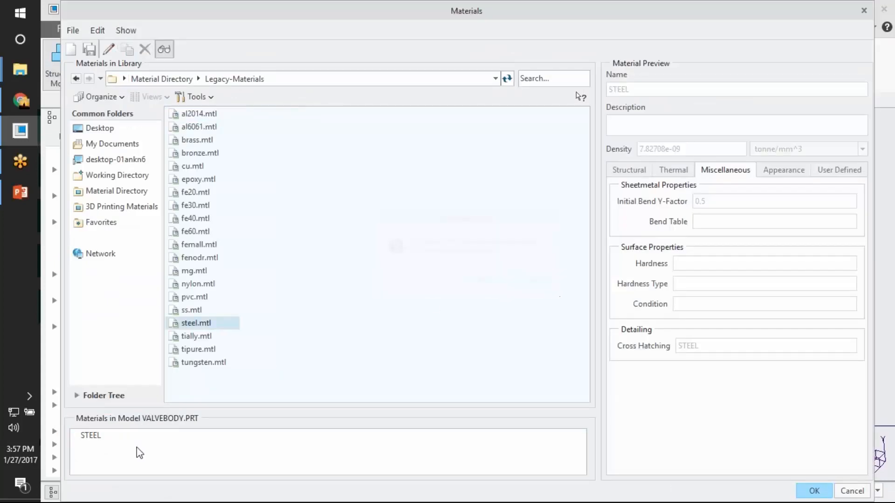
double_click(91, 435)
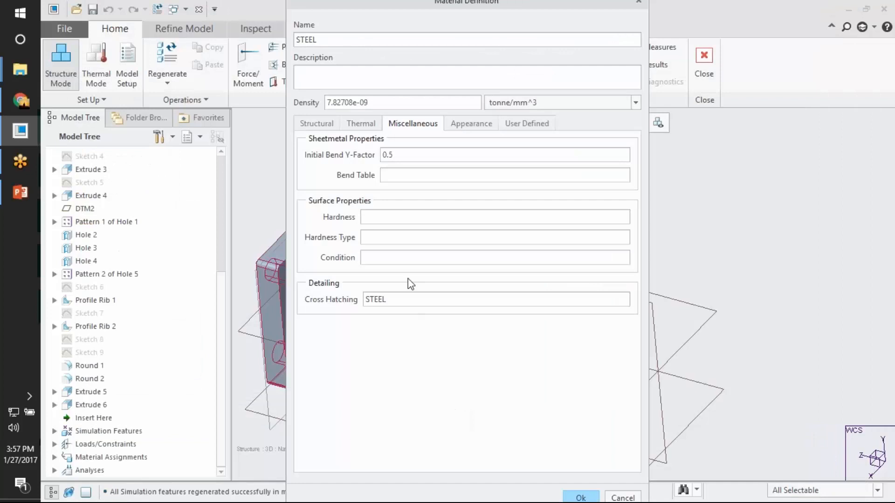
- Set the STEEL fatigue model to Unified Material Law (UML) for a polished ferrous material and enter its failure strength reduction factor
click(329, 123)
click(349, 442)
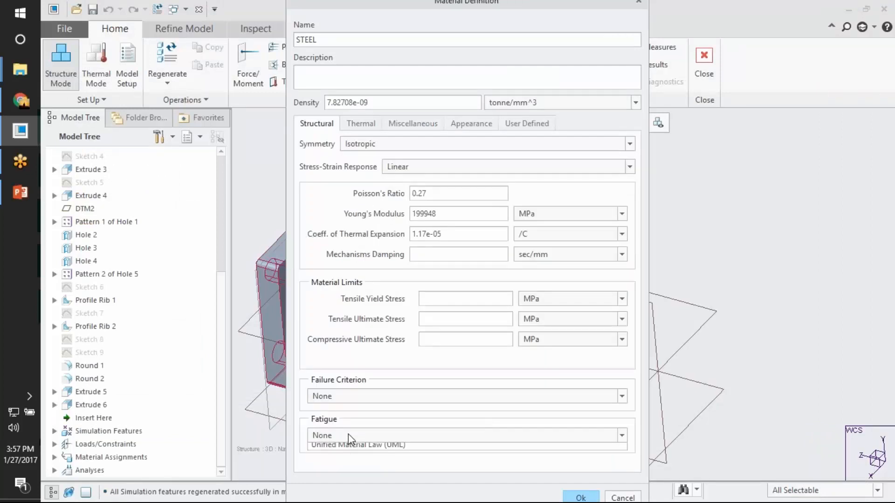
click(334, 460)
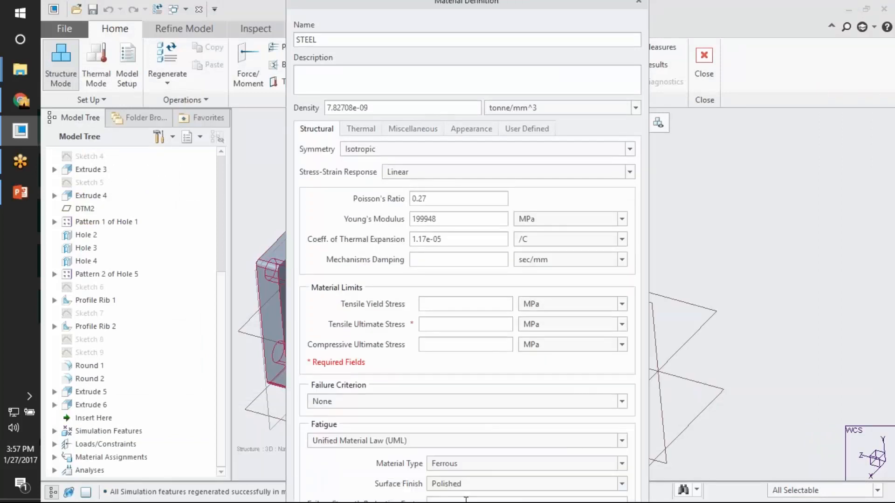
click(466, 500)
text(0)
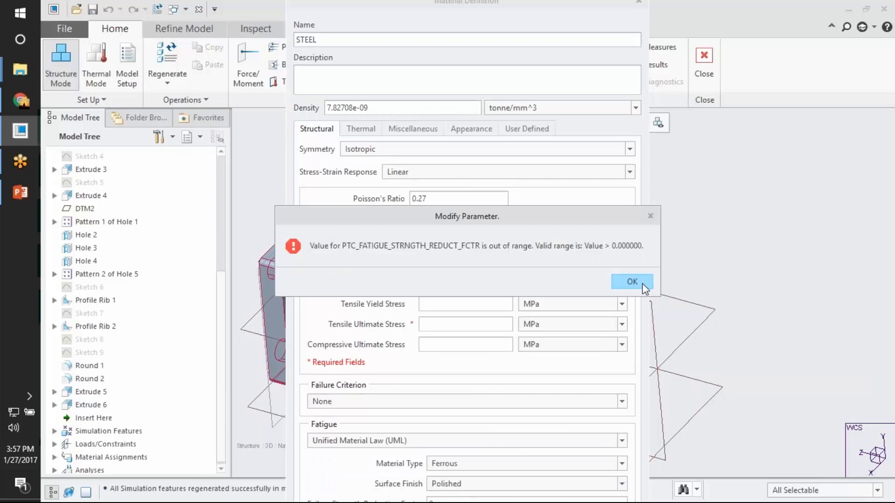
click(632, 282)
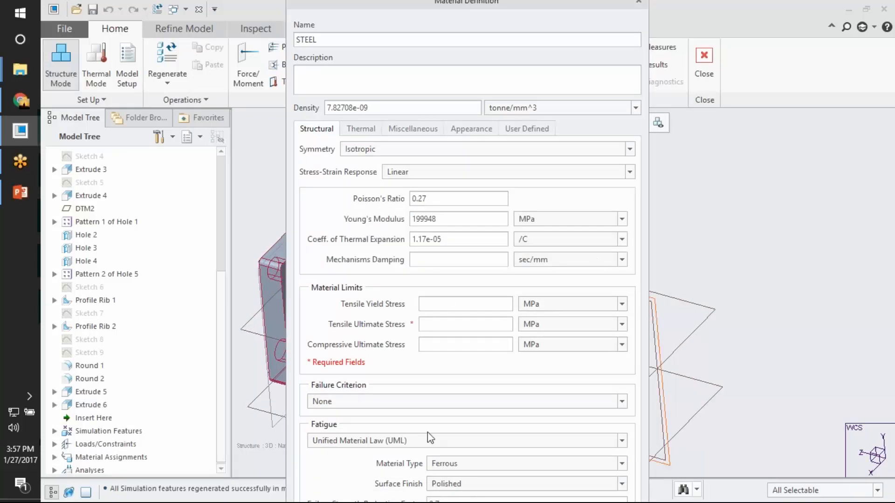
- Set STEEL's failure criterion to Distortion Energy (von Mises), tensile yield stress 210 MPa and tensile ultimate stress 530 MPa, and accept the material
click(401, 398)
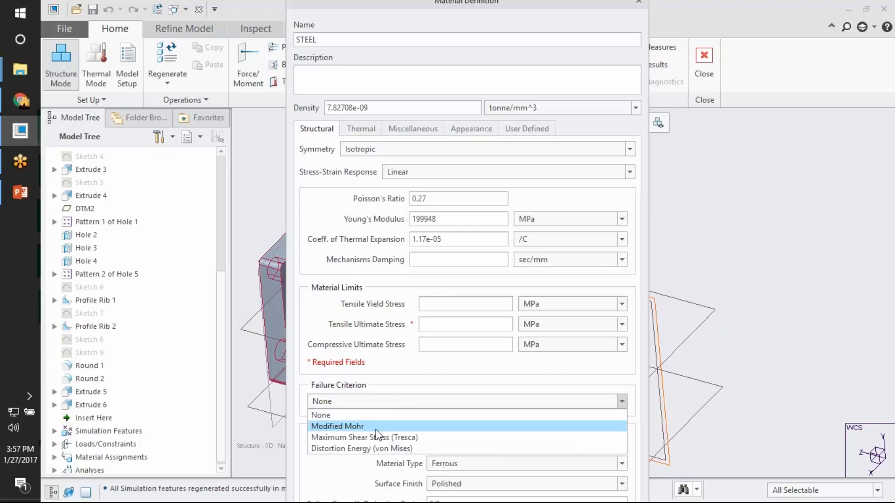
click(375, 448)
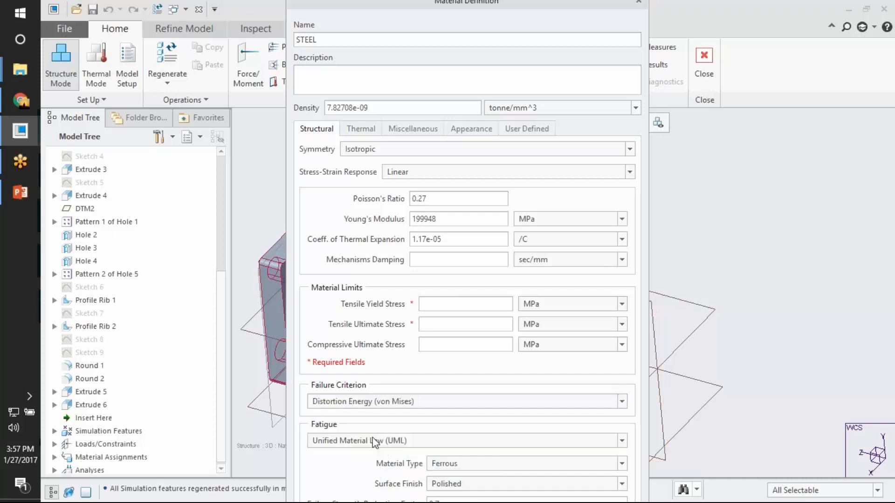
click(436, 305)
text(210)
text(53)
text(0)
key(Return)
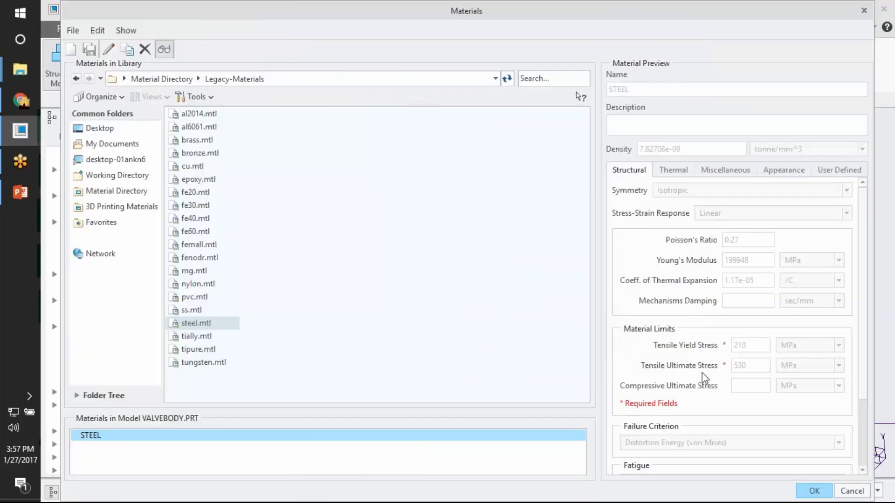
key(Return)
- Start a new fatigue analysis named Fatigue_1 that uses the static analysis results of the previous Static_Preload design study
click(604, 65)
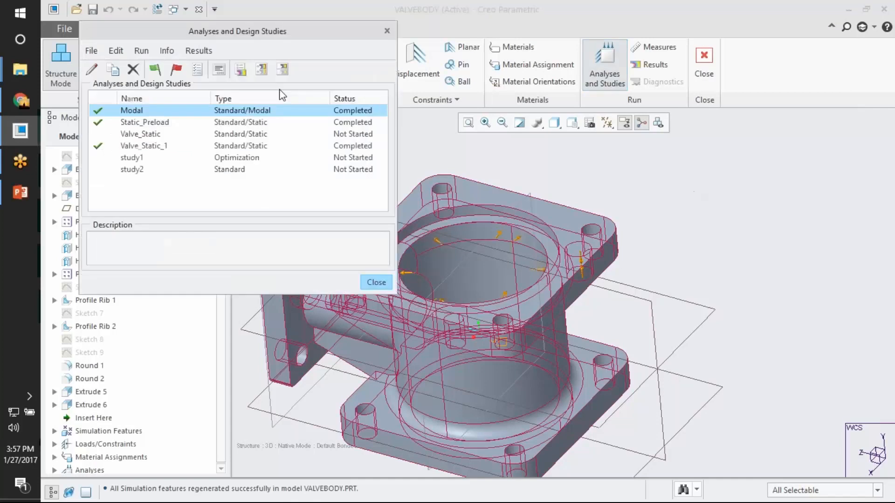
click(95, 49)
click(118, 111)
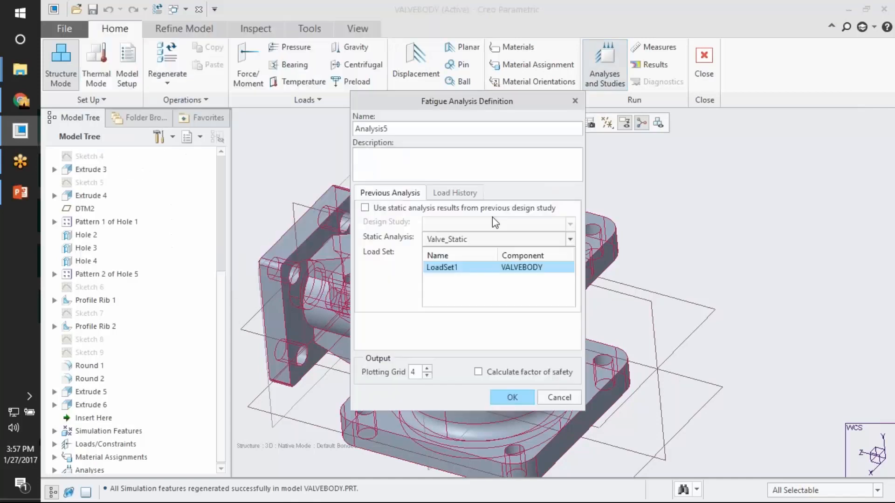
double_click(394, 128)
text(Fatigue_1)
click(365, 208)
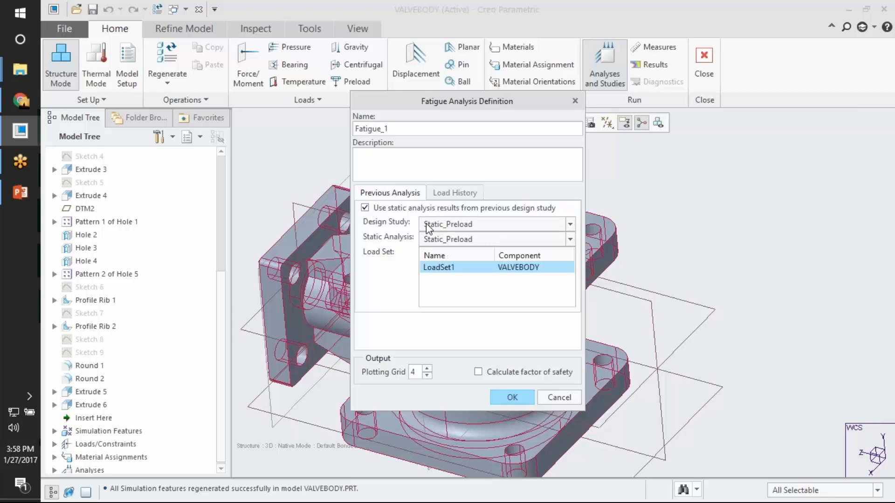
- Set the fatigue load history to a desired endurance of 1e7 cycles with Peak-Peak amplitude
click(454, 194)
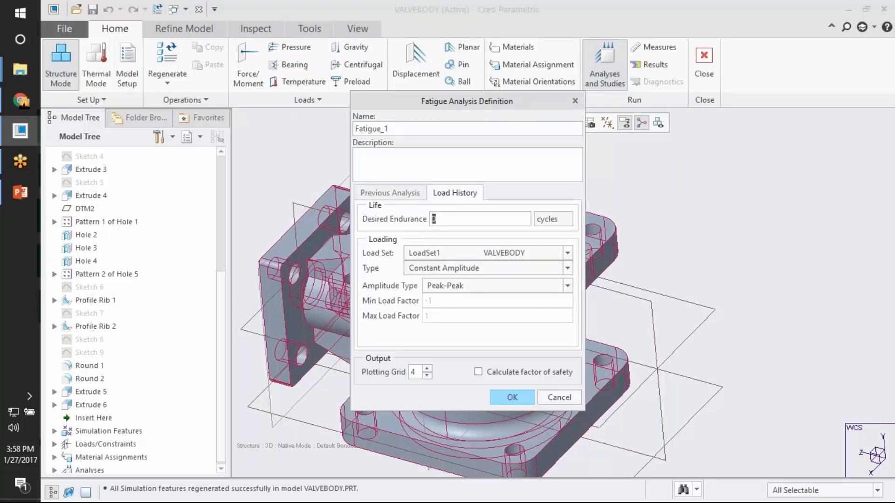
click(451, 286)
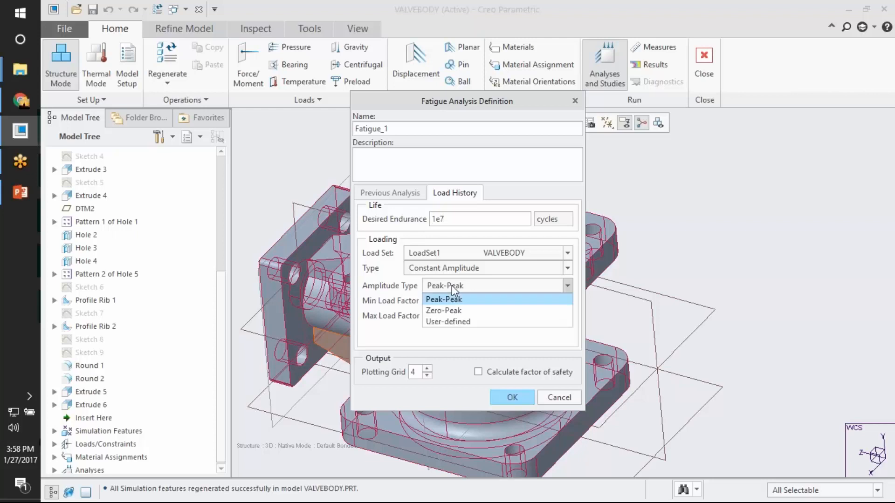
click(451, 310)
click(466, 285)
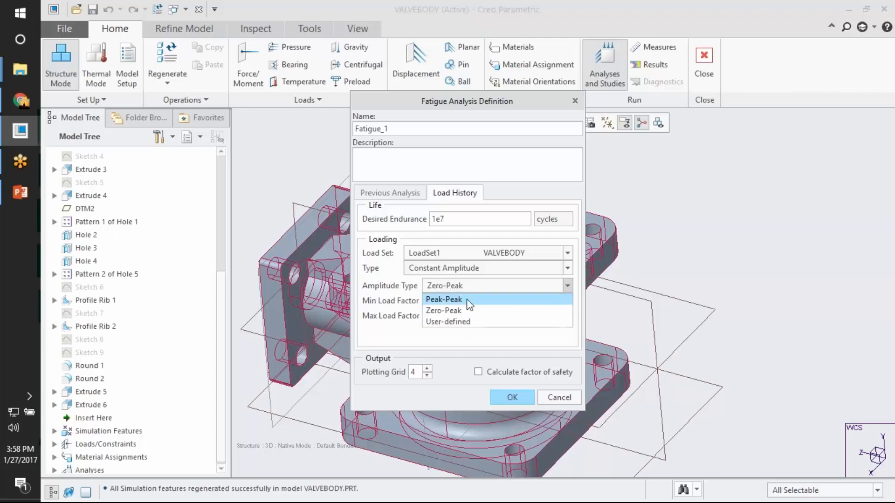
click(465, 297)
- Try the Variable Amplitude loading type for LoadSet1 and return it to Constant Amplitude
click(484, 268)
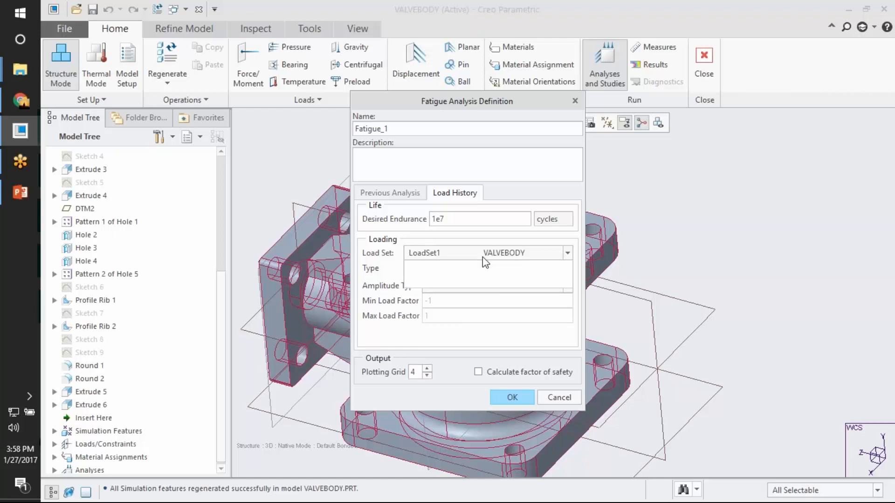
click(482, 256)
click(467, 270)
click(465, 268)
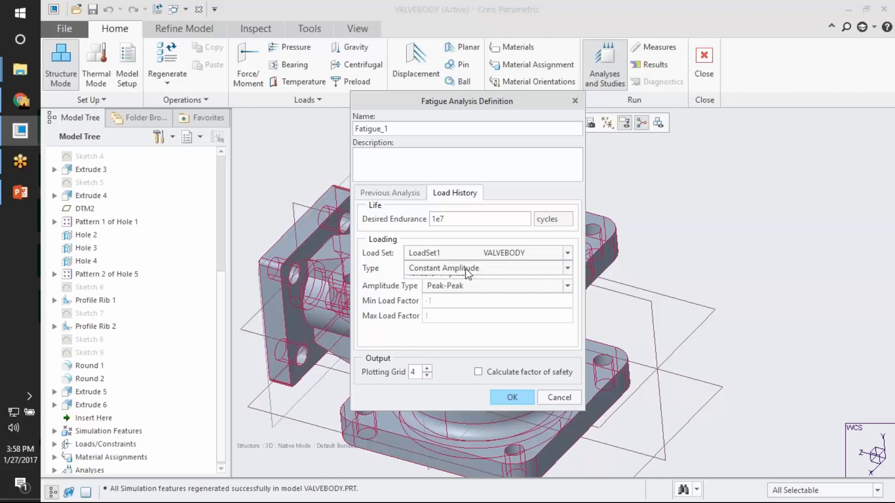
click(465, 267)
click(466, 293)
click(484, 267)
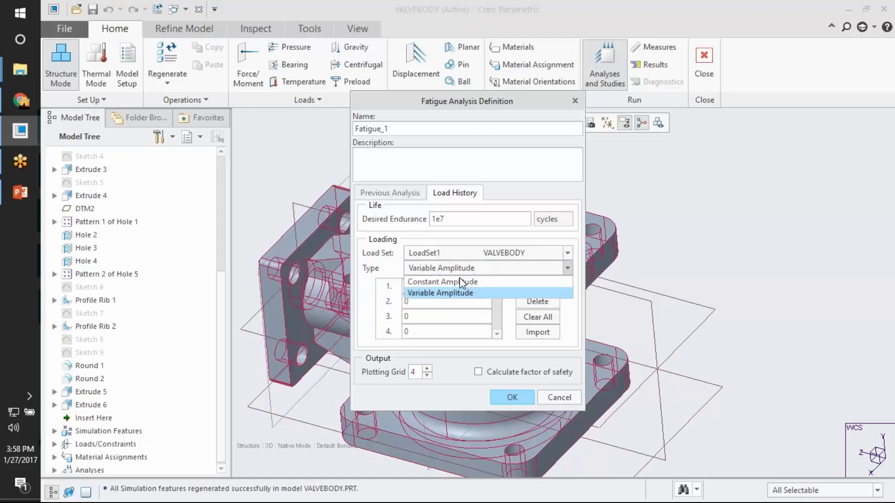
click(464, 282)
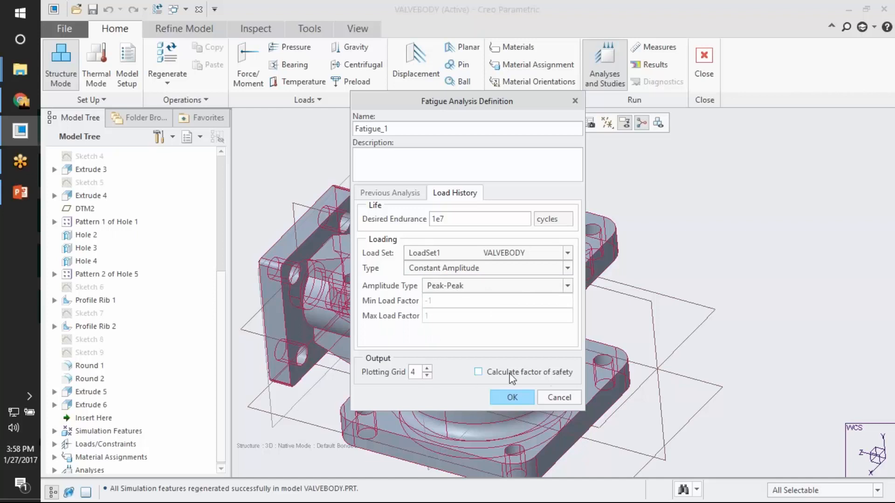
- Enable the factor of safety calculation for Fatigue_1 and accept the analysis definition
click(417, 192)
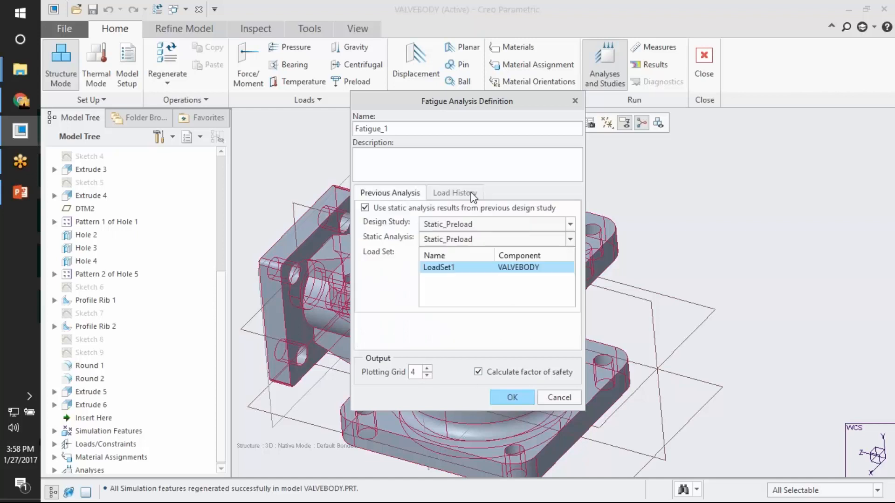
click(464, 193)
click(518, 394)
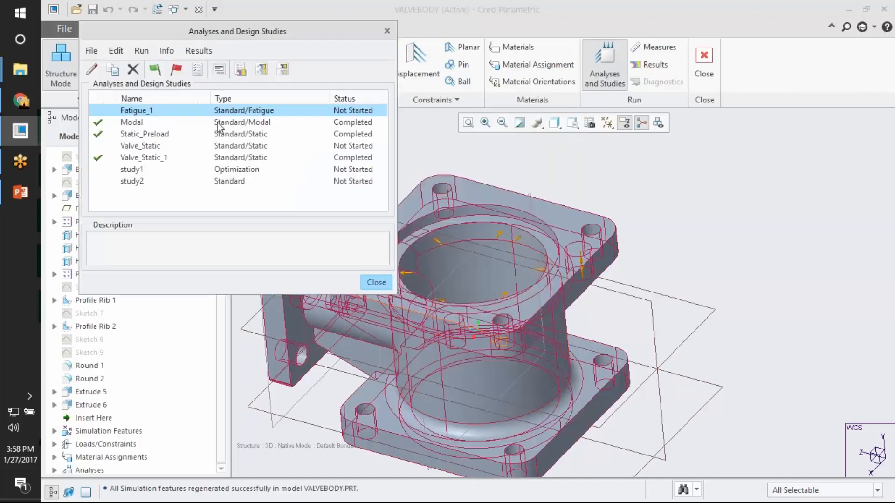
- Run Fatigue_1 with interactive diagnostics and open its run status
click(155, 70)
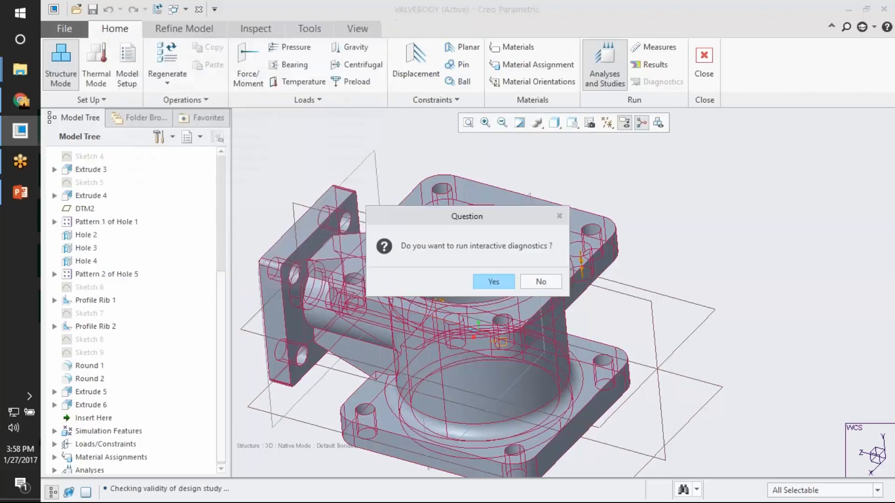
click(490, 281)
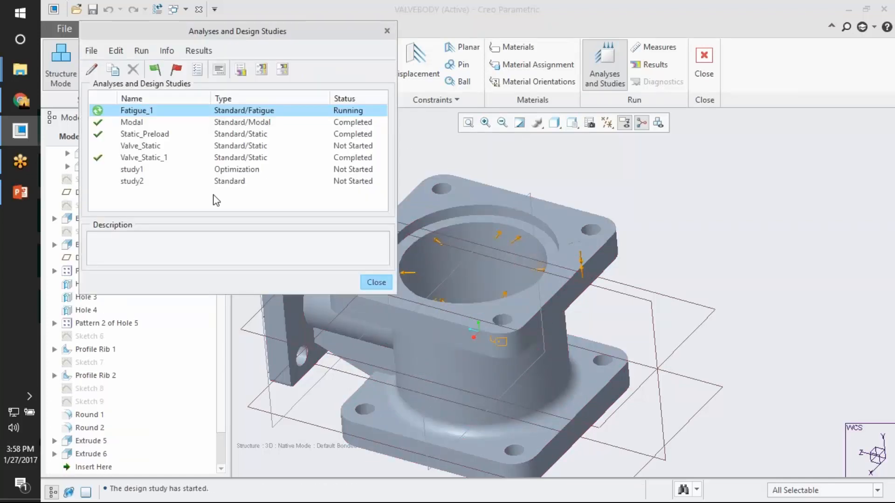
click(219, 70)
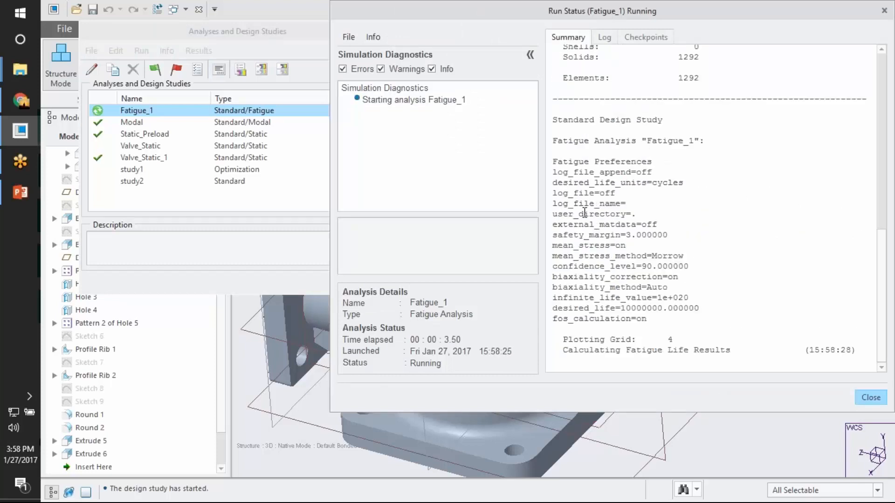
- Examine the fatigue preferences in the Fatigue_1 run summary, including desired life, biaxiality correction, confidence level and mean stress method
drag(556, 162, 652, 192)
click(586, 187)
drag(621, 309, 700, 309)
click(686, 308)
drag(609, 276, 678, 294)
click(678, 287)
drag(642, 267, 698, 350)
click(701, 281)
drag(600, 256, 694, 308)
click(696, 256)
- Examine the Fatigue_1 run log from the model error check to the fatigue life calculation, and close the run status
click(604, 37)
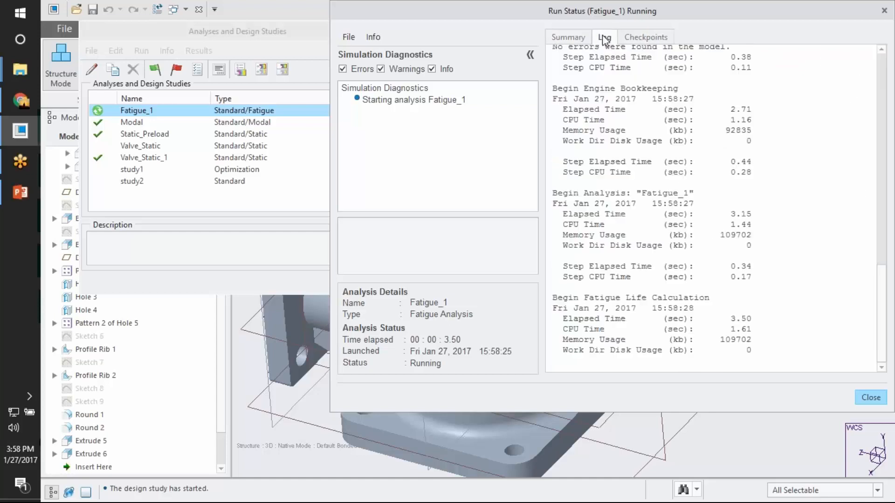
scroll(665, 149, up, 7)
scroll(619, 112, down, 3)
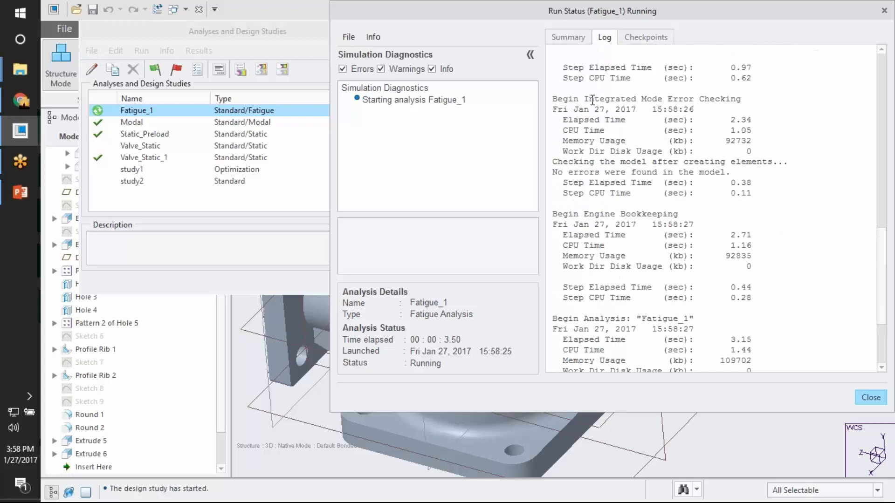
drag(592, 100, 709, 99)
click(730, 123)
drag(625, 161, 755, 160)
click(775, 193)
scroll(690, 212, down, 1)
scroll(660, 175, down, 1)
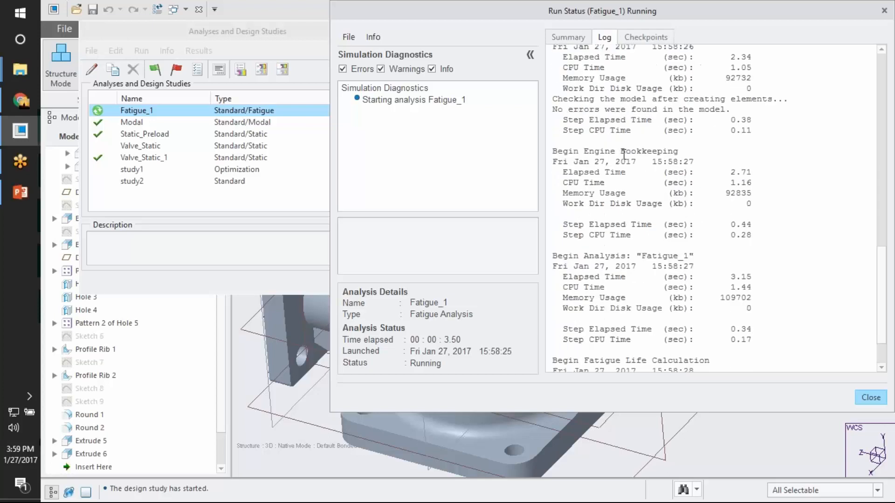
scroll(650, 287, down, 2)
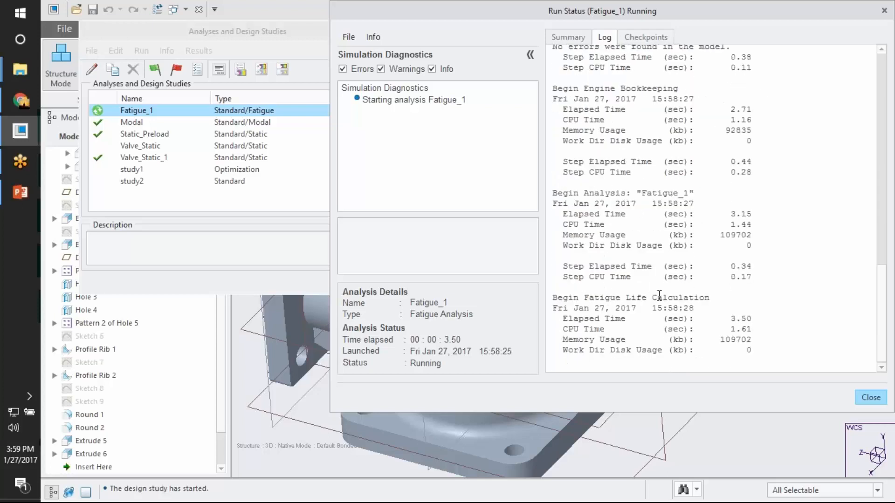
click(567, 38)
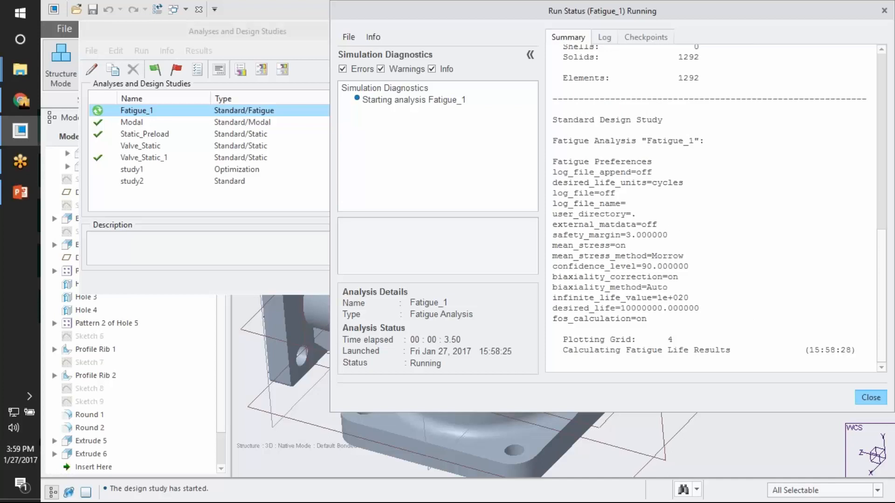
click(871, 397)
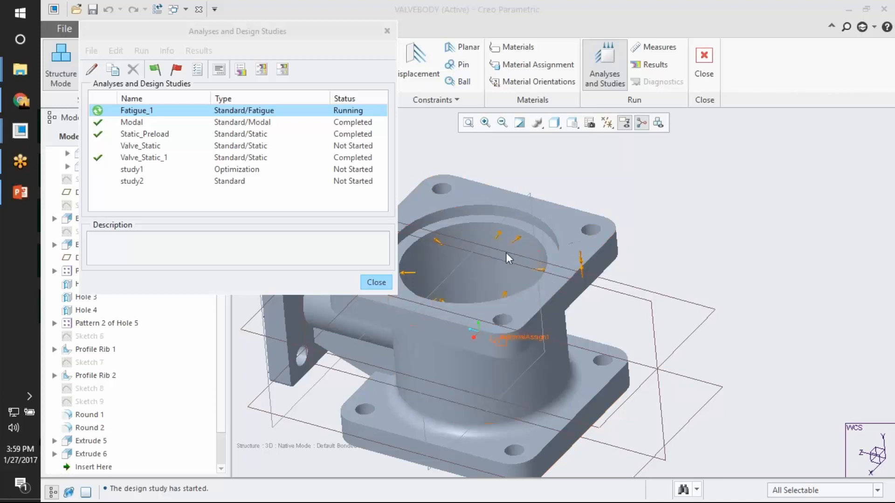
click(91, 50)
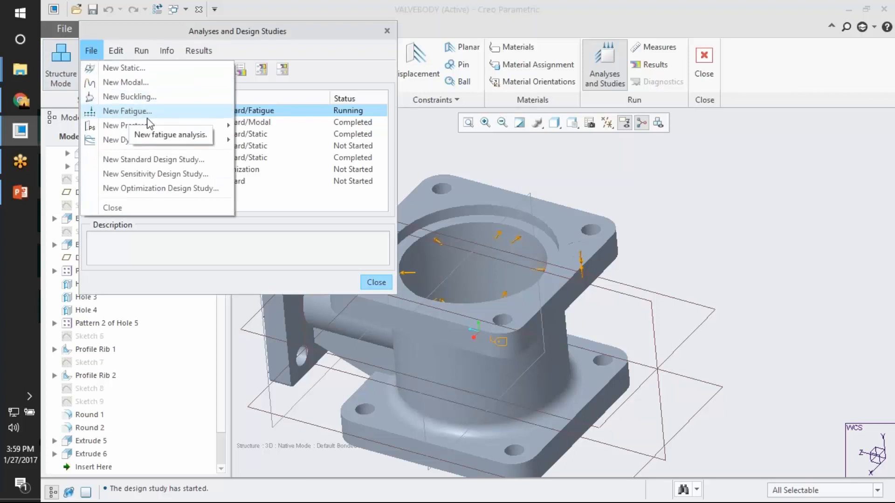
mouse_move(148, 128)
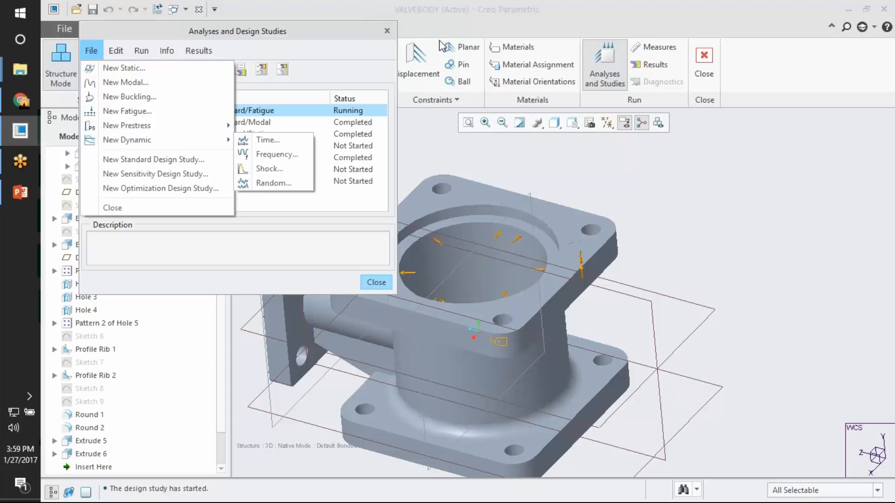
click(311, 37)
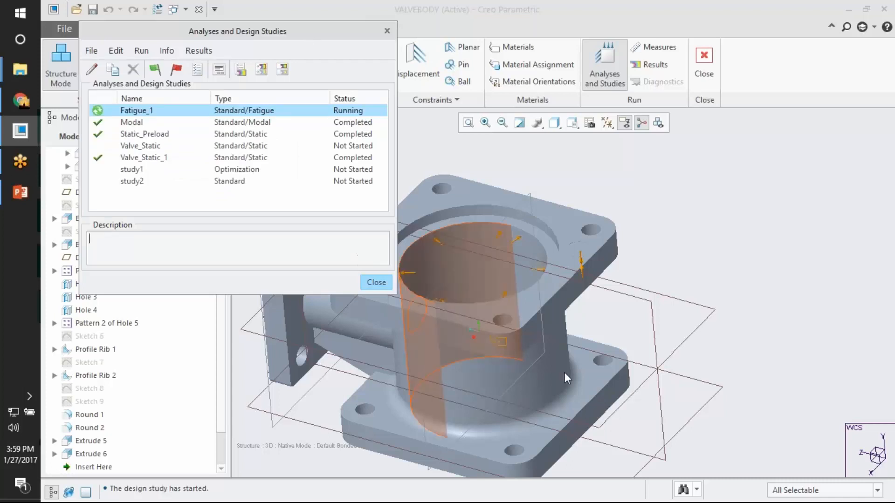
click(539, 342)
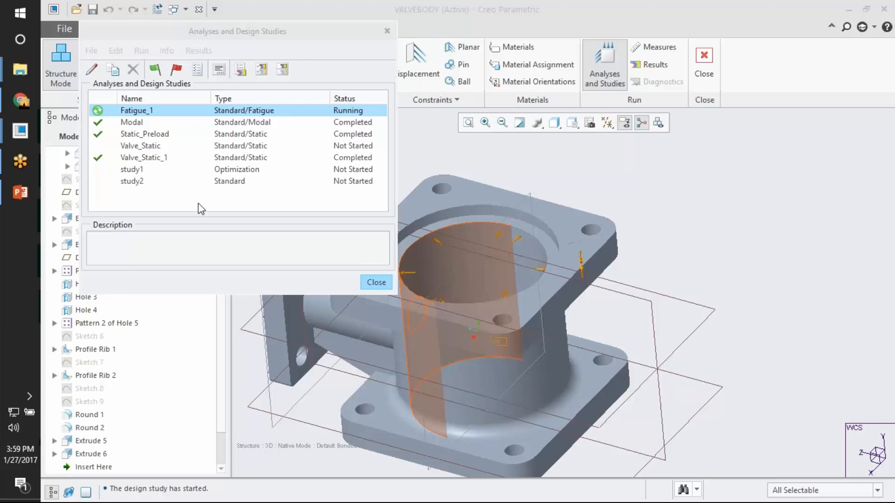
- Open a new static analysis definition to view its options and cancel it
click(91, 51)
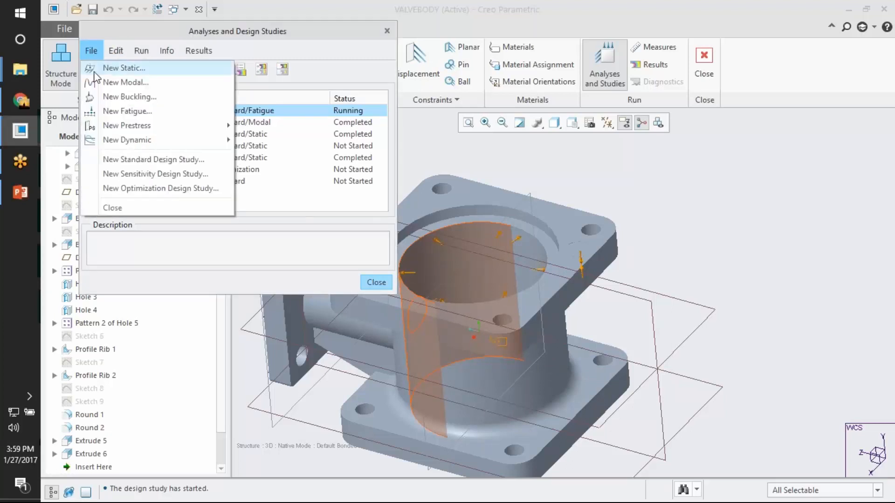
click(122, 68)
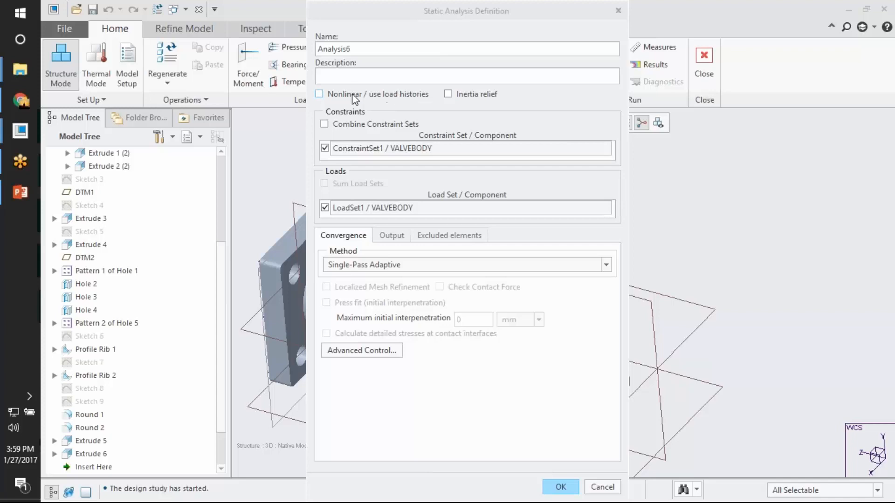
drag(612, 14, 618, 14)
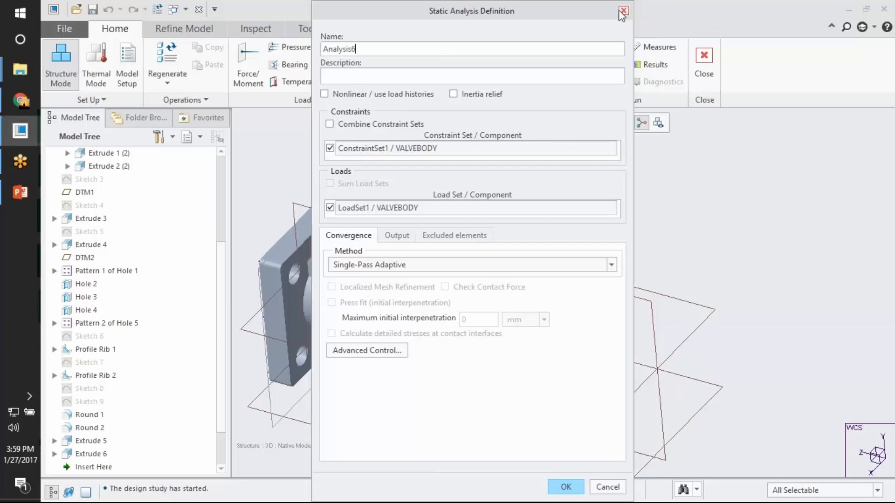
click(623, 11)
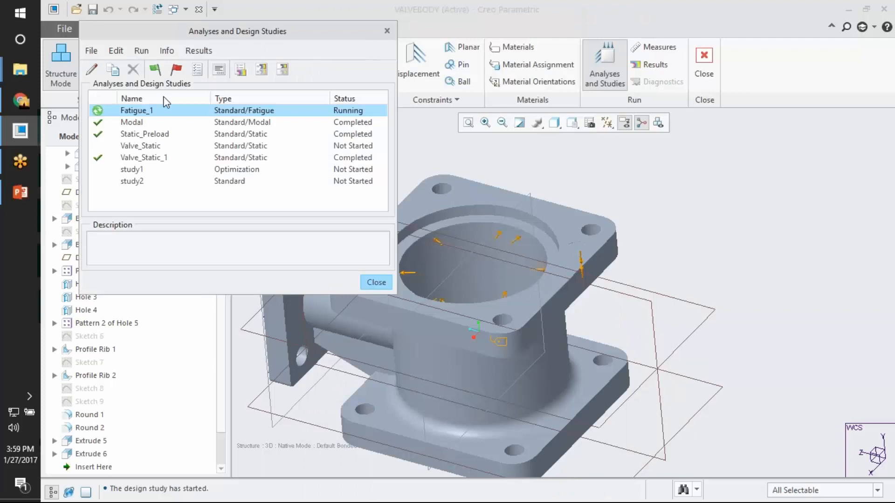
click(92, 51)
click(293, 45)
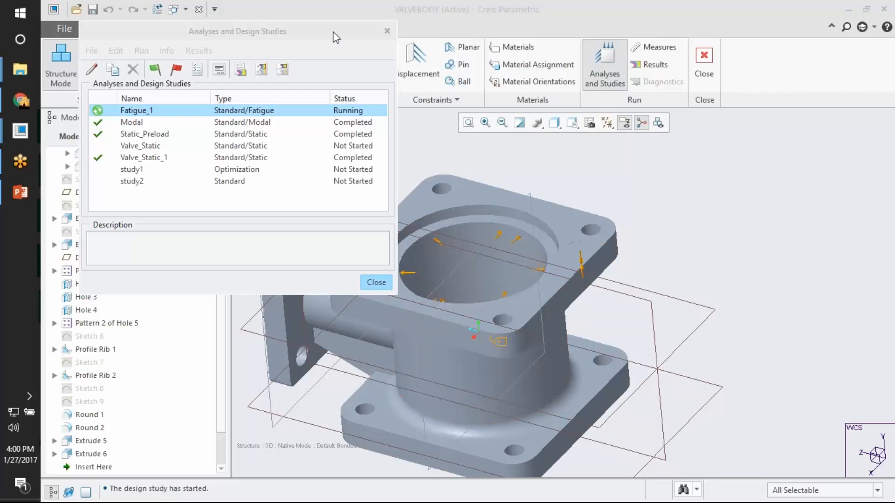
drag(327, 29, 299, 36)
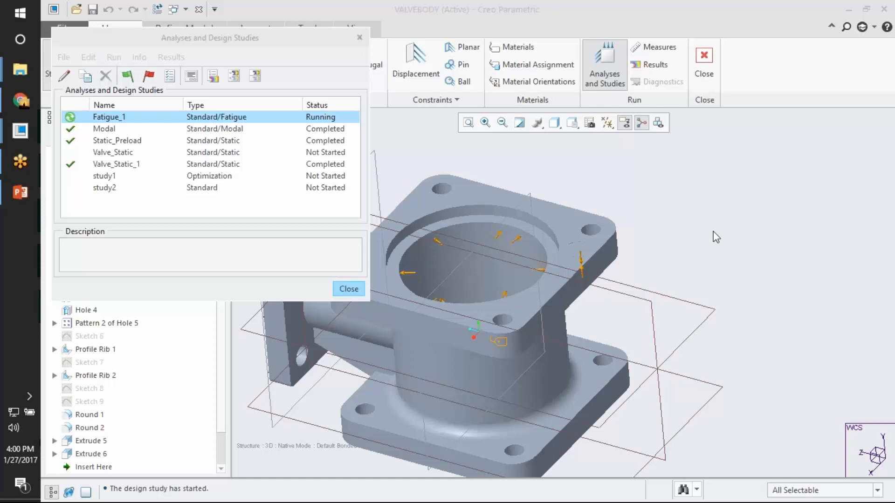
drag(331, 40, 321, 315)
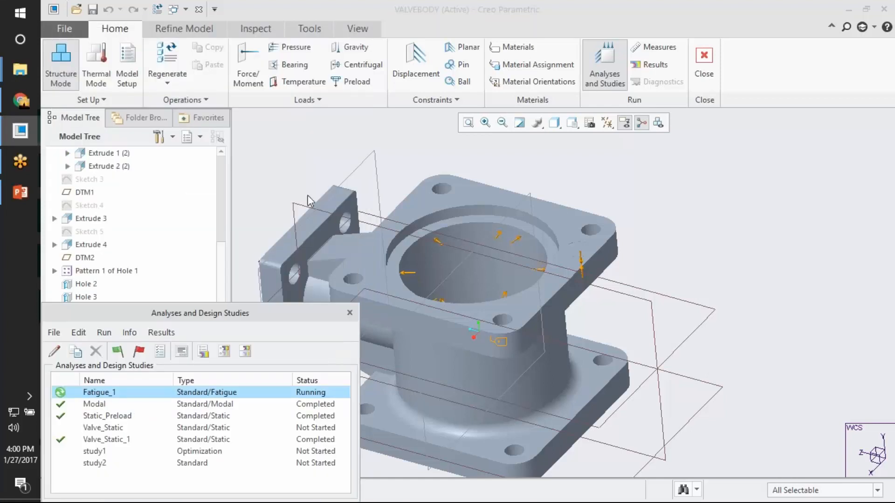
click(288, 154)
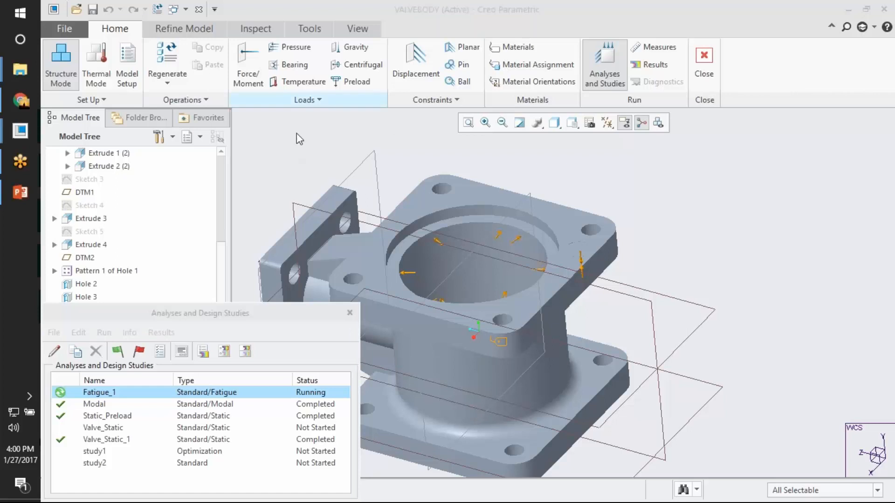
- Show the model refinement tools, close the analyses and design studies list, and inspect the valve body model
click(188, 30)
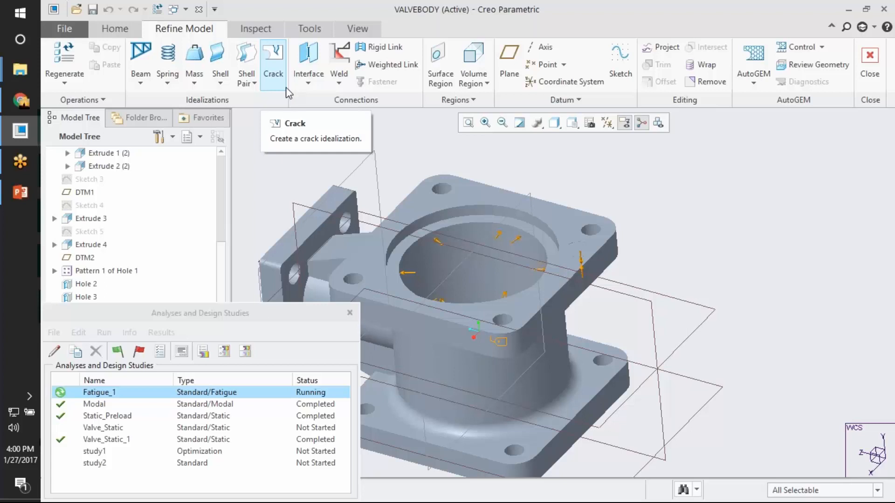
click(349, 313)
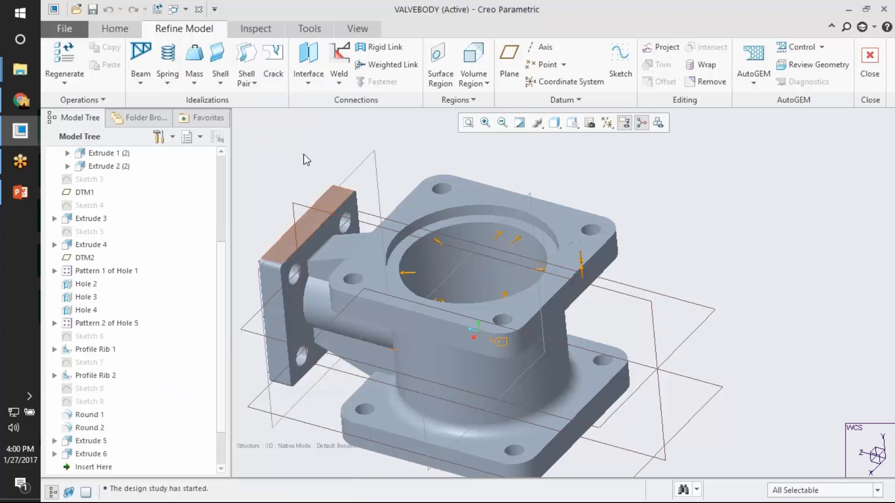
click(746, 77)
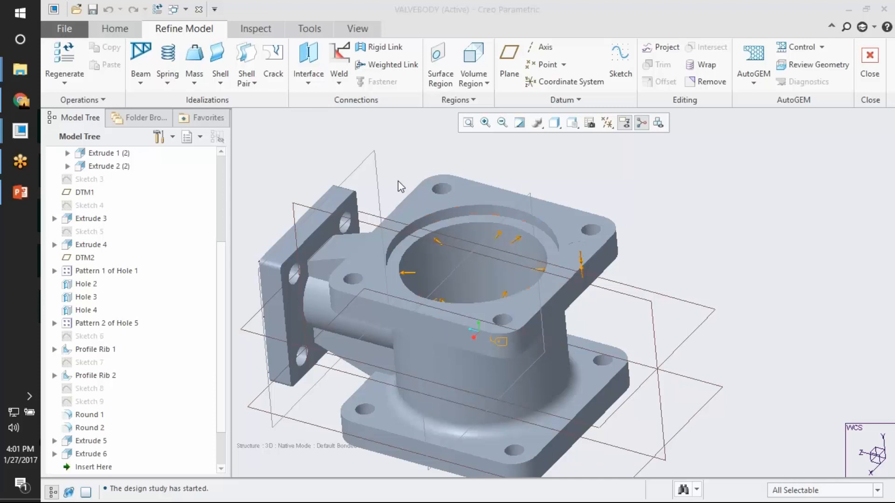
shift+middle_drag(402, 186, 390, 154)
ctrl+middle_drag(414, 211, 414, 186)
shift+middle_drag(439, 248, 465, 277)
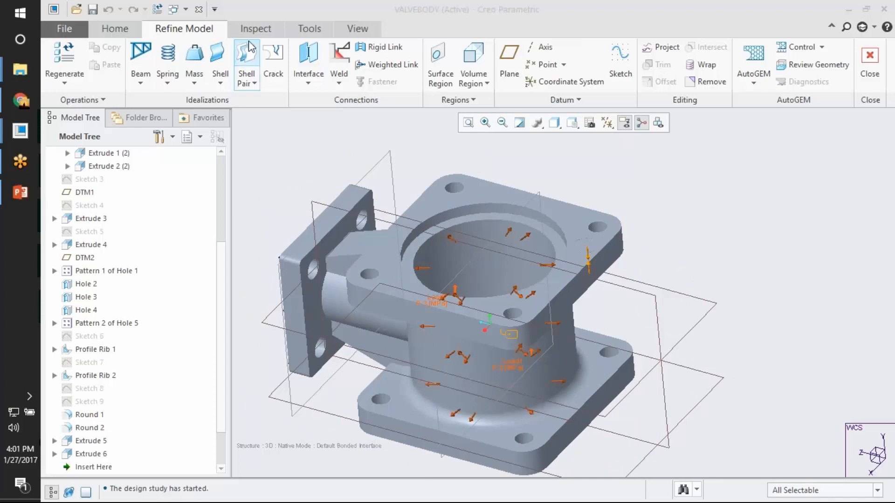
- Reopen the list of analyses and design studies to check the status of Fatigue_1
click(115, 29)
click(604, 68)
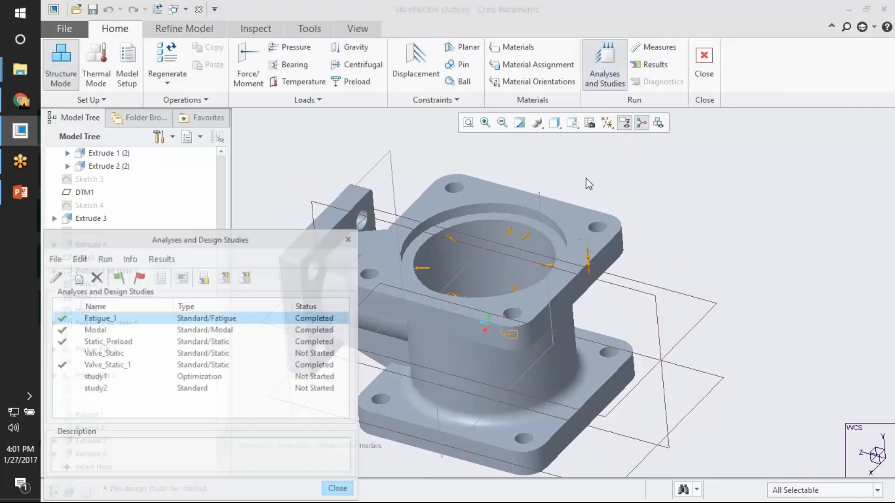
- Open the Fatigue_1 results, show the Log Life fringe plot, and return the valve body to its default orientation
drag(276, 243, 400, 181)
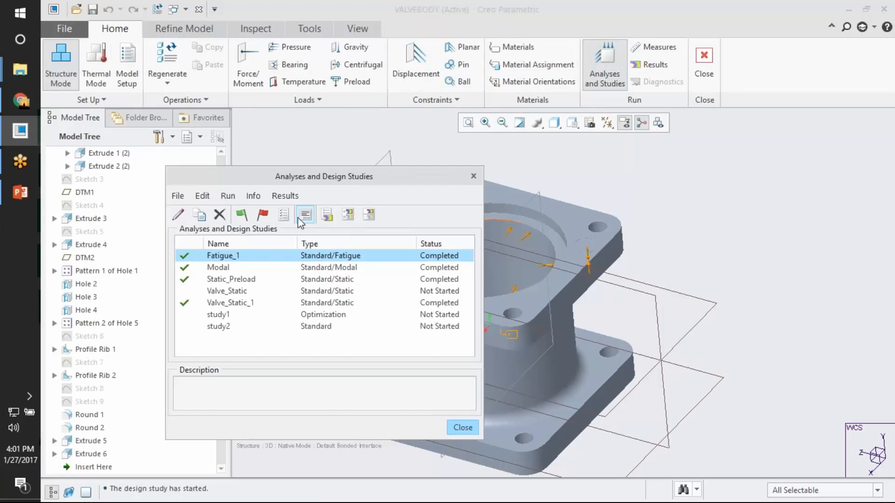
click(327, 216)
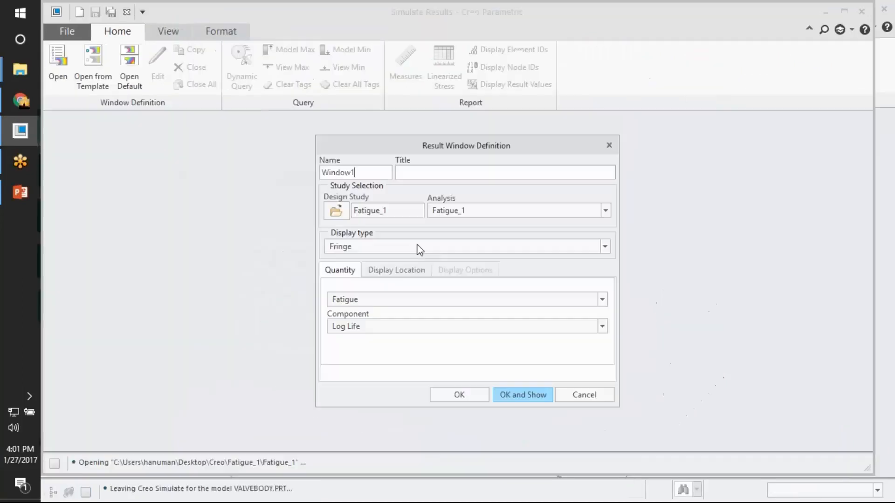
click(523, 395)
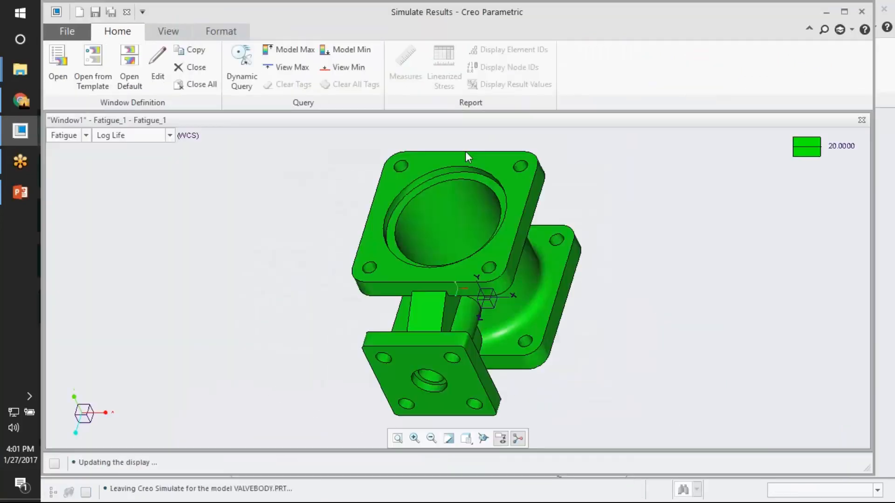
middle_drag(606, 322, 497, 364)
key(ctrl+d)
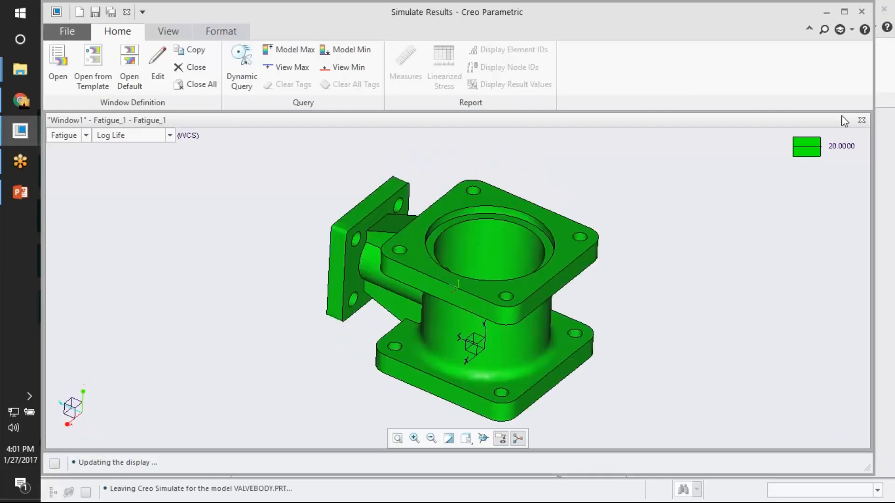
- Switch the fatigue fringe plot to the Log Damage component
click(140, 136)
click(125, 161)
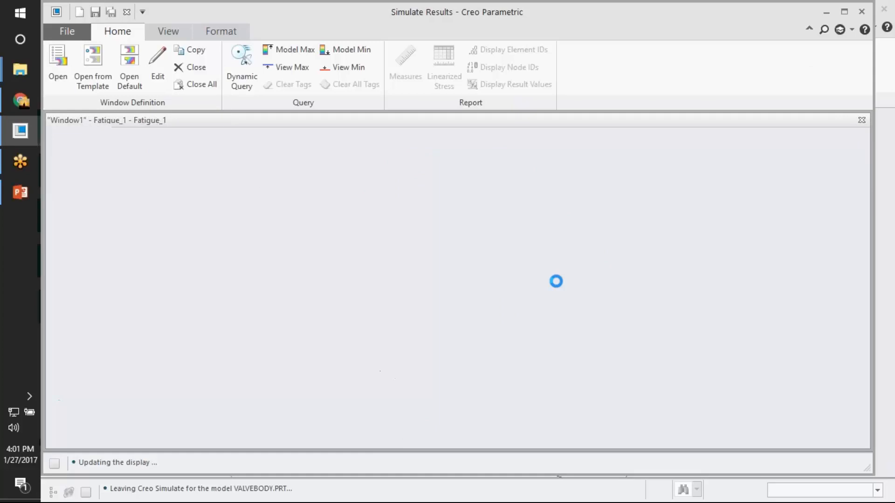
mouse_move(475, 267)
middle_down()
mouse_move(446, 236)
mouse_move(468, 261)
middle_up()
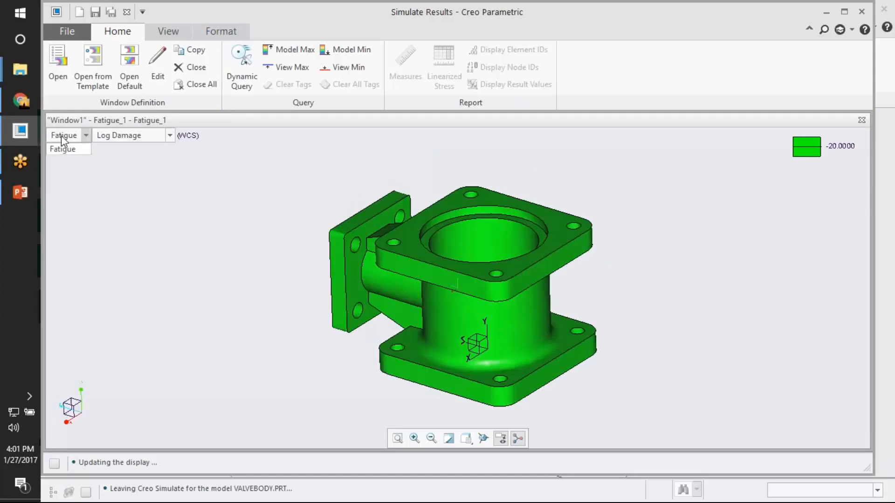
- Switch the fatigue plot to Factor of Safety and examine the fringes around the cross hole inside the bore
click(143, 137)
click(135, 178)
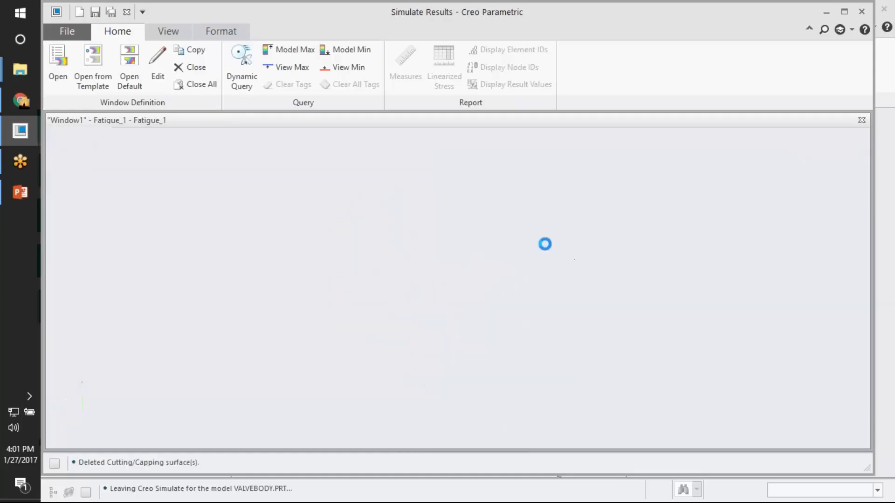
middle_drag(541, 257, 492, 284)
scroll(468, 228, up, 5)
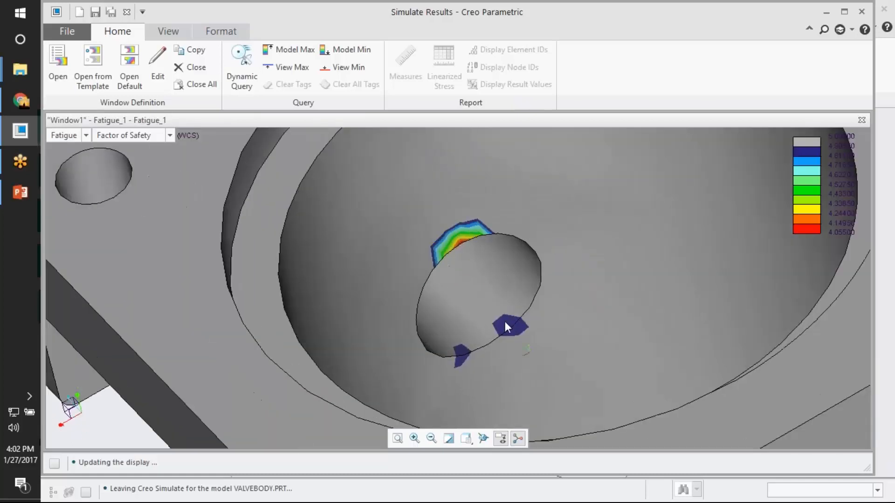
middle_drag(504, 321, 523, 325)
middle_drag(437, 221, 415, 212)
scroll(421, 215, down, 6)
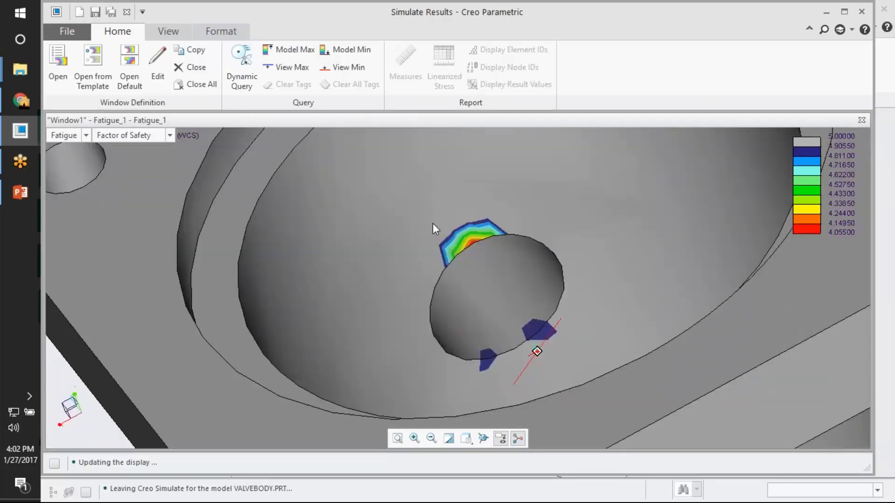
scroll(455, 223, up, 5)
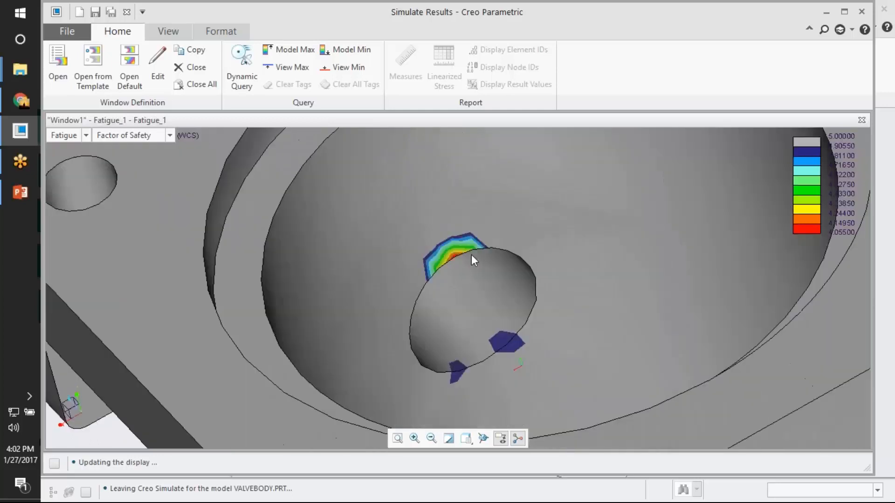
scroll(459, 253, up, 8)
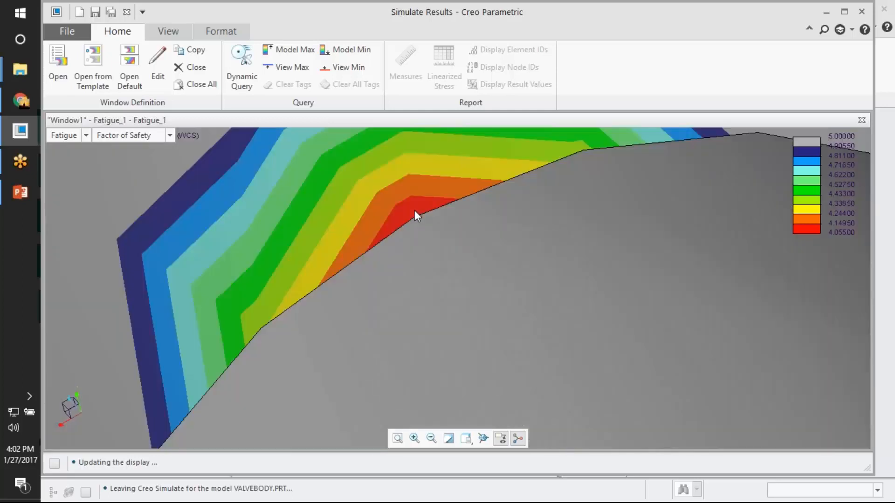
scroll(415, 210, down, 6)
- Display the Confidence of Life component on the valve body and inspect it
click(123, 136)
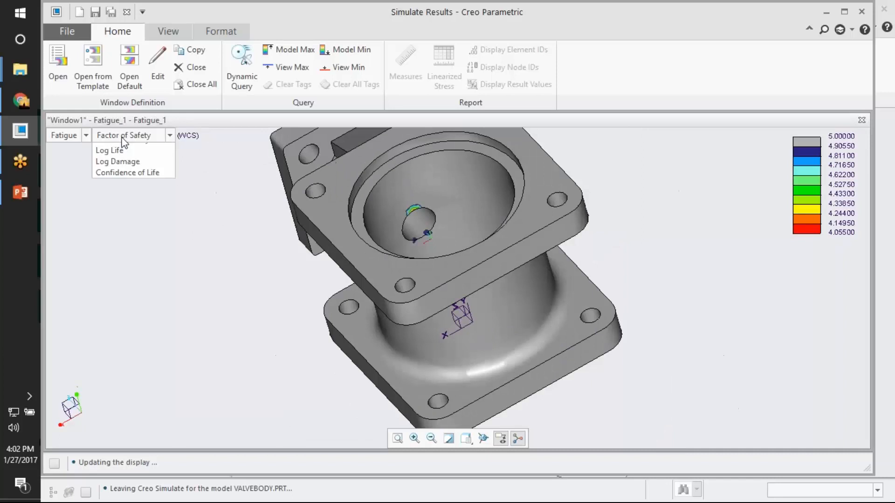
click(130, 181)
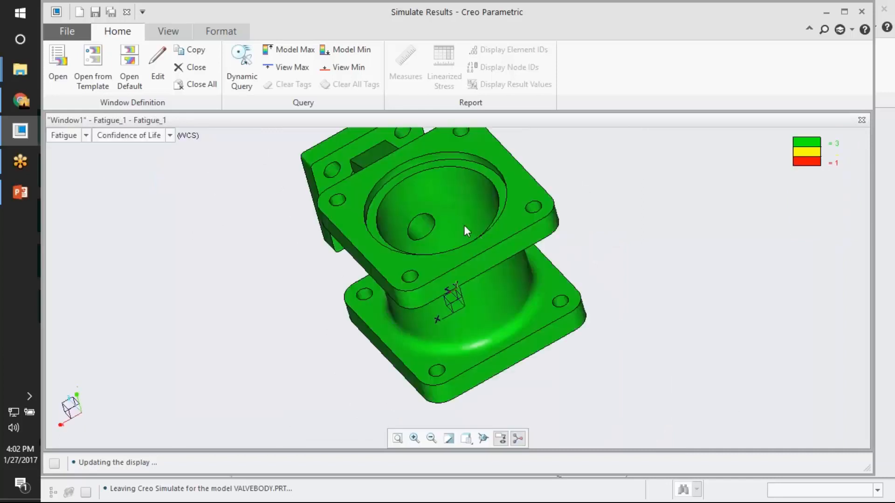
mouse_move(466, 231)
middle_down()
mouse_move(310, 231)
mouse_move(505, 214)
mouse_move(531, 300)
mouse_move(663, 247)
mouse_move(581, 295)
mouse_move(540, 267)
mouse_move(554, 296)
mouse_move(534, 245)
mouse_move(535, 268)
mouse_move(427, 241)
mouse_move(390, 222)
middle_up()
- Show the Log Damage component again in the fatigue results
click(144, 137)
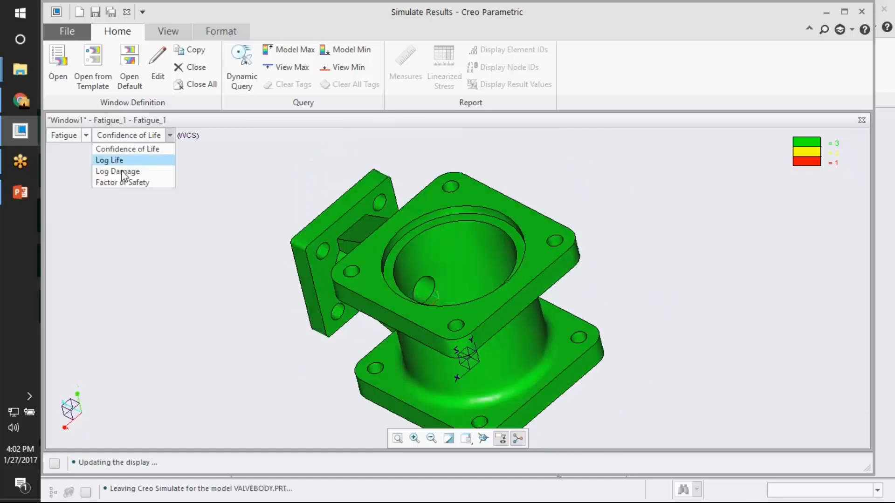
click(122, 171)
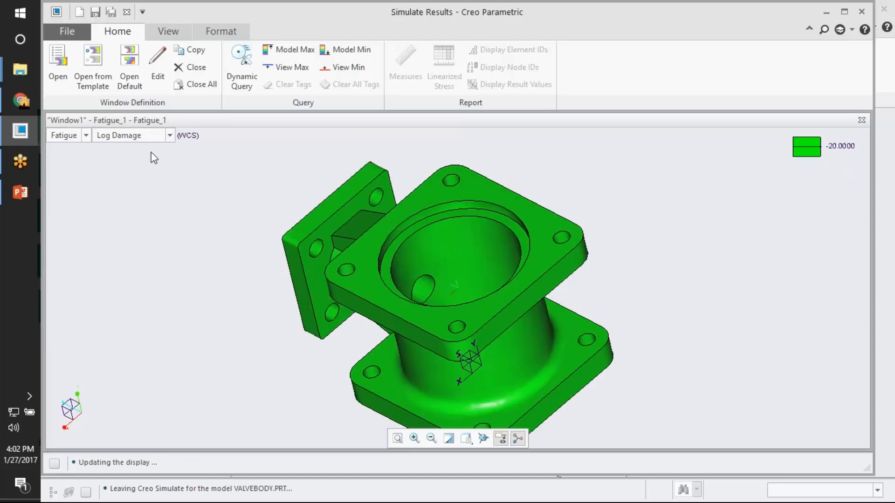
click(146, 137)
click(124, 150)
- Return the fatigue plot to Factor of Safety and inspect the bore's cross hole up close
click(140, 135)
click(122, 171)
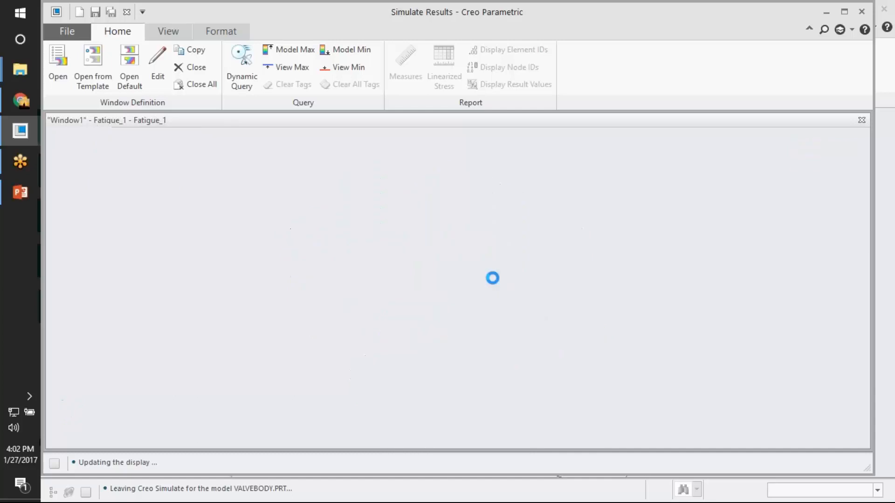
ctrl+middle_drag(429, 266, 450, 336)
shift+middle_drag(482, 282, 549, 228)
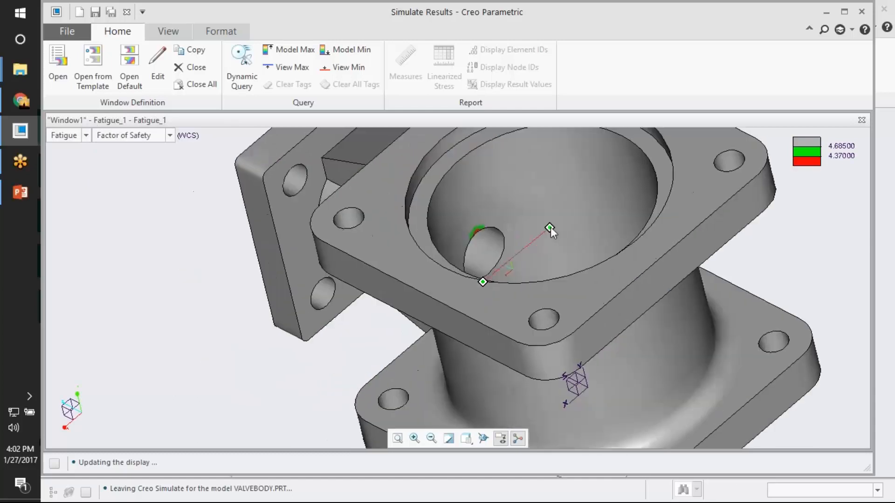
- Exit the fatigue results without saving the result windows and leave Simulate for the part model
click(737, 473)
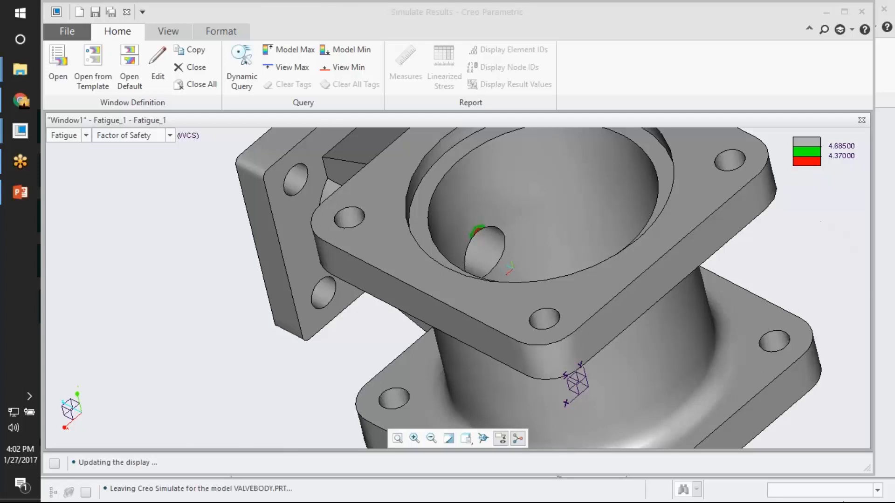
click(127, 12)
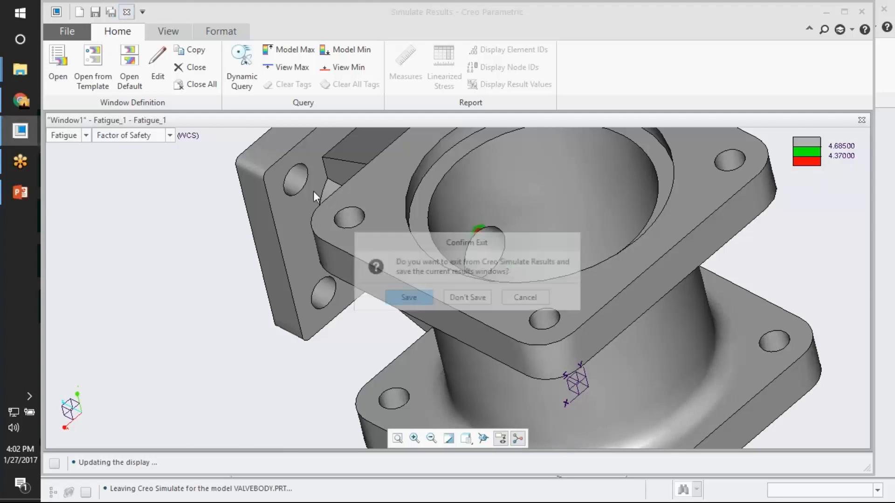
click(464, 300)
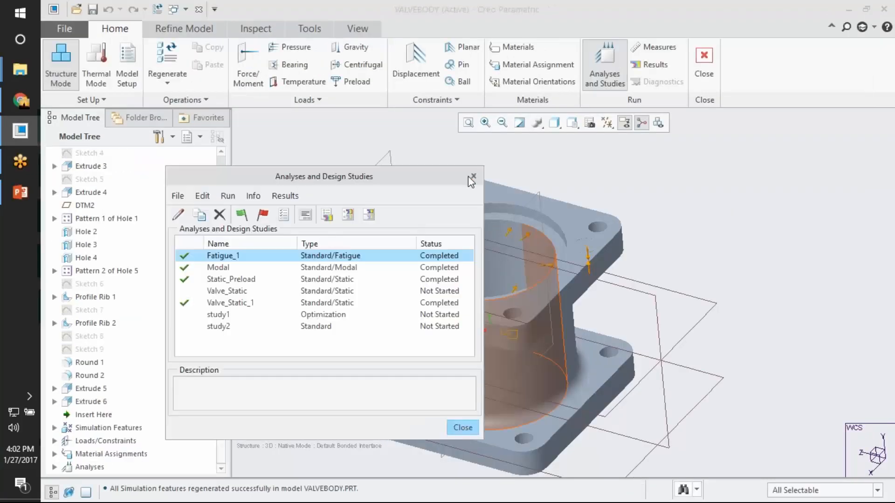
click(473, 176)
click(703, 63)
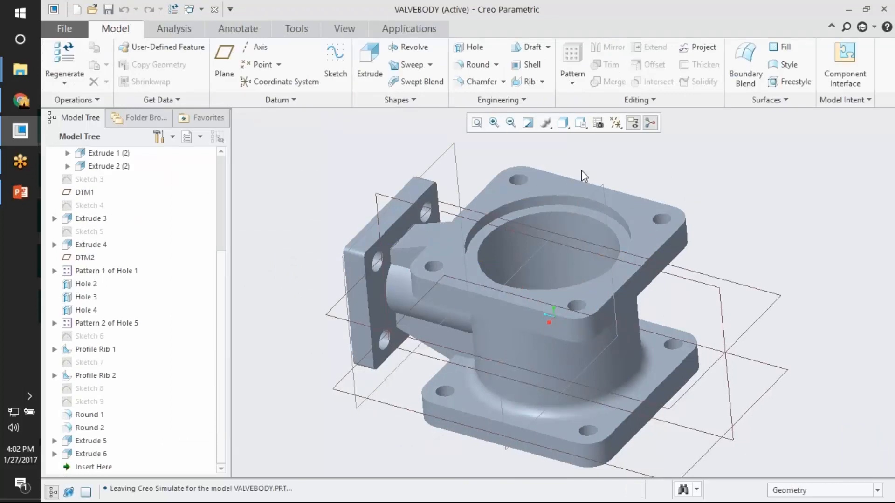
click(598, 189)
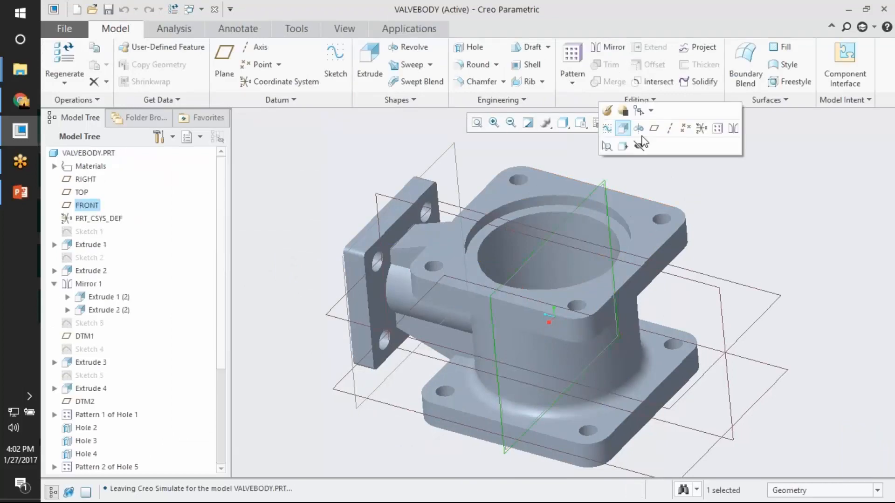
click(607, 112)
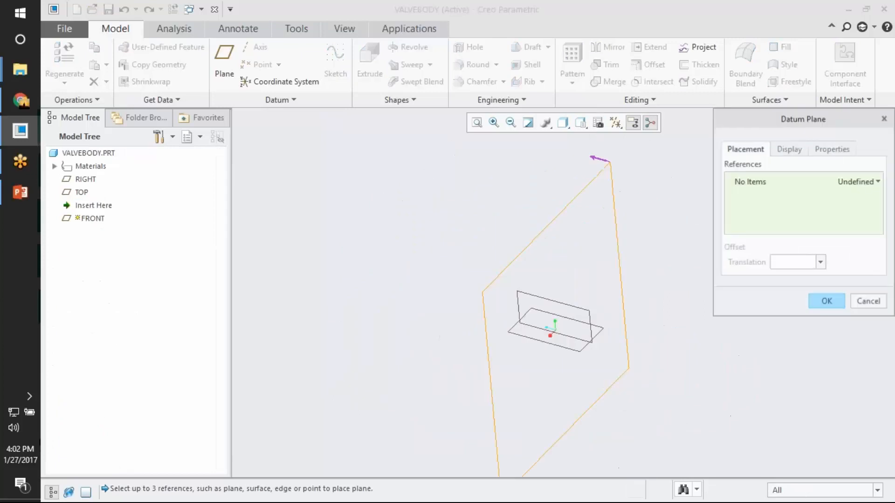
click(867, 306)
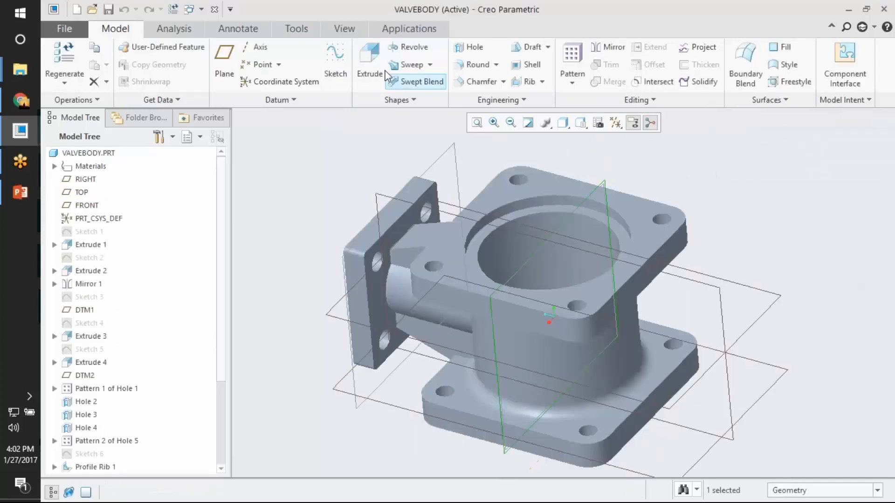
- Sketch a small circle on the FRONT datum plane, centred on the horizontal reference, and finish the sketch
click(335, 63)
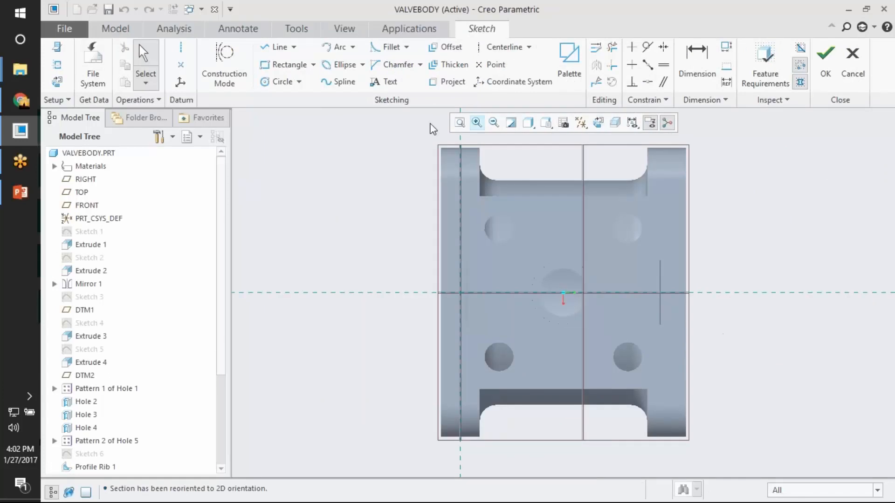
click(289, 82)
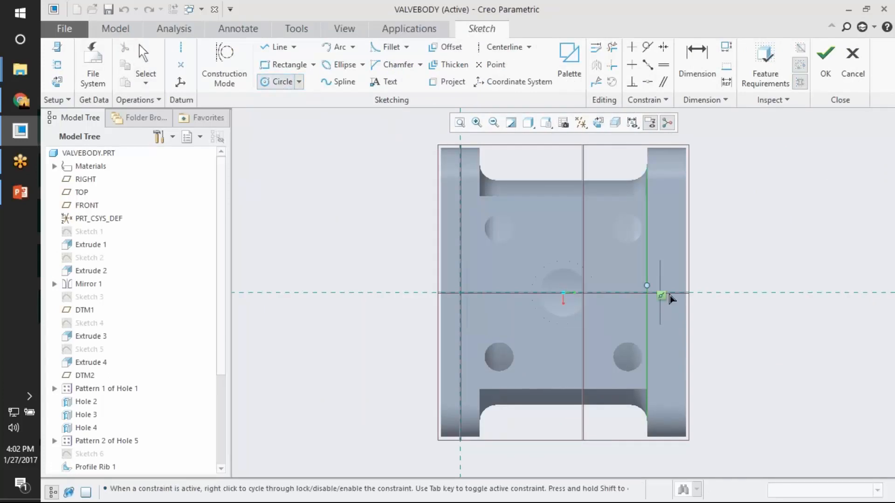
click(708, 312)
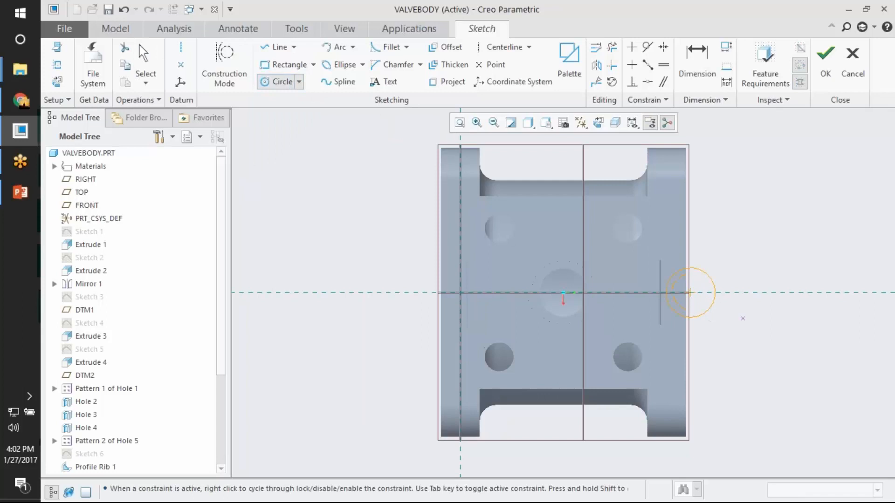
middle_click(741, 316)
middle_drag(735, 290, 488, 290)
click(835, 59)
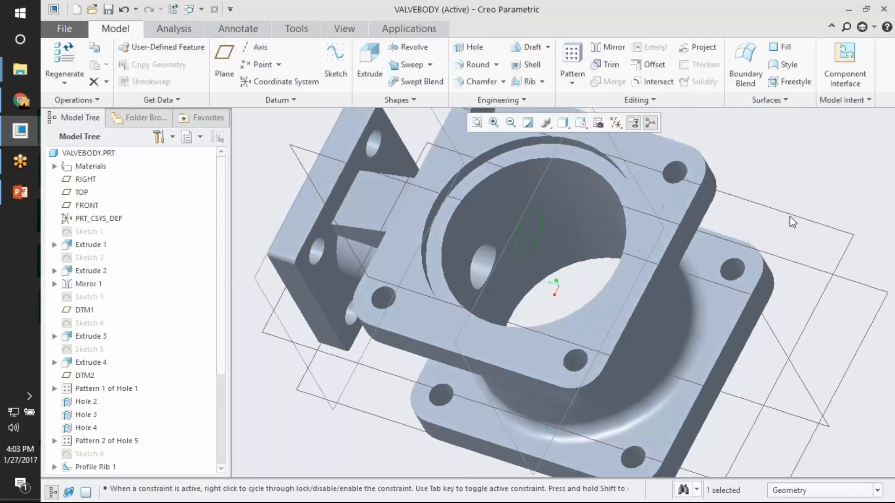
- Delete the new circle sketch at the end of the valve body's feature list
mouse_move(740, 189)
middle_down()
mouse_move(747, 167)
mouse_move(736, 177)
middle_up()
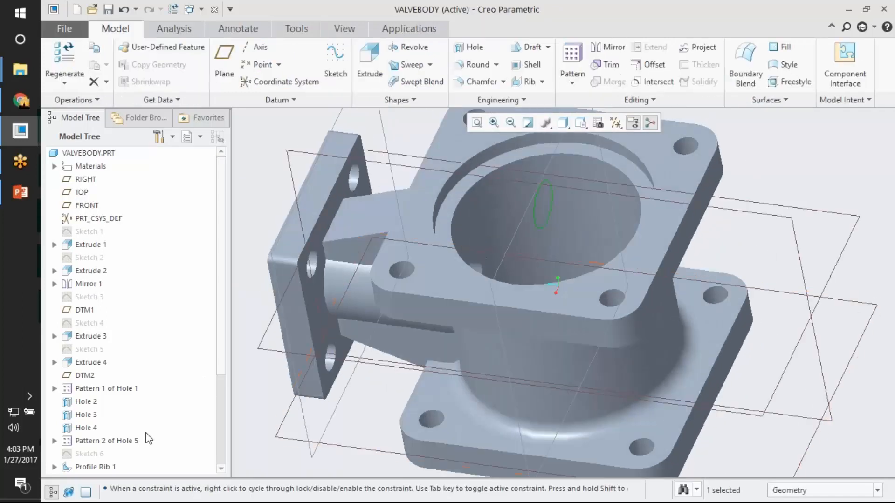
click(220, 373)
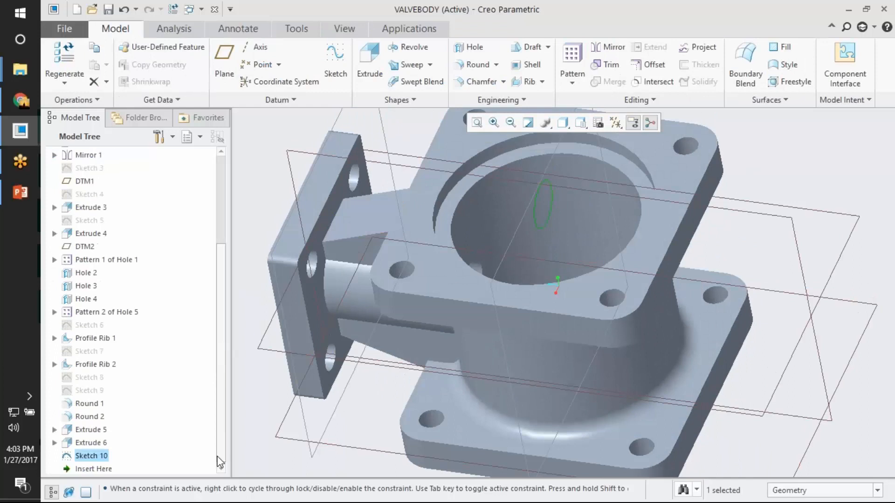
right_click(90, 454)
click(122, 367)
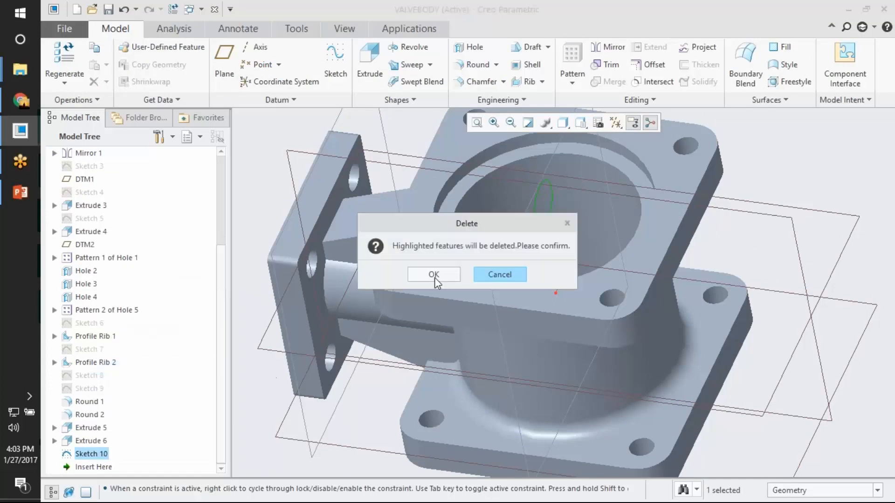
click(434, 277)
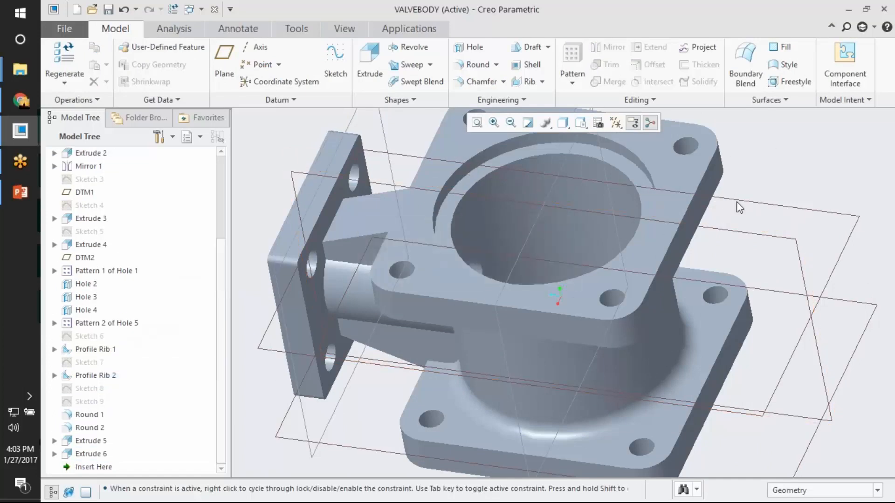
- Create a datum plane on the flanges' flat side face opposite the side branch
middle_drag(739, 207, 676, 210)
click(224, 66)
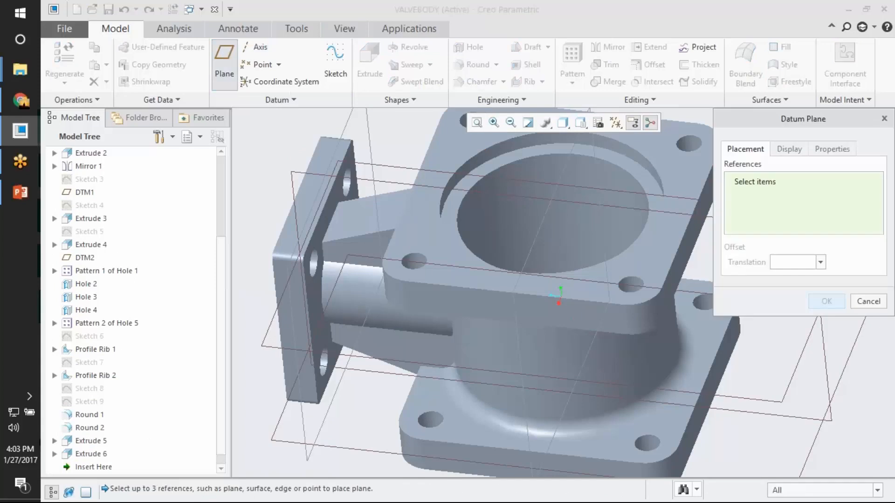
click(702, 279)
click(826, 301)
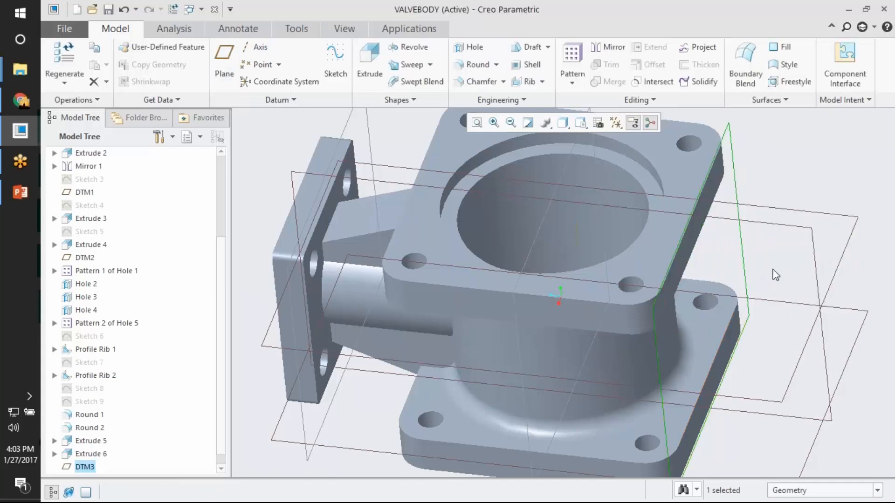
middle_drag(775, 275, 832, 172)
click(745, 171)
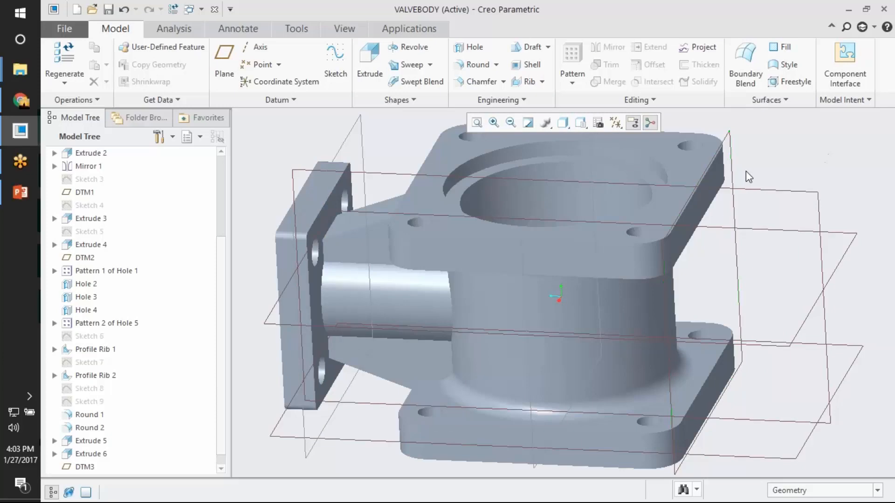
- Start a sketch on the RIGHT datum plane
click(823, 215)
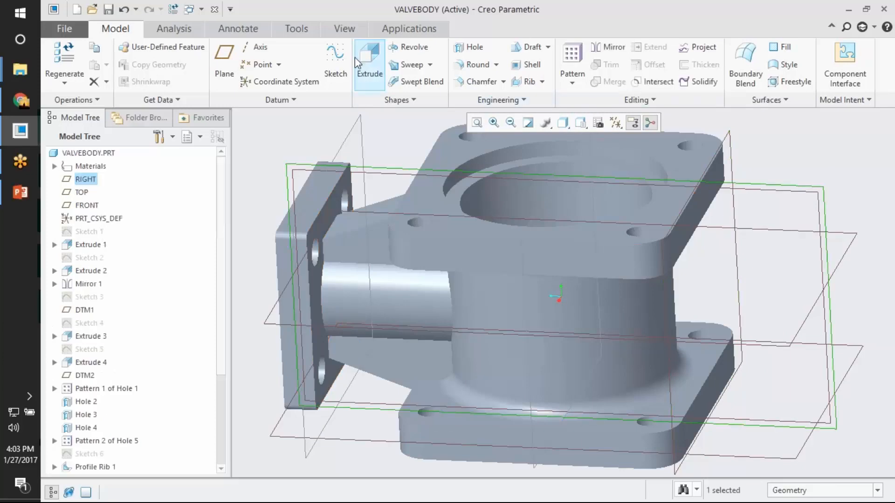
click(336, 60)
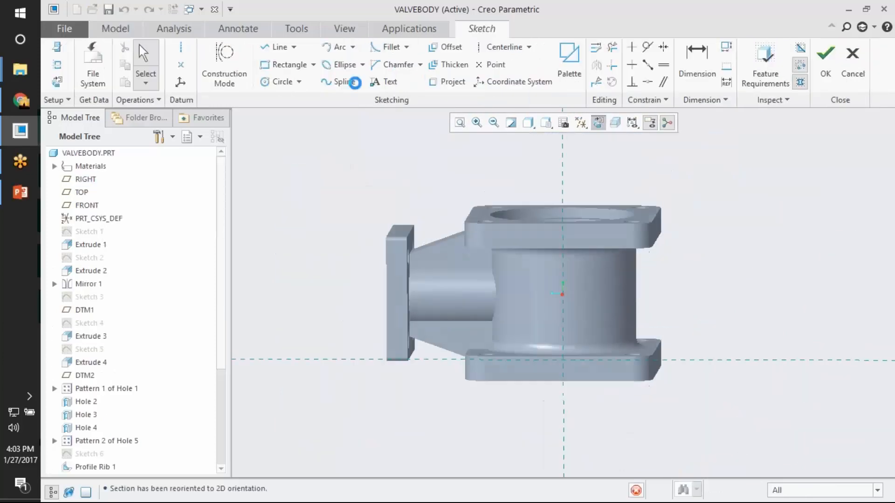
click(280, 82)
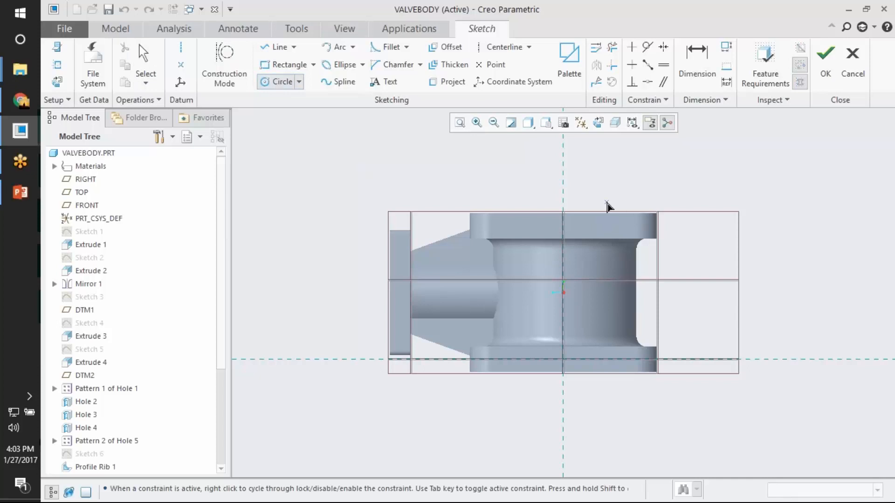
click(562, 212)
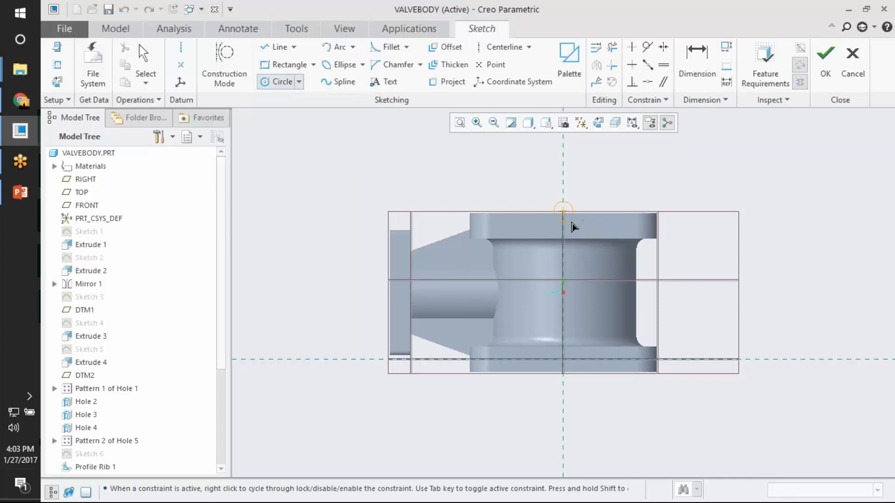
middle_click(621, 192)
middle_drag(622, 192, 607, 227)
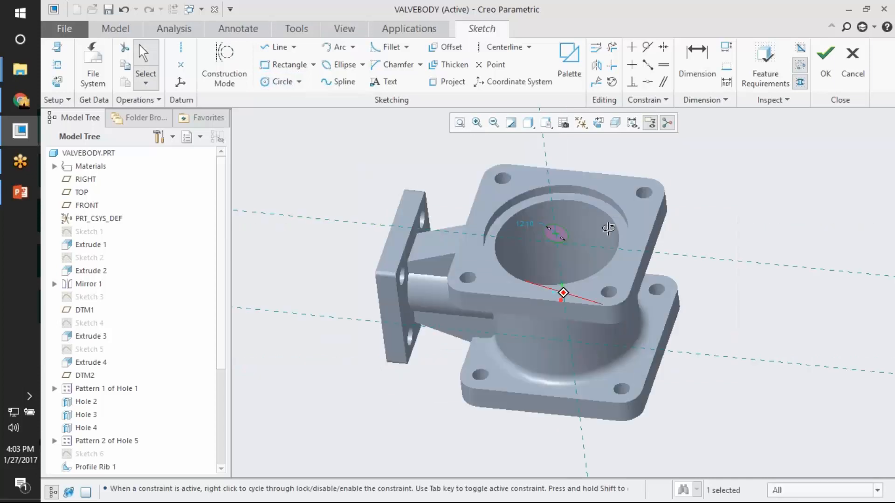
click(852, 79)
click(550, 280)
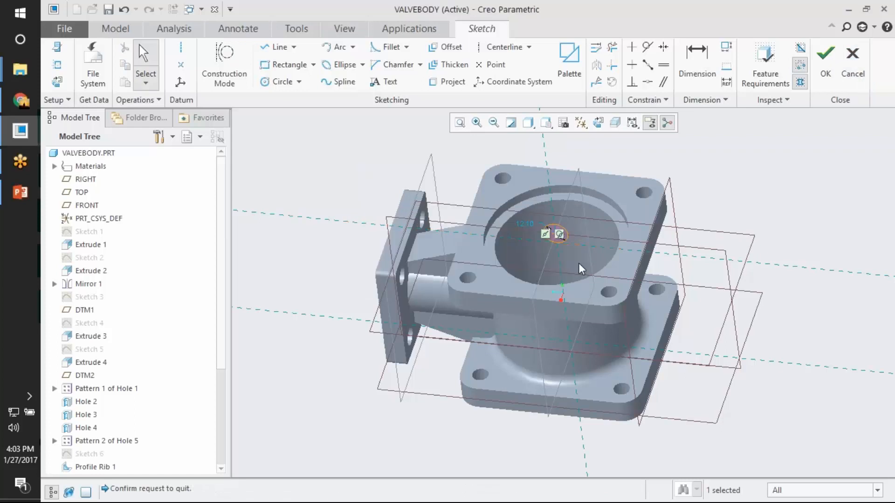
click(597, 123)
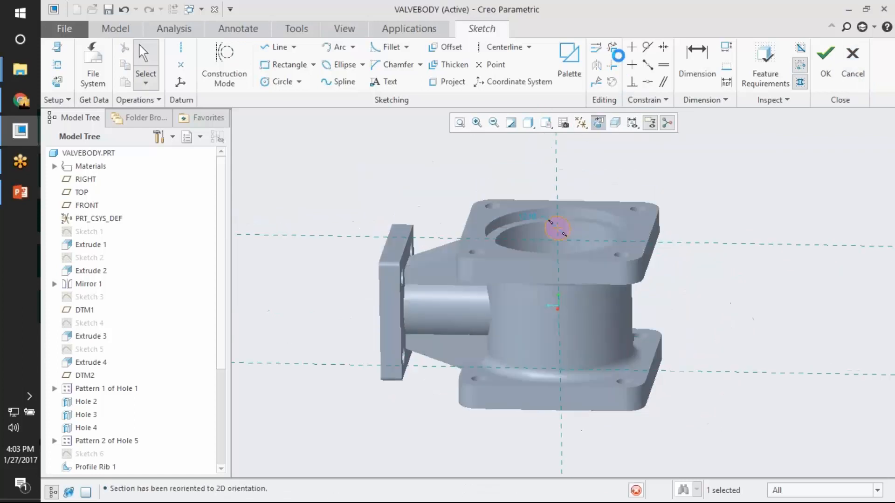
click(611, 47)
mouse_move(545, 216)
mouse_down()
mouse_move(546, 239)
mouse_move(577, 260)
mouse_up()
- Sketch a small circle centred on the upper flange's top outer corner, opposite the side branch, and finish the sketch
click(282, 81)
click(649, 236)
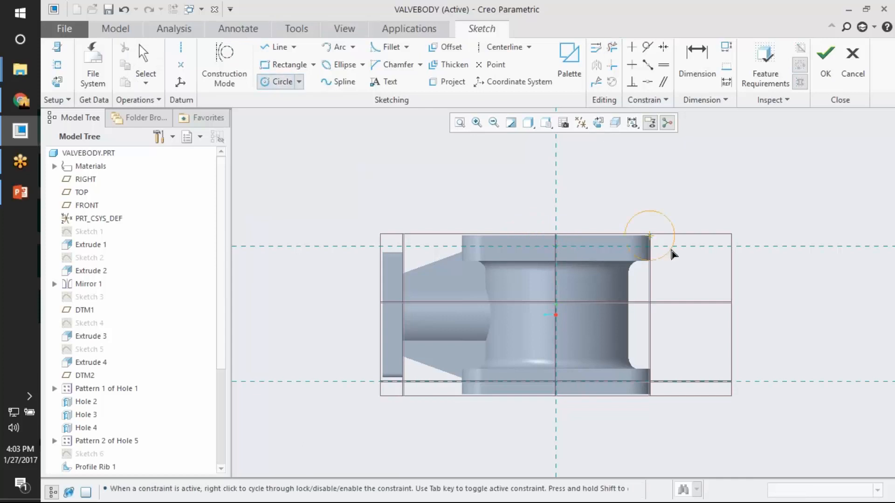
click(665, 243)
middle_drag(679, 224, 674, 257)
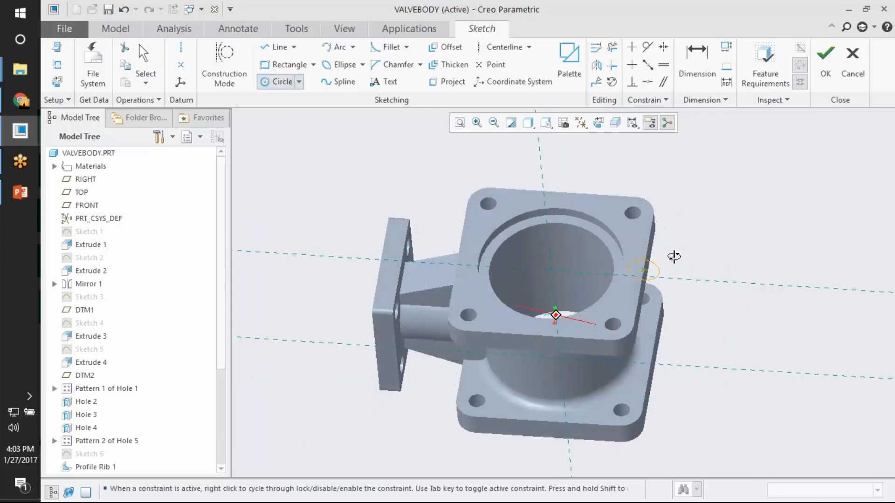
click(825, 70)
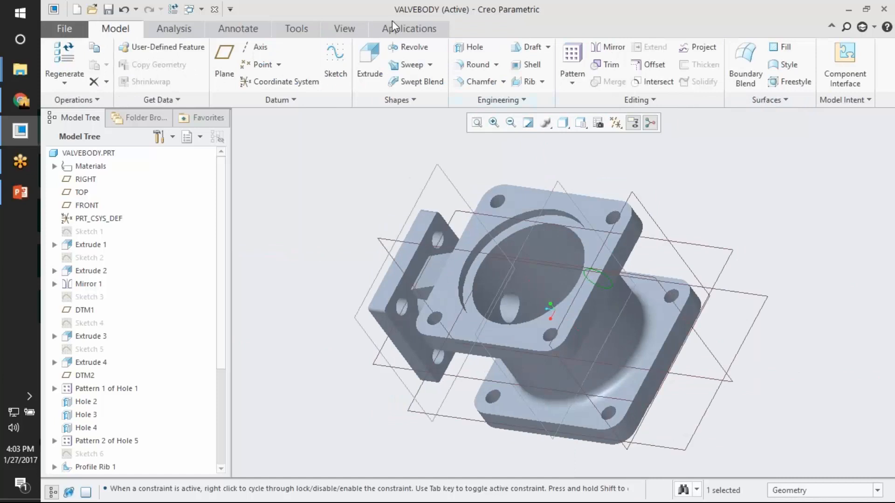
- Create a Fill surface from the circle sketch at the upper flange's outer edge
click(409, 28)
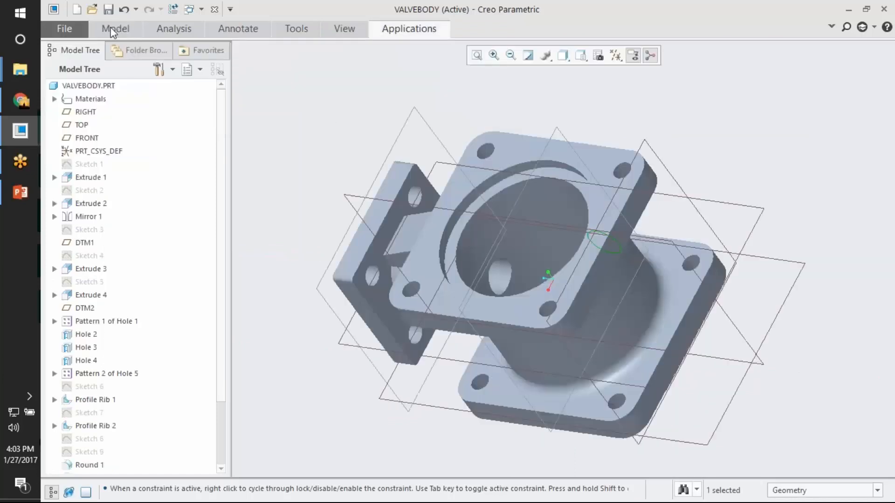
click(116, 28)
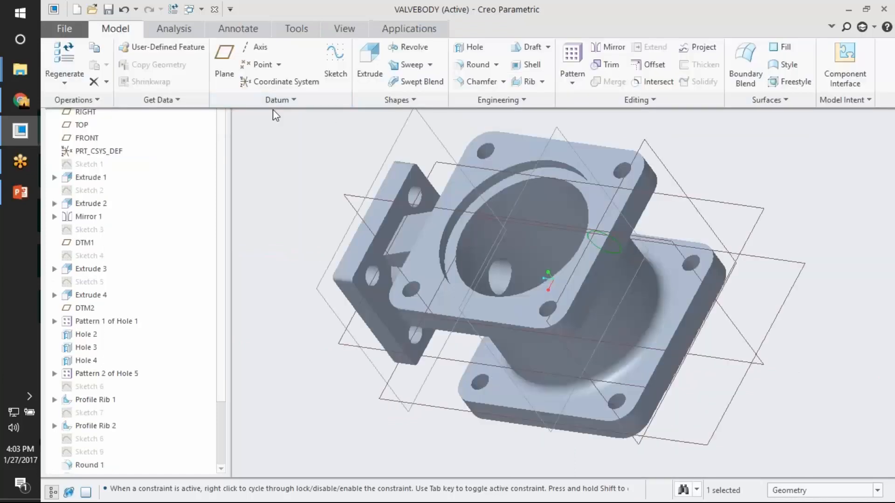
double_click(128, 27)
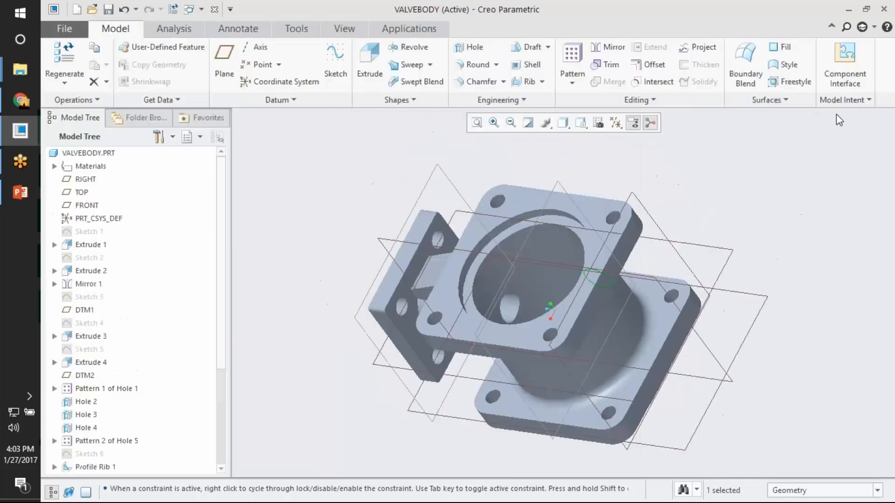
click(782, 47)
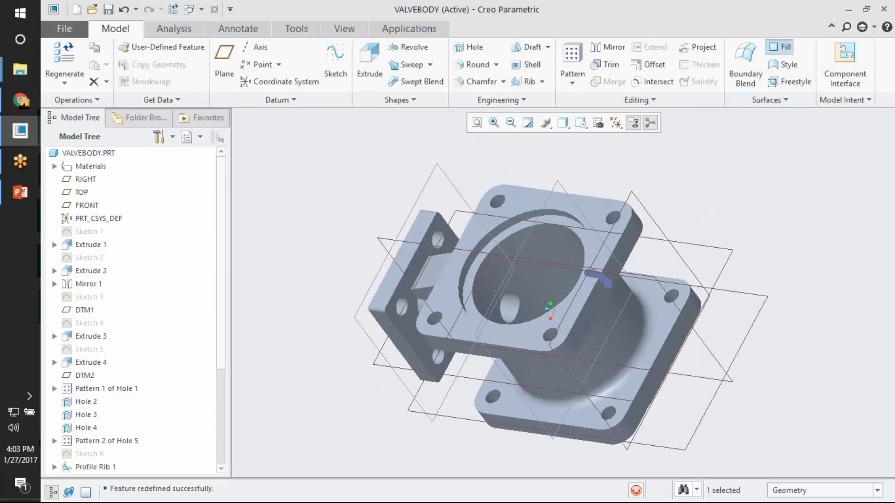
click(609, 283)
middle_drag(704, 279, 671, 363)
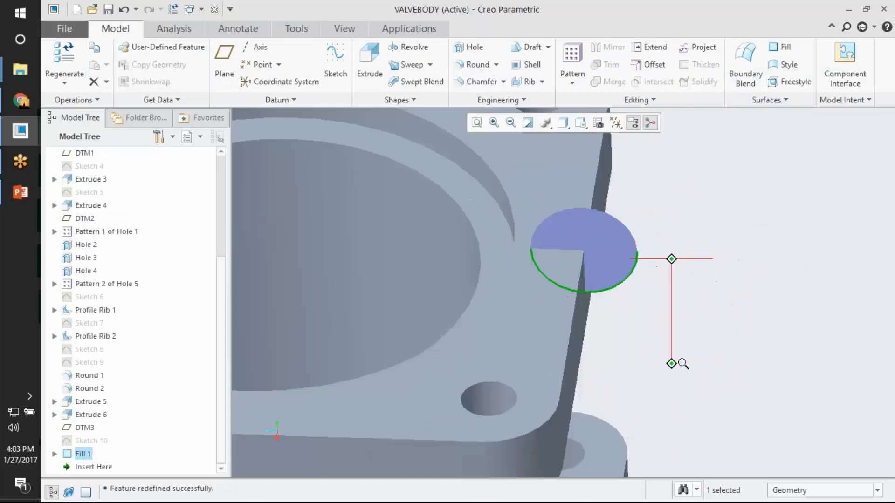
click(725, 173)
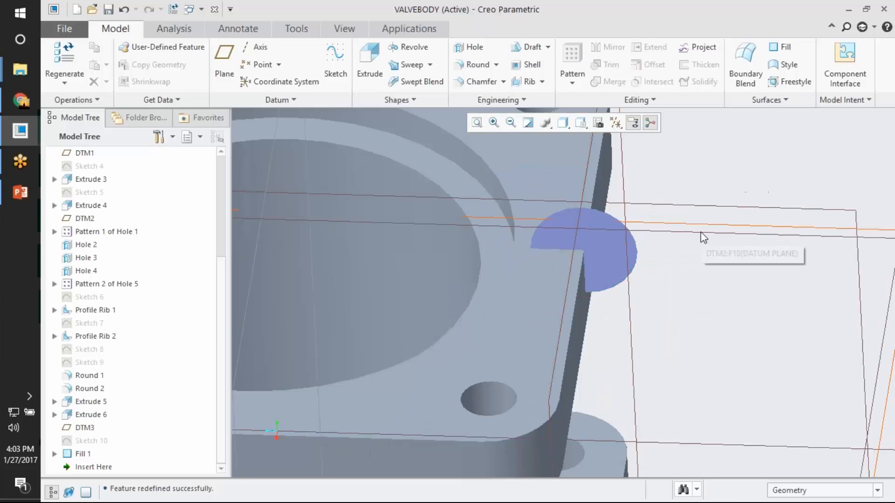
key(ctrl+d)
- Enter Simulate and define a crack named Crack1 on the circular fill surface
click(409, 29)
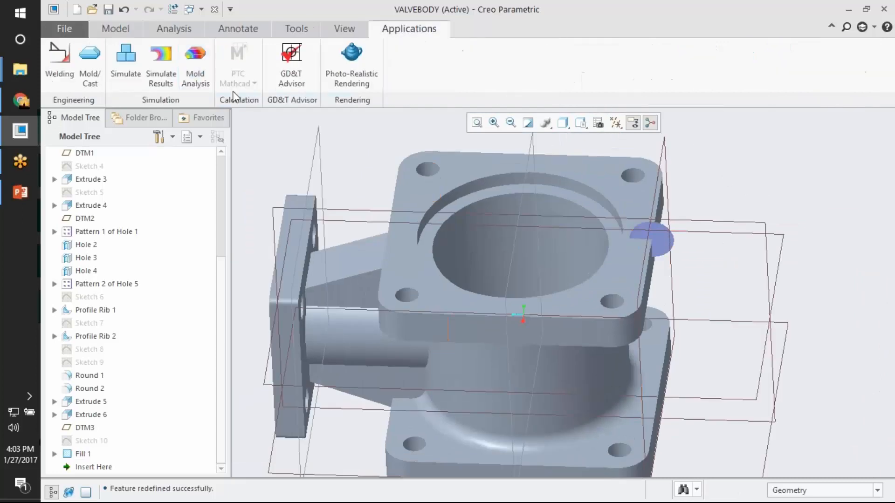
click(126, 62)
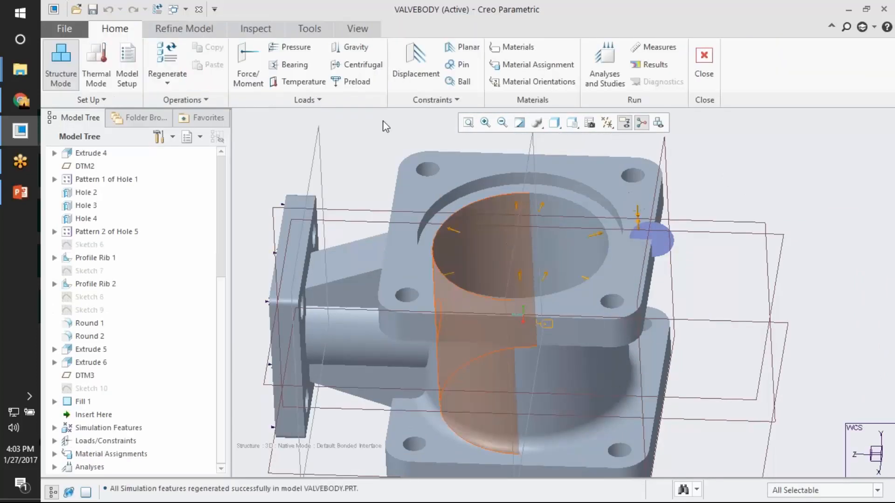
click(181, 29)
click(272, 66)
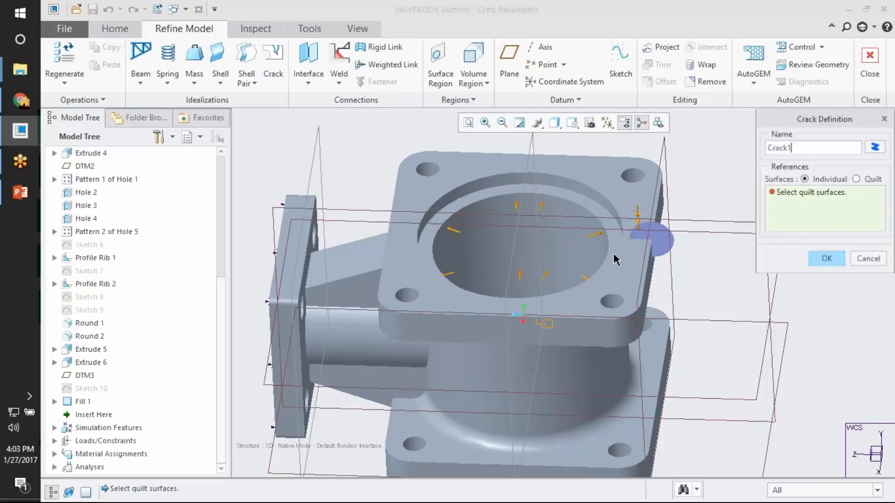
click(663, 235)
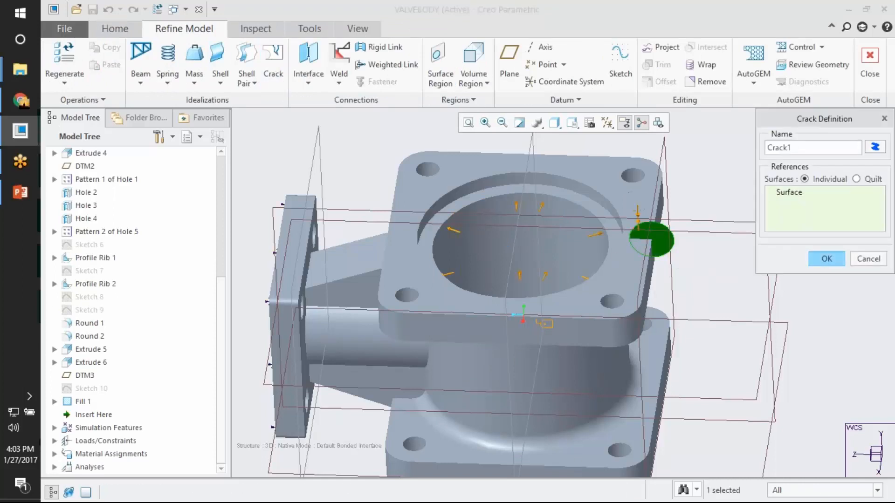
click(826, 258)
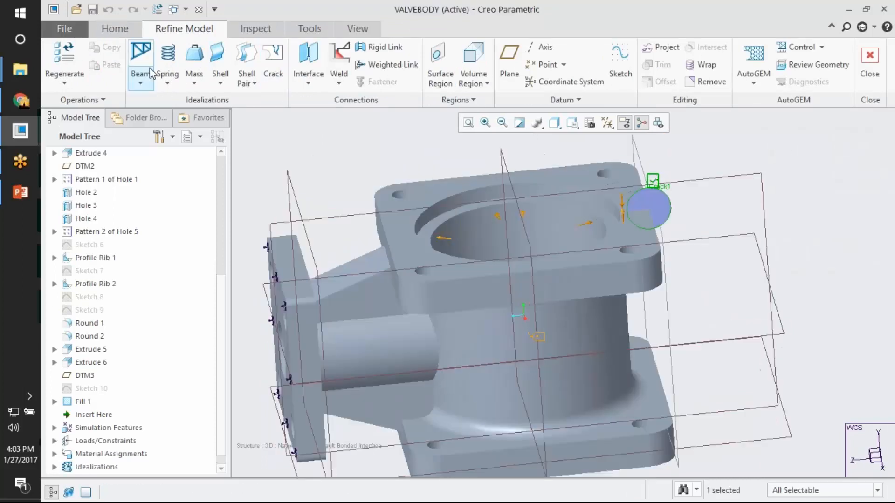
- Create a static analysis named Crack with ConstraintSet1, LoadSet1 and Single-Pass Adaptive convergence
click(115, 28)
click(603, 65)
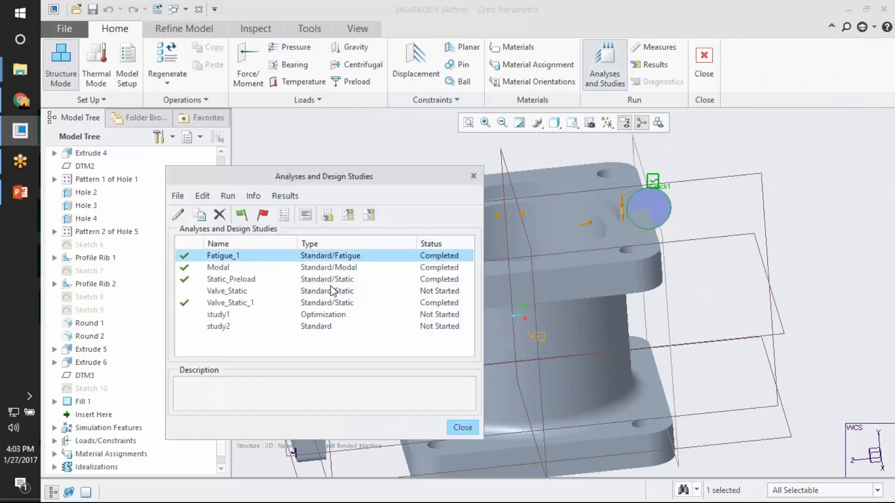
click(329, 279)
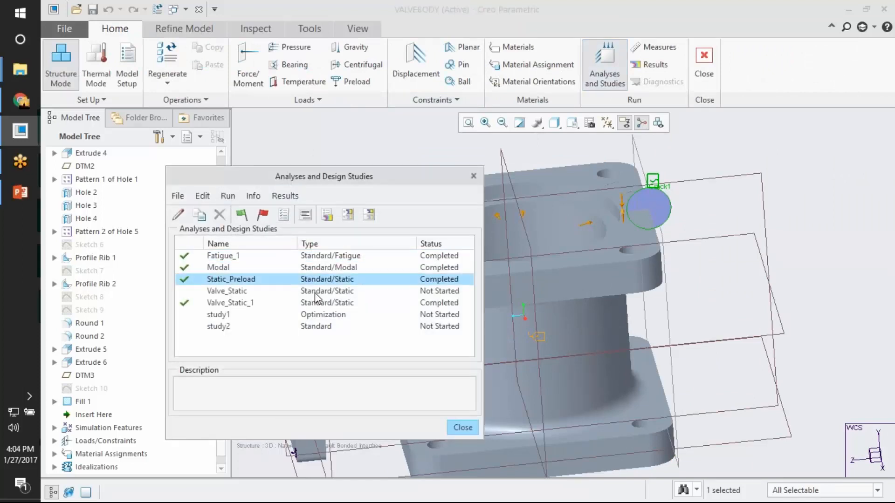
click(178, 196)
click(198, 210)
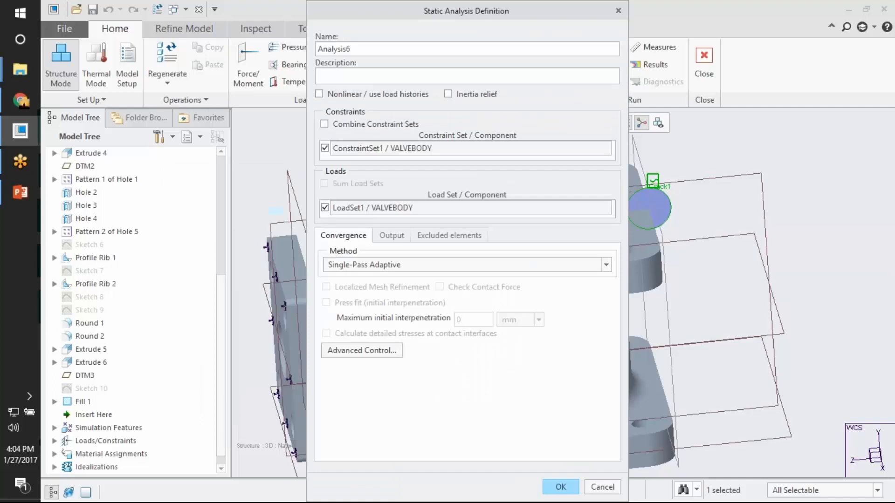
text(Crack)
key(Return)
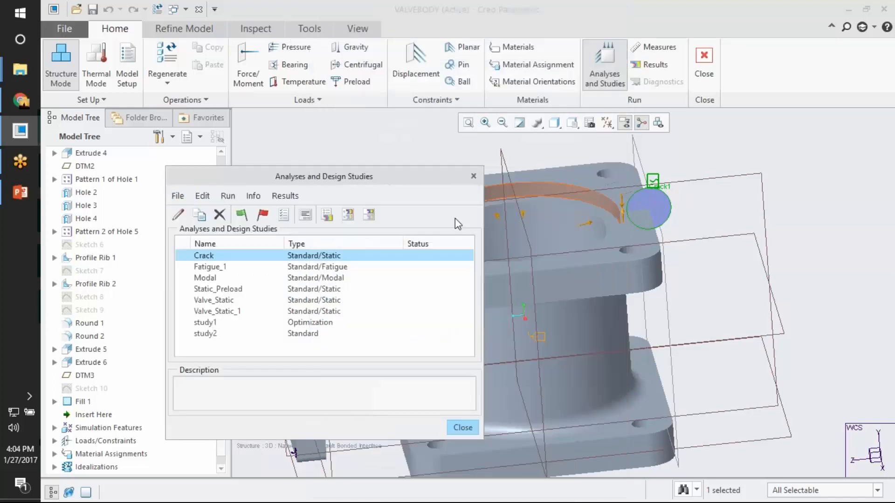
- Run the Crack analysis without interactive diagnostics and check its run status
click(242, 215)
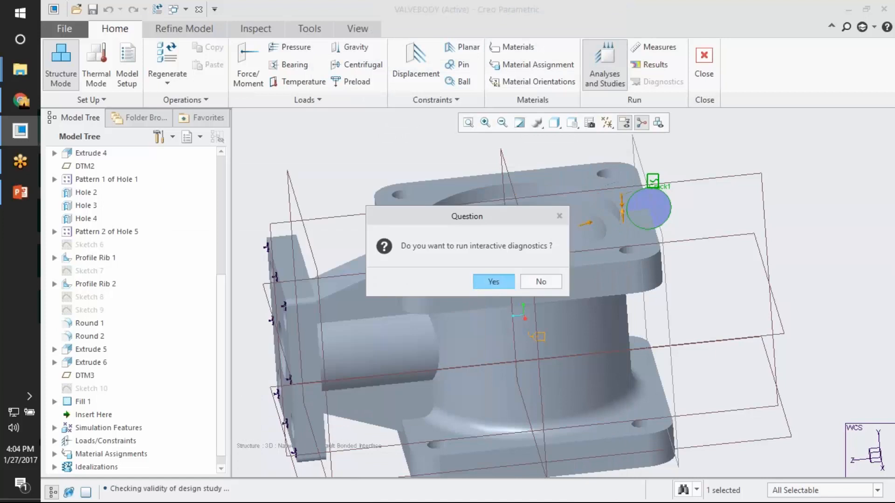
click(535, 285)
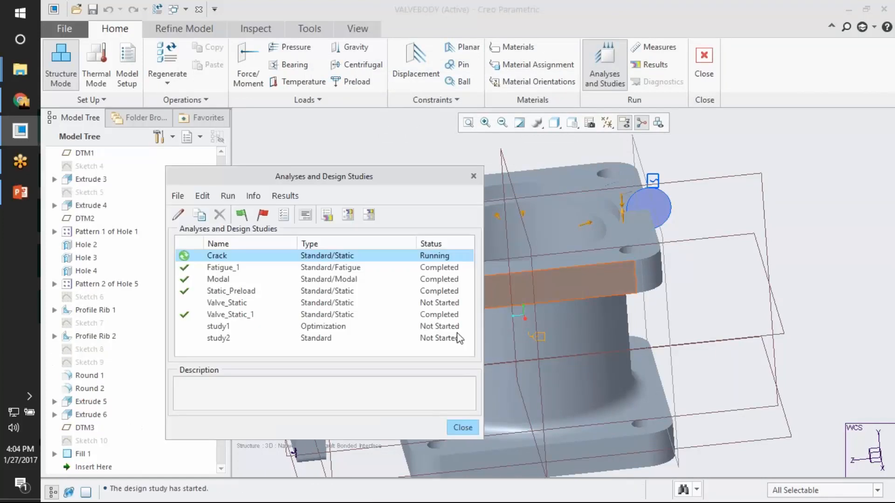
drag(402, 185, 488, 153)
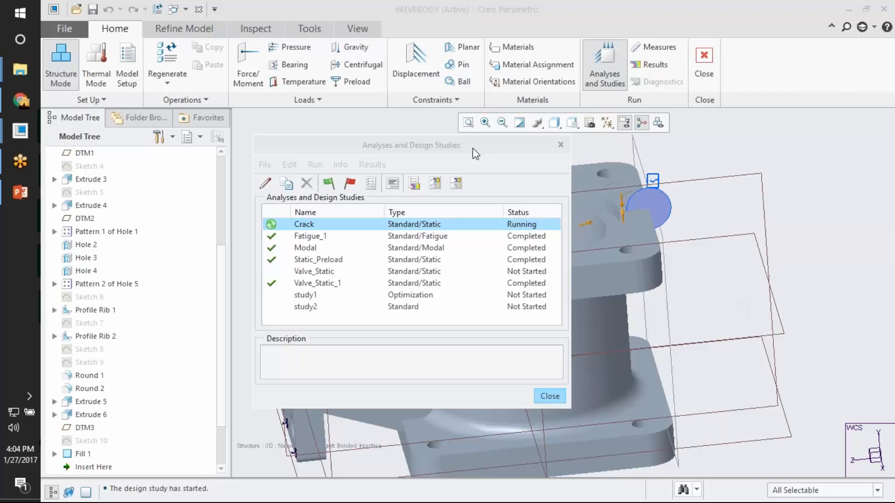
drag(475, 154, 387, 147)
click(305, 176)
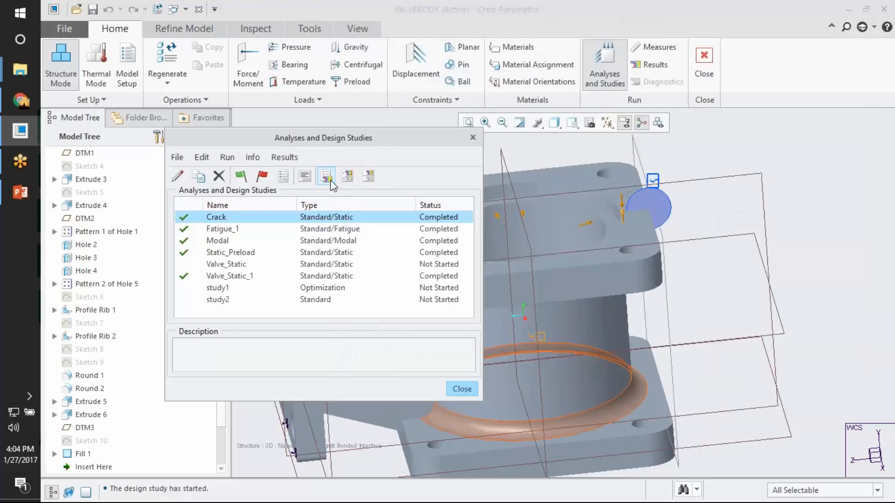
- Show the Crack study's von Mises stress in MPa as a fringe plot and examine the cracked flange edge
click(330, 178)
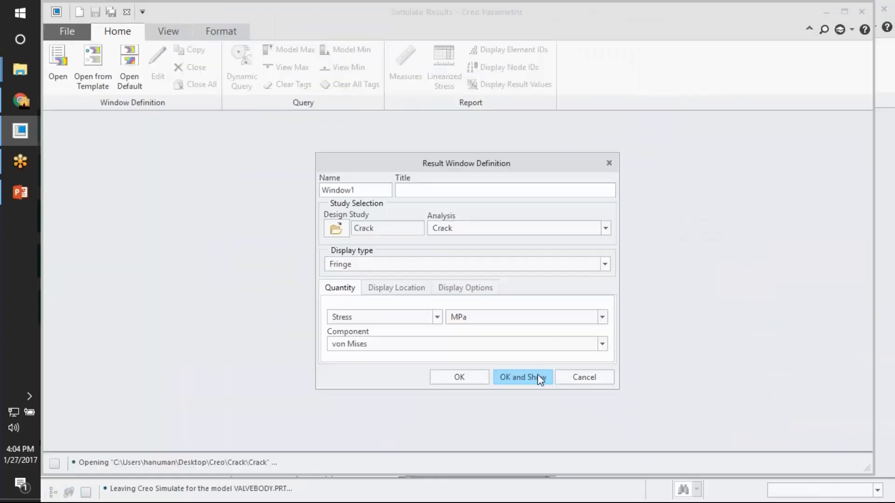
click(538, 374)
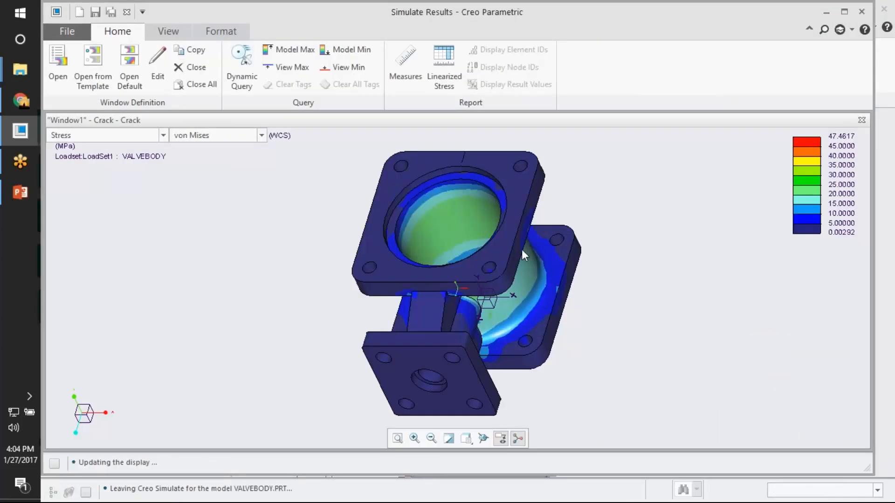
middle_drag(522, 249, 604, 395)
ctrl+middle_drag(521, 283, 517, 312)
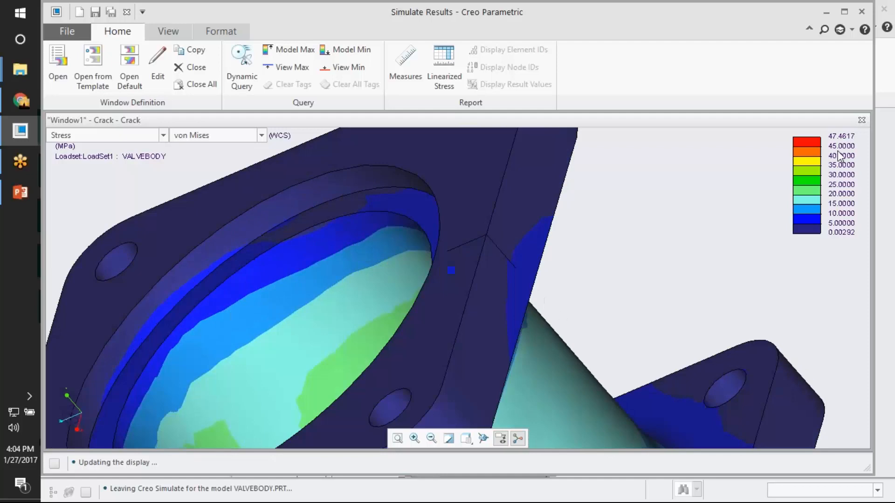
- Show the Crack stress fringe on the deformed shape with 10% scaling and inspect the opened crack
click(157, 69)
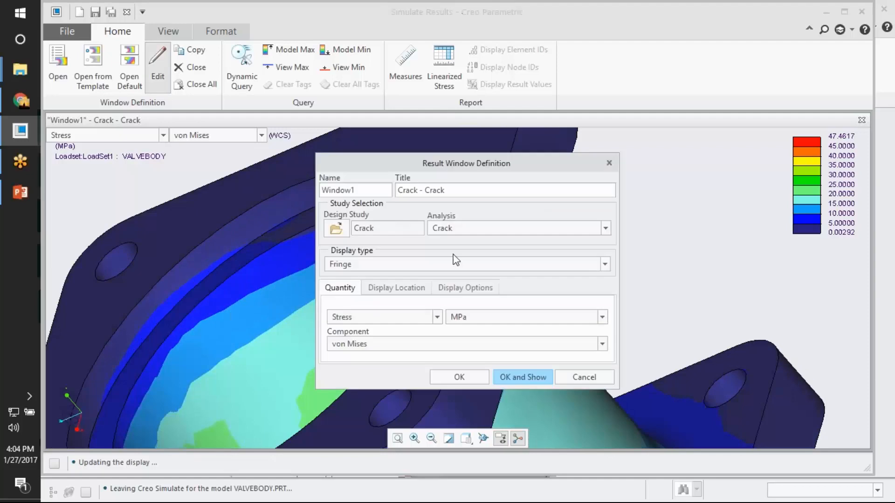
click(475, 289)
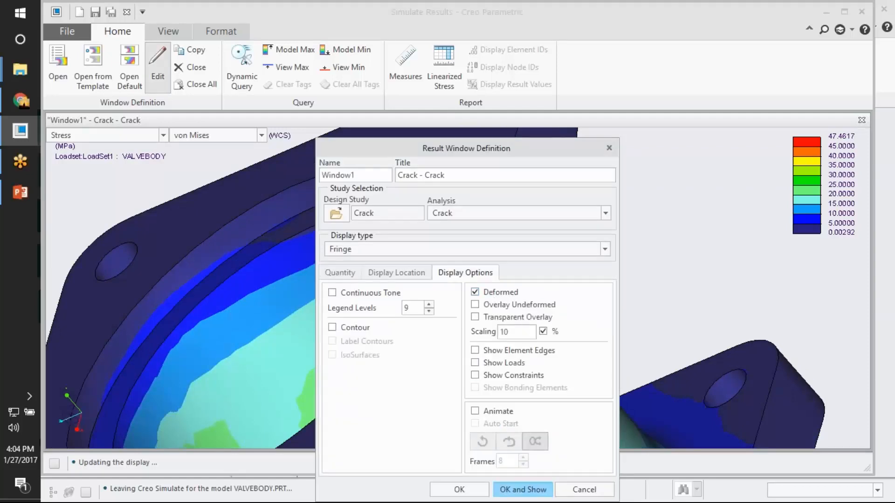
click(522, 490)
middle_drag(488, 306, 520, 227)
- Exit the Crack results without saving the result windows and start a new optimization design study
click(126, 11)
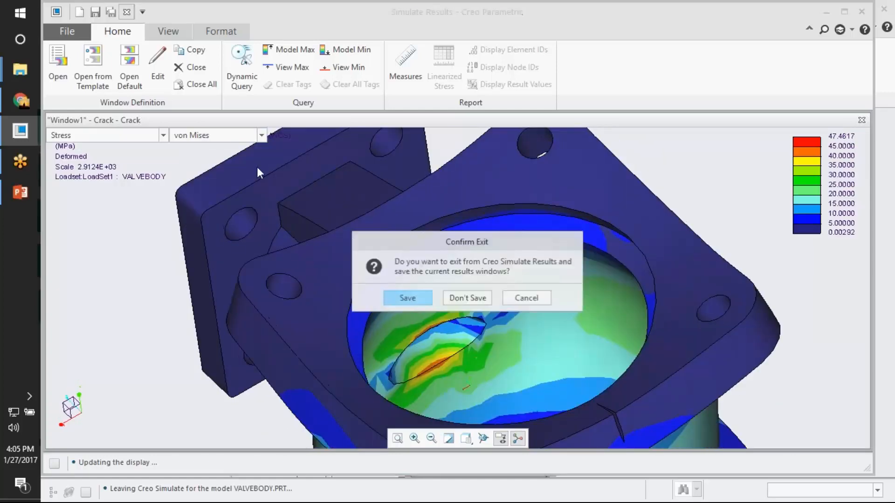
click(463, 293)
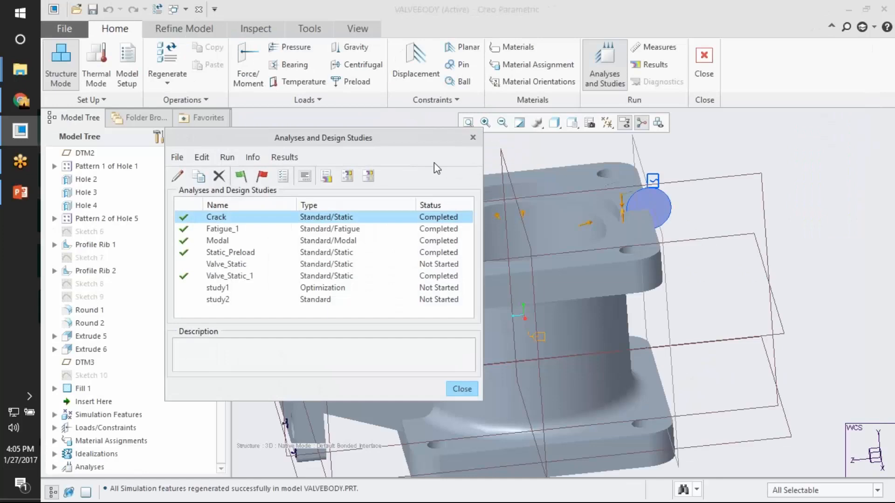
click(177, 157)
click(235, 293)
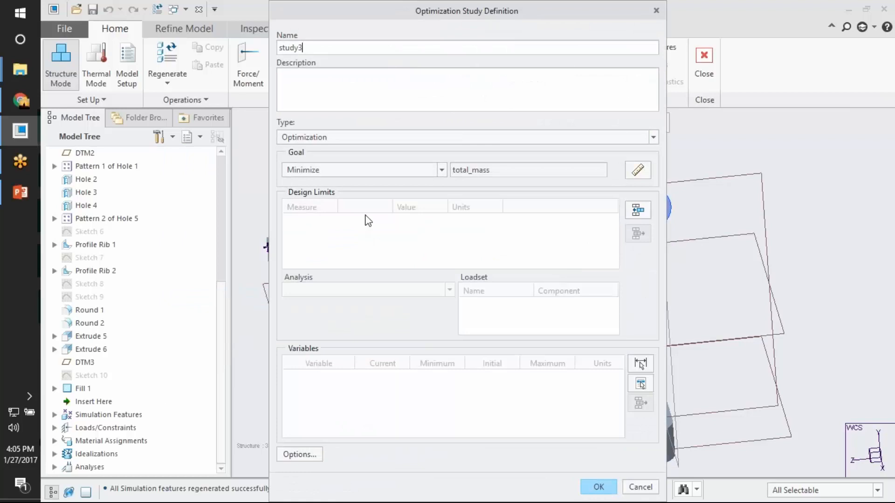
- Add the predefined measure max_stress_vm as a design limit of the optimization study
click(637, 212)
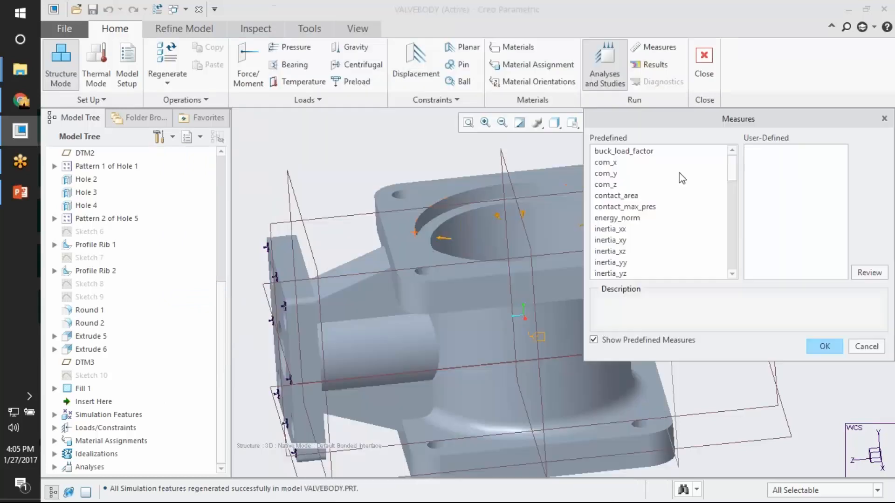
scroll(650, 214, down, 13)
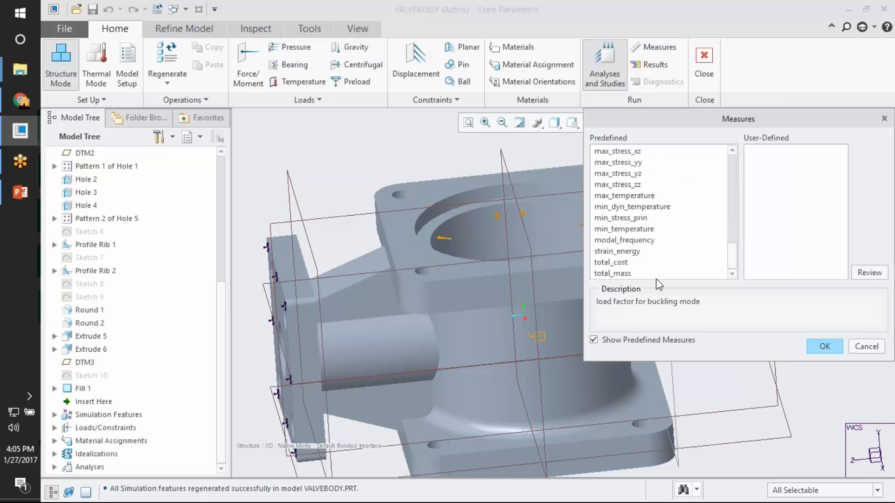
scroll(649, 239, up, 3)
scroll(639, 190, up, 5)
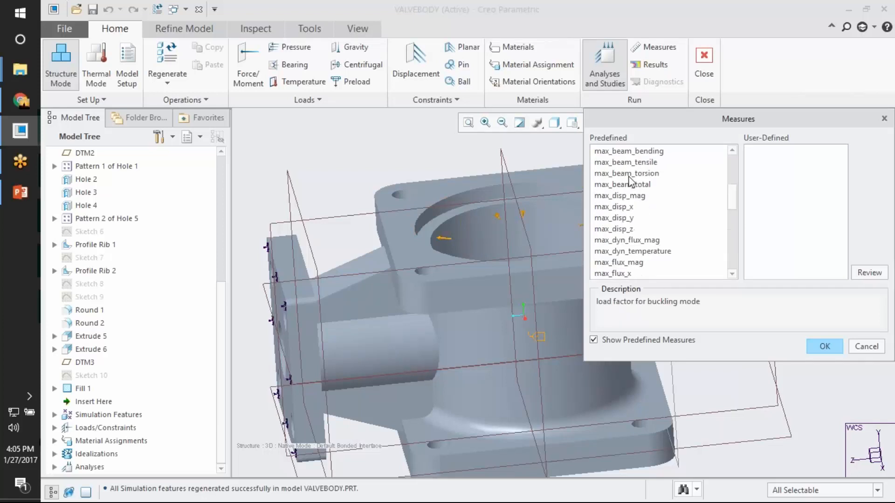
scroll(649, 231, up, 3)
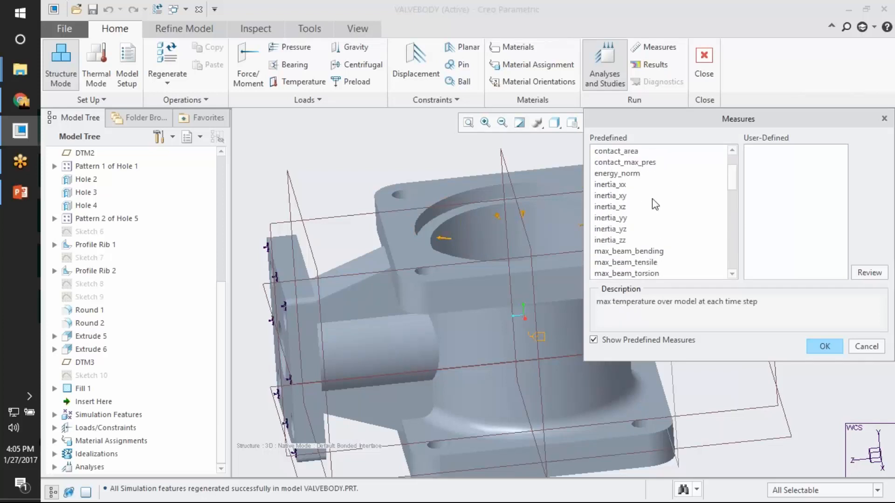
click(644, 250)
scroll(679, 208, up, 2)
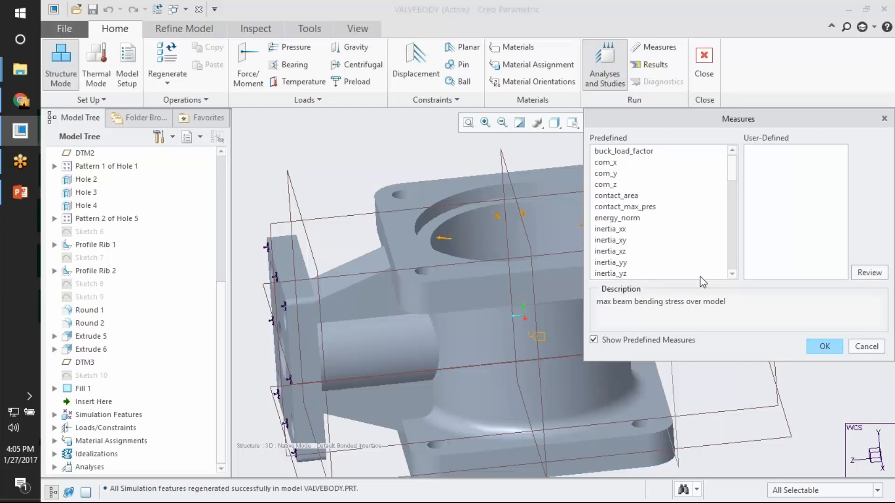
scroll(669, 231, down, 12)
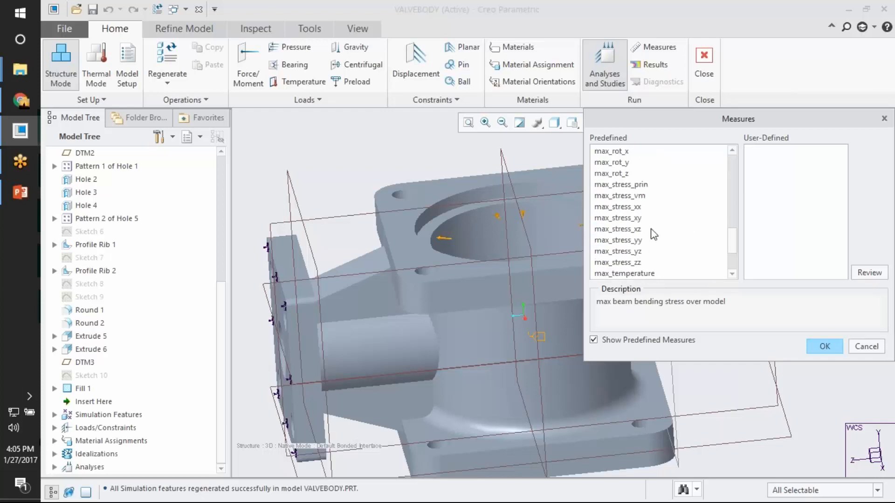
click(651, 198)
click(820, 349)
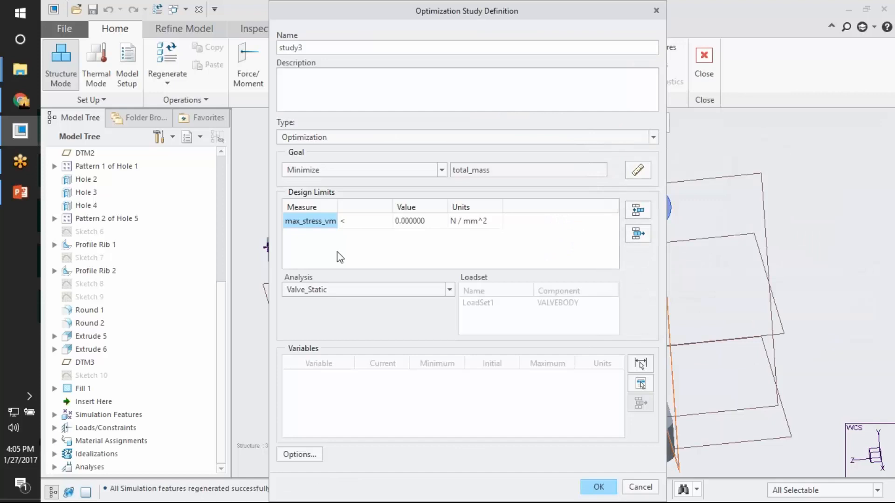
- Set the max_stress_vm design limit to less than 50 N/mm^2
click(419, 220)
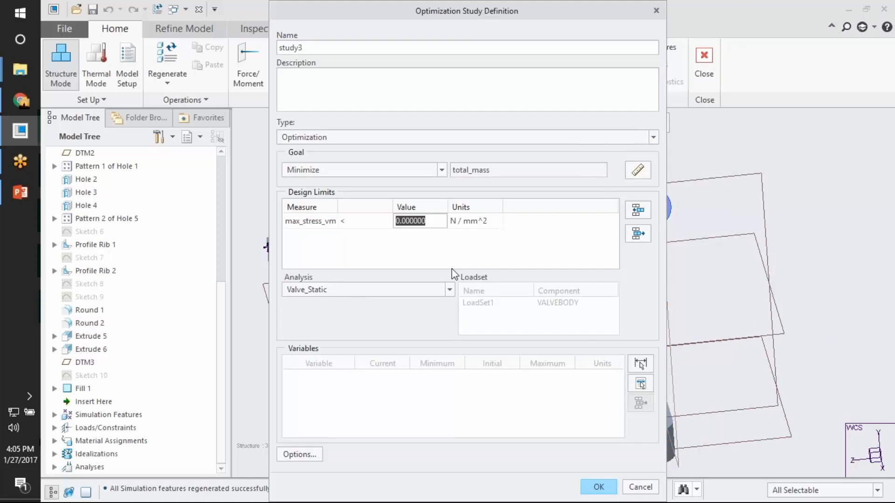
text(500)
key(BackSpace)
click(402, 326)
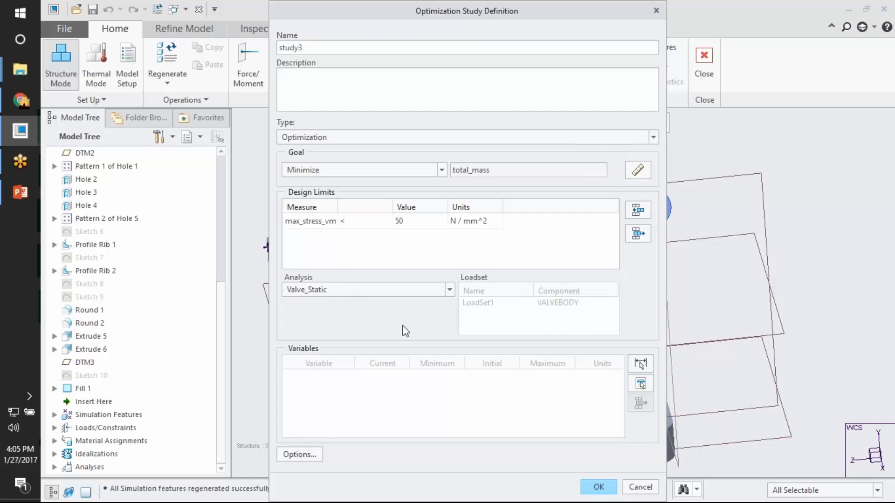
- Add the thickness dimensions of the upper and lower flanges as design variables and accept the optimization study
click(639, 367)
click(637, 257)
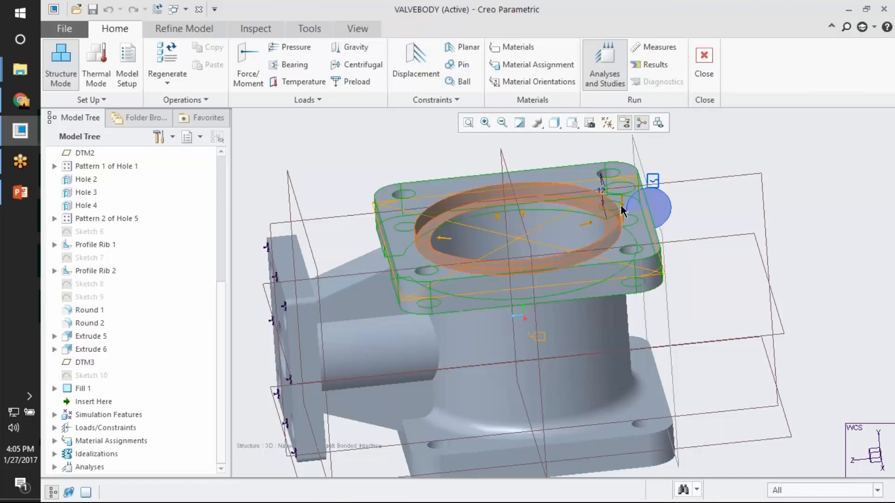
click(606, 191)
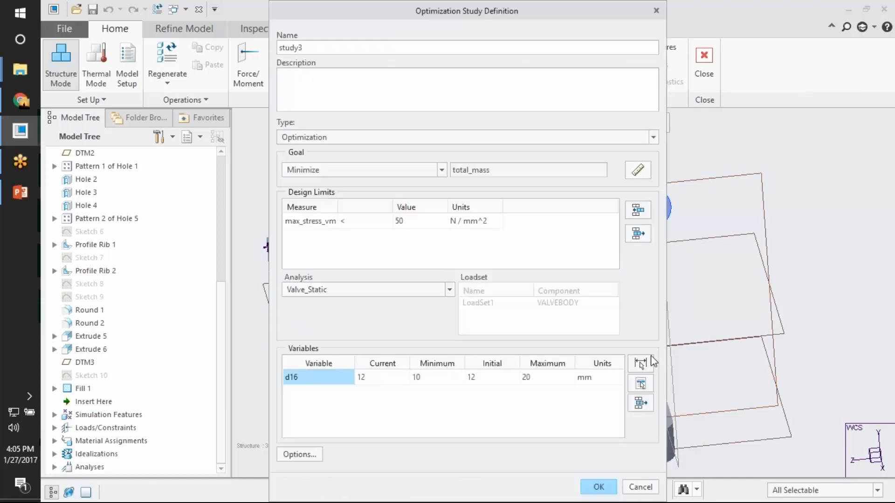
click(639, 364)
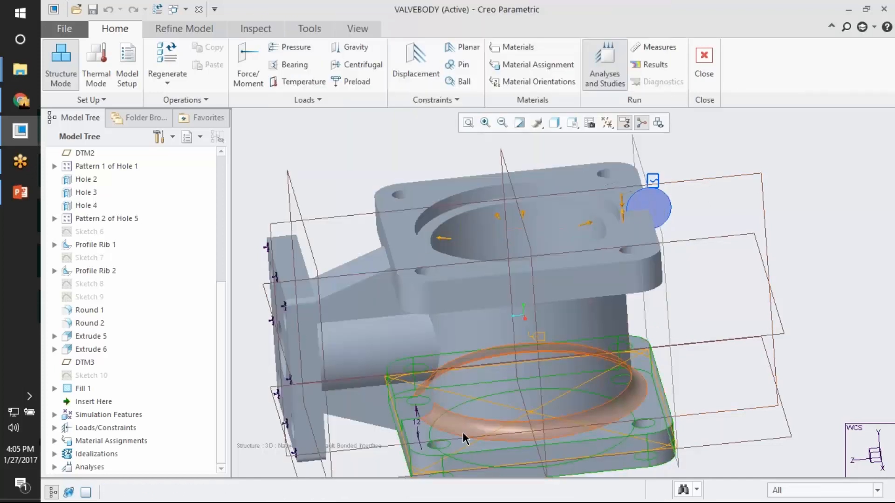
click(417, 423)
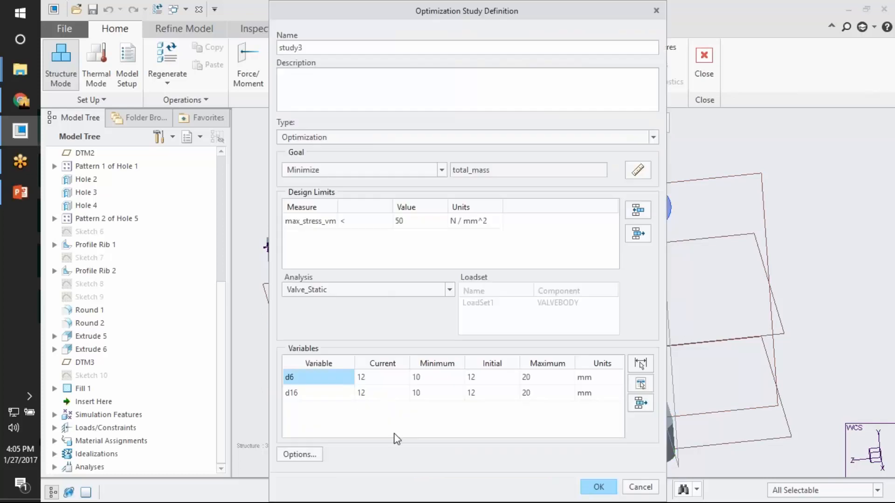
click(598, 487)
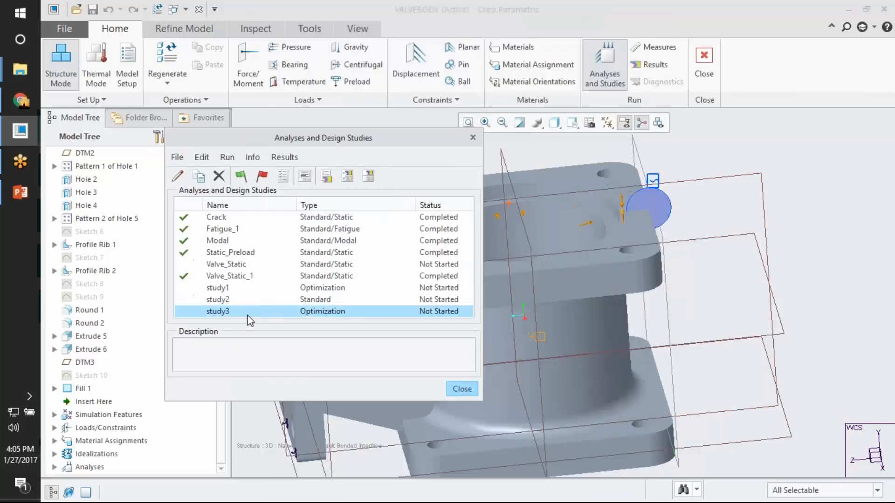
click(354, 314)
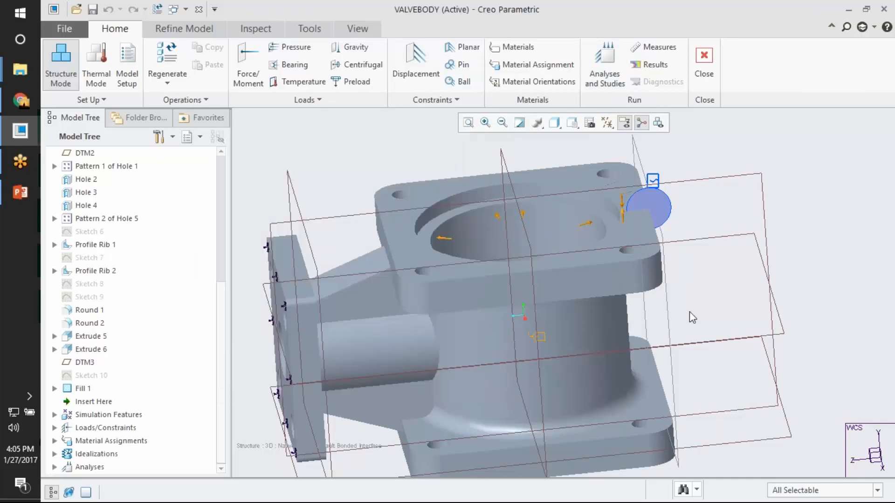
- Try a maximum von Mises stress measure evaluated over selected idealizations, then over selected layers
scroll(689, 312, up, 3)
middle_drag(689, 311, 532, 311)
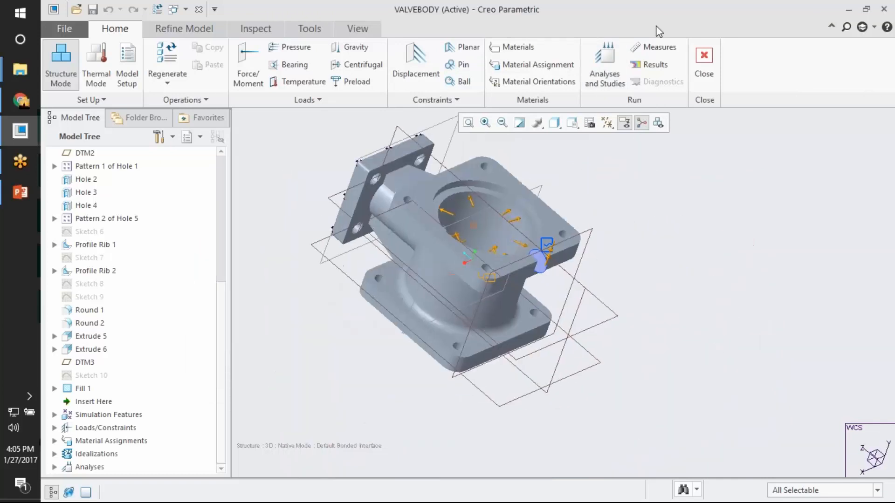
click(654, 47)
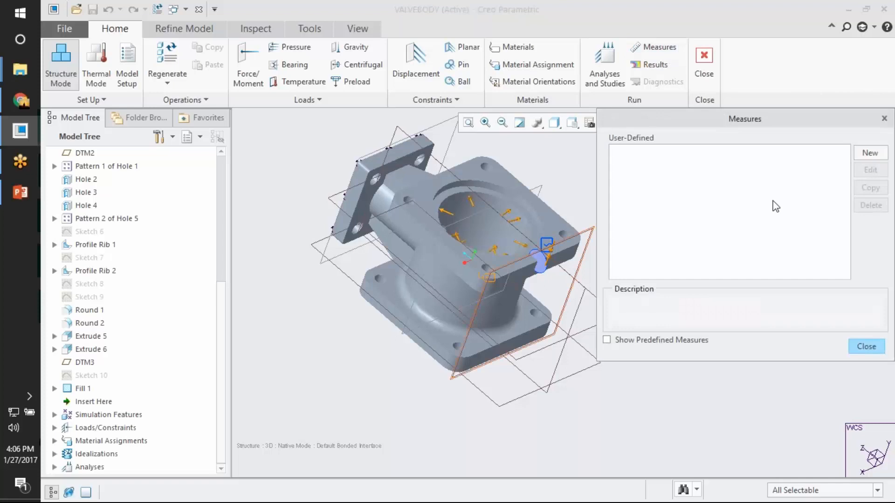
click(866, 154)
click(747, 215)
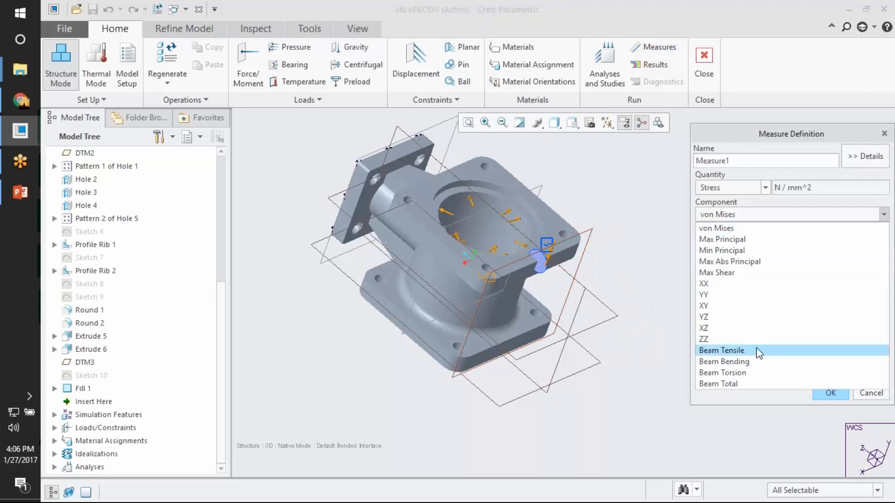
click(741, 228)
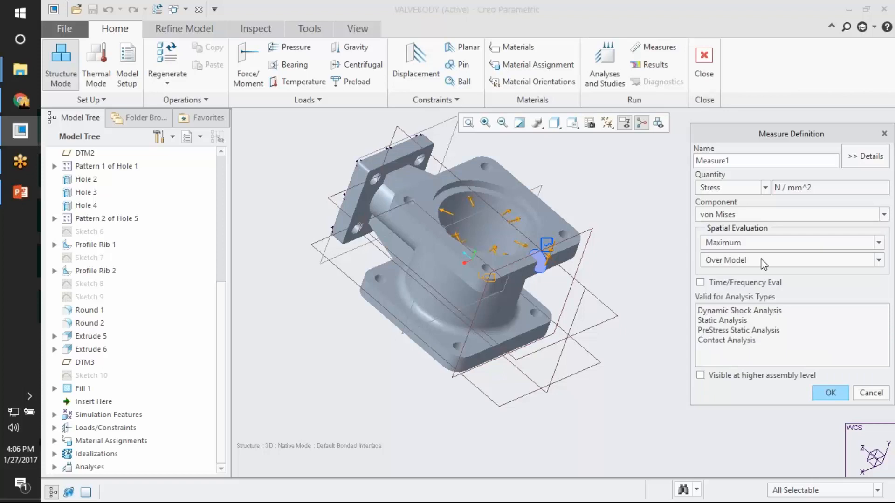
click(761, 262)
key(Escape)
click(758, 302)
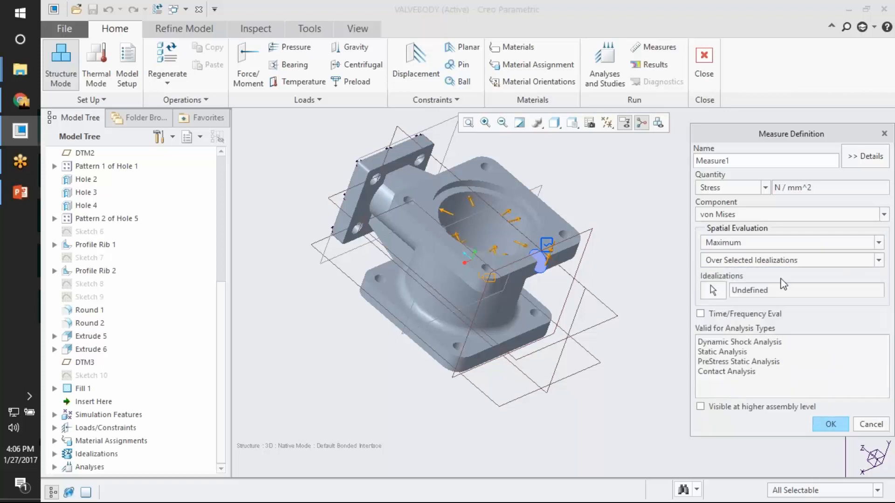
click(774, 261)
click(770, 320)
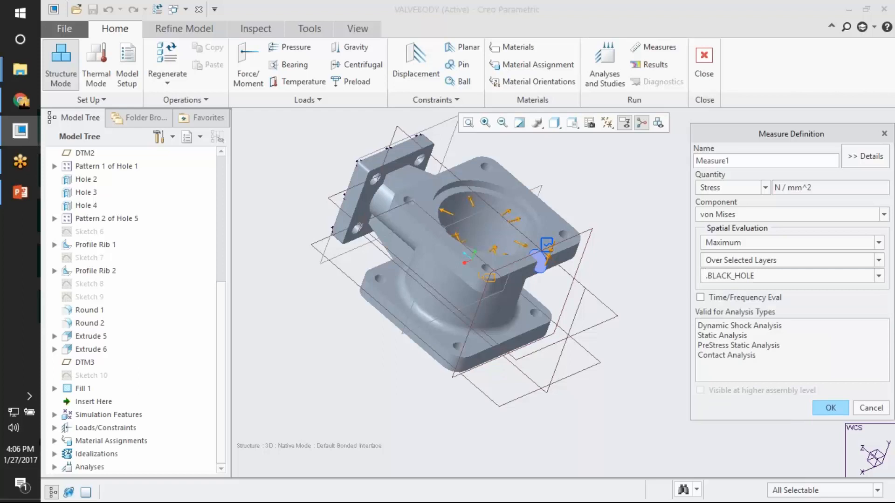
click(870, 408)
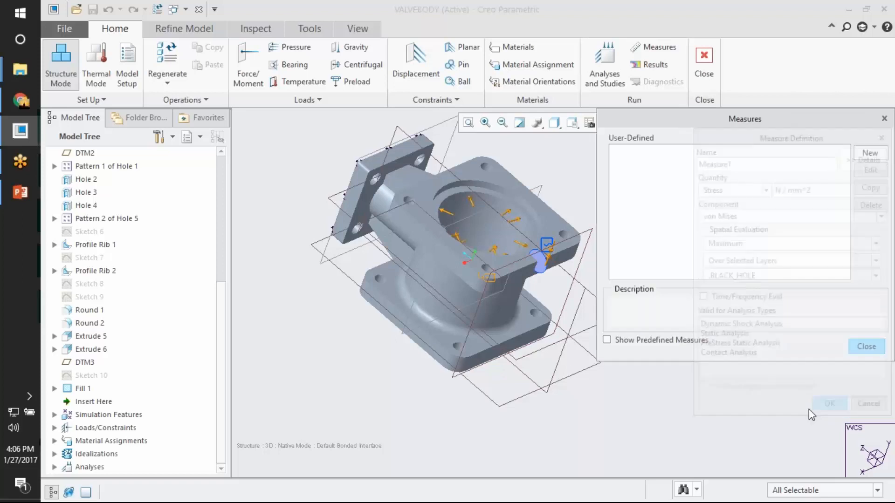
click(867, 347)
- Examine the 3D and 2D model type options in the advanced Model Setup
shift+middle_drag(166, 92, 323, 123)
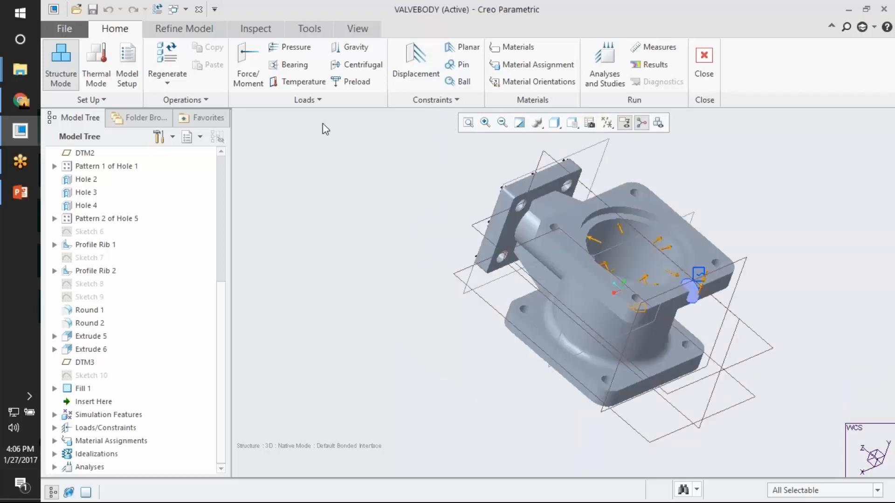
ctrl+middle_drag(459, 303, 326, 170)
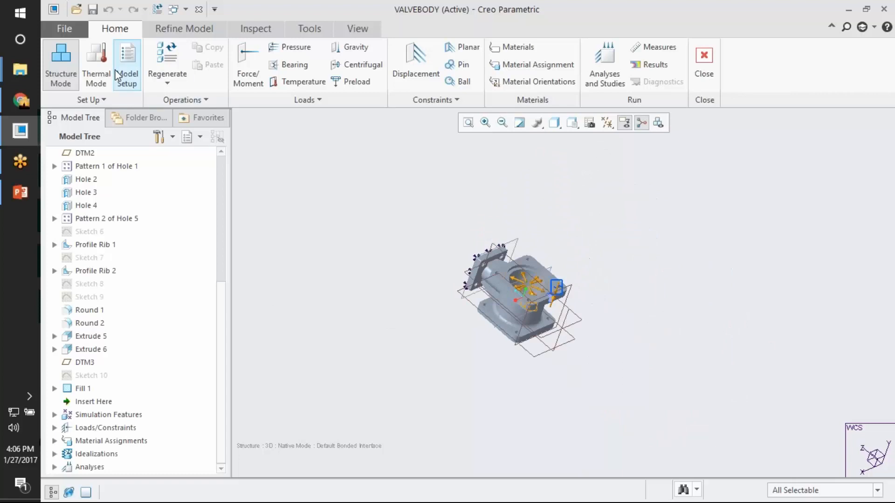
click(127, 73)
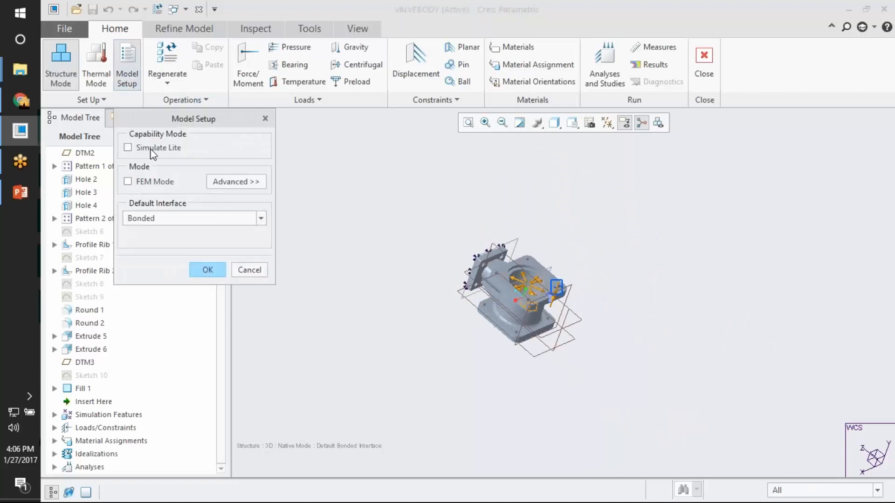
click(219, 183)
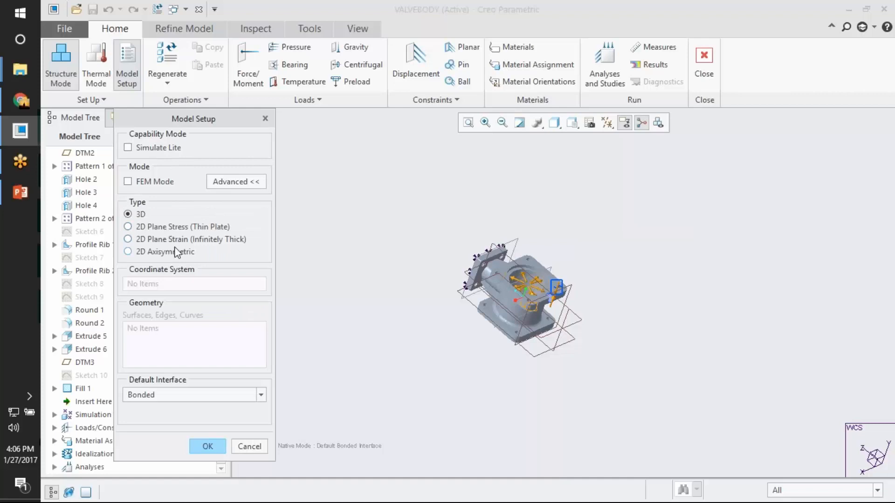
click(254, 448)
click(150, 29)
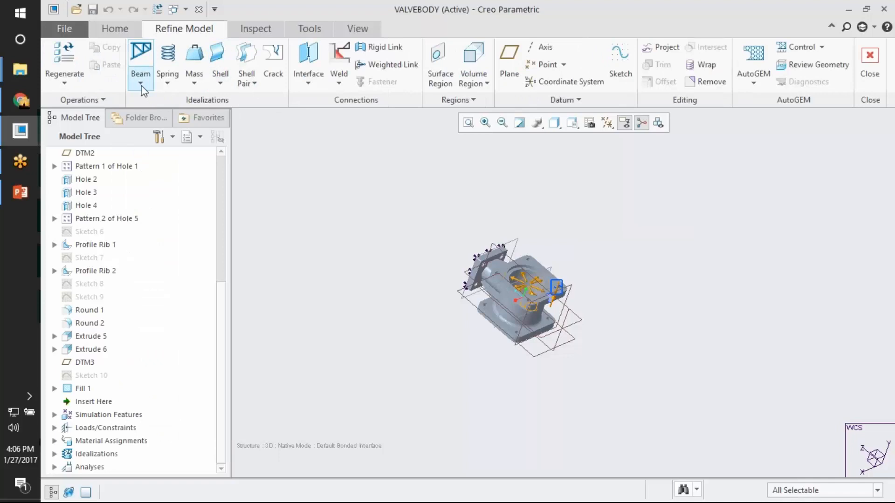
ctrl+middle_drag(524, 266, 588, 286)
shift+middle_drag(589, 286, 638, 229)
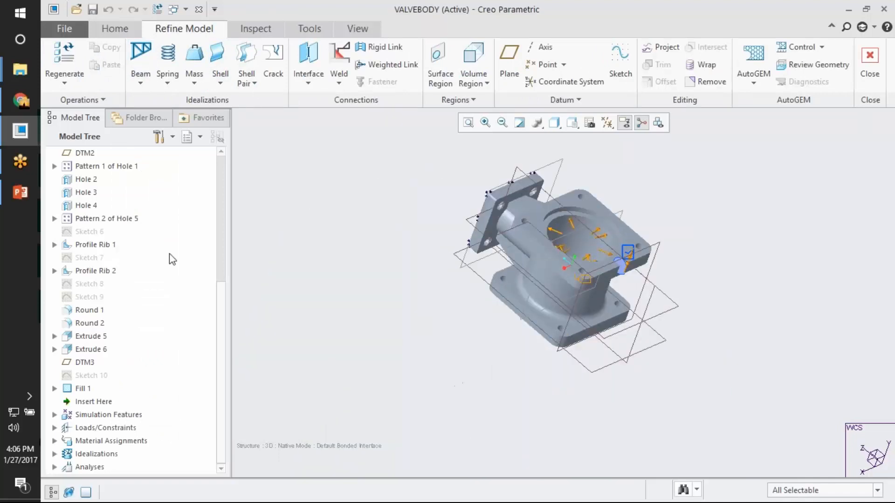
- Switch to the PowerPoint slide show and advance to the closing contact slide
click(27, 202)
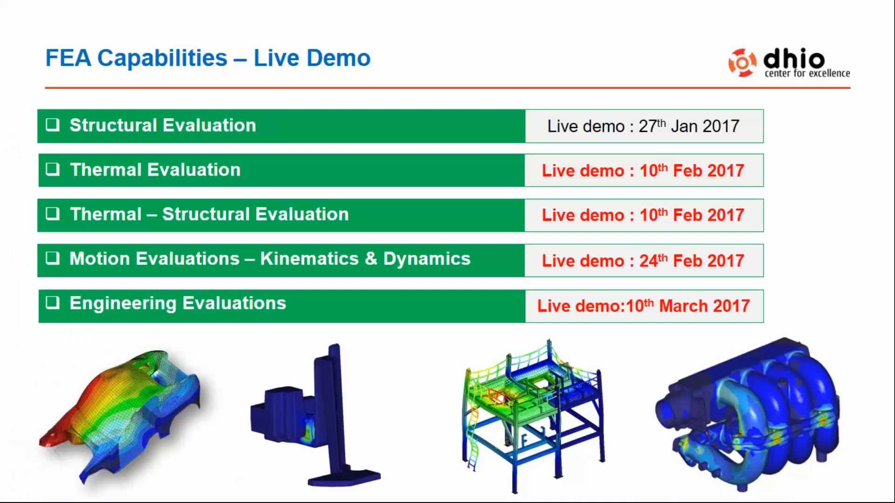
click(454, 314)
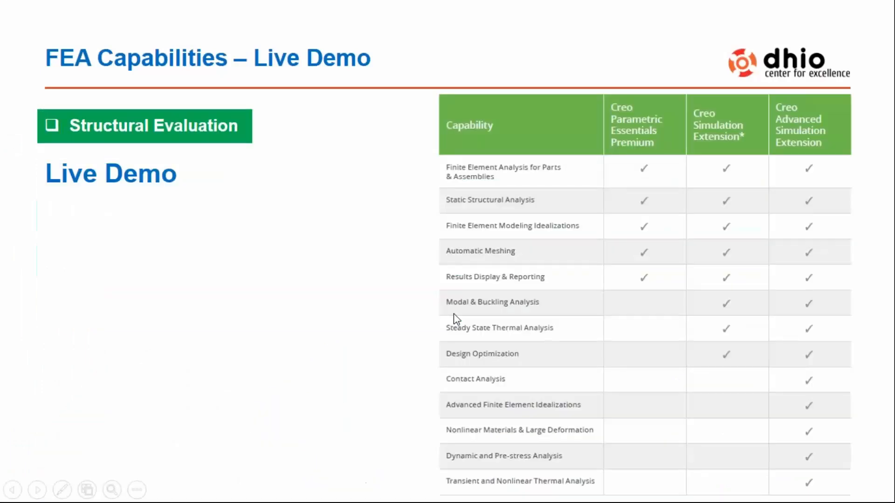
click(454, 313)
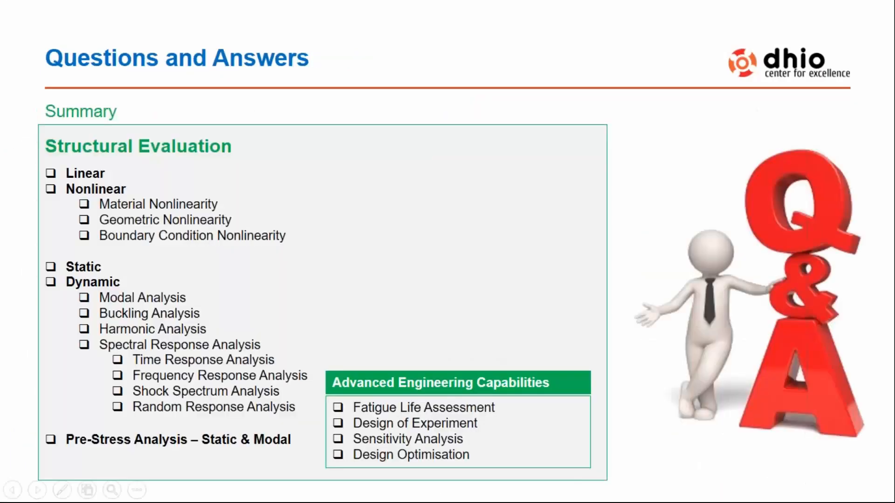
key(Right)
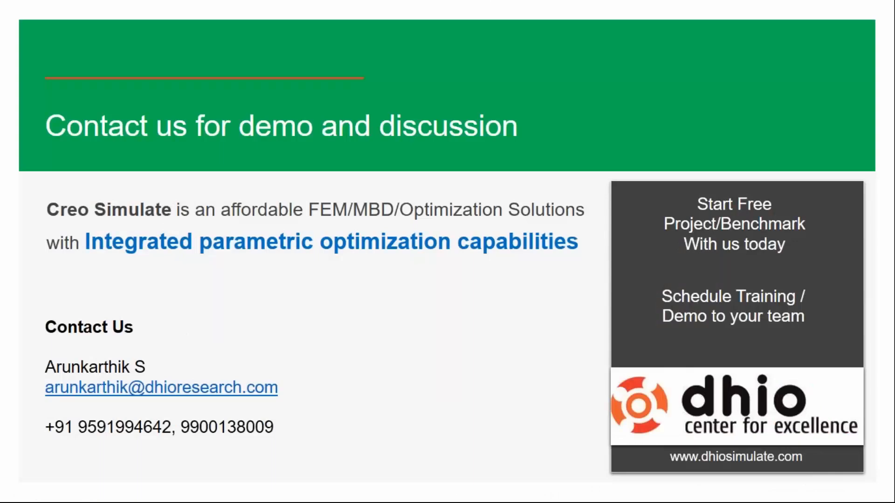